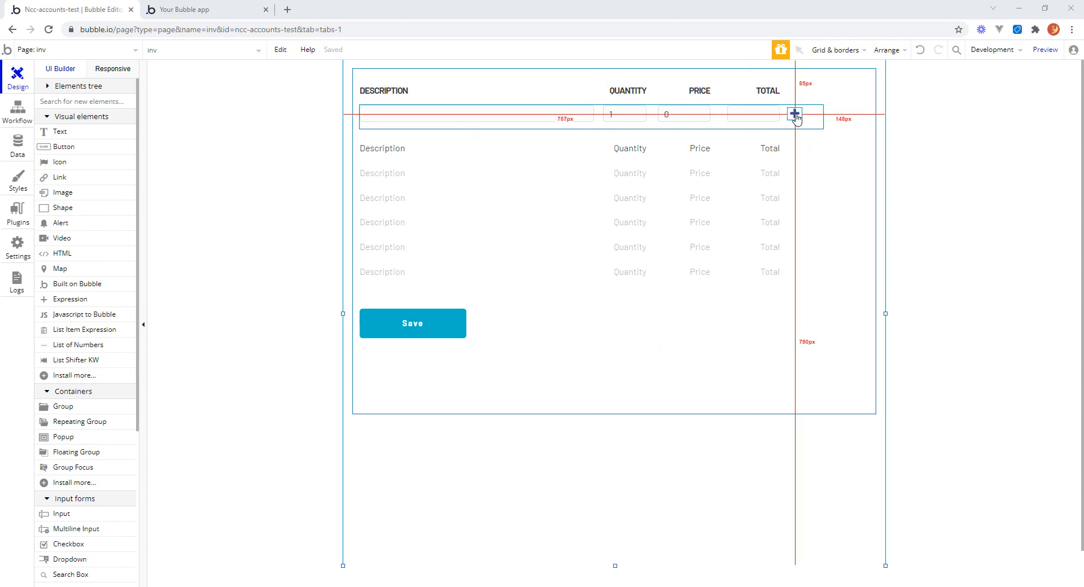
Step: Review the invoice line entry form in the running app preview, trying the description field, and return to the editor
left_click(214, 12)
left_click(413, 54)
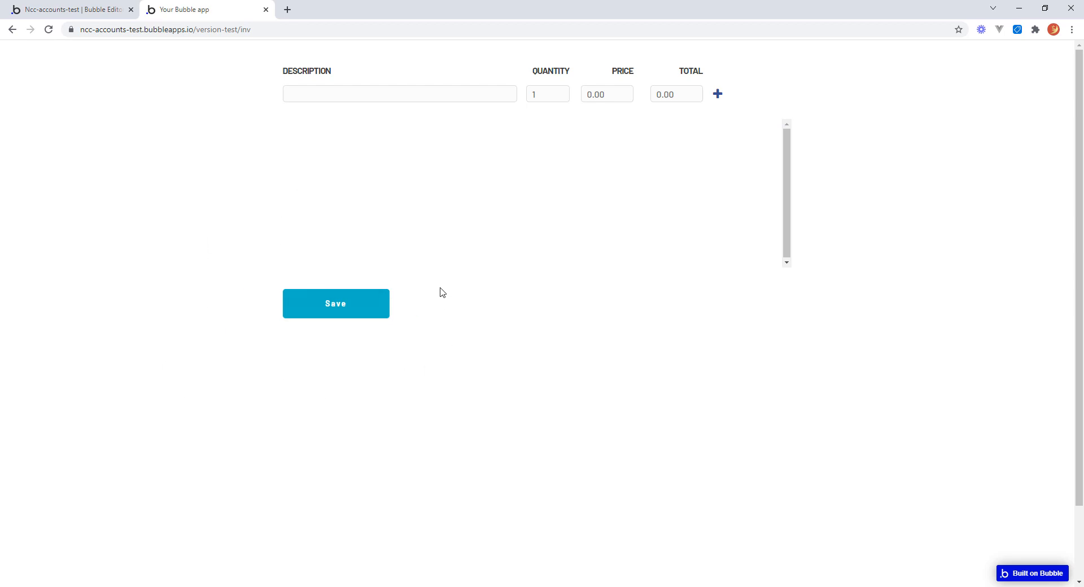
left_click(418, 94)
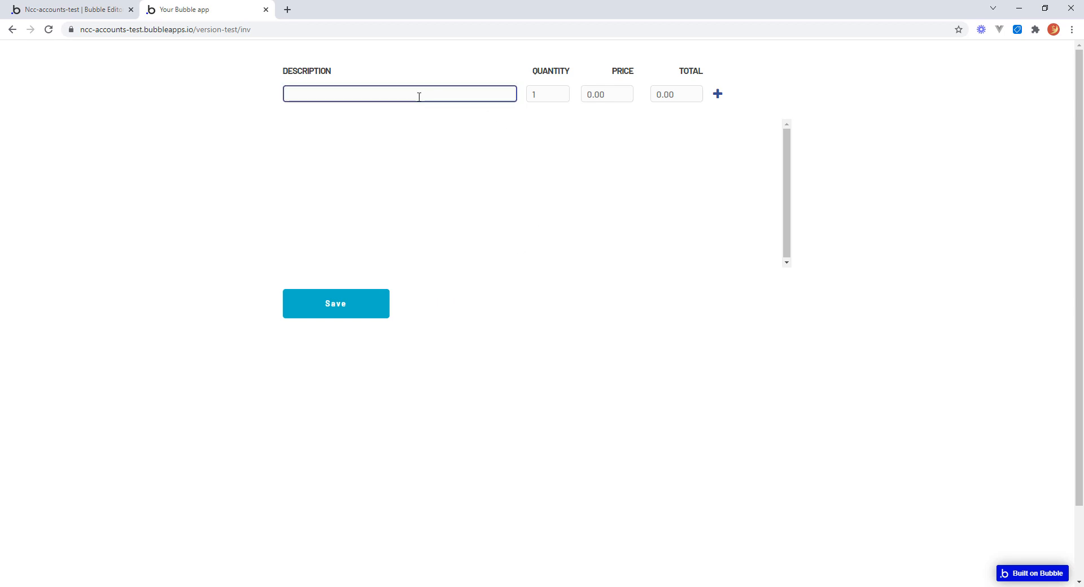
left_click(275, 134)
left_click(110, 10)
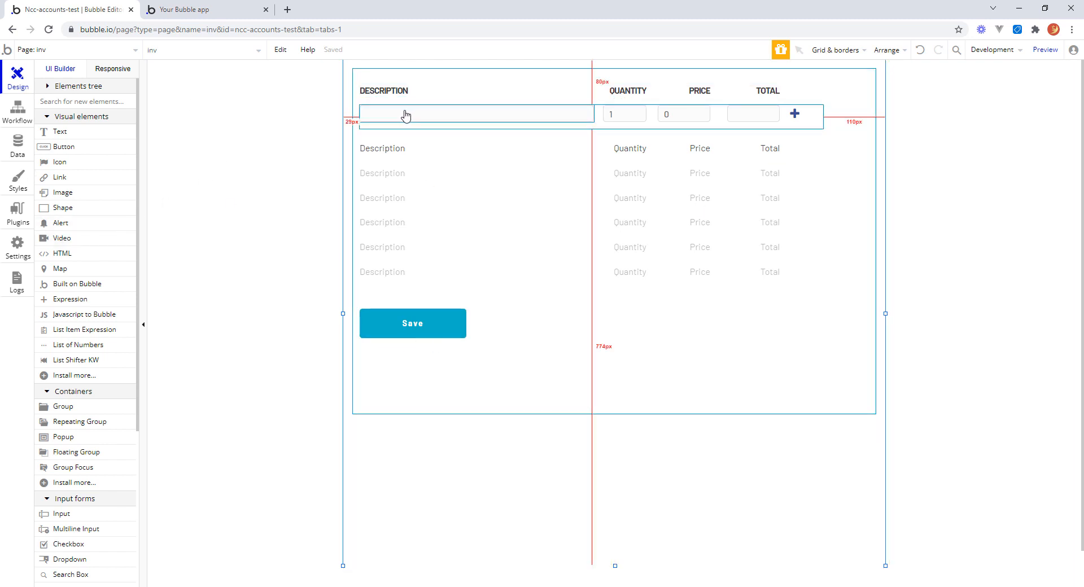
Step: Examine the settings of the Total input and the invoice lines repeating group, and compare the group with the app preview
left_click(748, 115)
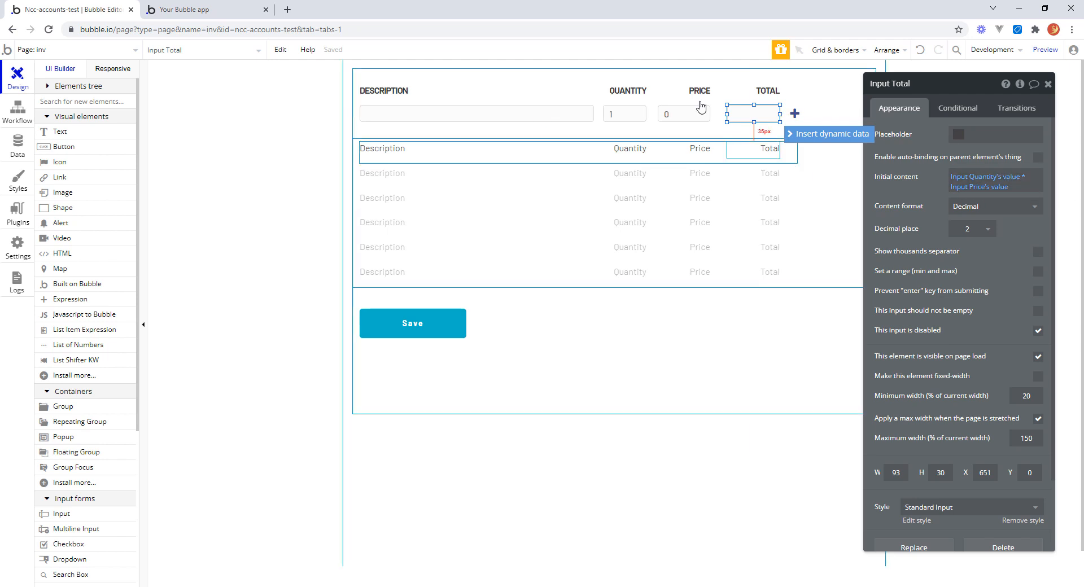
left_click(917, 141)
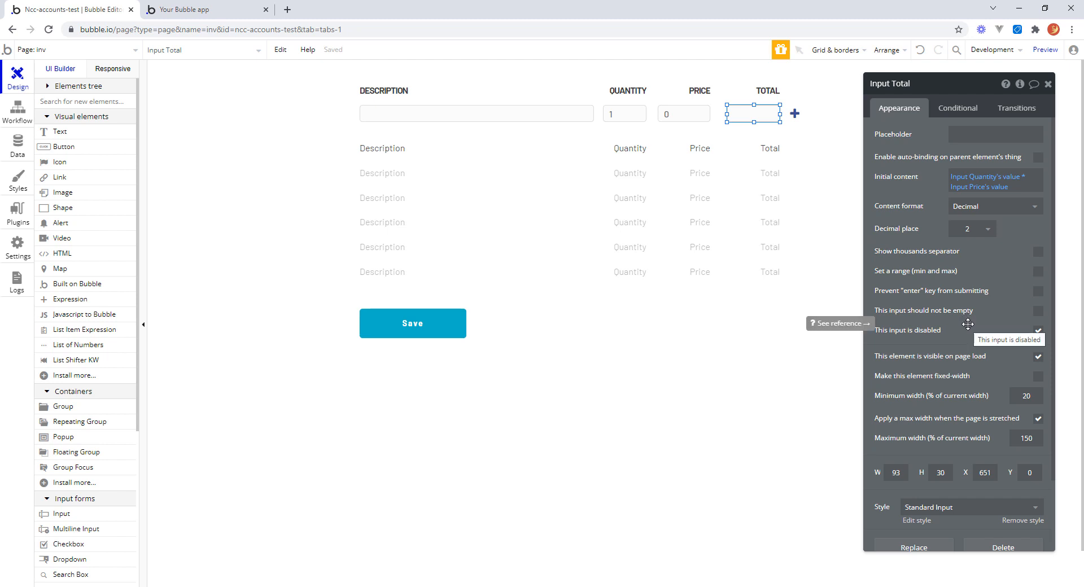
left_click(469, 179)
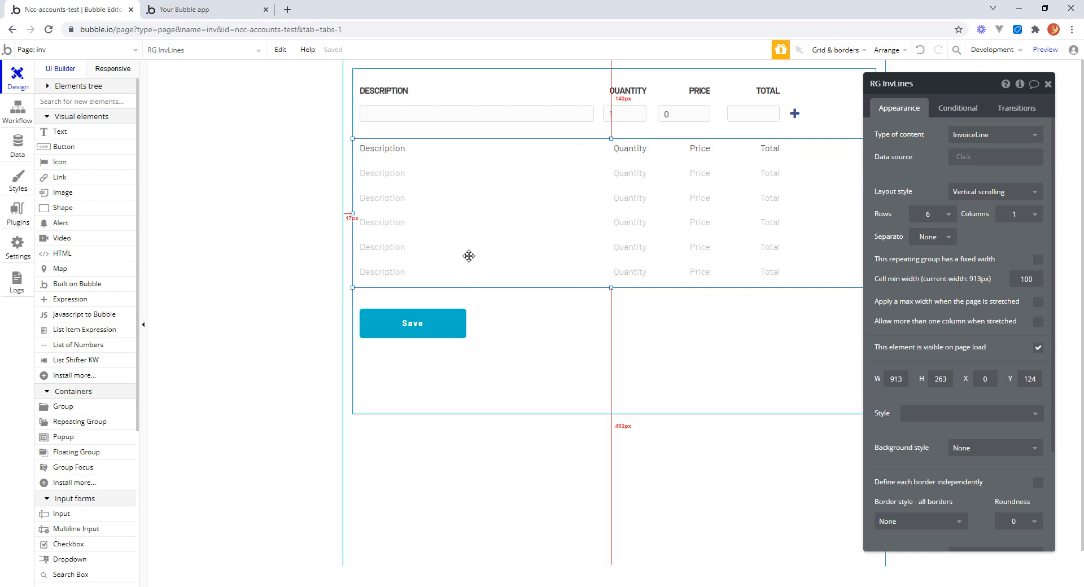
left_click(205, 16)
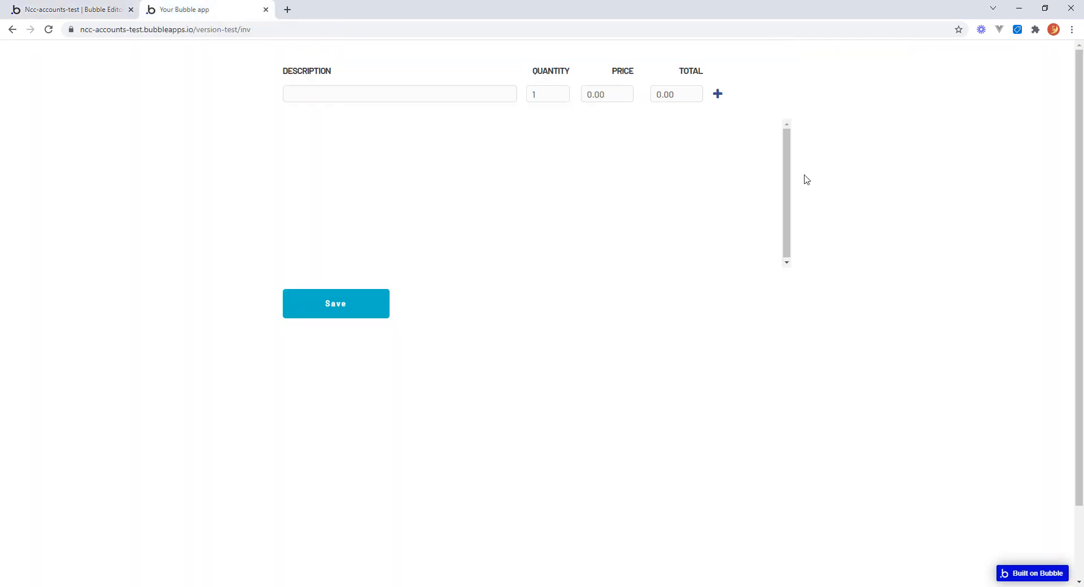
left_click(72, 10)
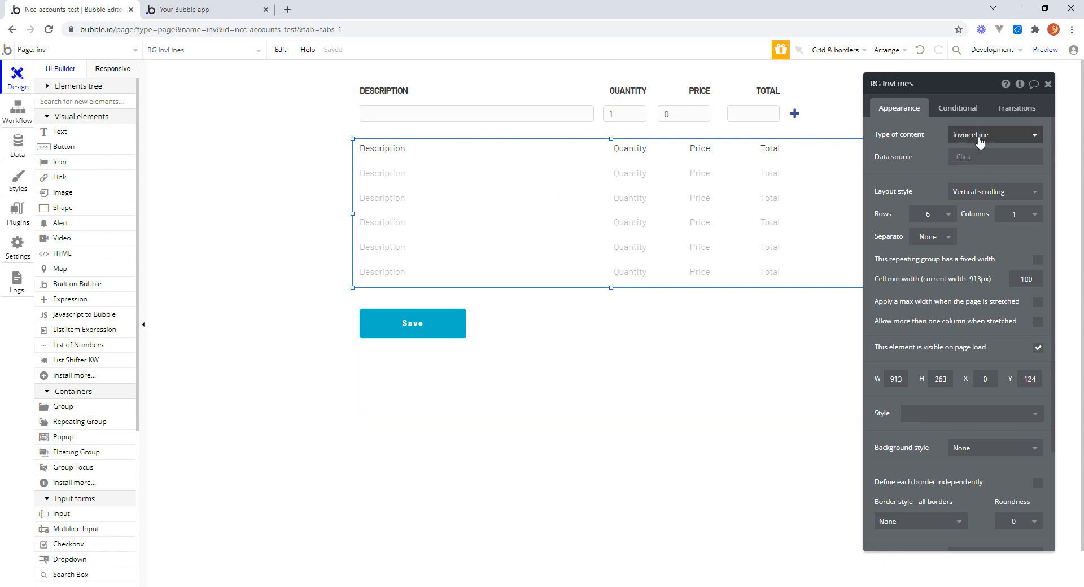
Step: Examine the fields of the InvoiceLine and Invoice data types and return to the page design
left_click(19, 145)
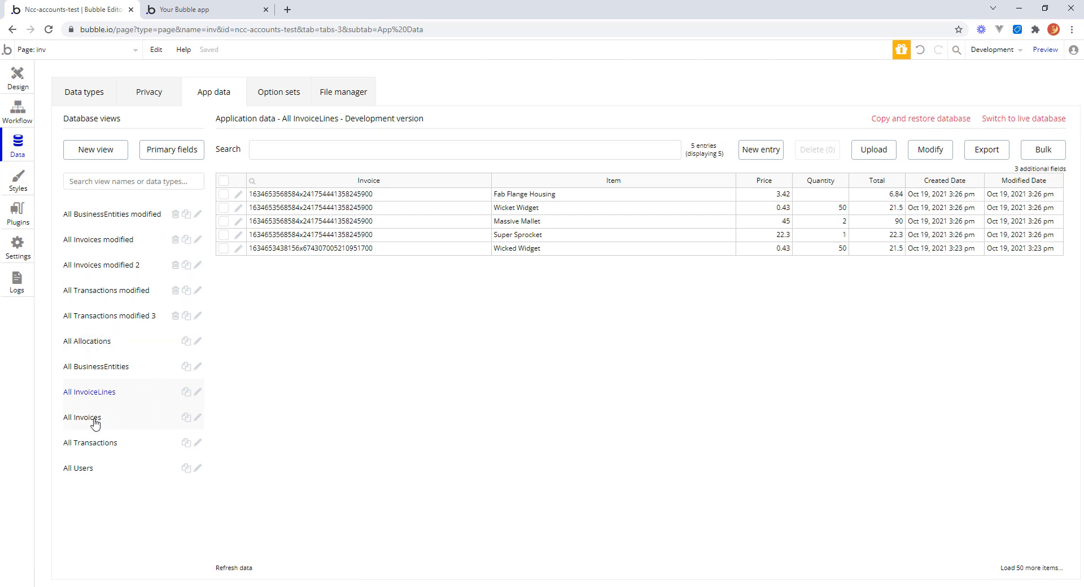
left_click(93, 97)
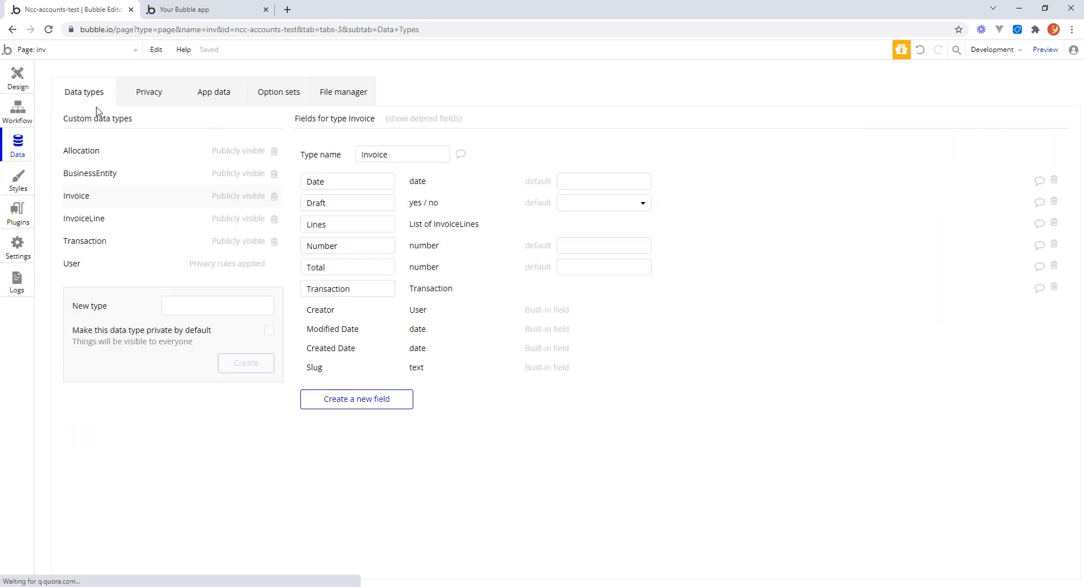
left_click(102, 225)
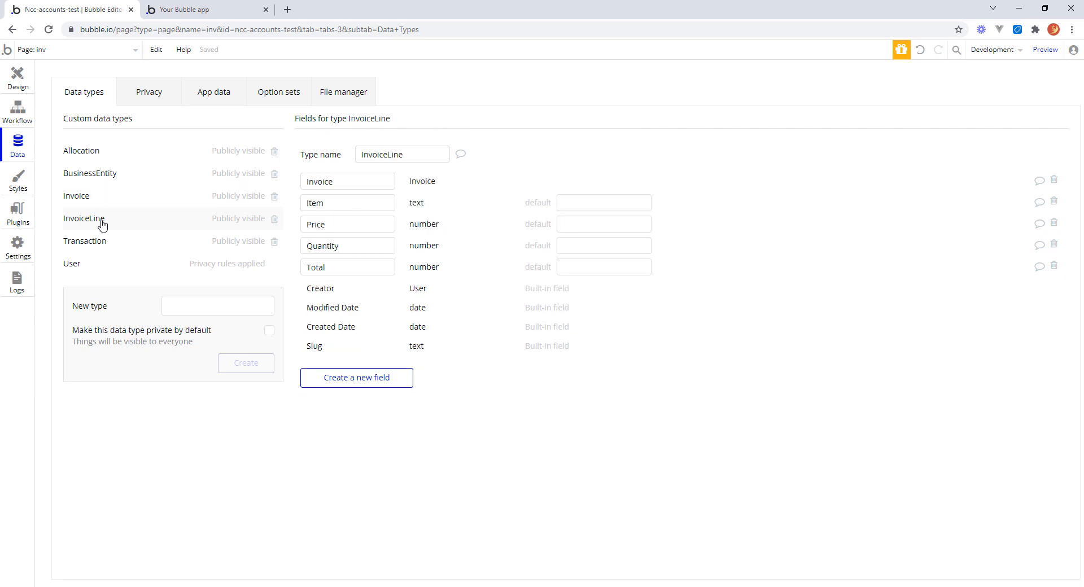
left_click(89, 200)
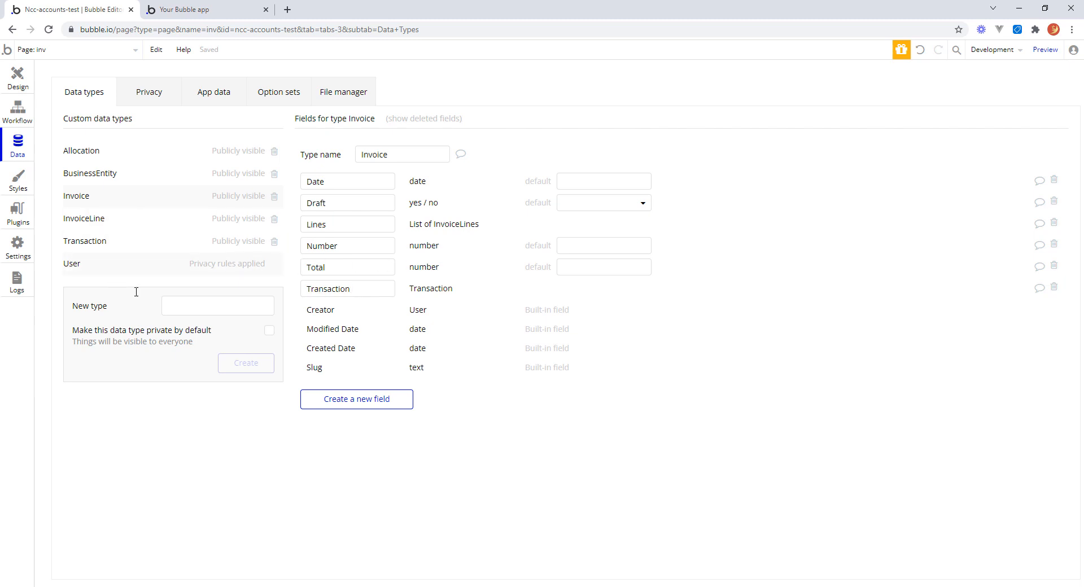
left_click(111, 224)
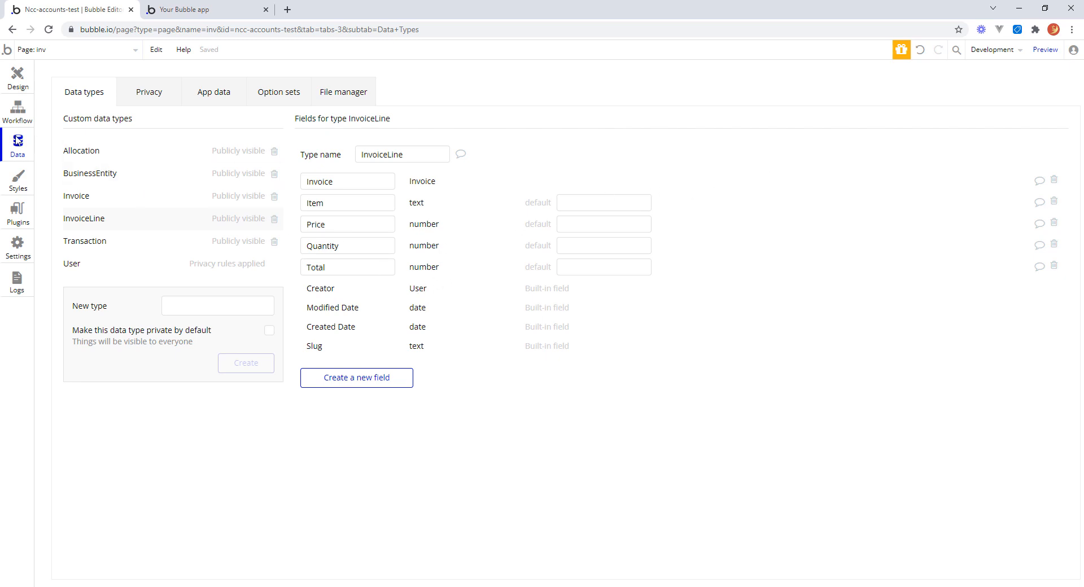
left_click(28, 83)
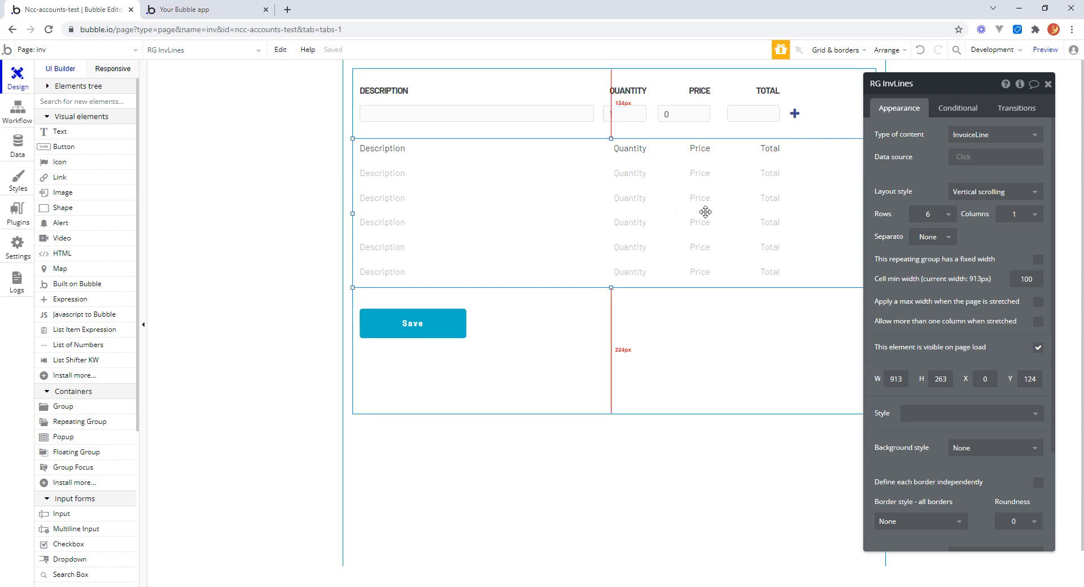
Step: Add a custom state named _invoiceLines to the inv page, with type InvoiceLine and stored as a list
left_click(963, 158)
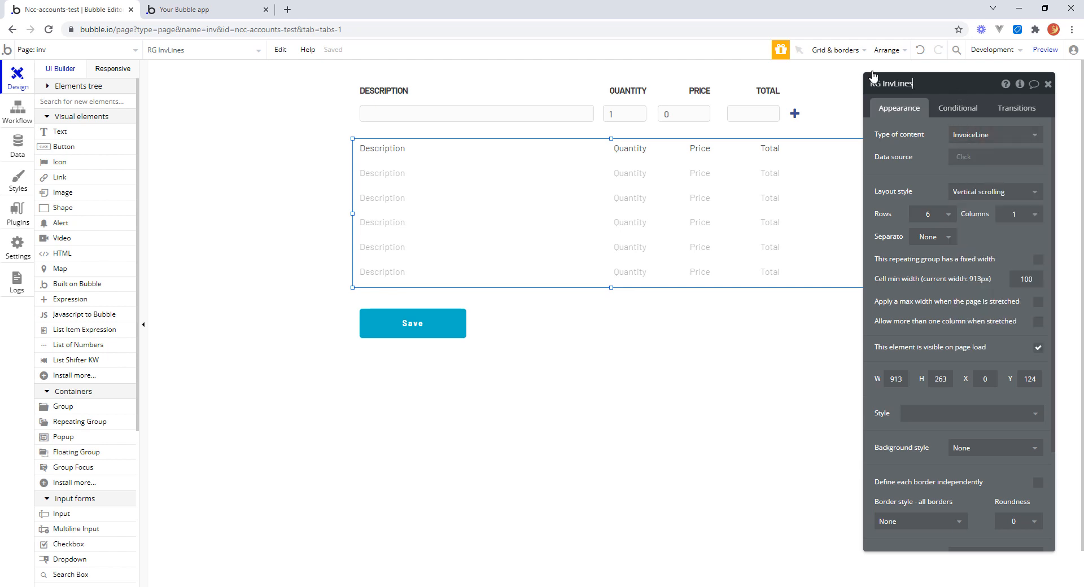
left_click(314, 103)
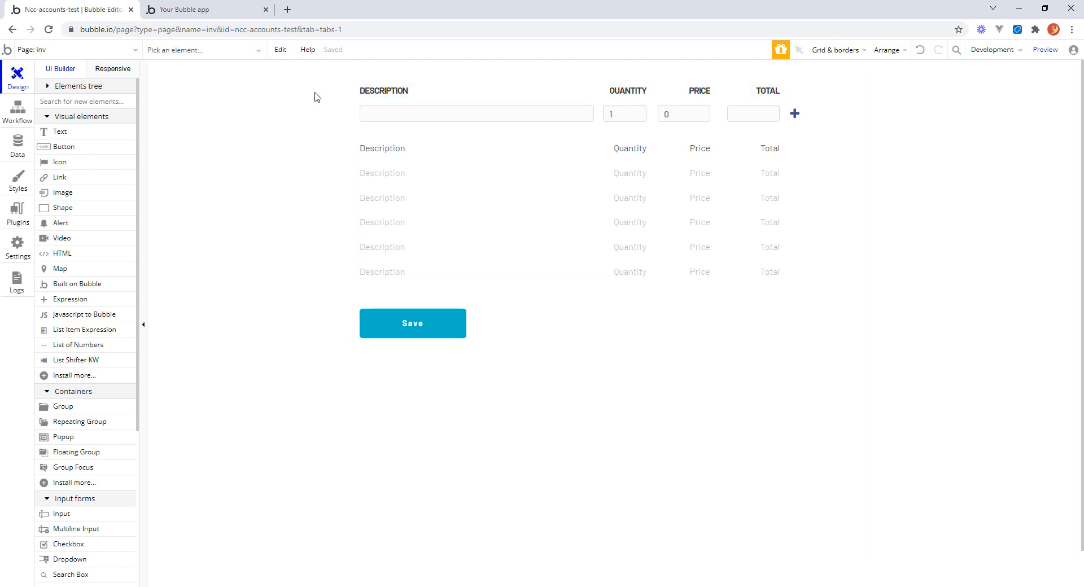
double_click(315, 97)
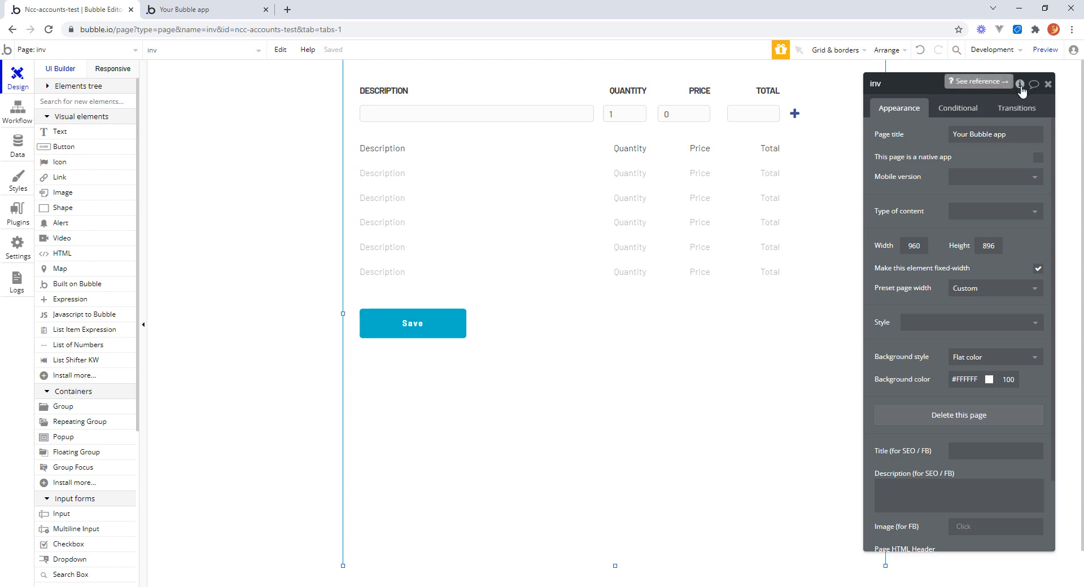
left_click(1021, 84)
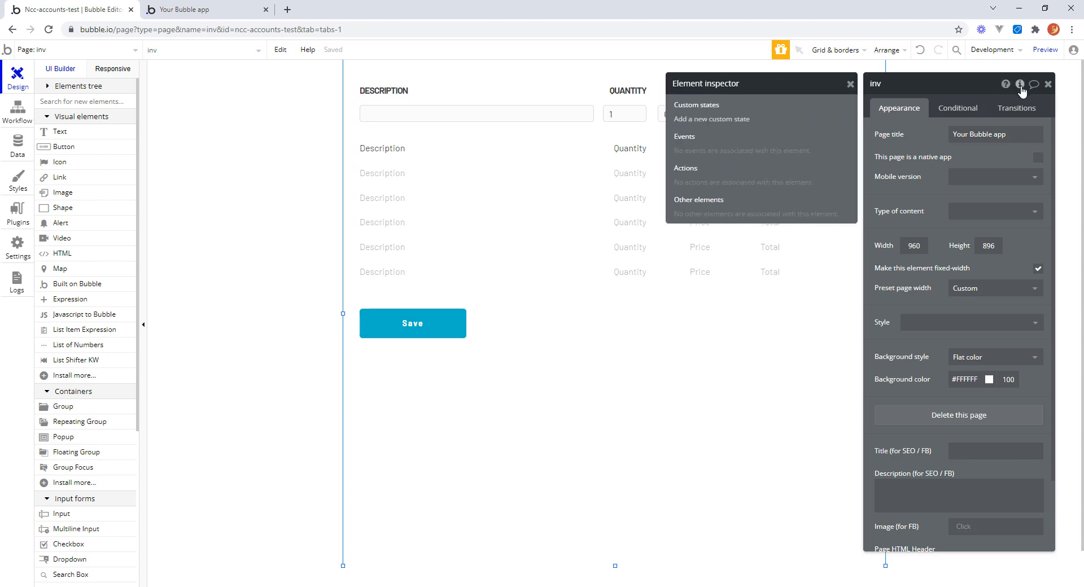
left_click(712, 120)
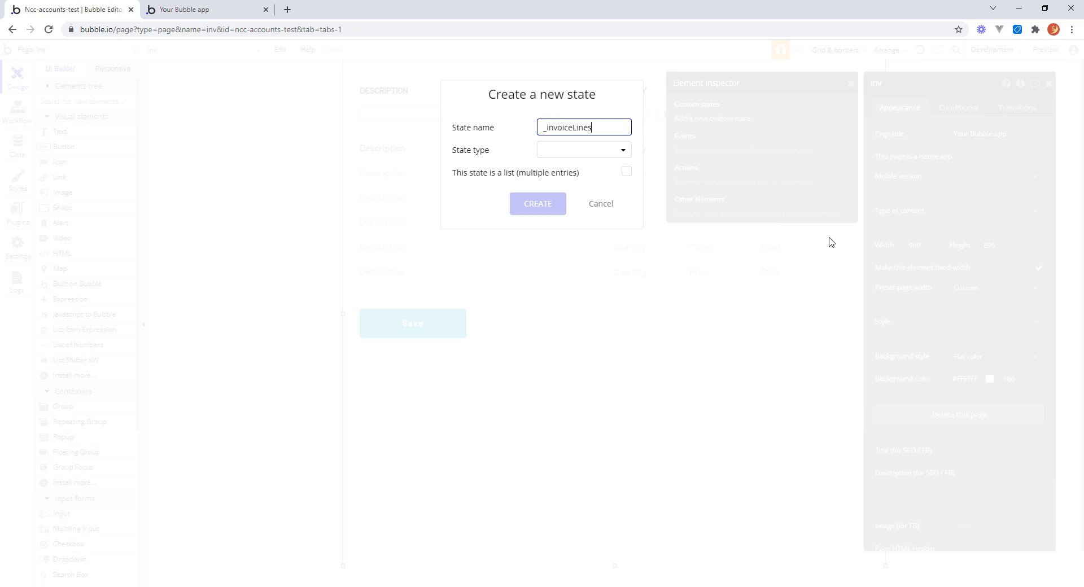
left_click(622, 150)
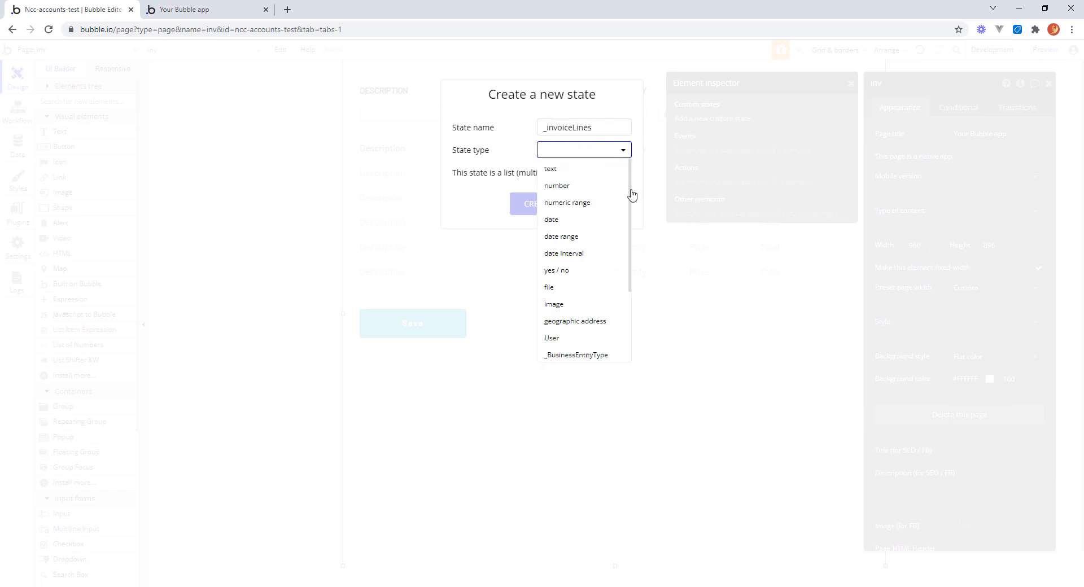
left_click_drag(632, 205, 629, 321)
left_click(574, 330)
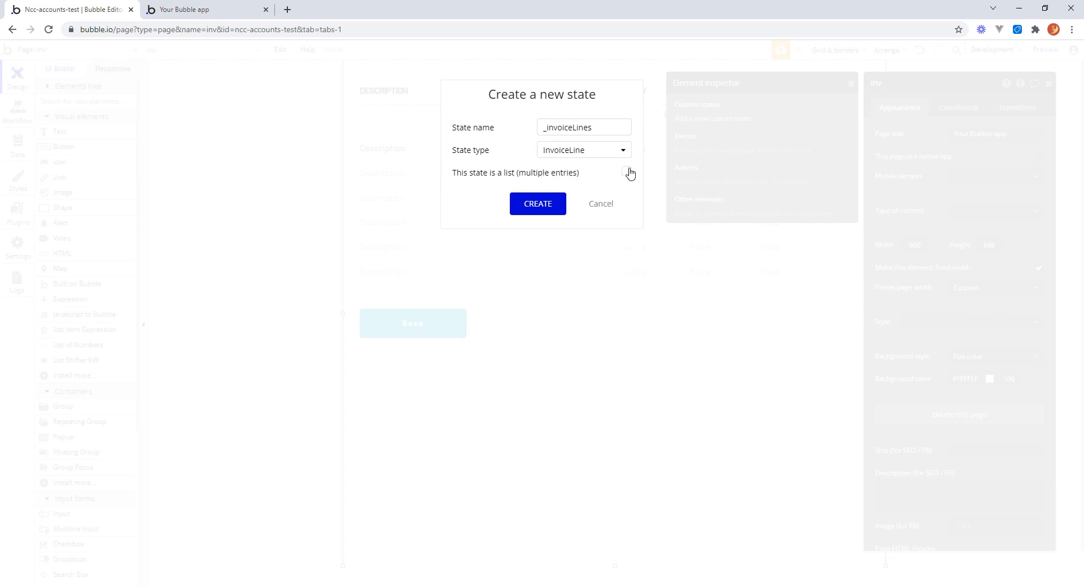
left_click(627, 170)
left_click(546, 204)
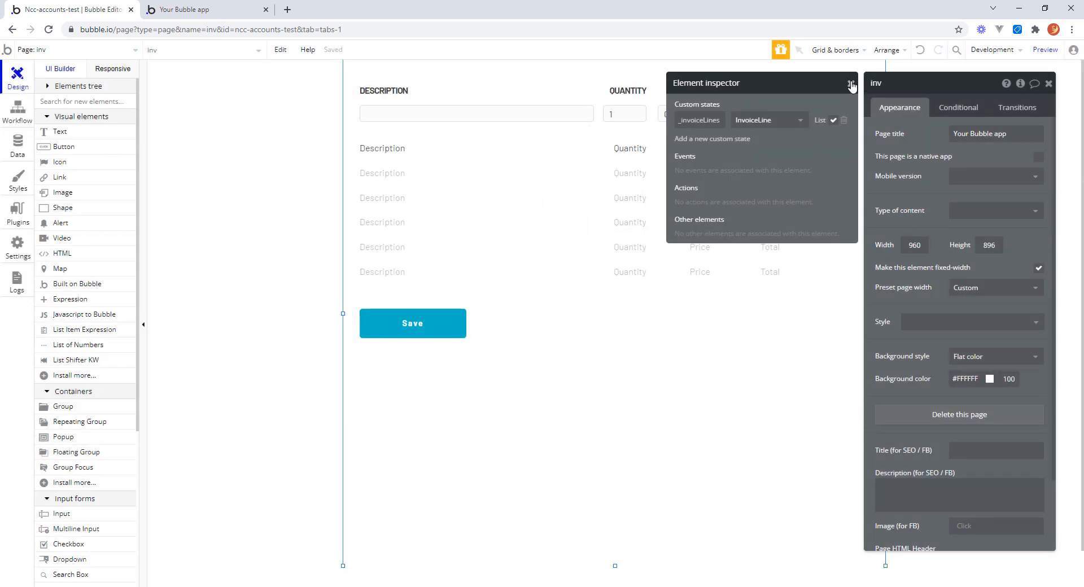
left_click(851, 84)
Step: Set the data source of the invoice lines repeating group to inv's _invoiceLines
left_click(754, 223)
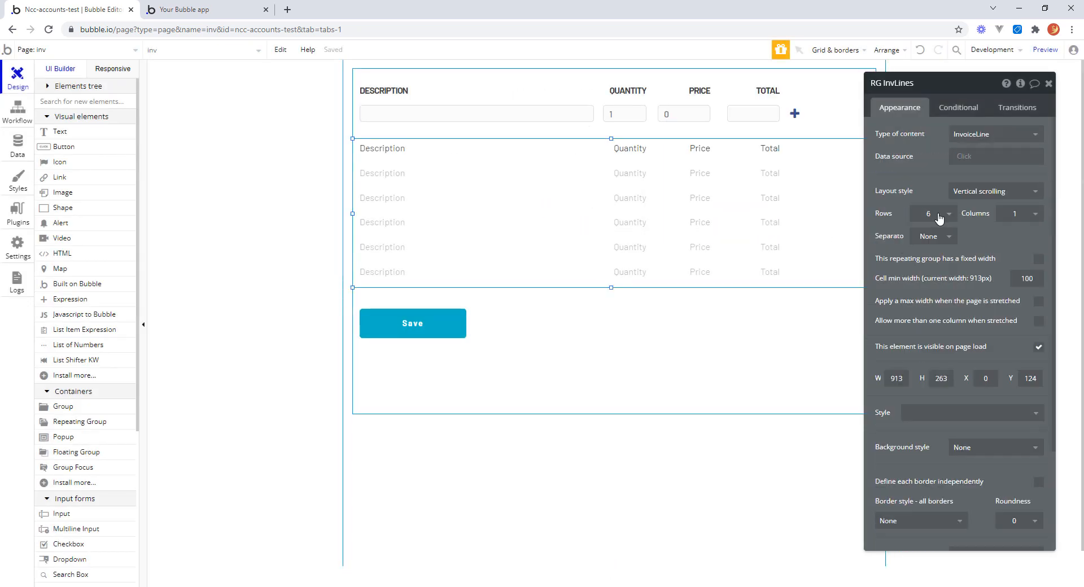
left_click(980, 165)
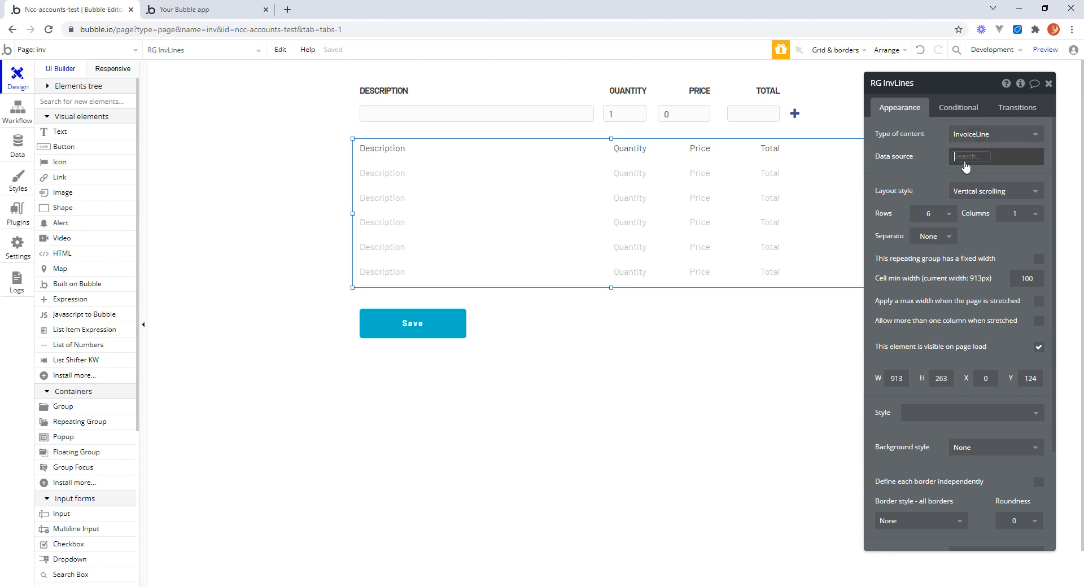
type("inv")
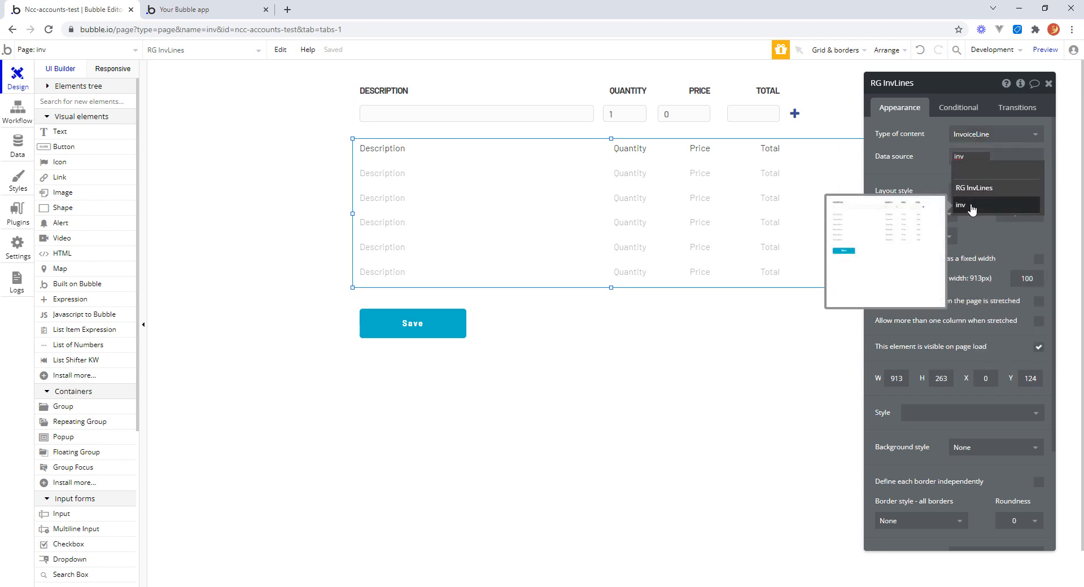
left_click(972, 209)
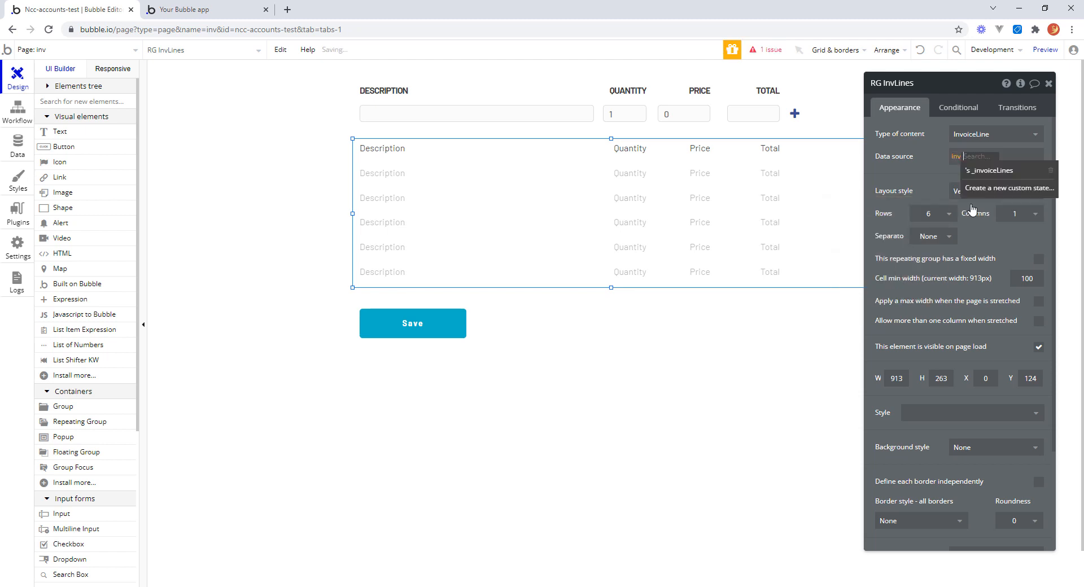
left_click(1010, 176)
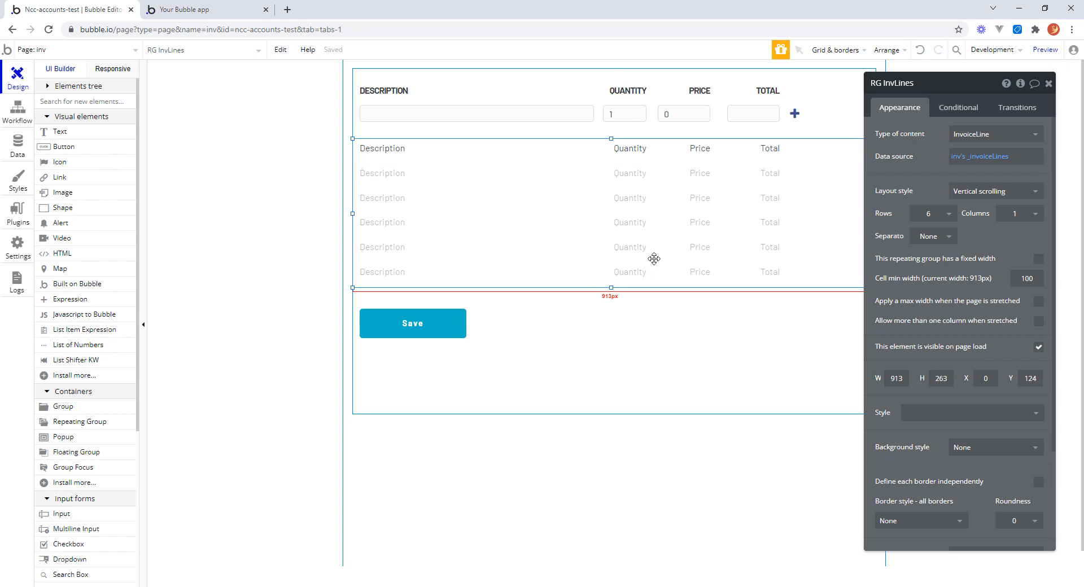
left_click(289, 164)
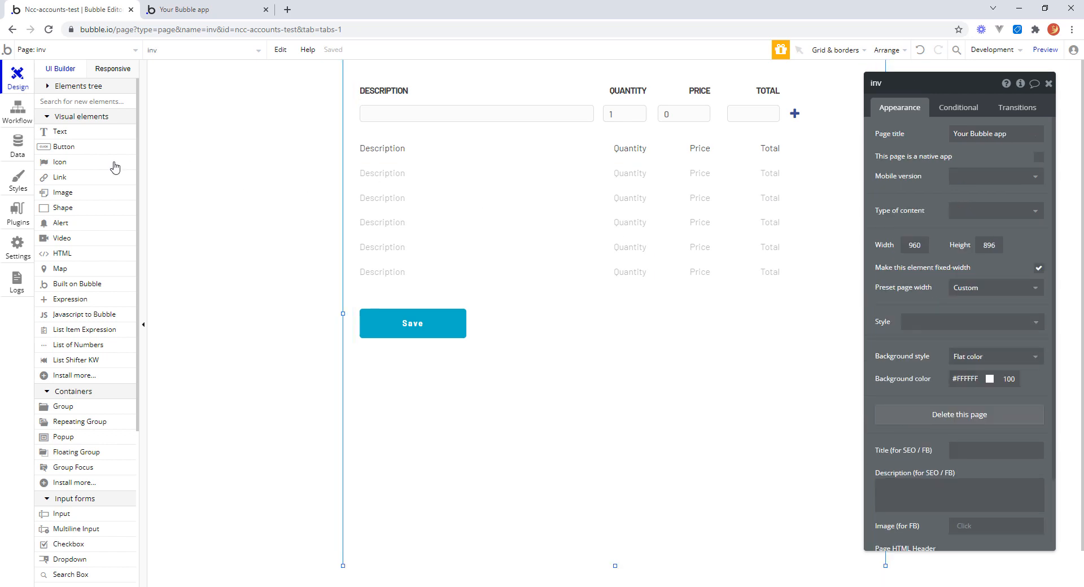
Step: Create a click workflow for the plus icon beside the total field and add a Set state action to it
left_click(793, 113)
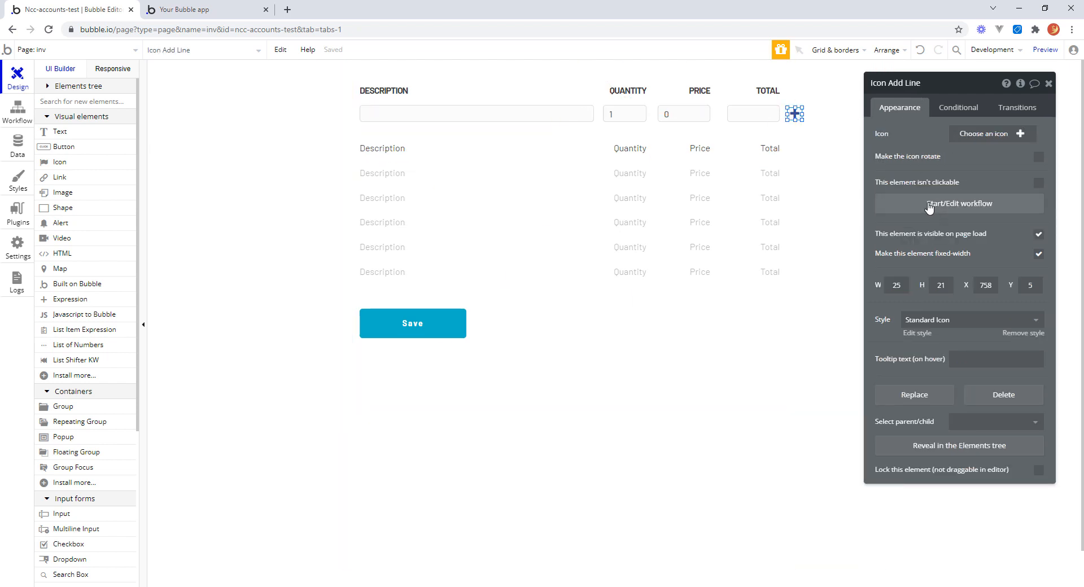
left_click(928, 210)
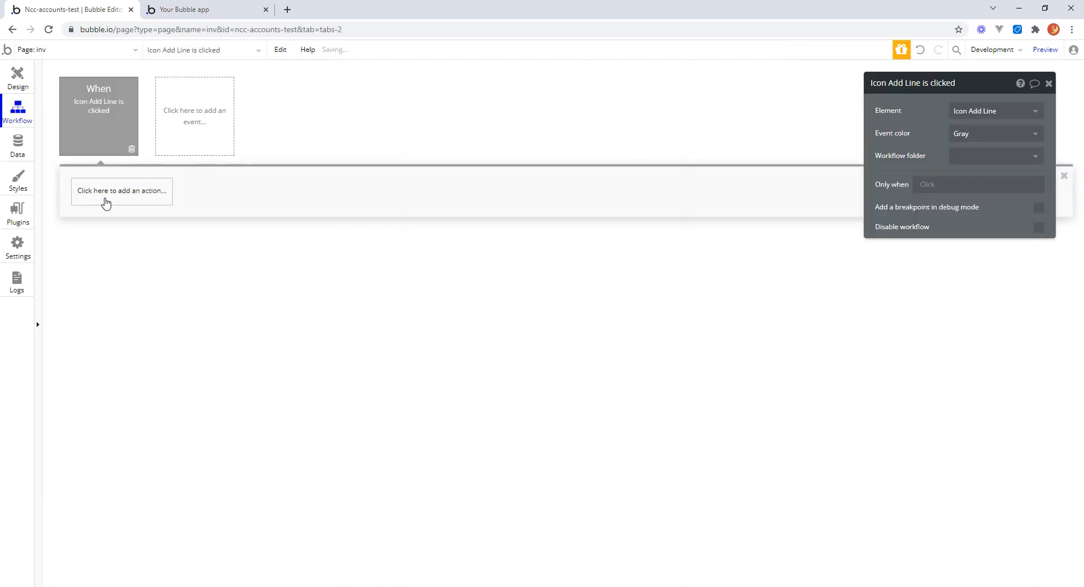
left_click(116, 195)
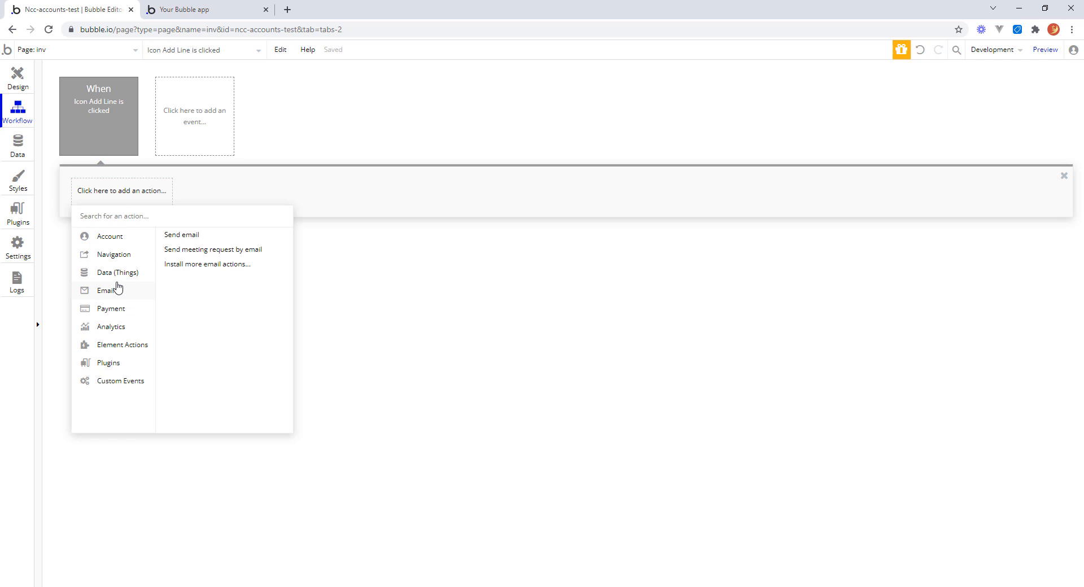
mouse_move(117, 282)
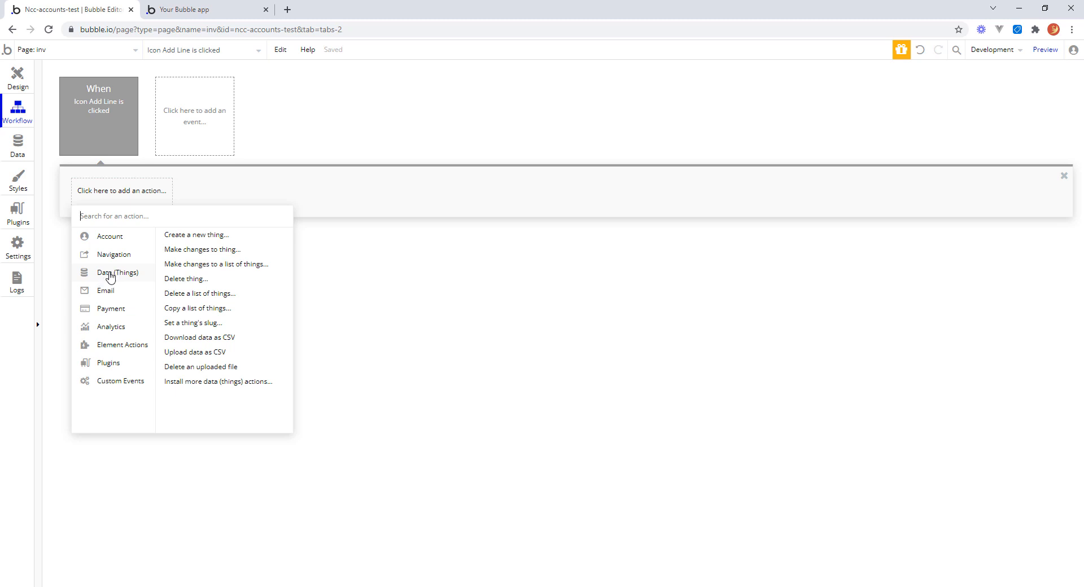
mouse_move(117, 367)
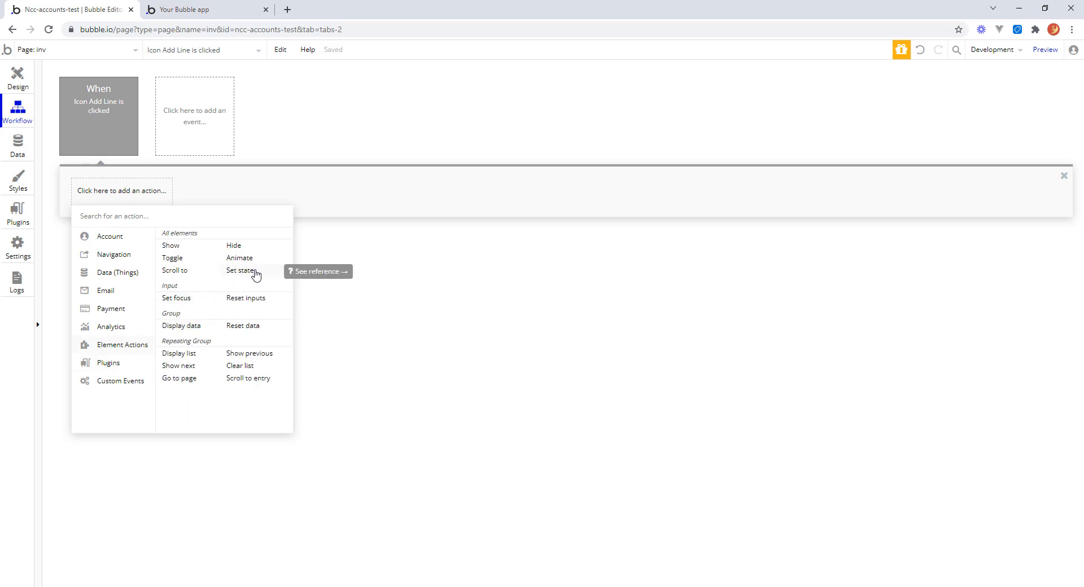
left_click(256, 275)
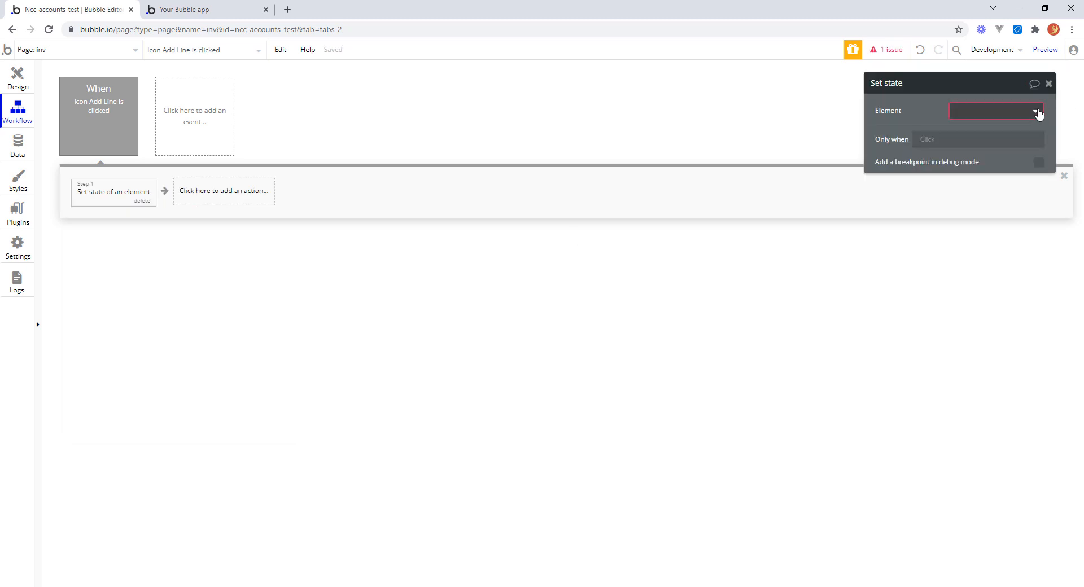
Step: Target the Set state action at inv and create a custom state named _invoiceLine of type InvoiceLine for it
left_click(1035, 112)
left_click(973, 129)
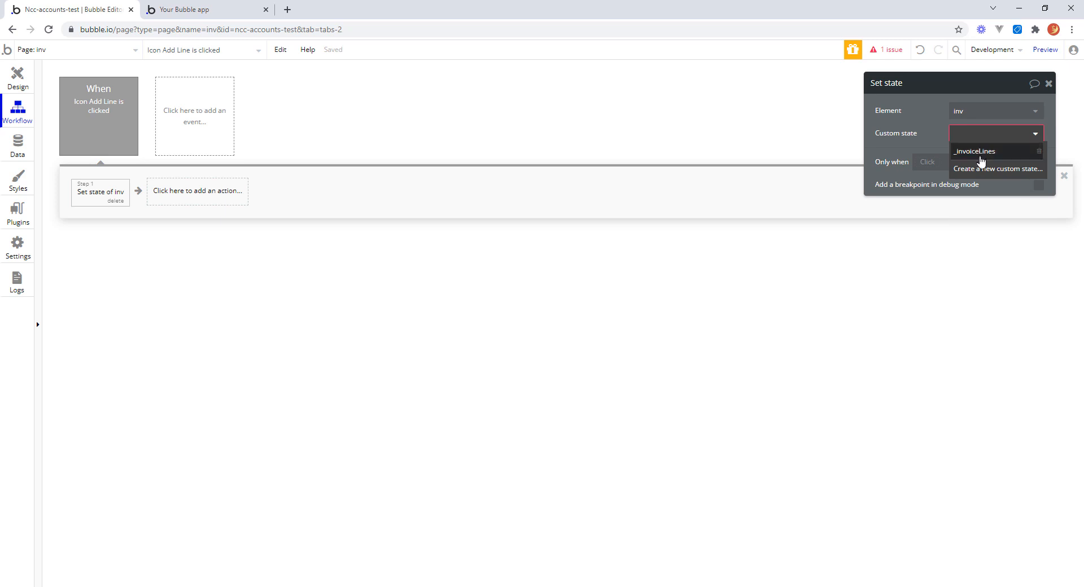
left_click(982, 153)
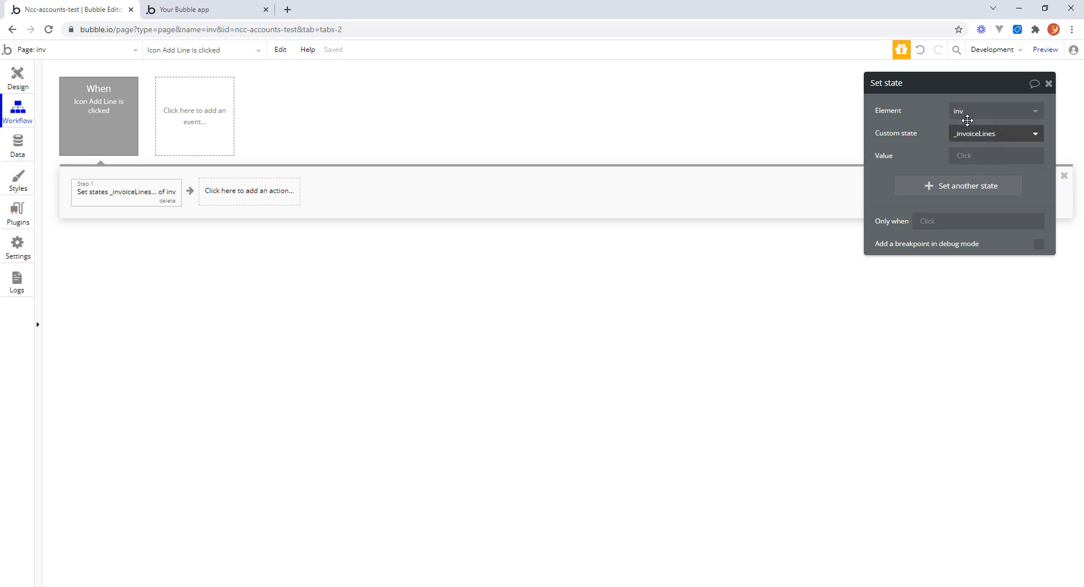
left_click(1036, 140)
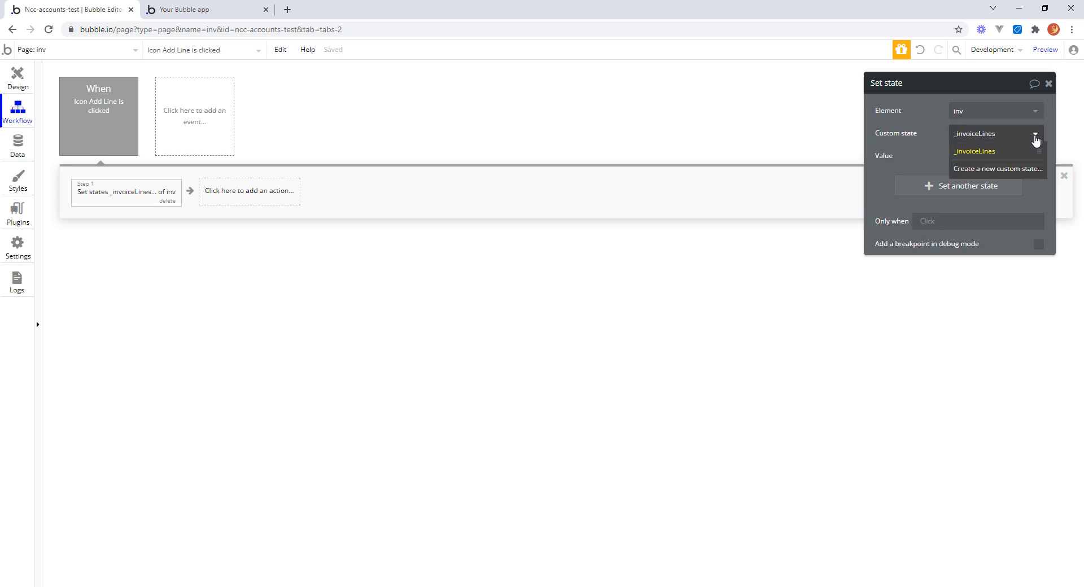
left_click(996, 170)
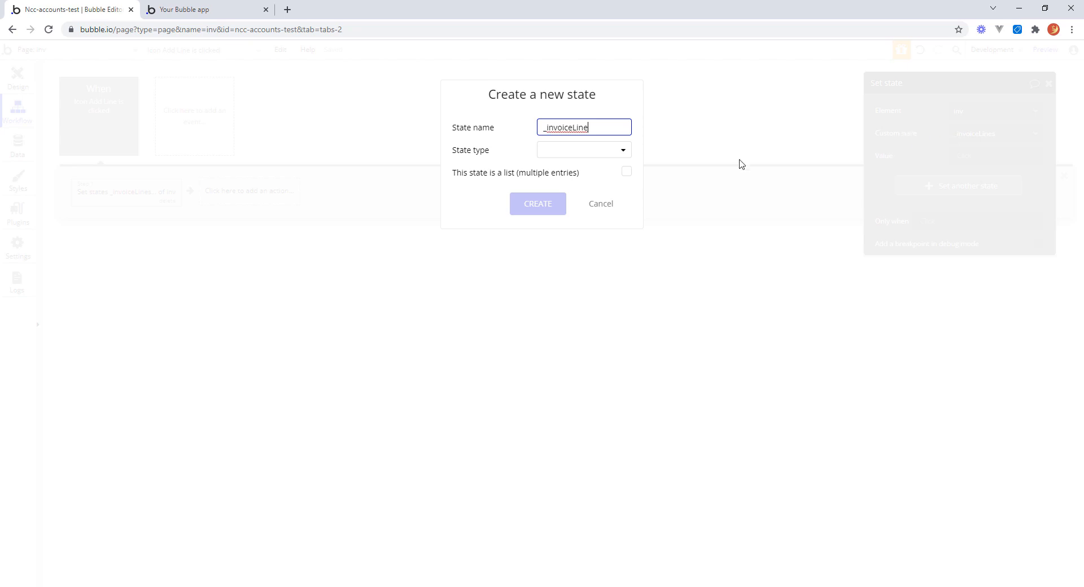
left_click(624, 150)
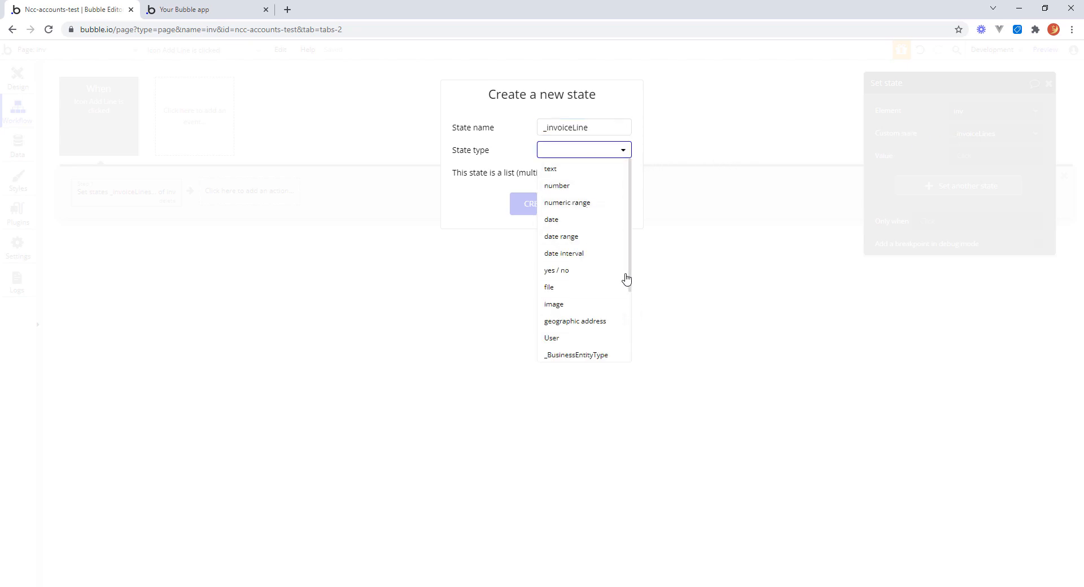
left_click_drag(631, 256, 648, 353)
left_click(577, 332)
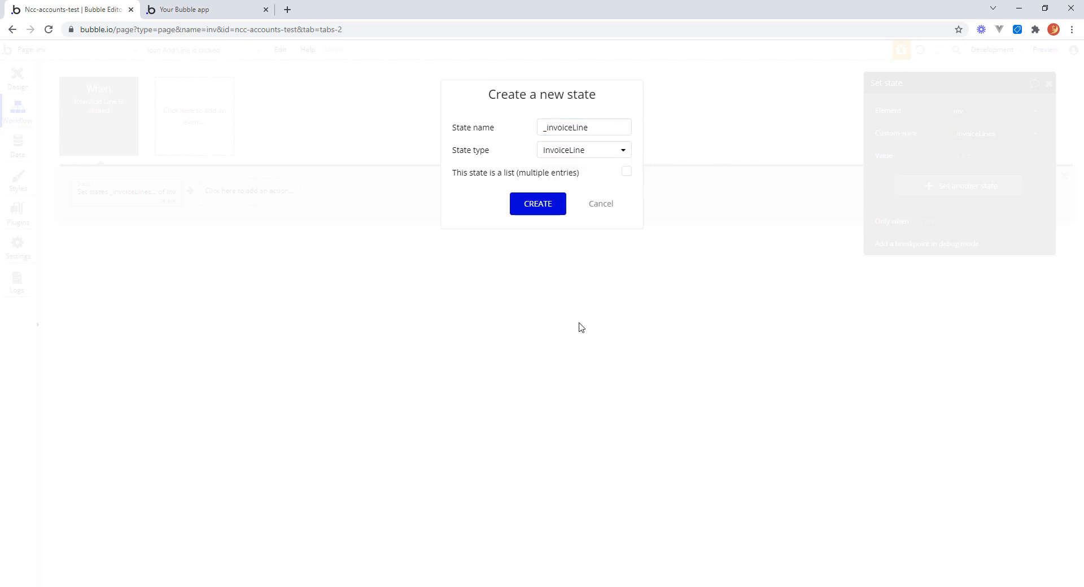
left_click(536, 204)
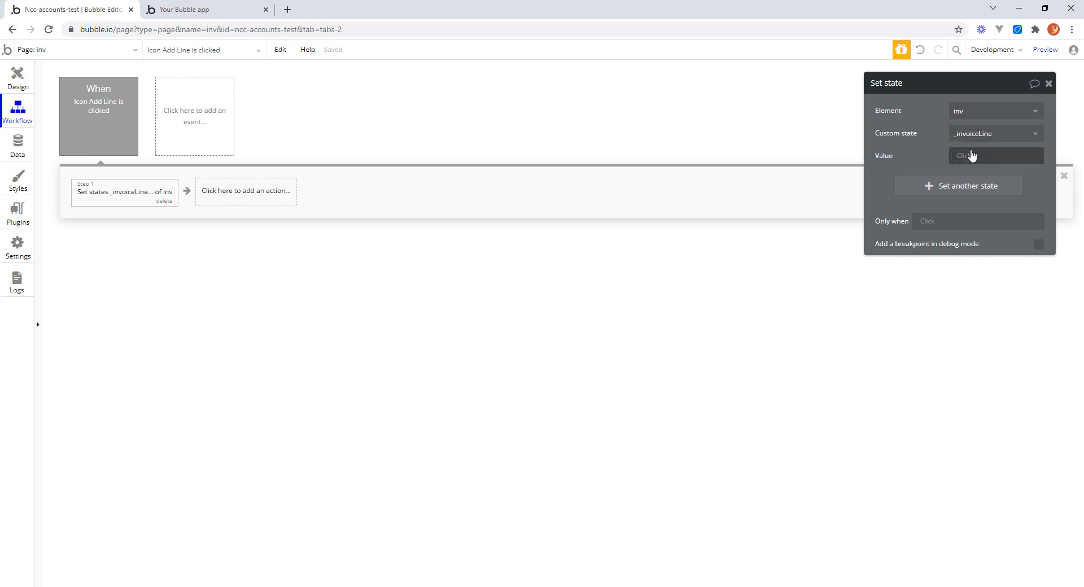
Step: Add a second Set state action to the Icon Add Line workflow for inv's _invoiceLines state
left_click(14, 77)
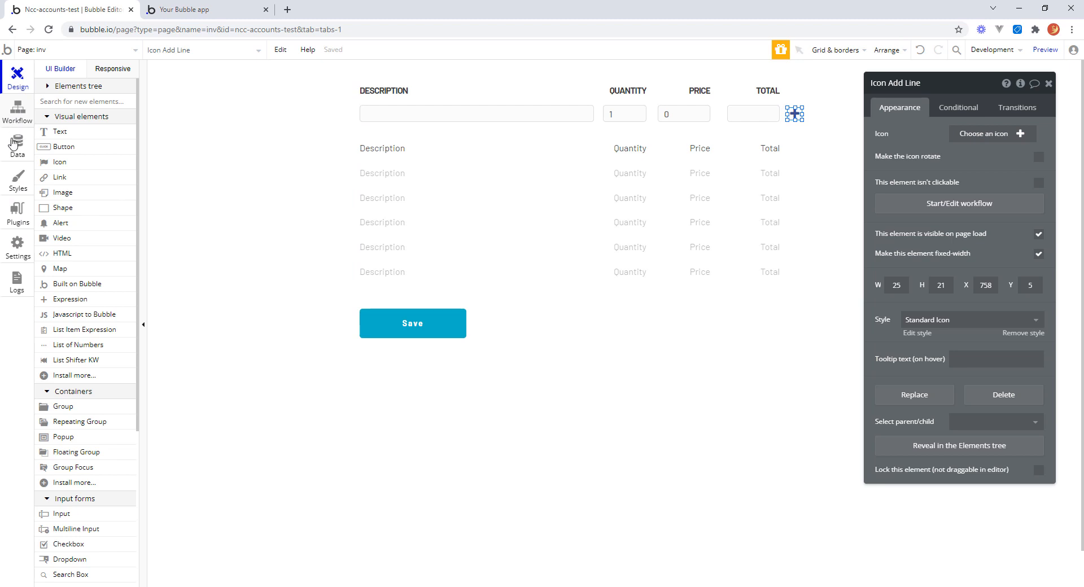
left_click(16, 118)
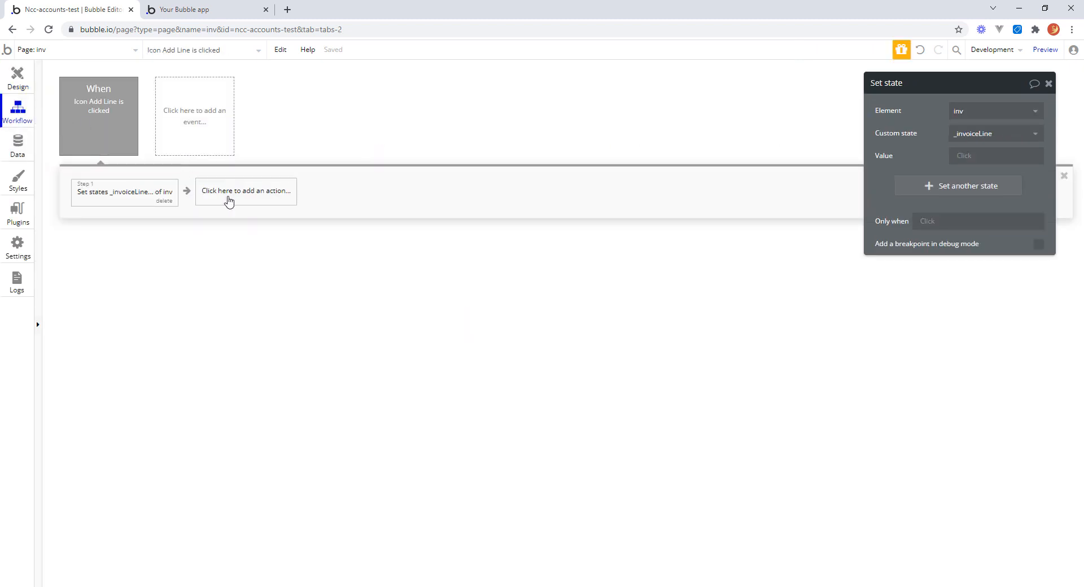
left_click(229, 202)
mouse_move(250, 348)
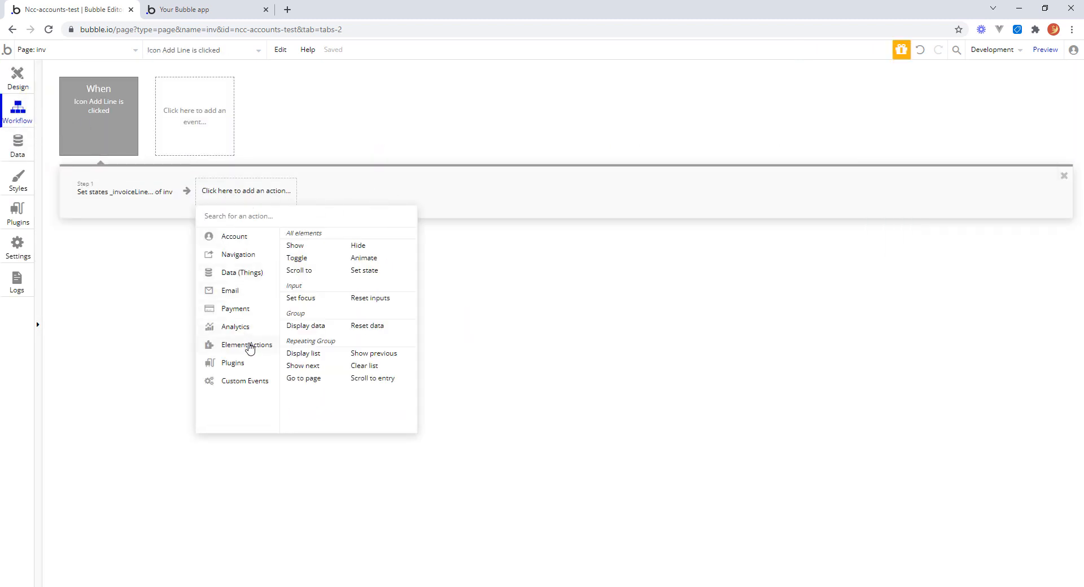
left_click(359, 272)
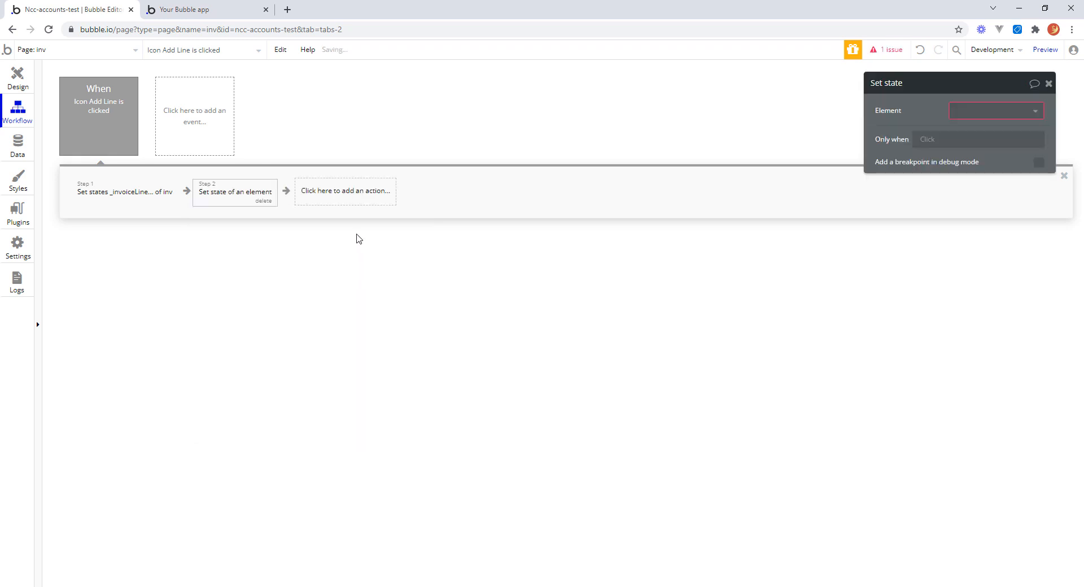
left_click(1011, 116)
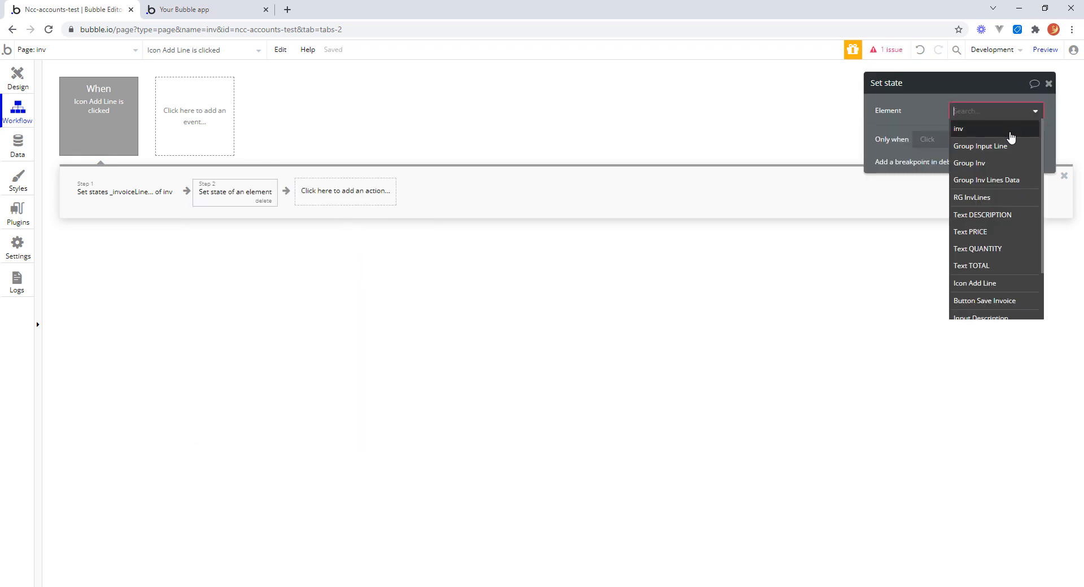
left_click(982, 137)
left_click(967, 137)
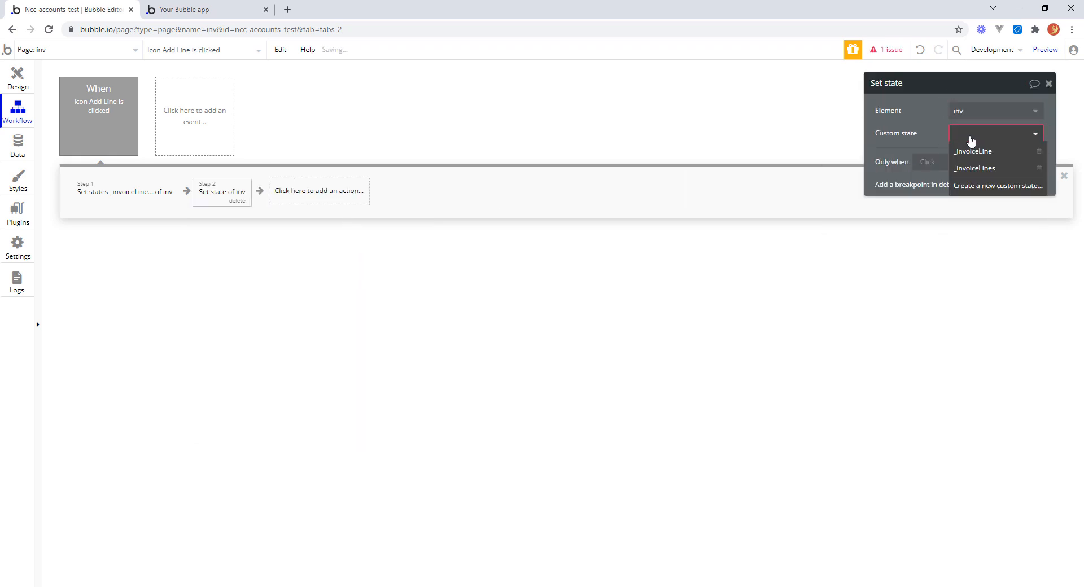
left_click(985, 168)
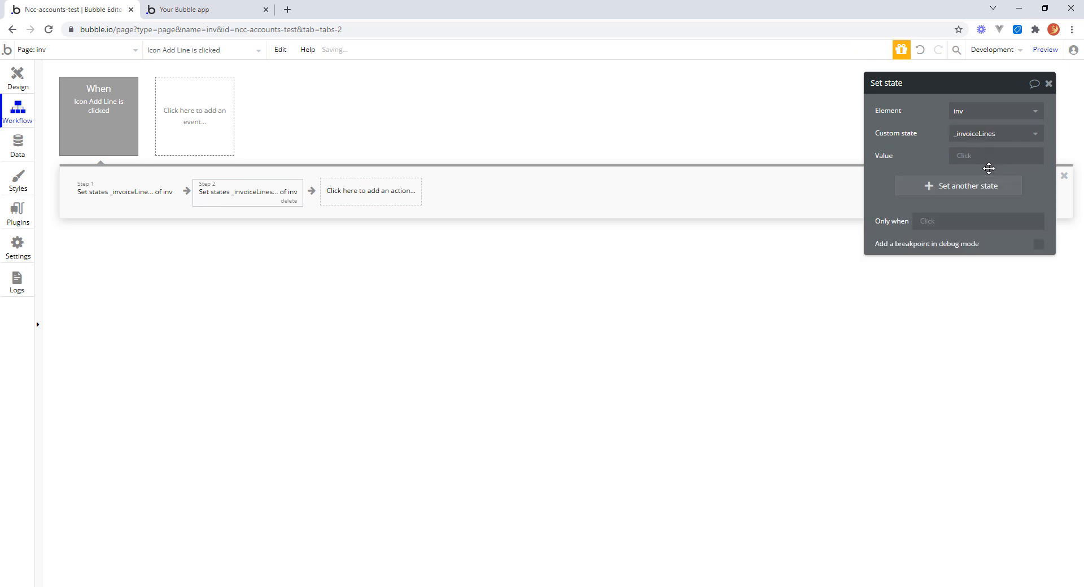
Step: Set the second action's value to inv's _invoiceLines:plus item inv's _invoiceLine
left_click(970, 158)
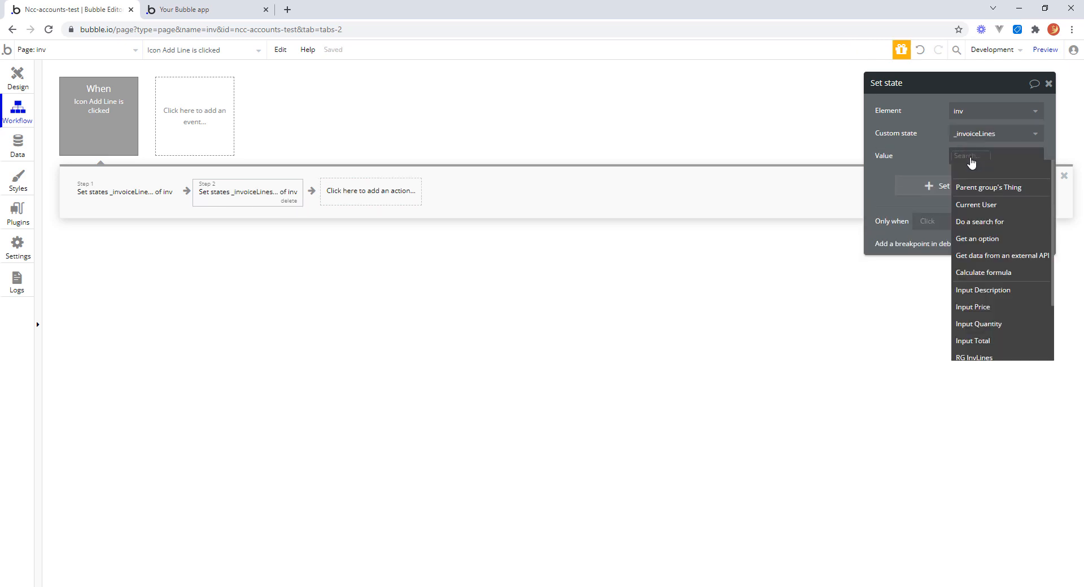
type("inv")
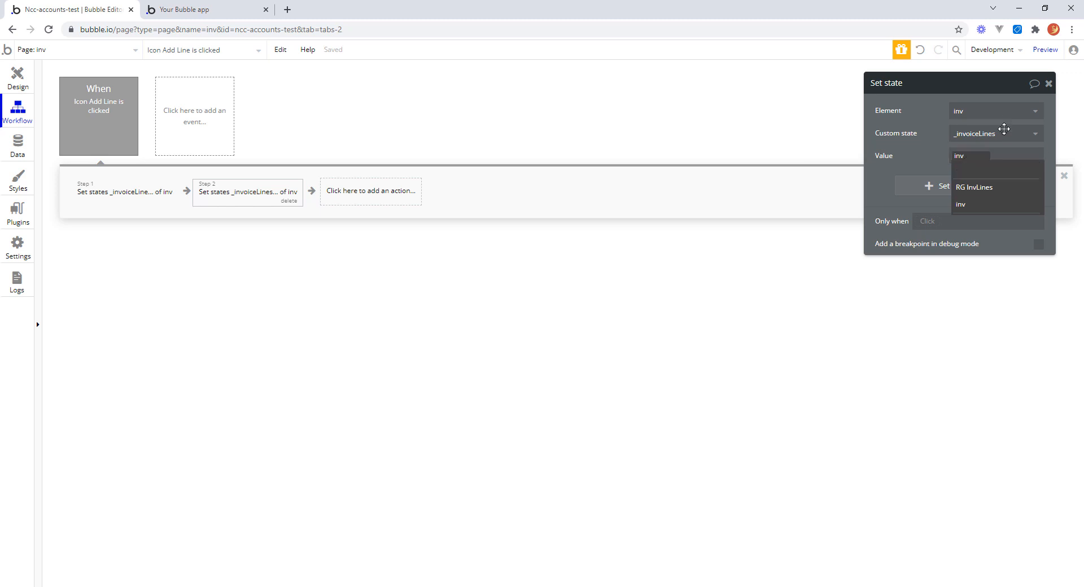
left_click(961, 204)
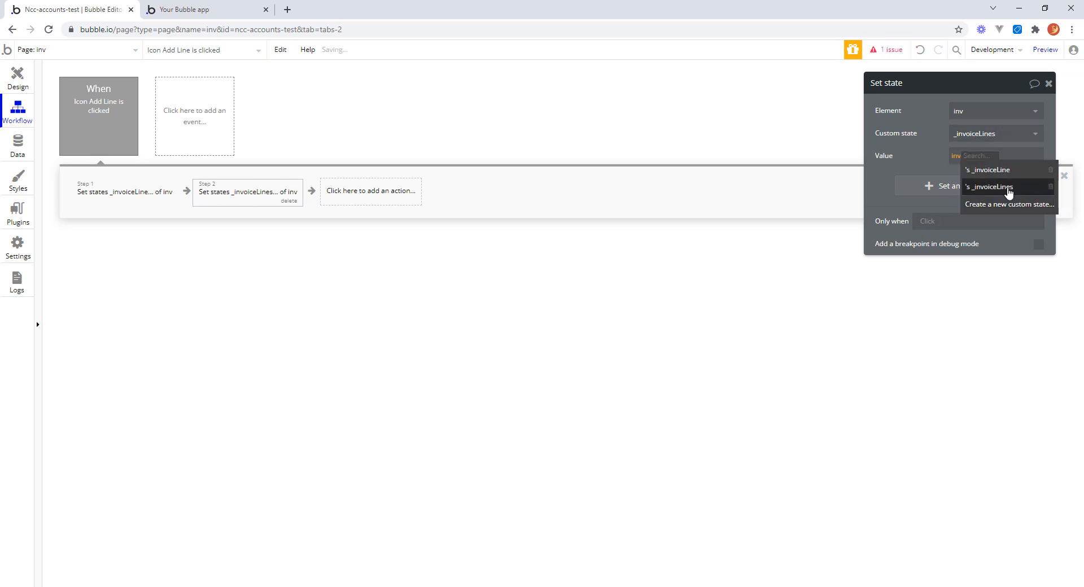
left_click(1008, 188)
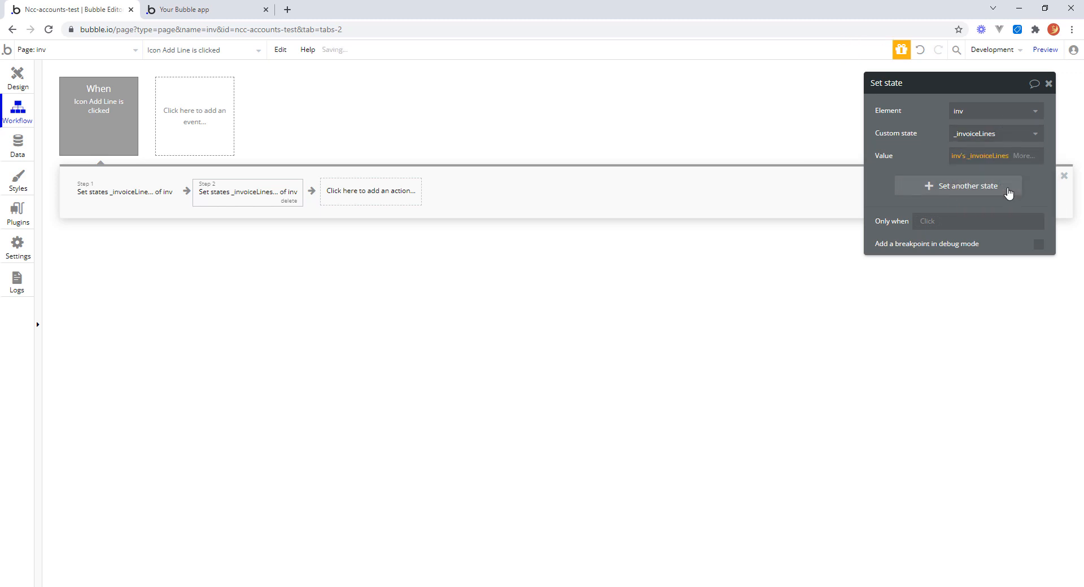
left_click(1022, 157)
left_click_drag(1044, 198, 1048, 341)
left_click(980, 316)
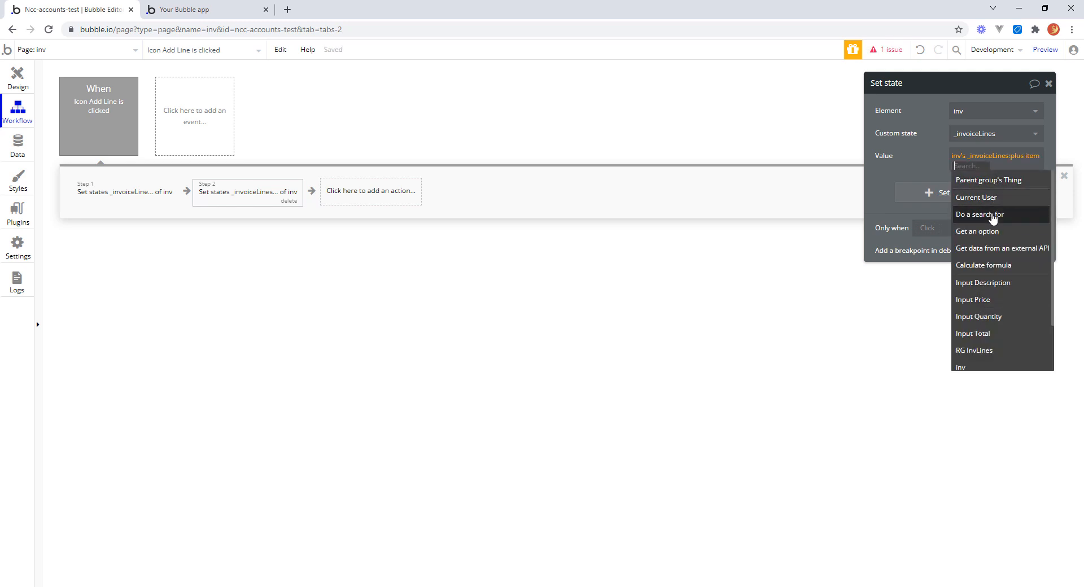
scroll(1003, 216, "down", 1)
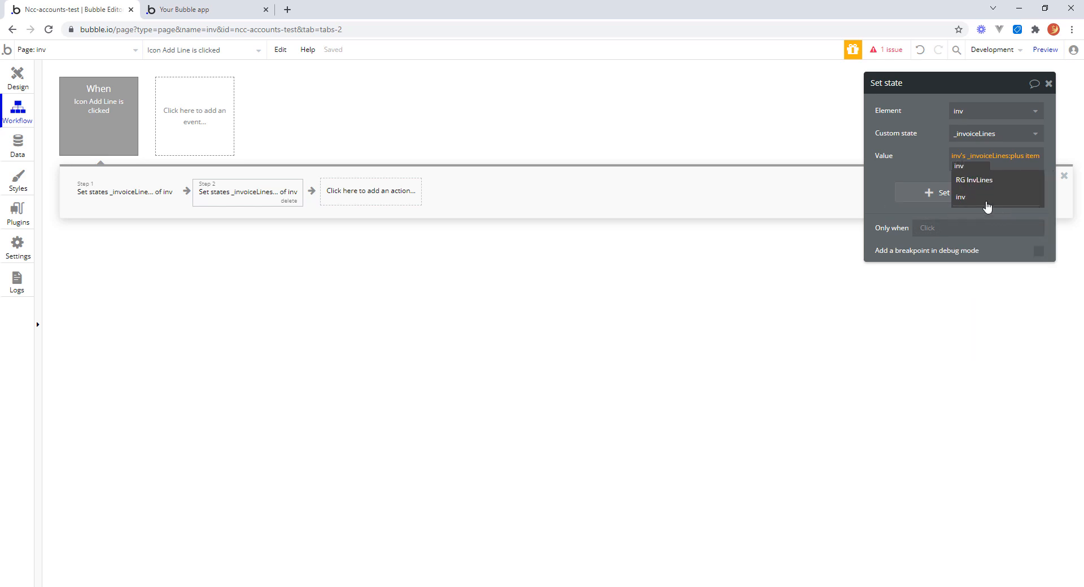
left_click(986, 208)
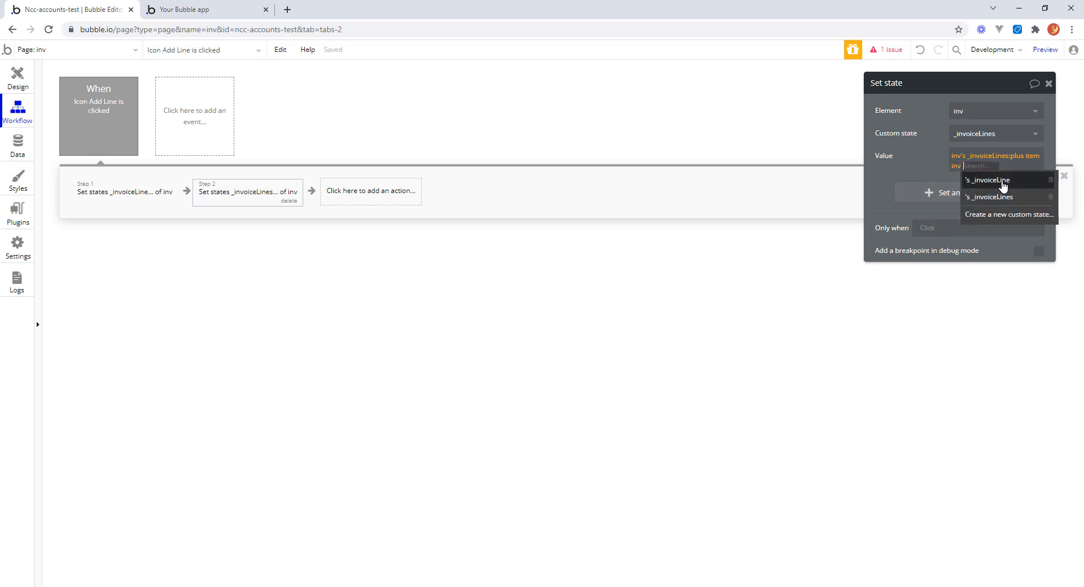
left_click(1002, 181)
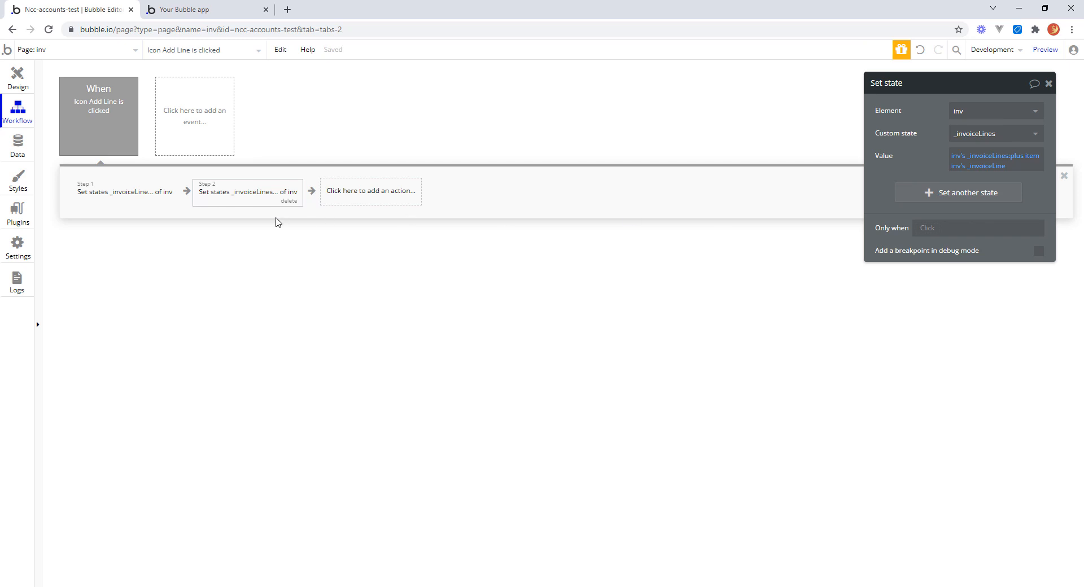
Step: Examine the data sources offered for the _invoiceLine value in step 1, comparing with step 2 and the page design
left_click(127, 190)
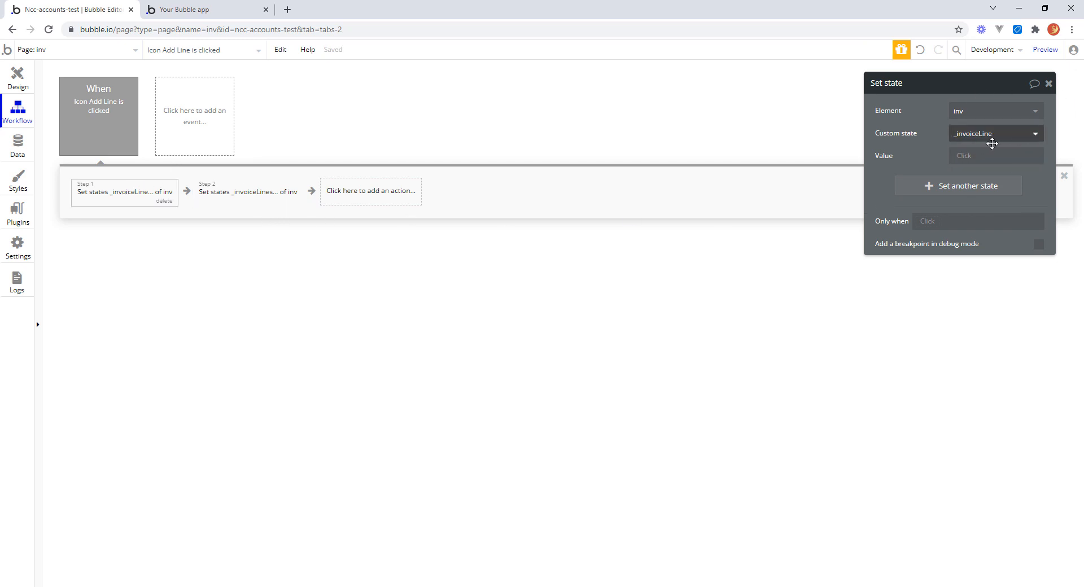
left_click(965, 158)
left_click(966, 161)
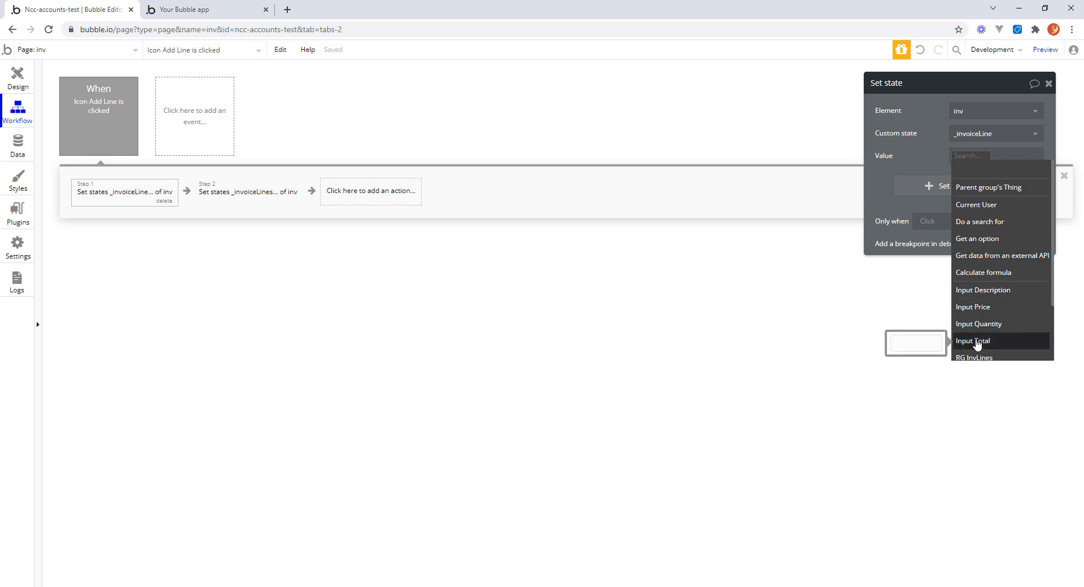
left_click(758, 199)
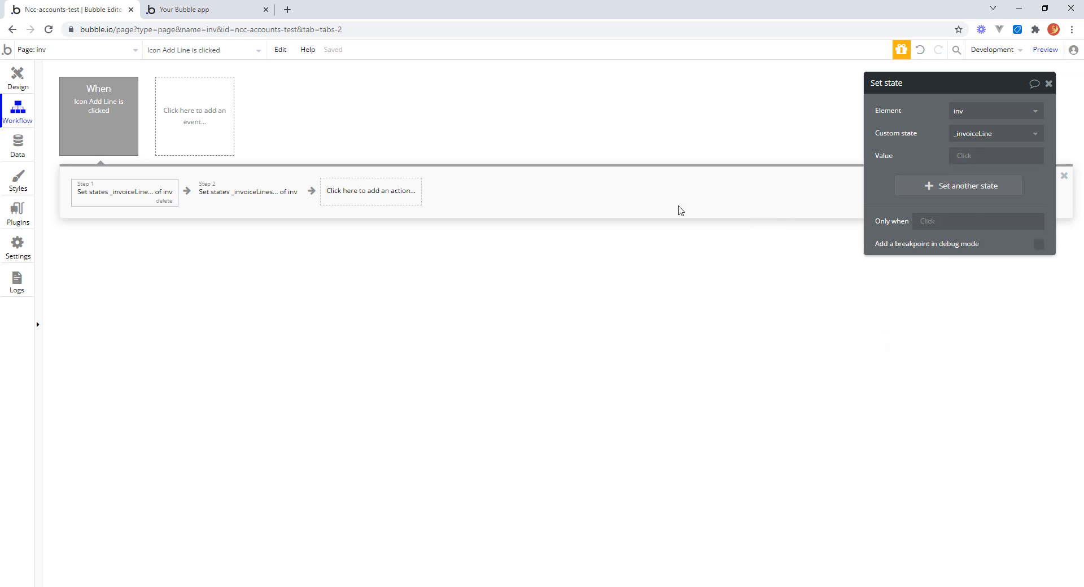
left_click(260, 195)
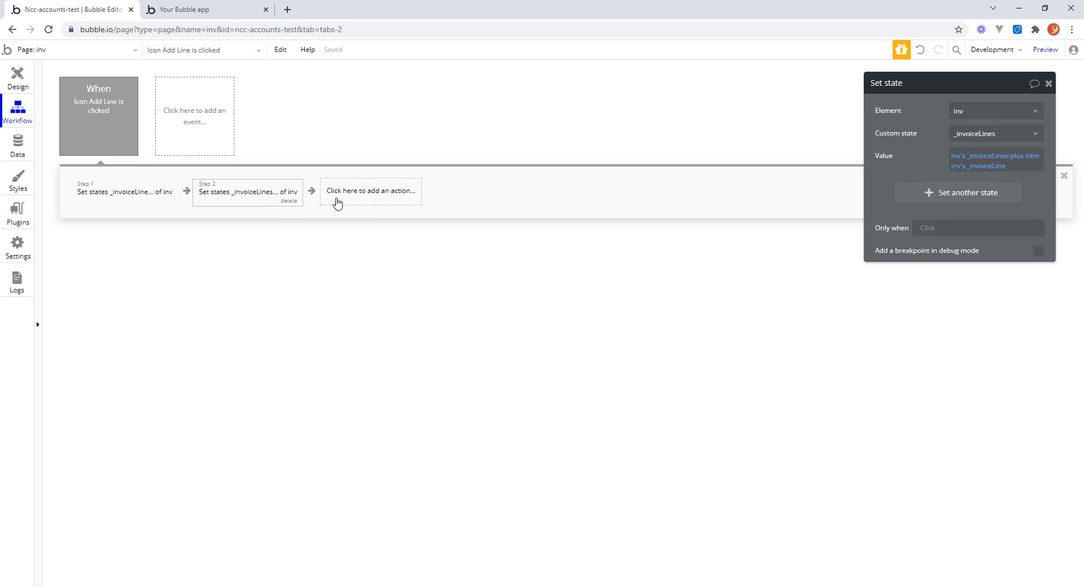
left_click(18, 80)
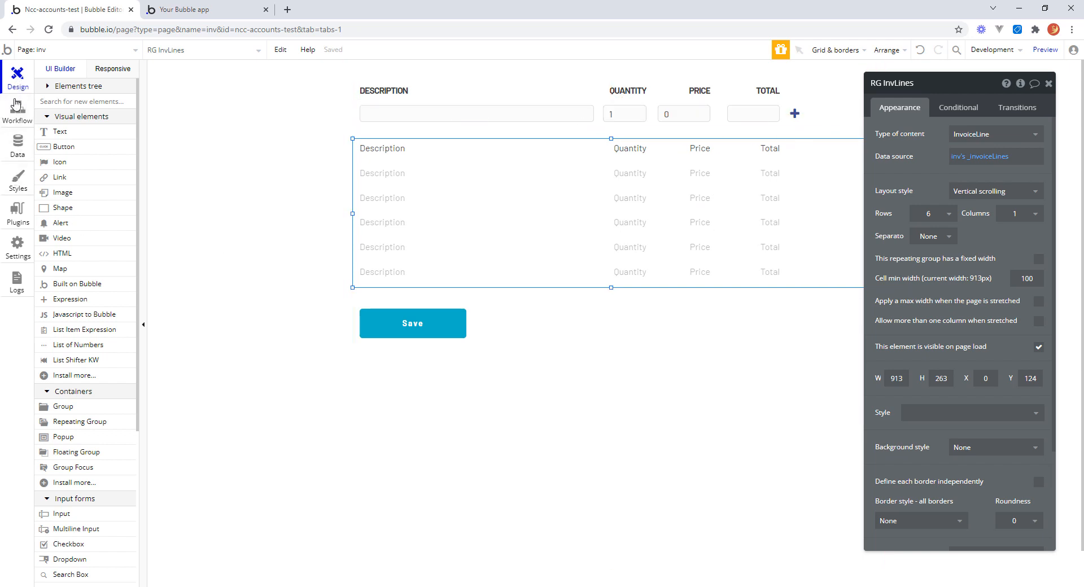
left_click(19, 110)
left_click(145, 192)
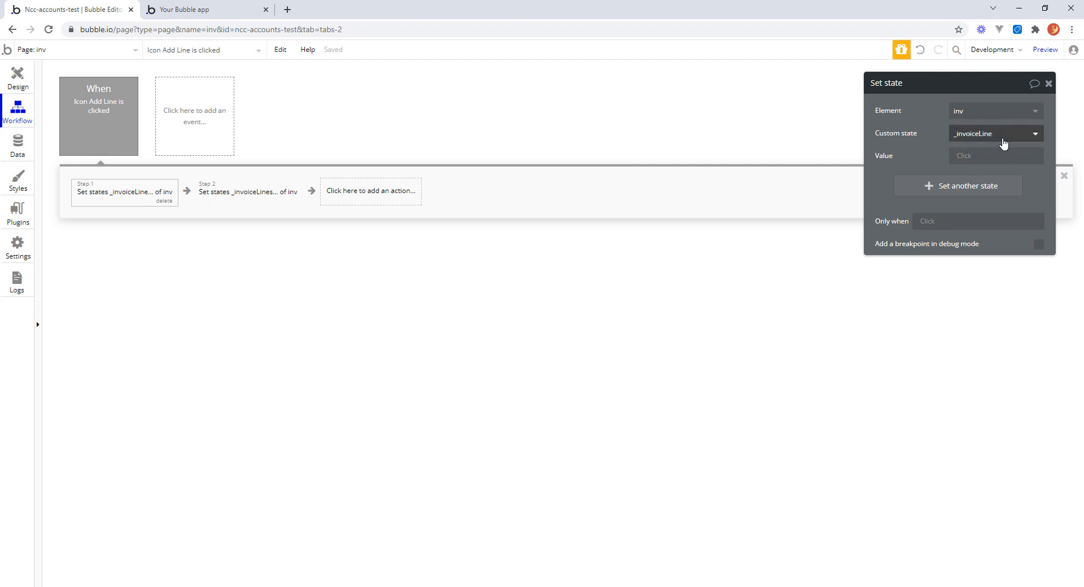
left_click(967, 156)
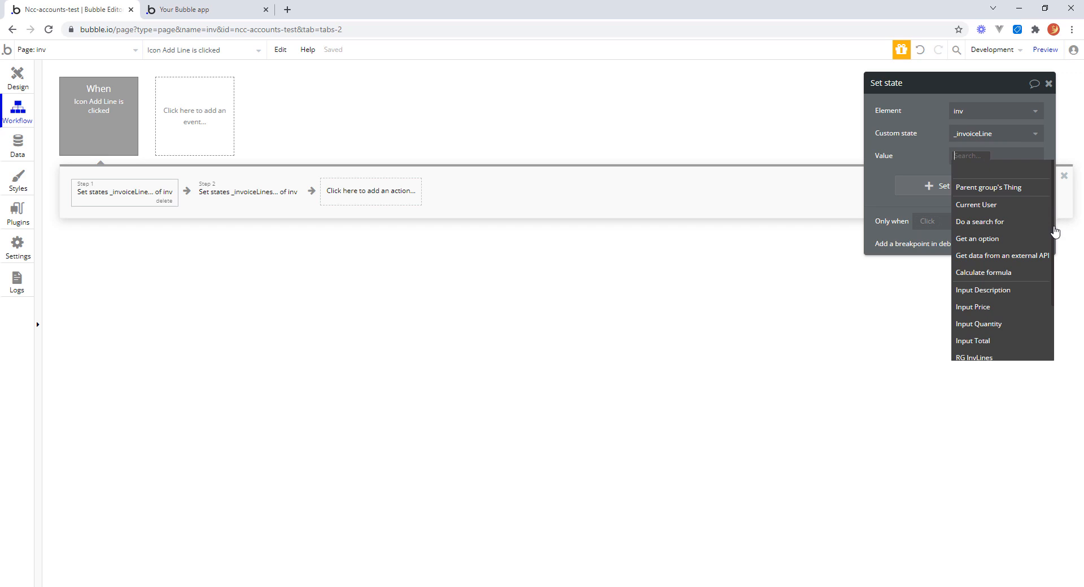
scroll(1041, 325, "down", 2)
scroll(1040, 265, "up", 2)
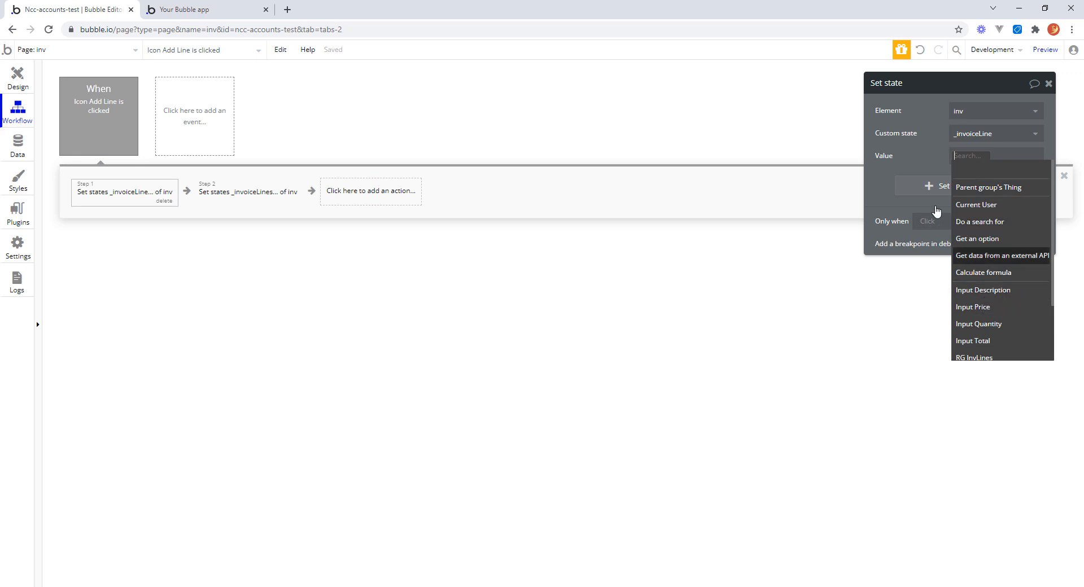
left_click(910, 149)
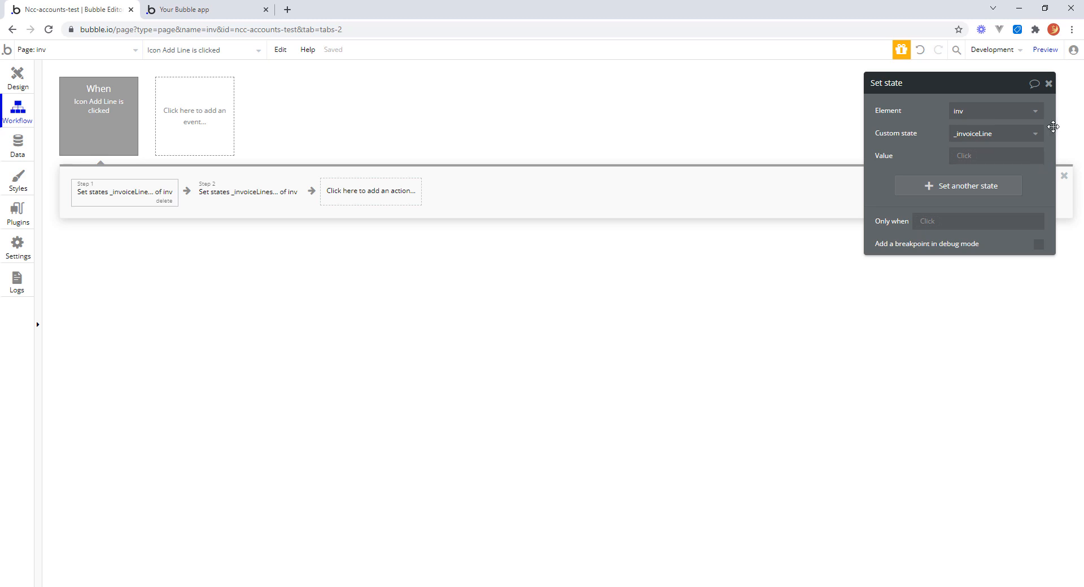
left_click(1049, 84)
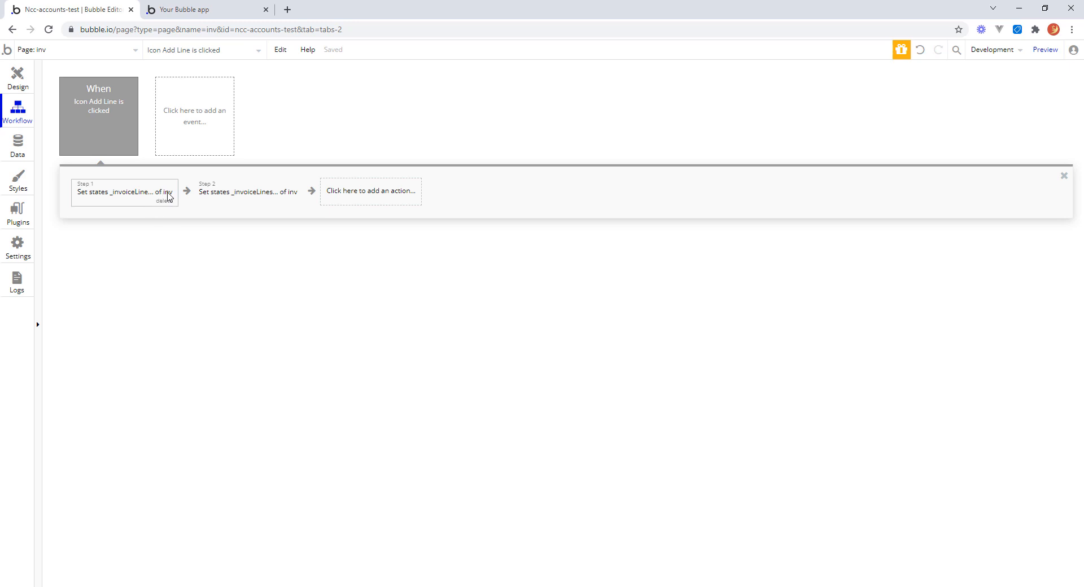
Step: Delete both Set state actions from the Icon Add Line workflow
right_click(243, 194)
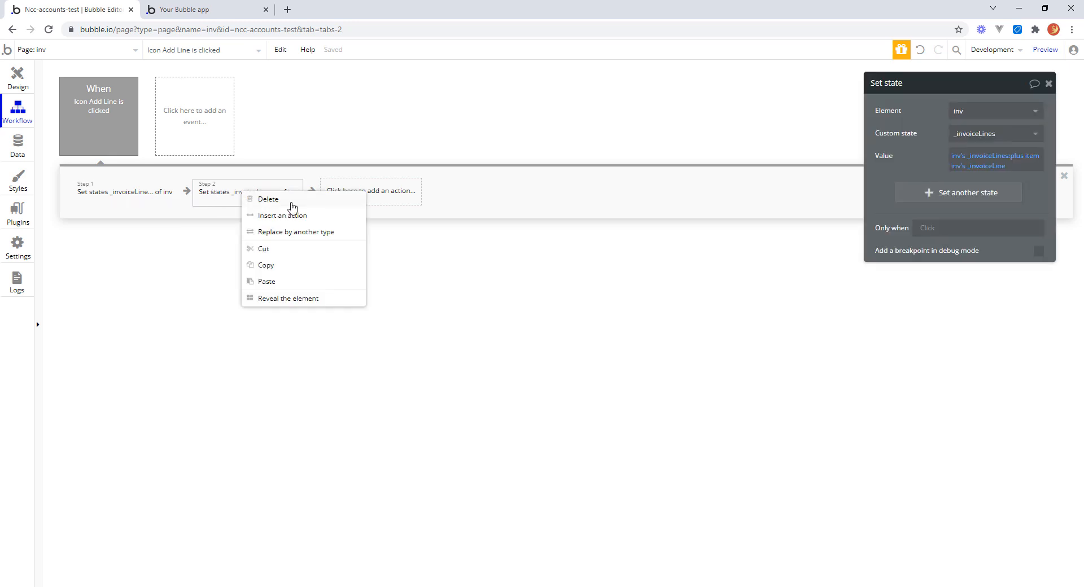
left_click(269, 205)
right_click(131, 193)
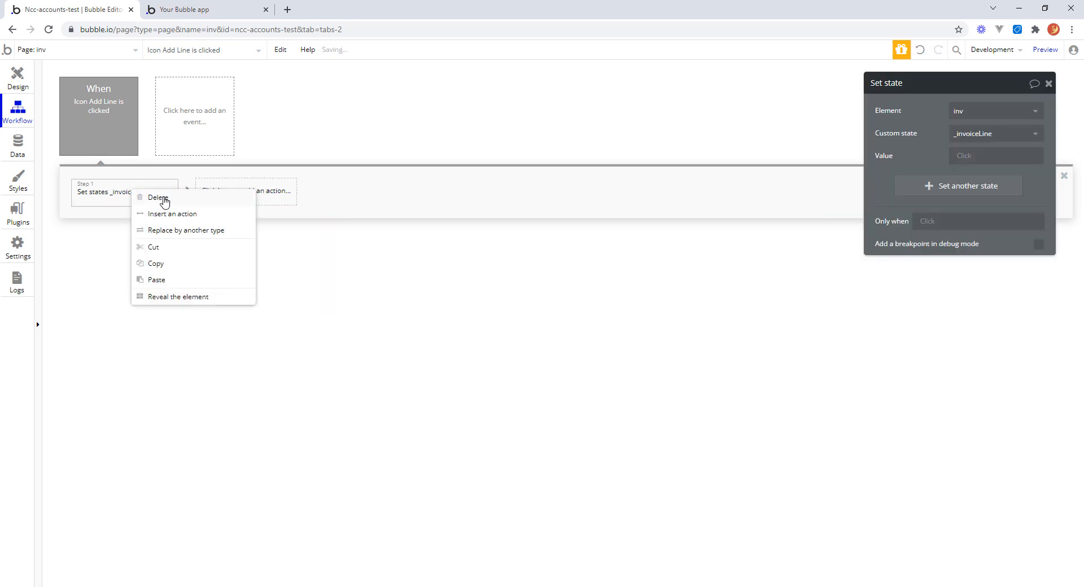
left_click(158, 198)
Step: Add a Set state action to the Icon Add Line workflow with inv as its element
left_click(96, 193)
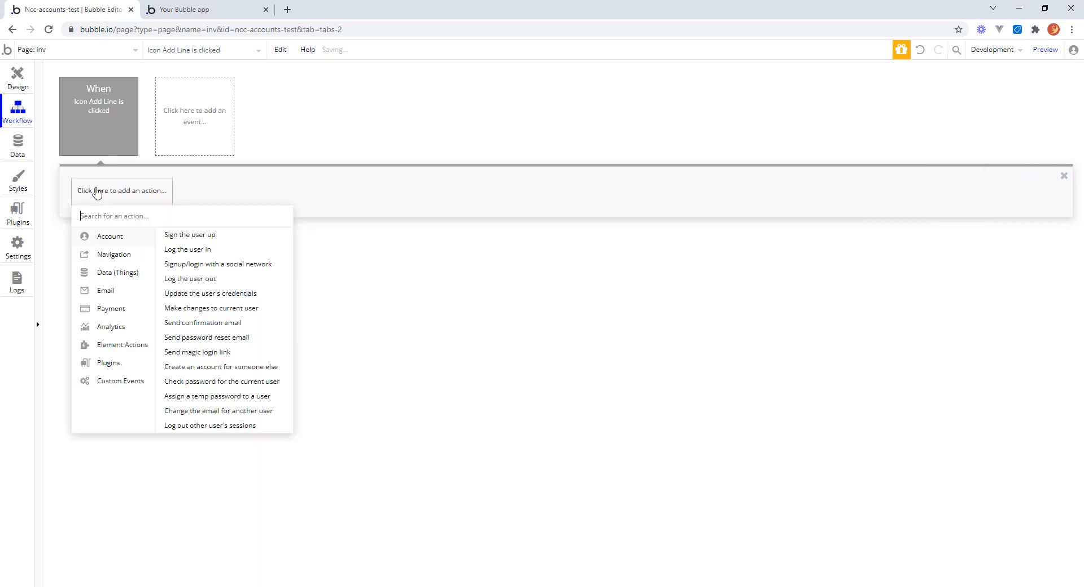
mouse_move(126, 352)
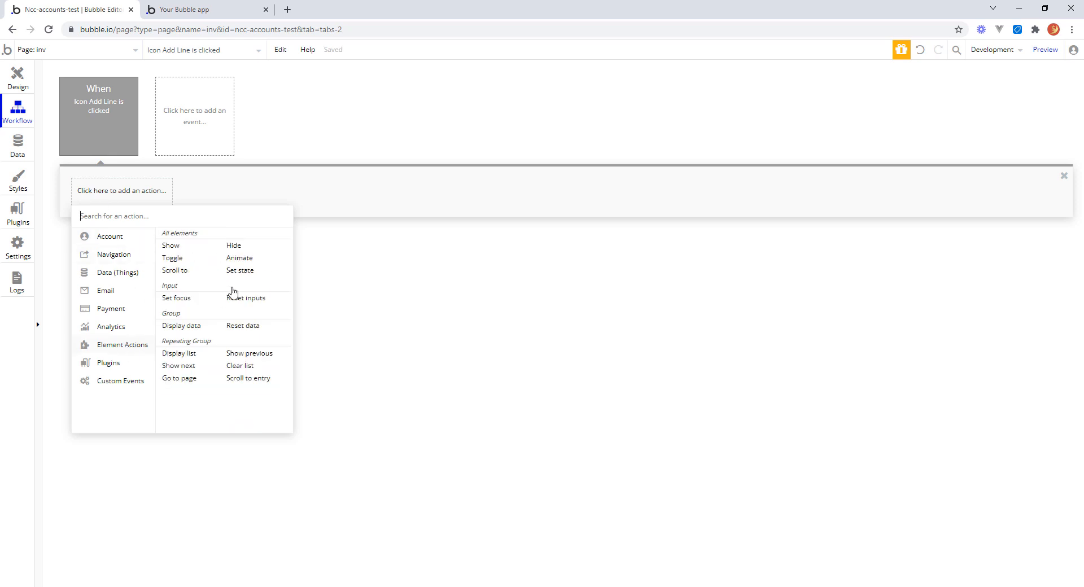
left_click(243, 273)
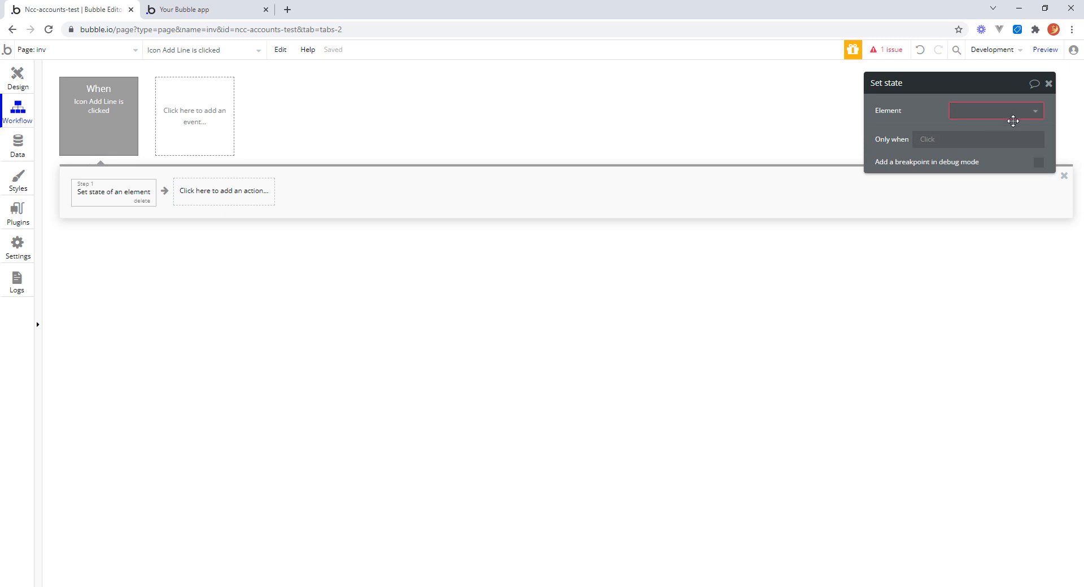
left_click(1036, 115)
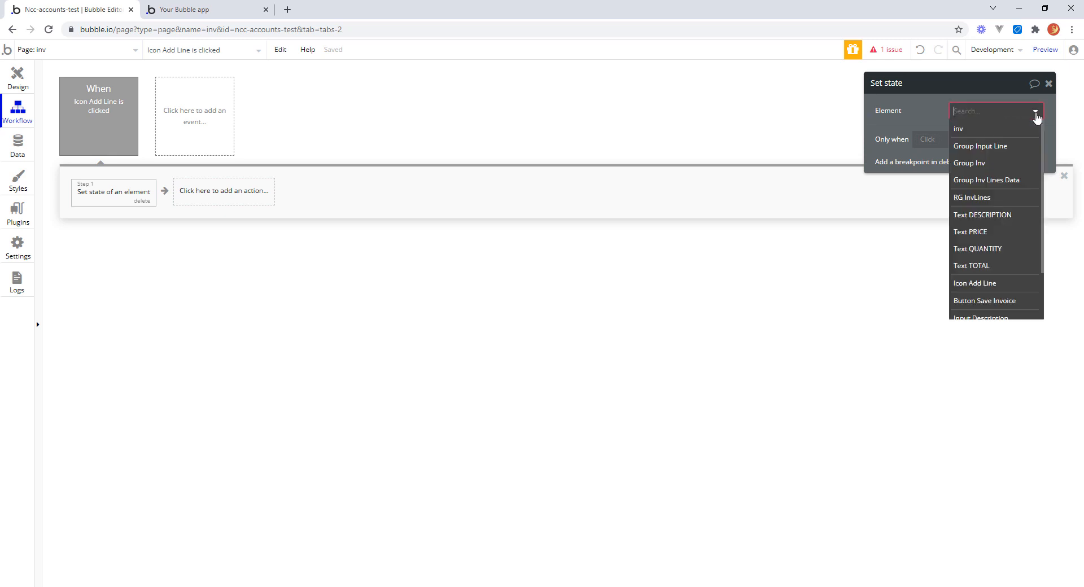
left_click(961, 136)
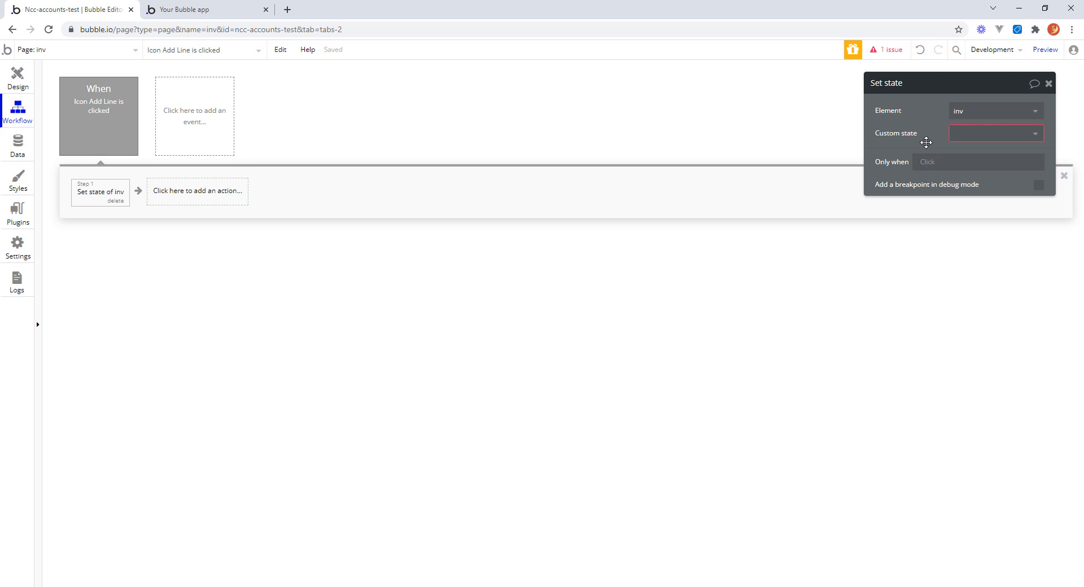
Step: Delete the custom states _invoiceLine and _invoiceLines from inv
left_click(1034, 136)
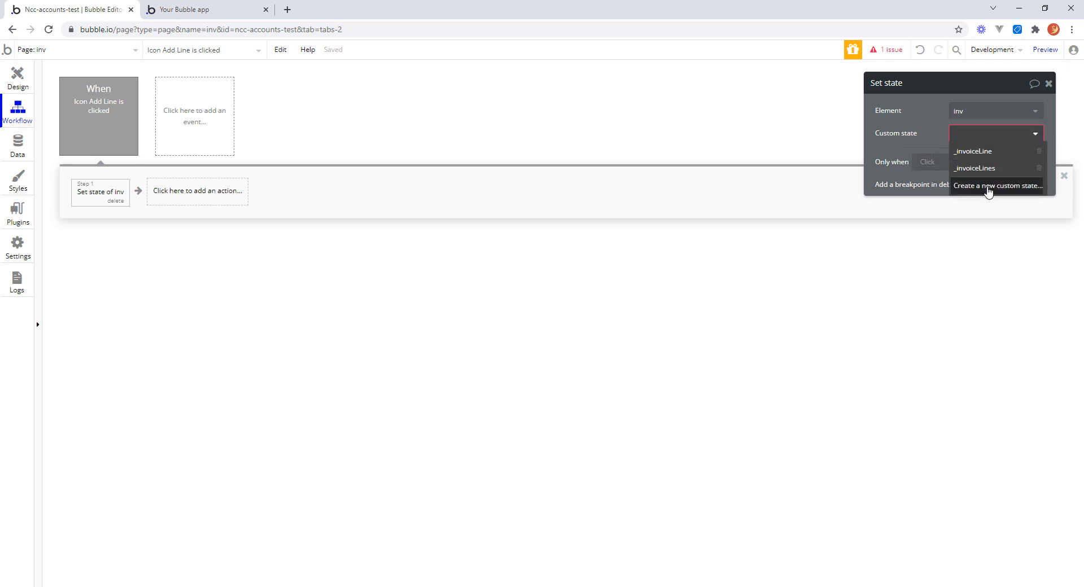
left_click(1039, 151)
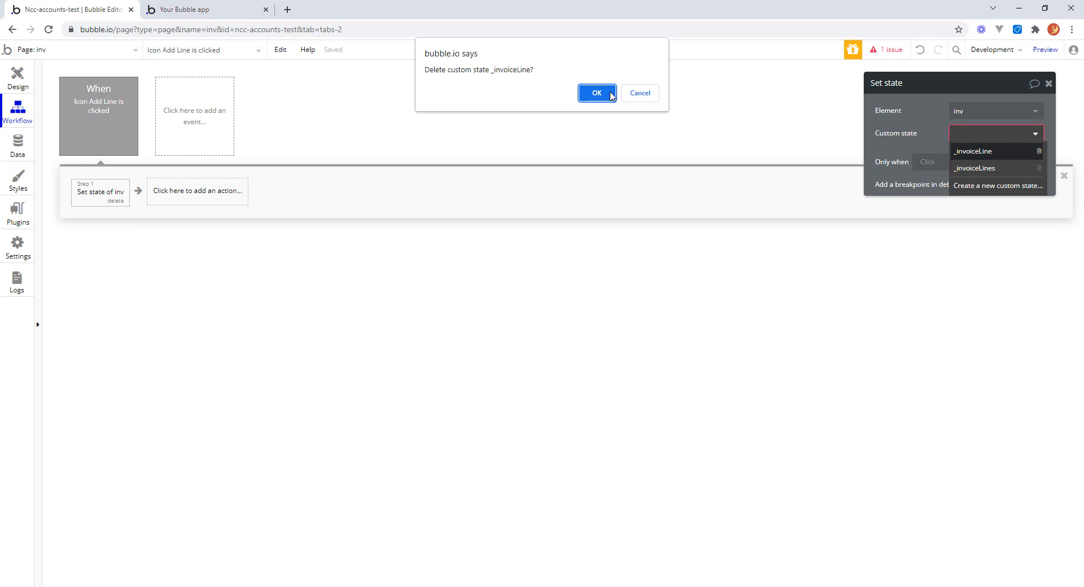
left_click(611, 95)
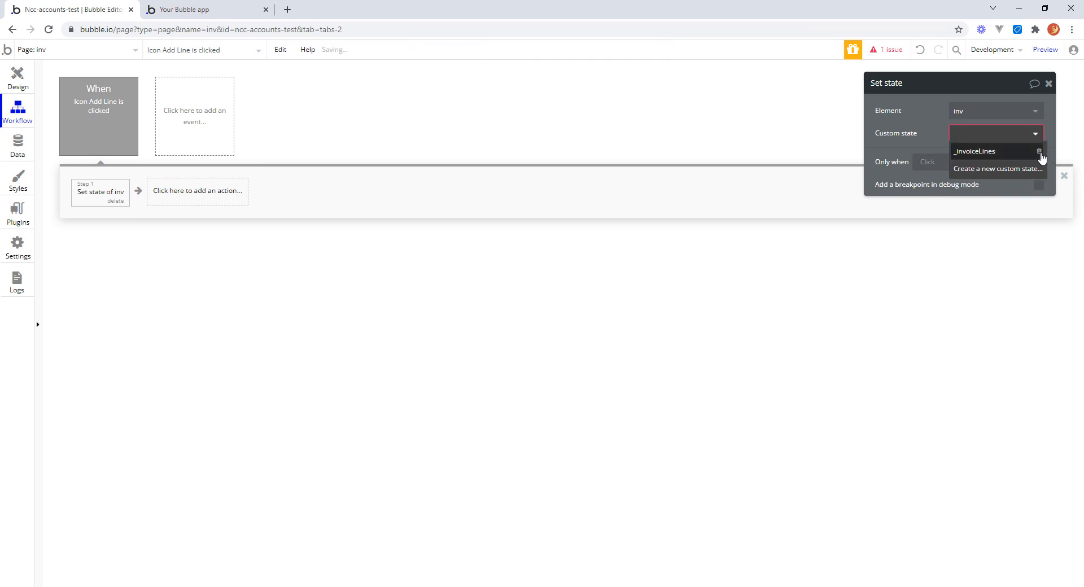
left_click(1039, 151)
left_click(605, 96)
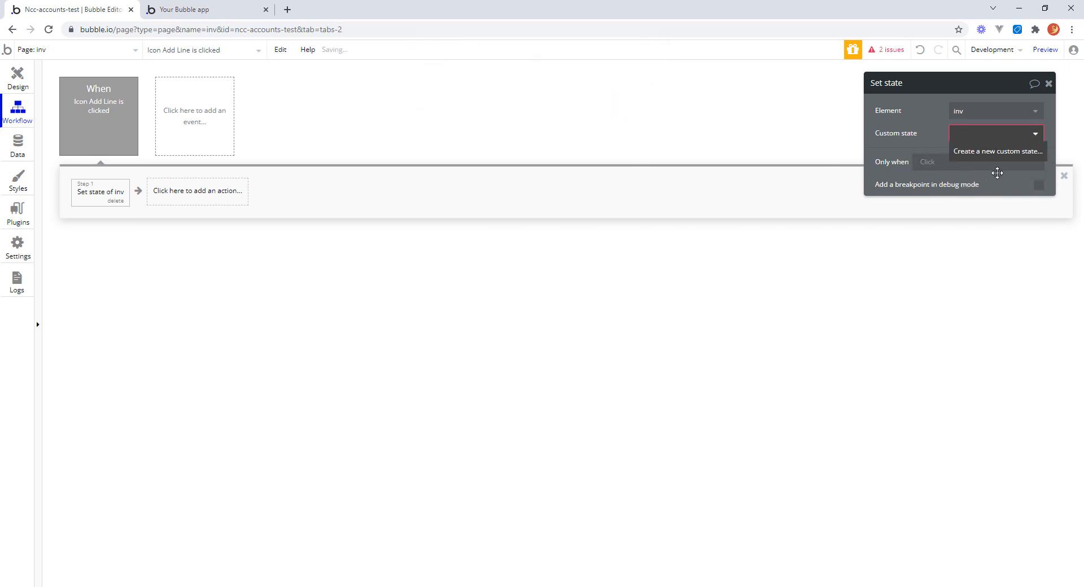
Step: Create a custom state named _description on inv as a list of type text
left_click(998, 151)
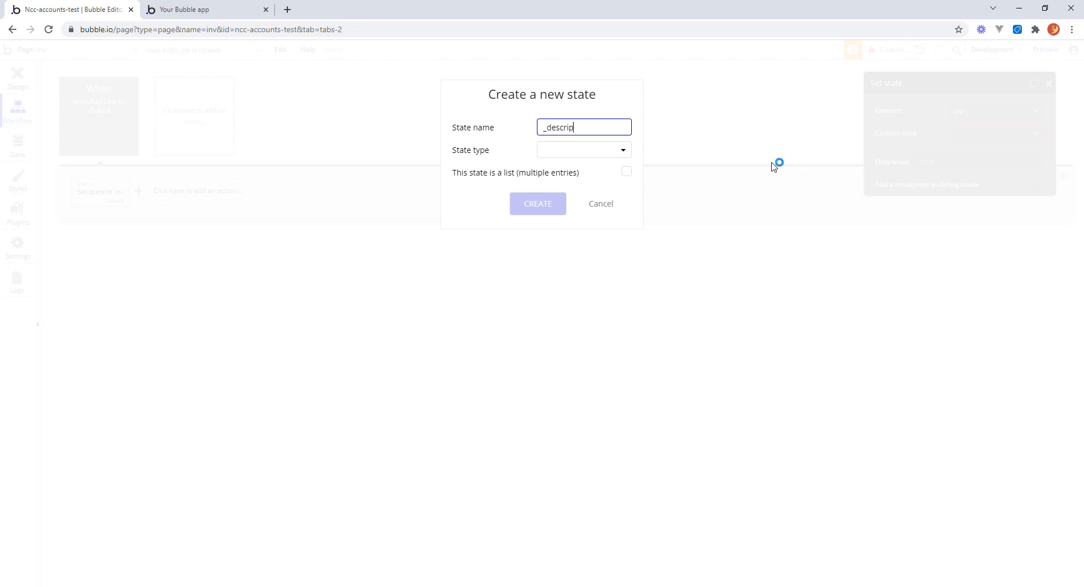
left_click(621, 151)
left_click(573, 168)
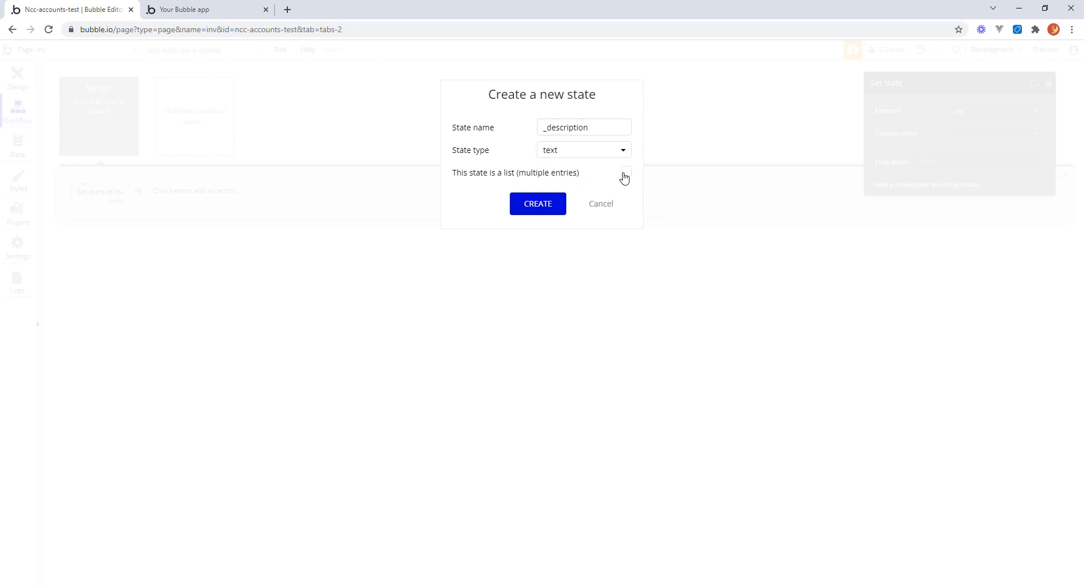
left_click(534, 204)
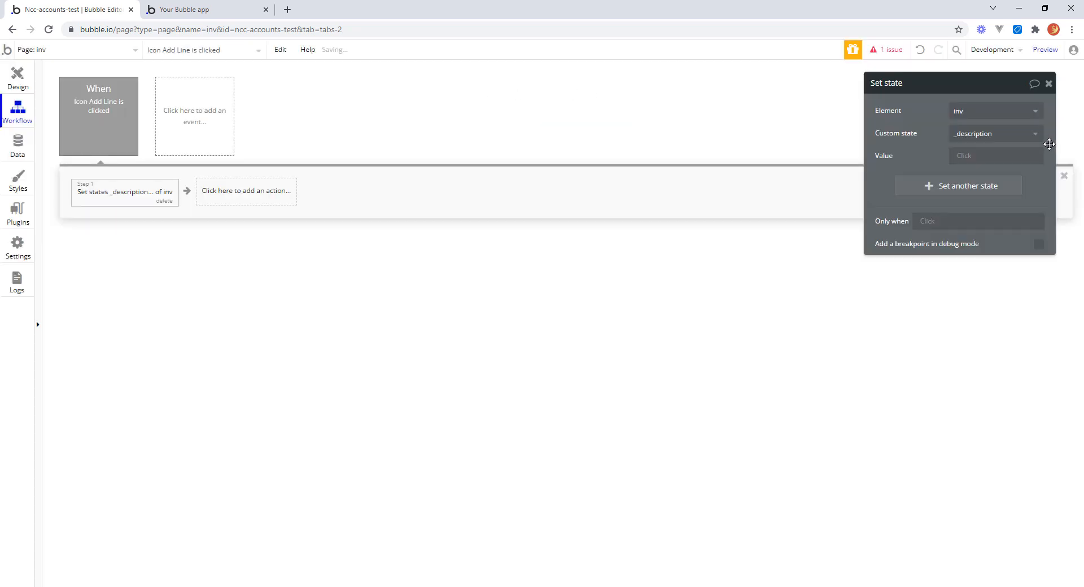
Step: Set the _description state's value to inv's _description:plus item Input Description's value
left_click(965, 157)
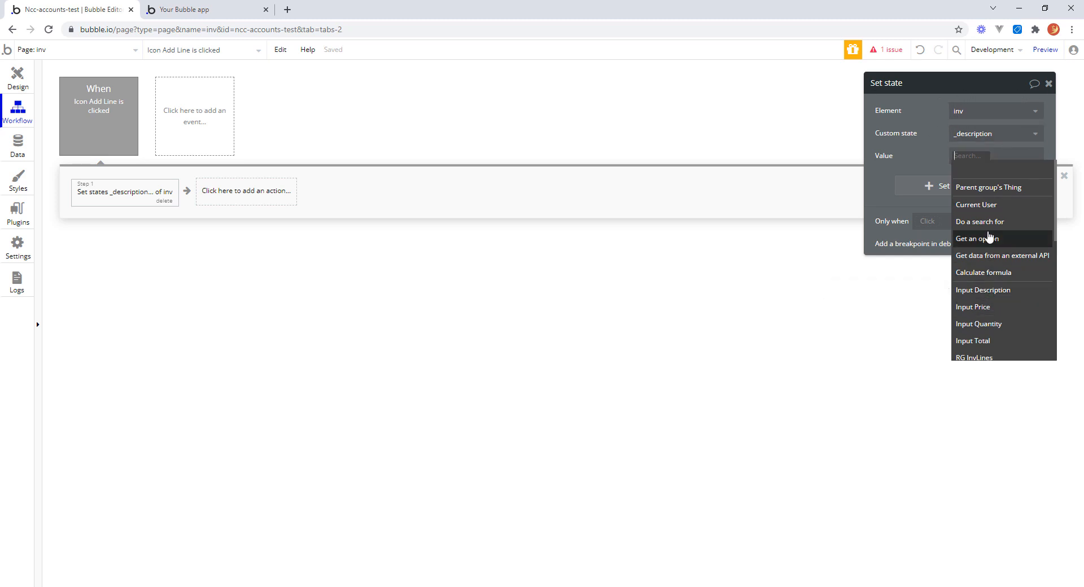
type("inv")
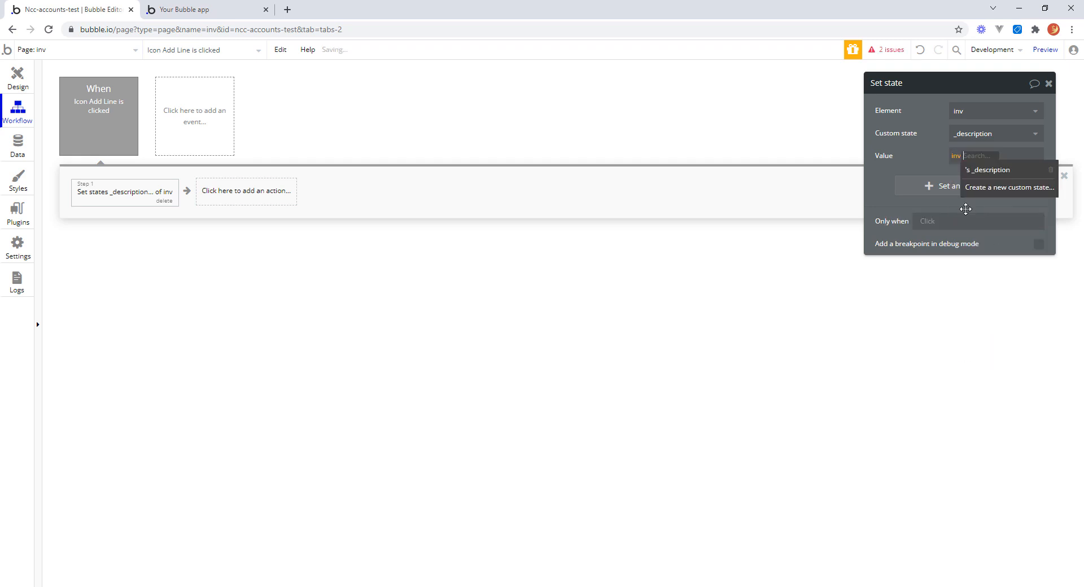
left_click(991, 170)
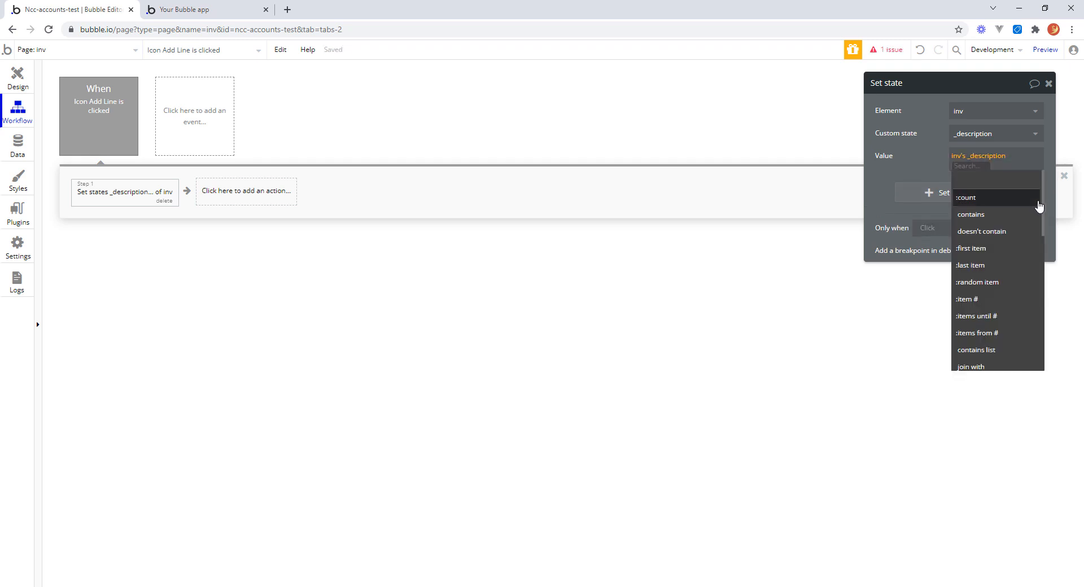
left_click_drag(1048, 203, 1050, 365)
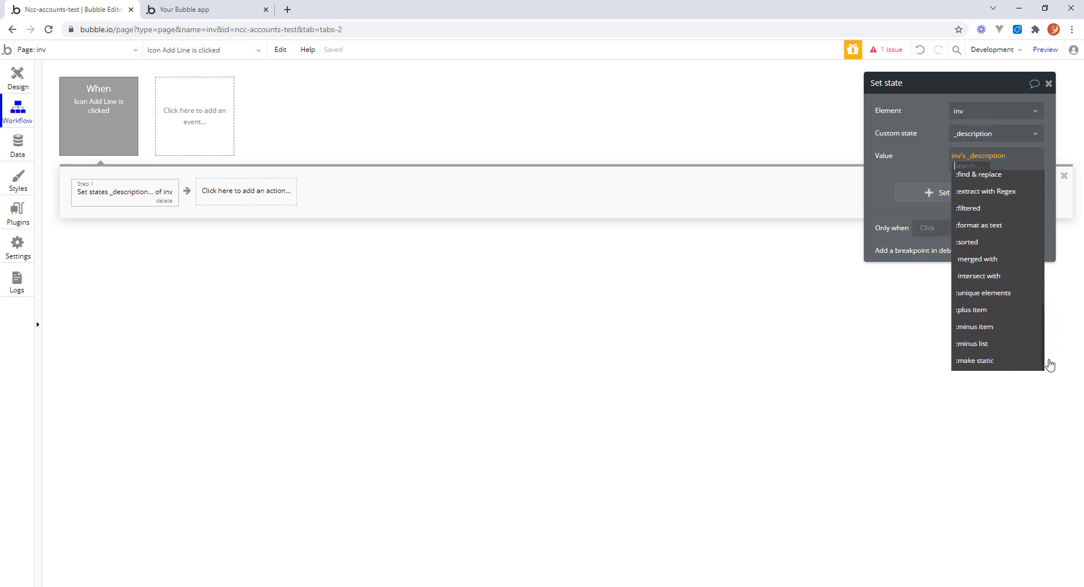
left_click(974, 311)
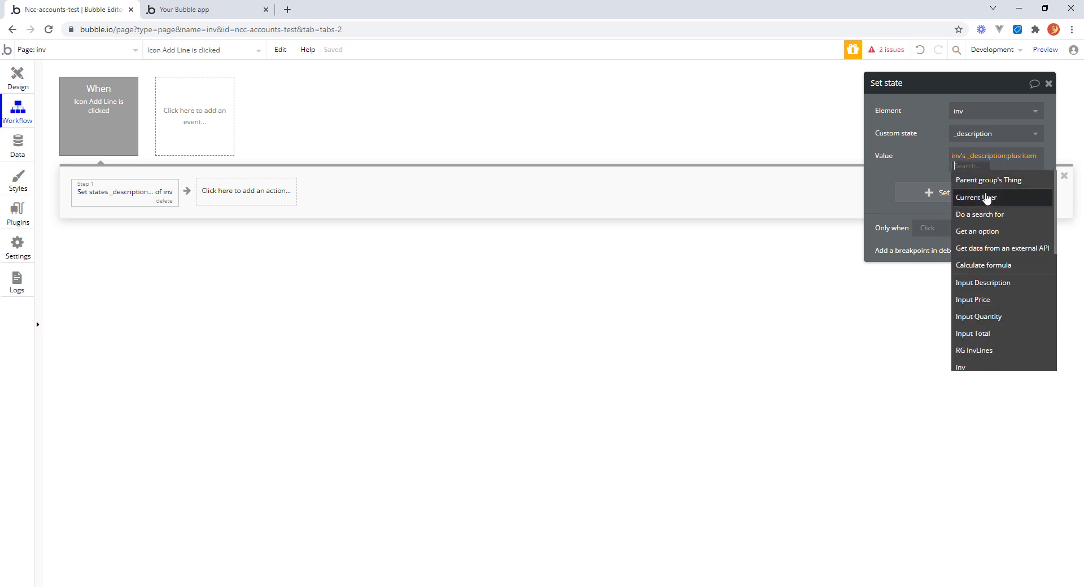
left_click(990, 282)
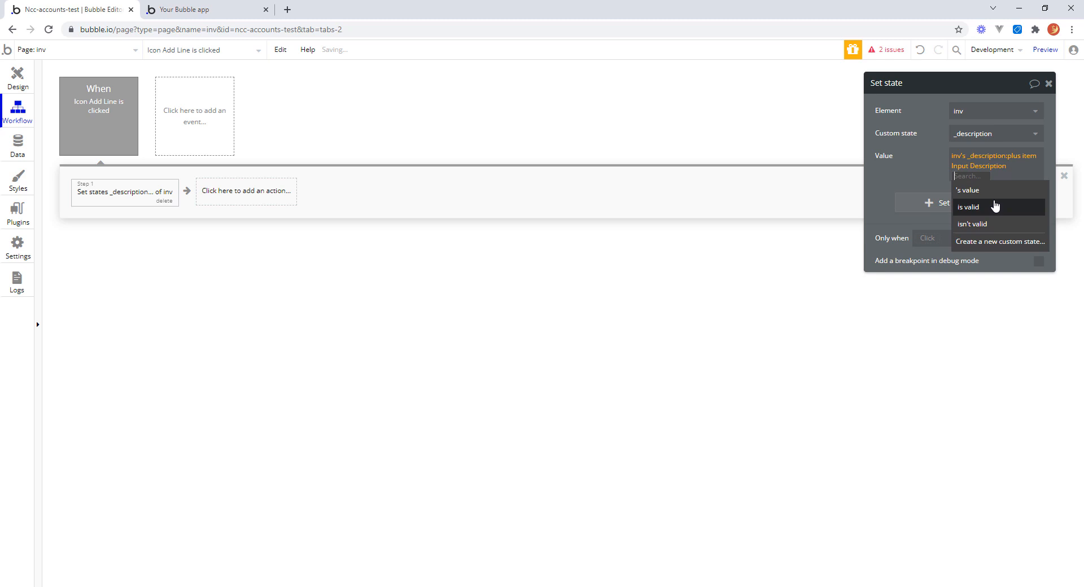
left_click(968, 189)
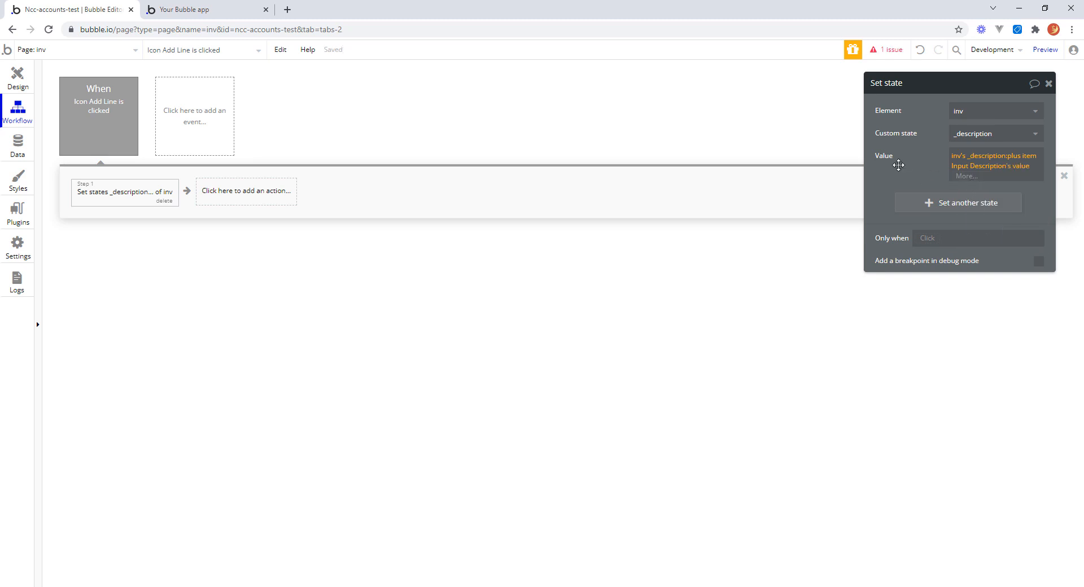
Step: Add another state entry to the action and create a non-list number state named _quantity for it
left_click(929, 192)
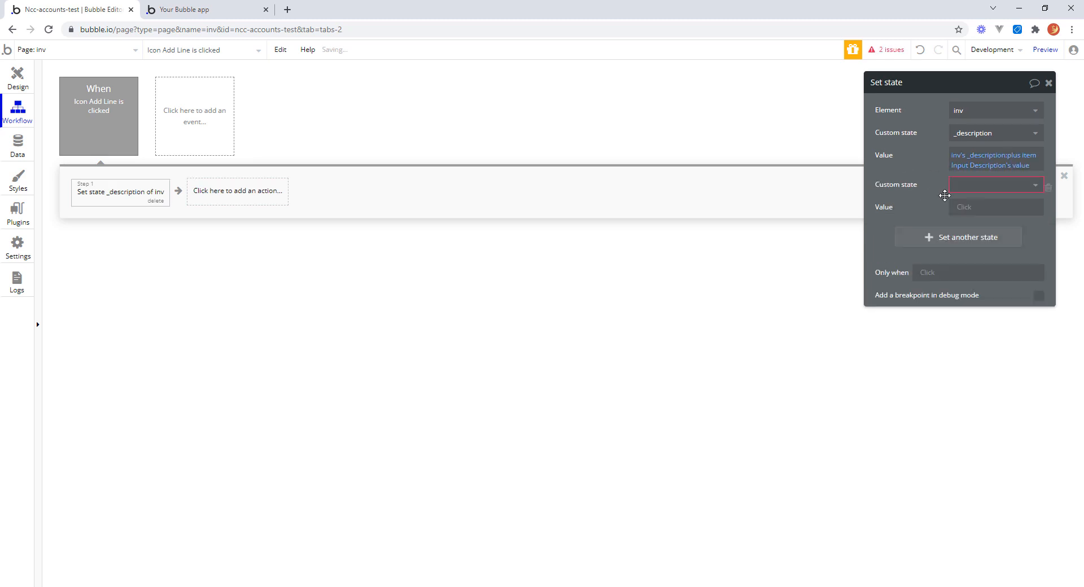
left_click(1036, 185)
left_click(1009, 220)
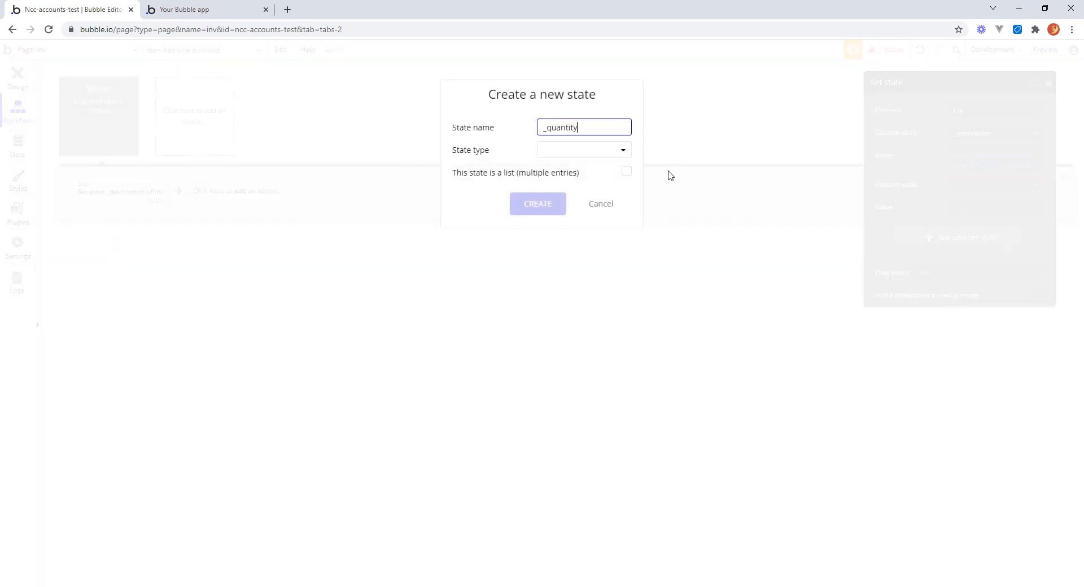
left_click(619, 151)
left_click(575, 190)
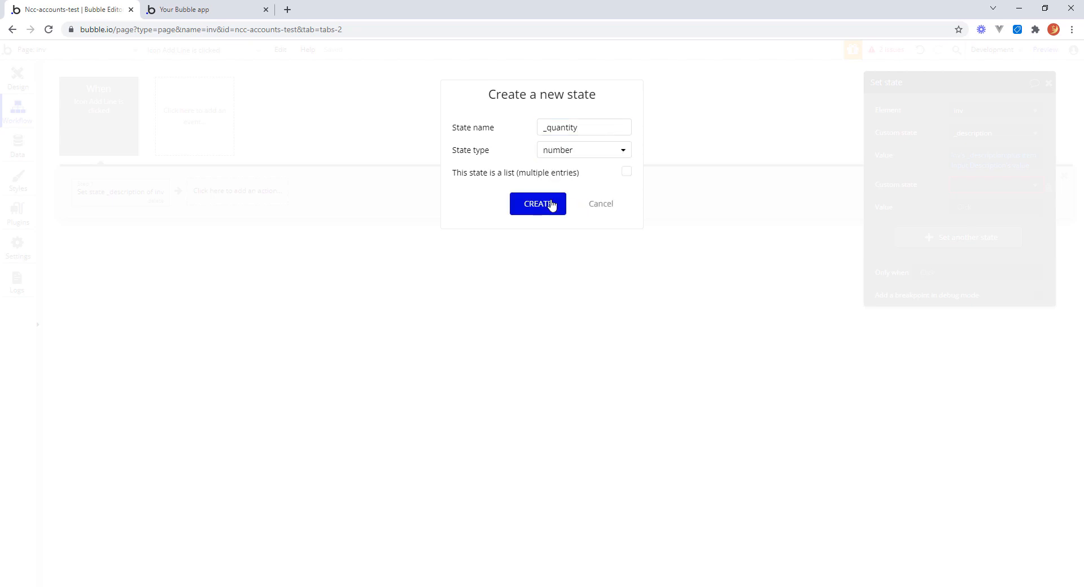
left_click(552, 204)
Step: Set the _quantity entry's value to inv's _quantity and look for a plus item operator to extend it
left_click(967, 207)
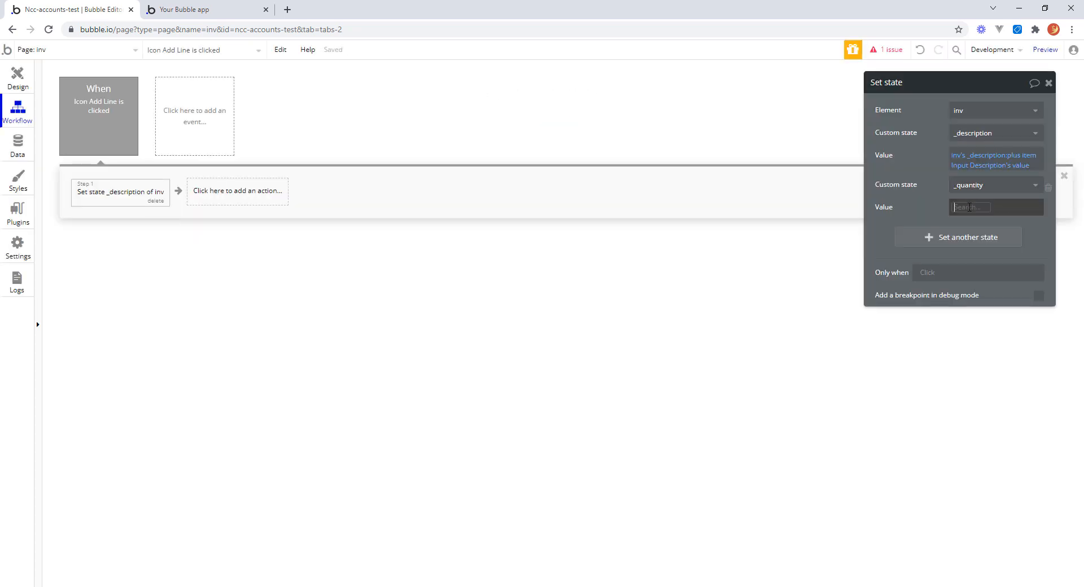
type("inv")
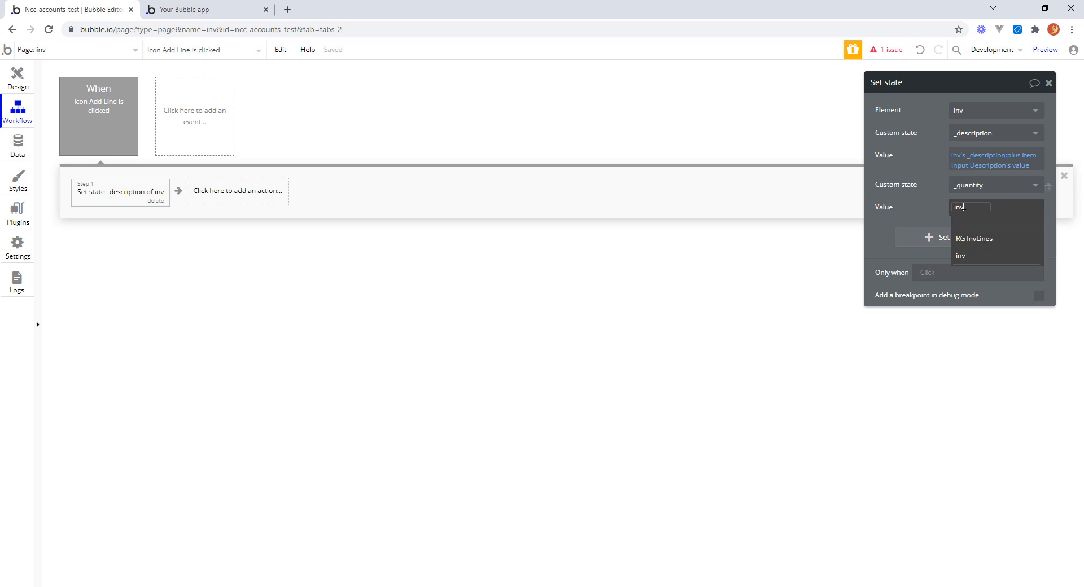
left_click(966, 257)
left_click(988, 238)
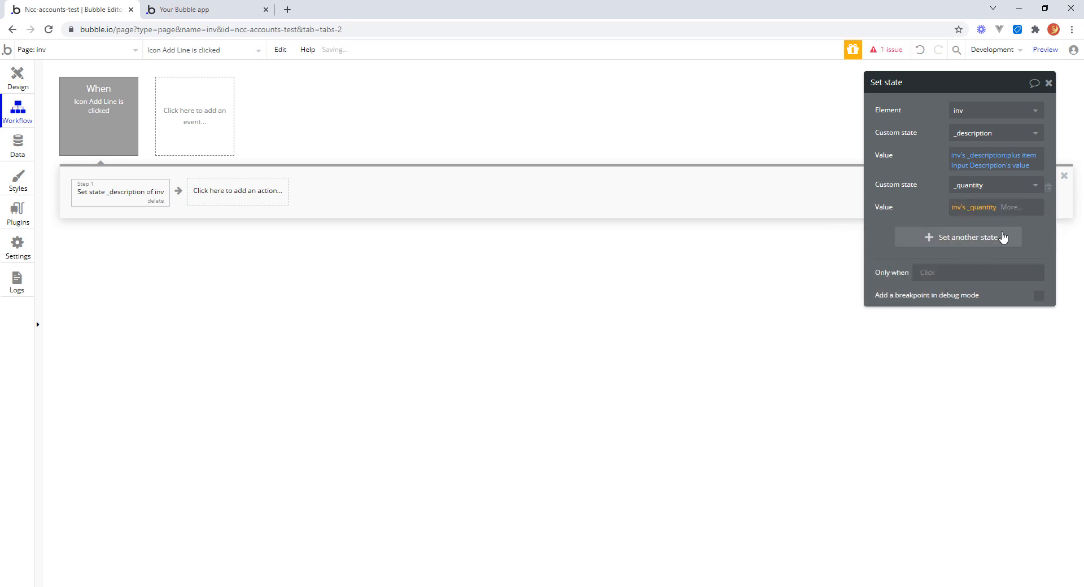
left_click(1012, 207)
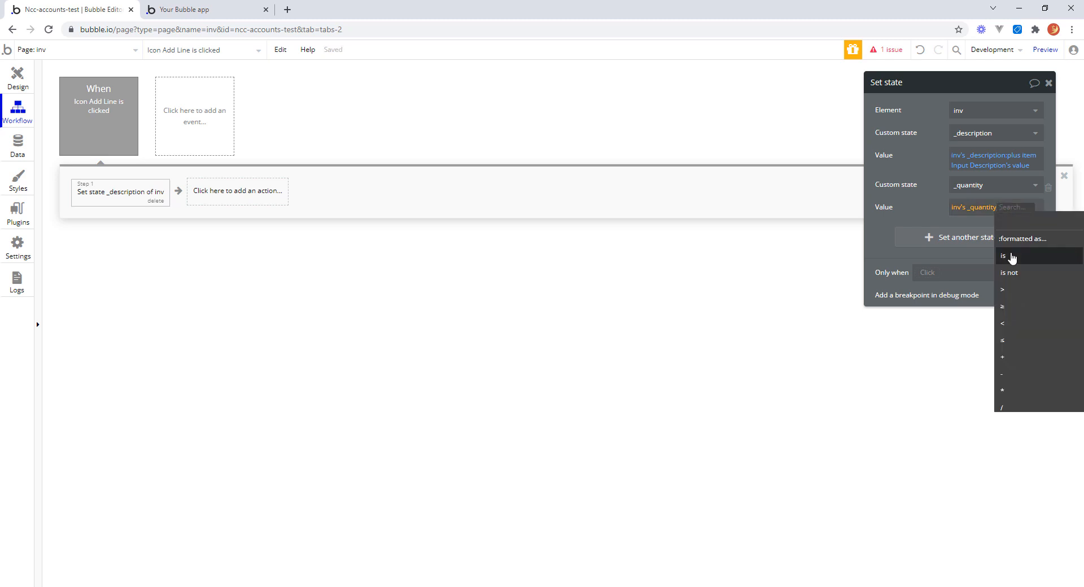
left_click(930, 209)
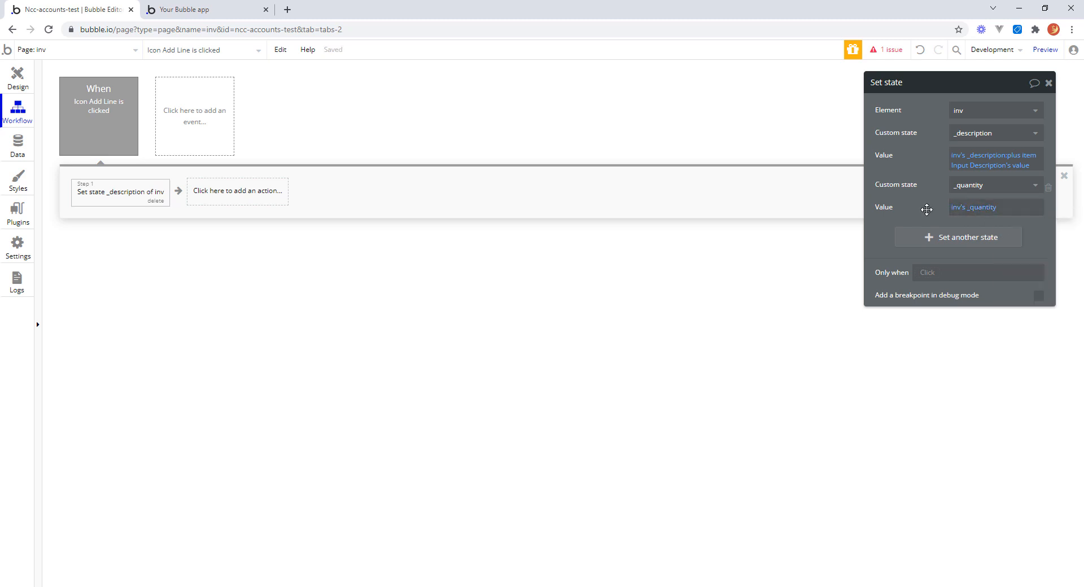
left_click(999, 210)
left_click(921, 204)
left_click(998, 209)
left_click(999, 259)
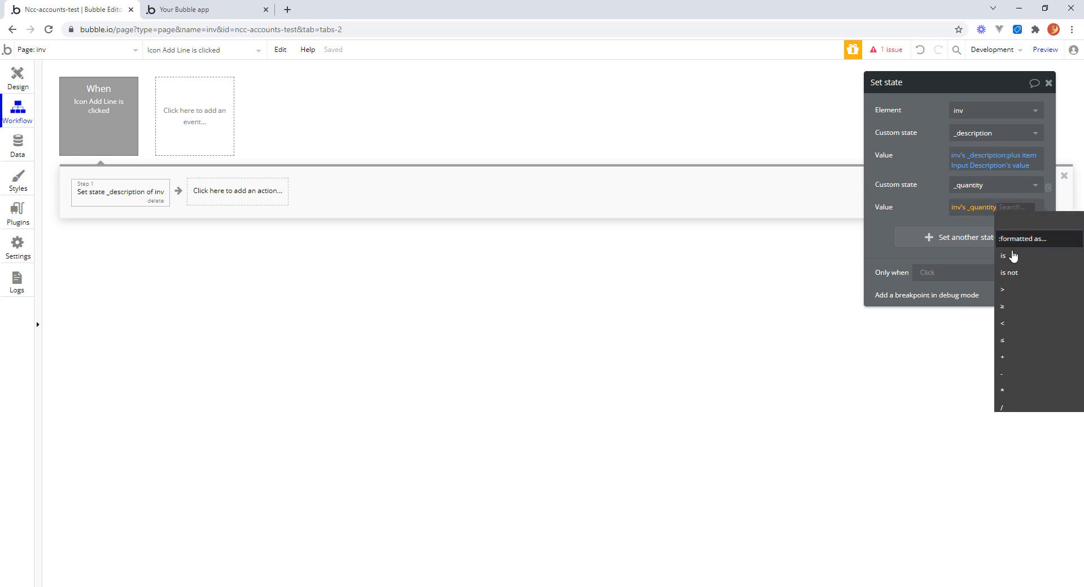
Step: Replace the _quantity entry in the Set state action with a blank one and delete the non-list _quantity custom state
left_click_drag(988, 95, 805, 82)
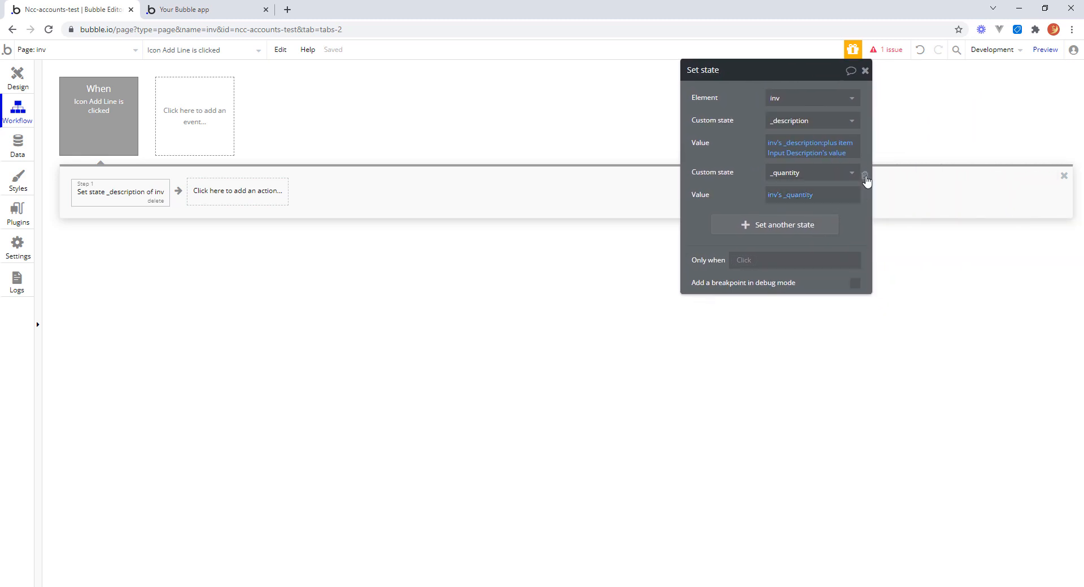
left_click(865, 175)
left_click(798, 190)
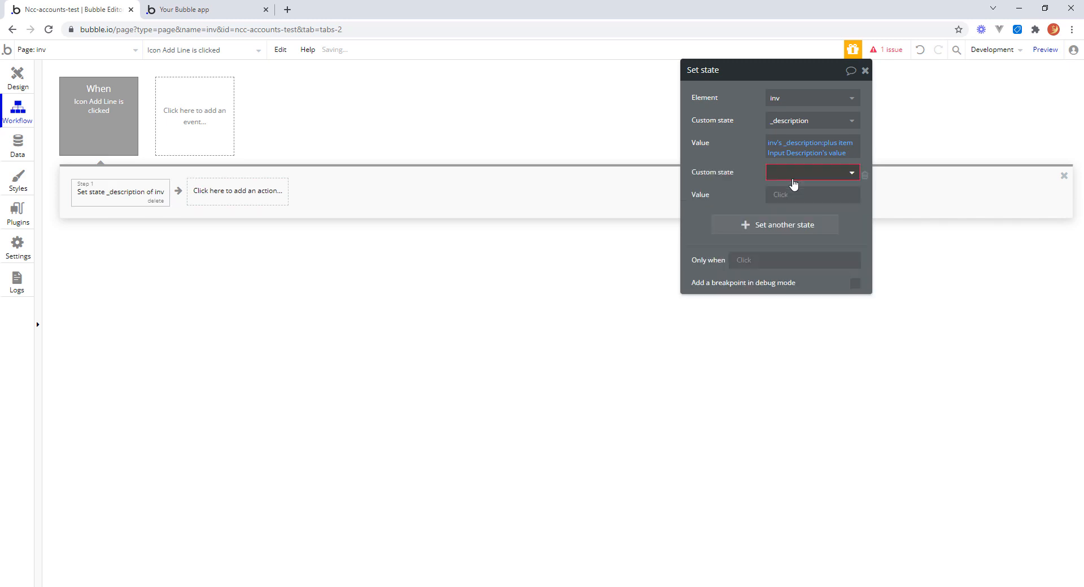
left_click(851, 173)
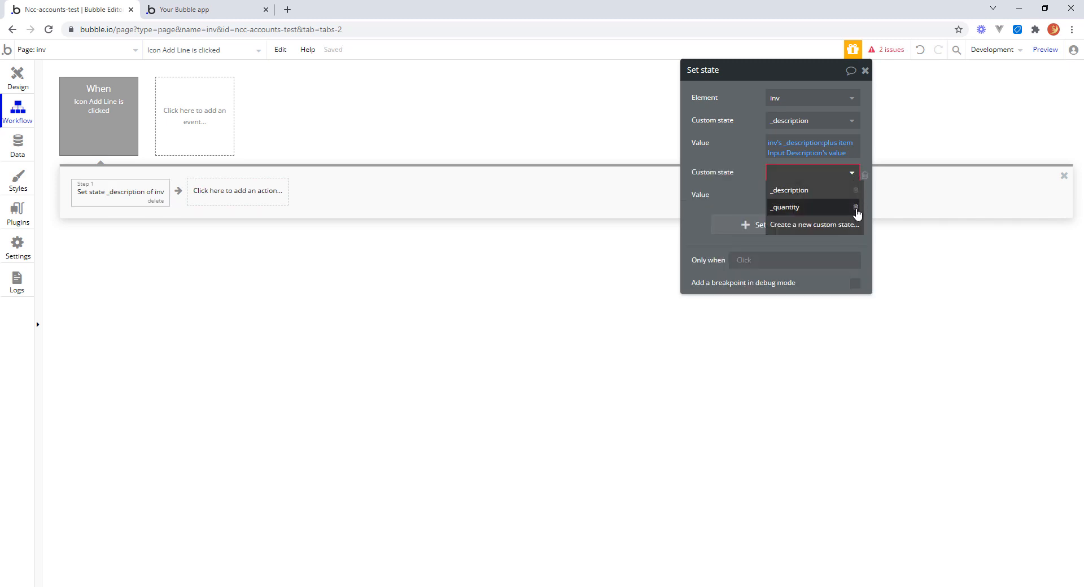
left_click(856, 209)
left_click(603, 95)
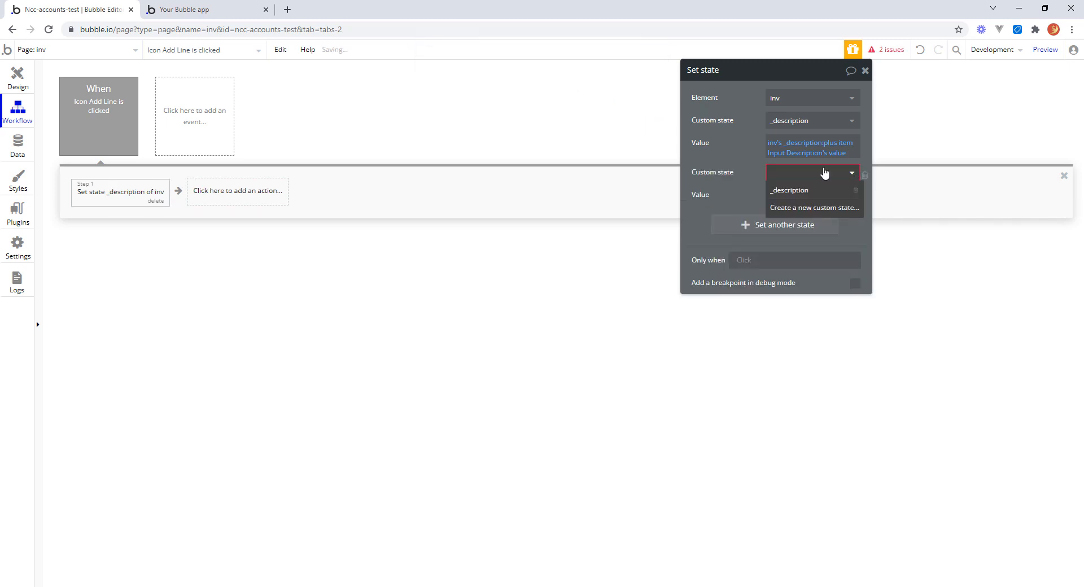
Step: Create a custom state named _quantity of type number, stored as a list, for the blank state entry
left_click(799, 208)
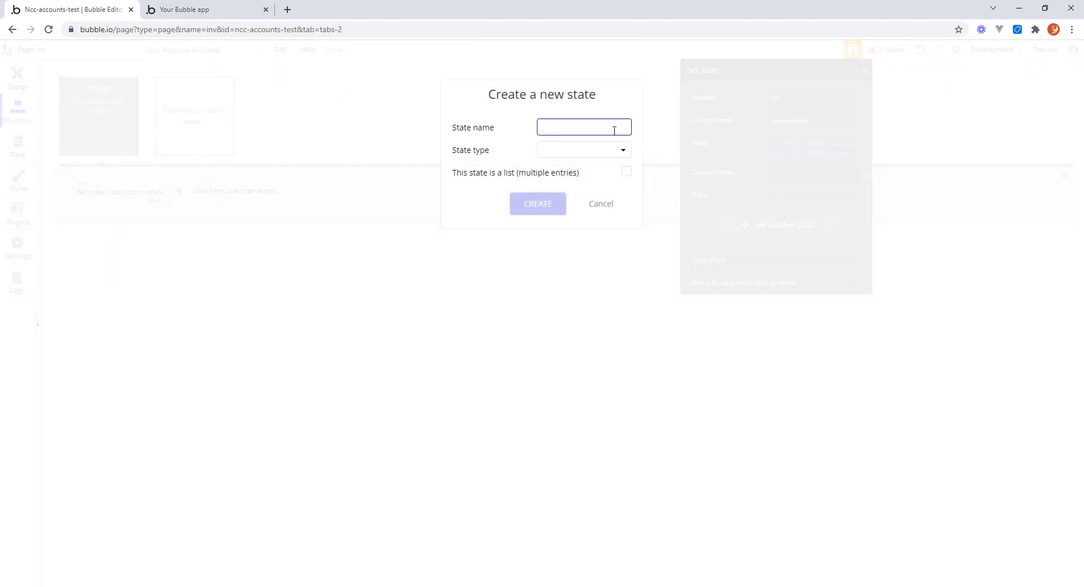
type("_quantity")
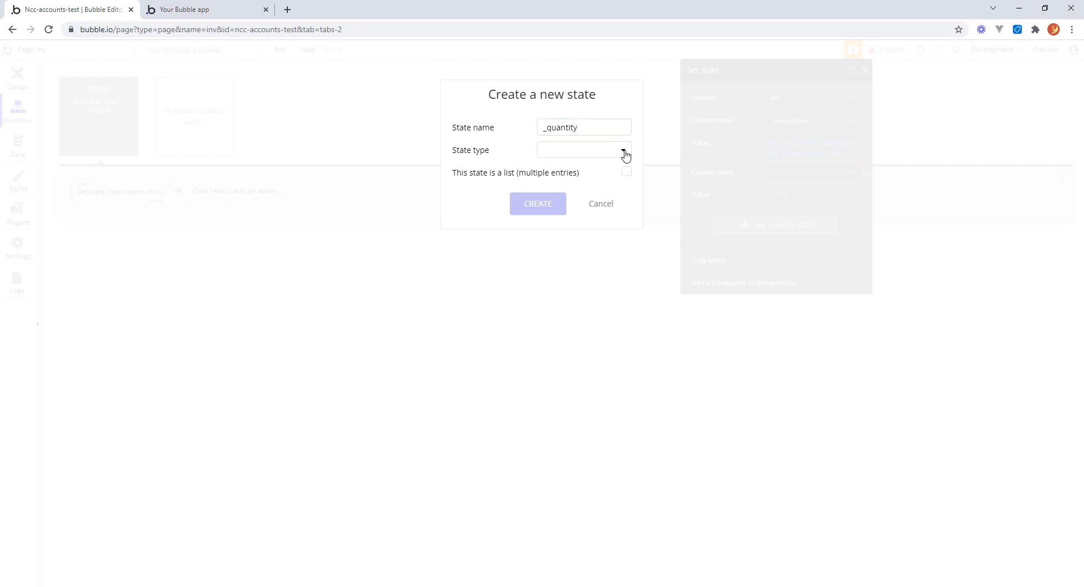
left_click(623, 151)
left_click(561, 186)
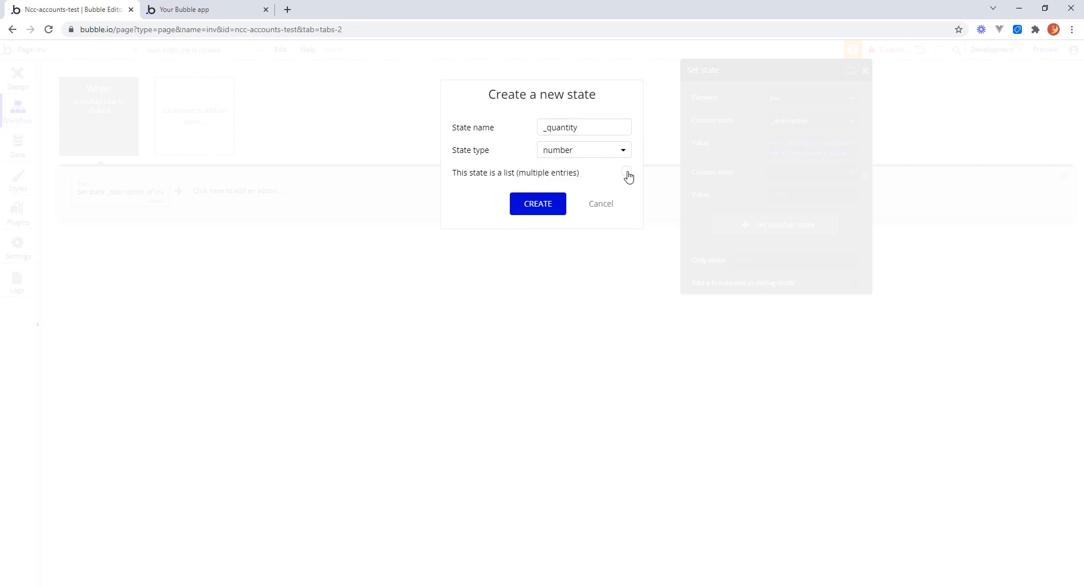
left_click(538, 204)
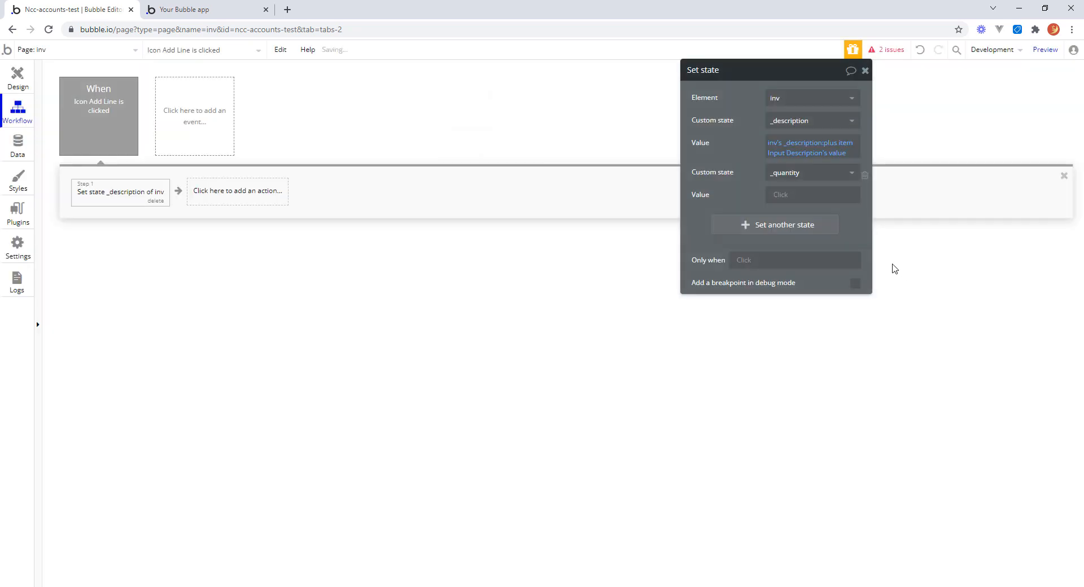
Step: Set the _quantity entry's value to inv's _quantity:plus item Input Quantity's value
left_click(786, 196)
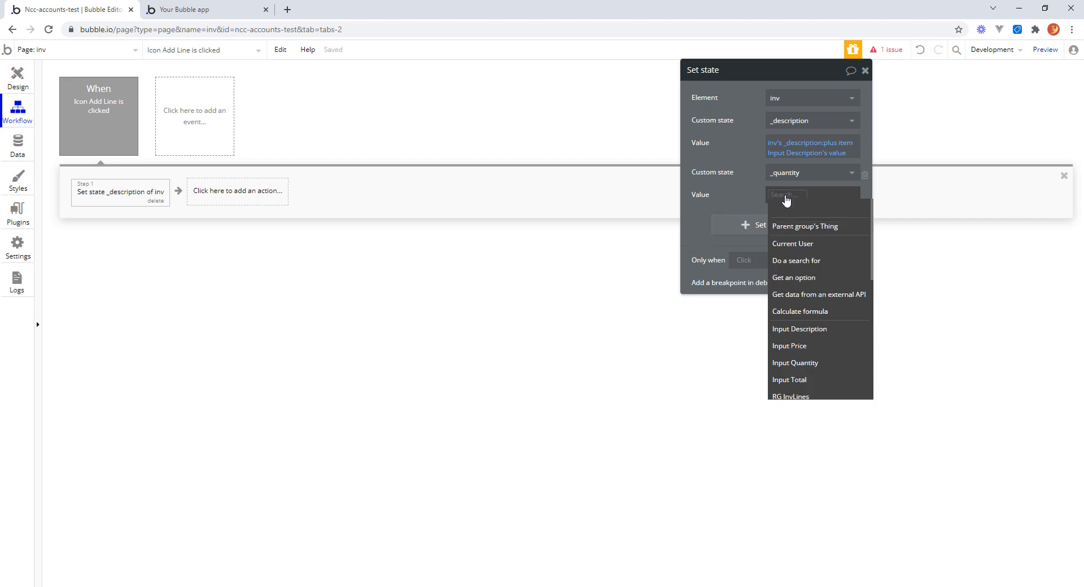
type("inv")
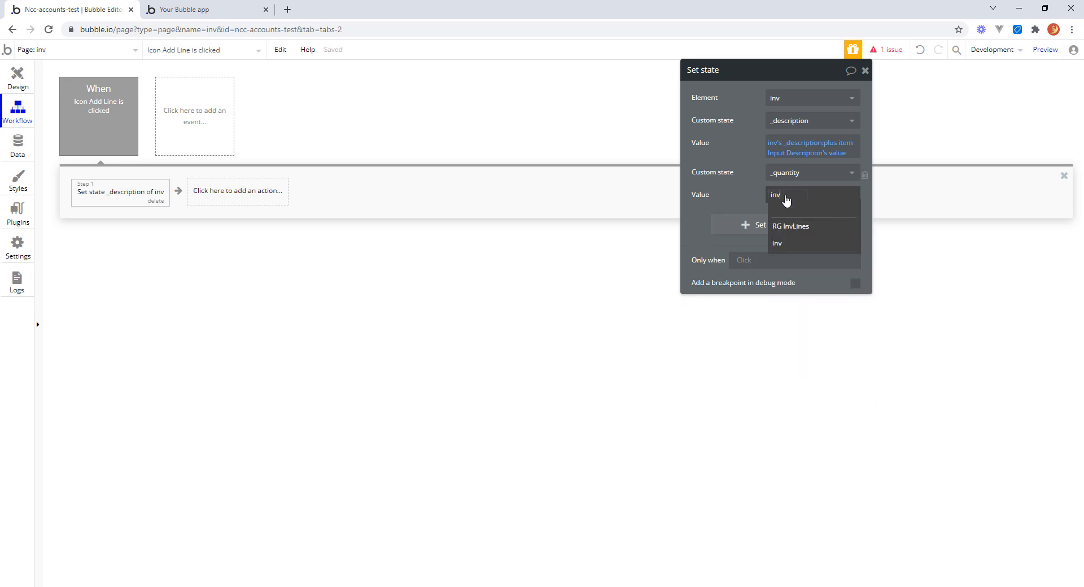
left_click(781, 245)
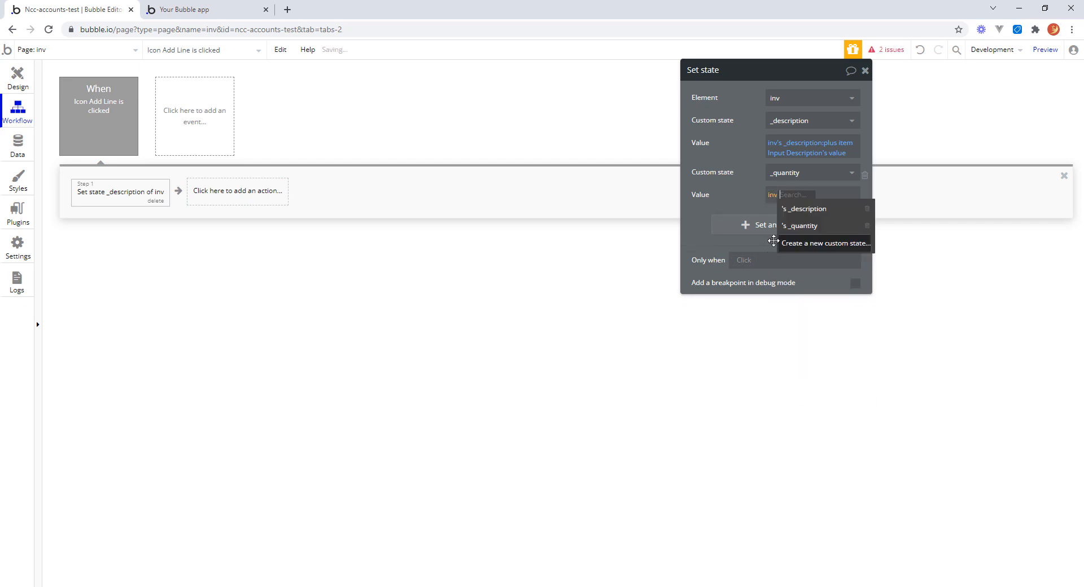
left_click(814, 227)
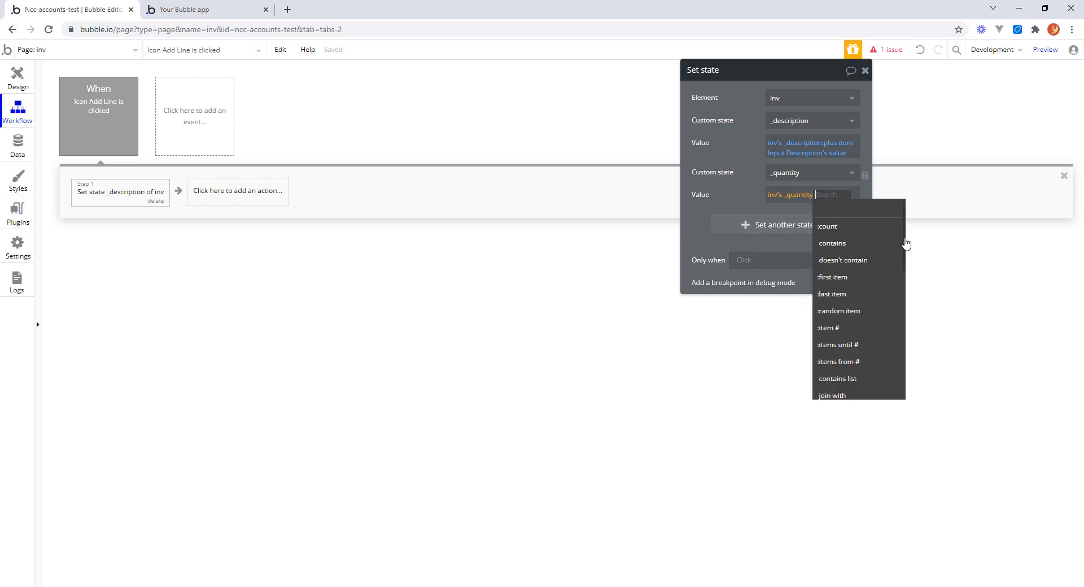
left_click_drag(905, 242, 910, 390)
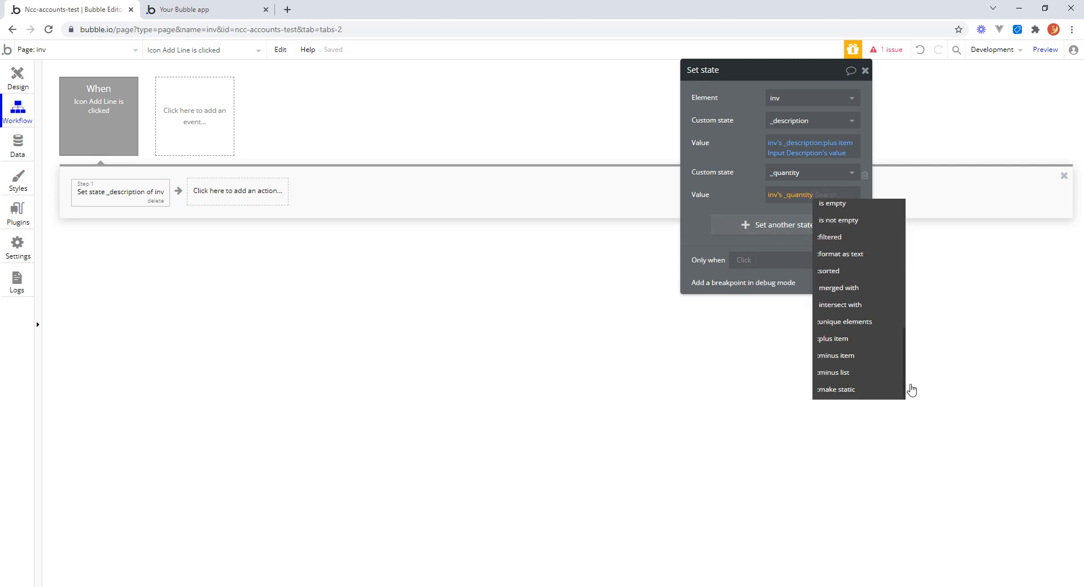
left_click(854, 345)
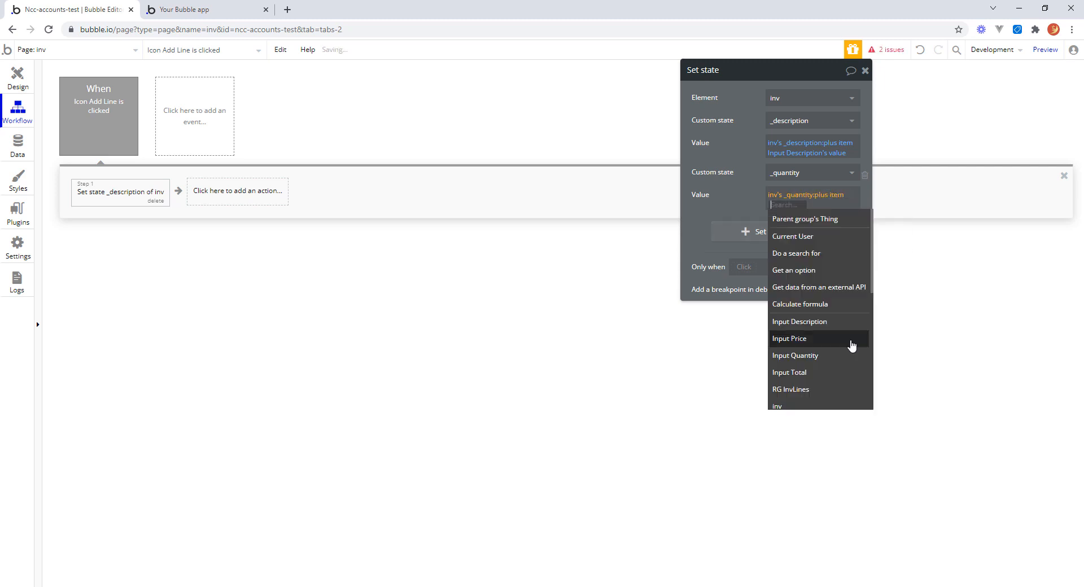
left_click(791, 356)
left_click(846, 219)
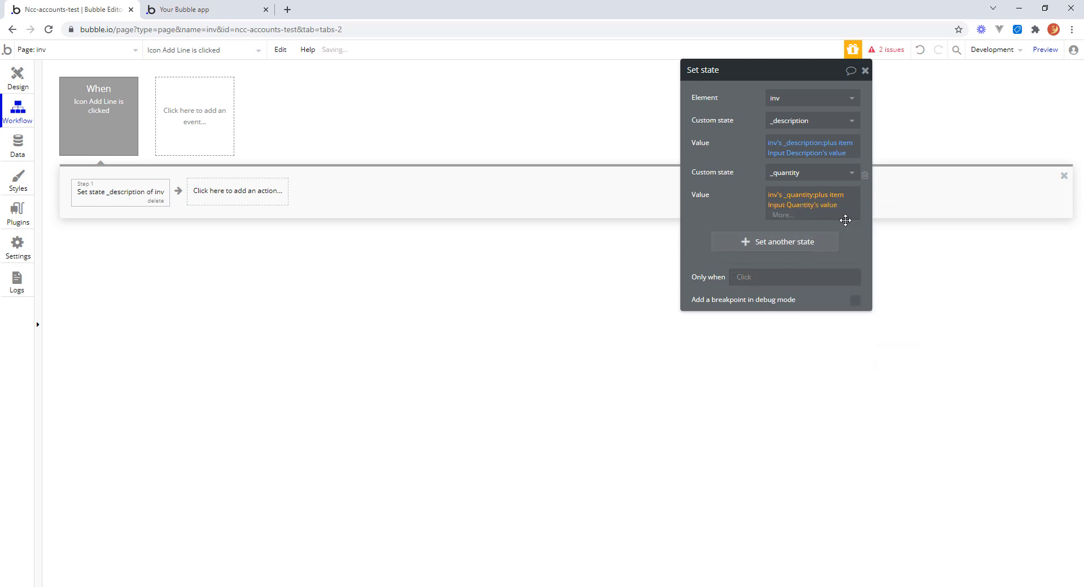
Step: Add another state entry to the action and create a number list state named _price for it
left_click(743, 235)
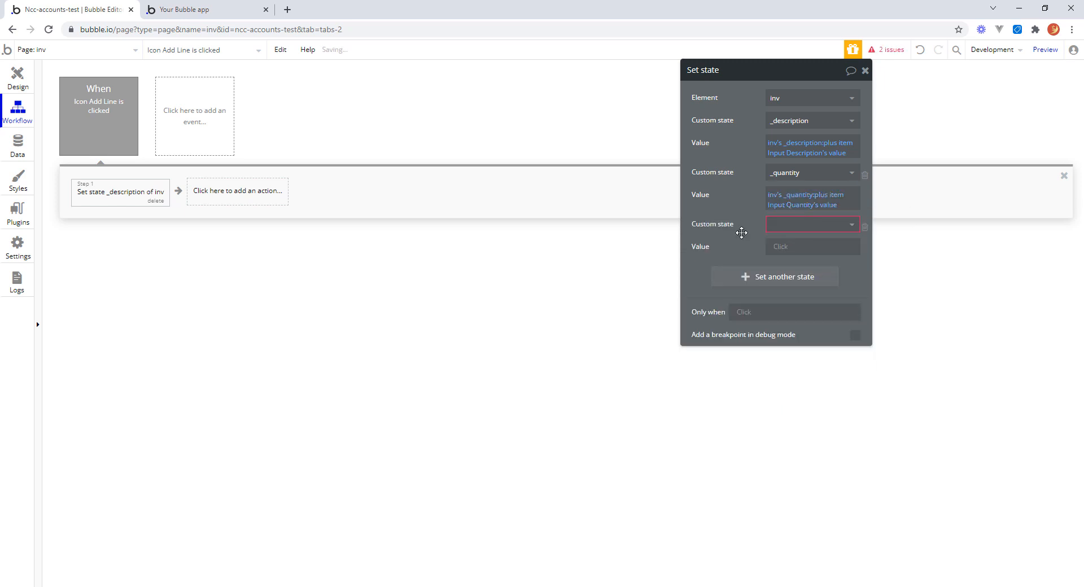
left_click(852, 229)
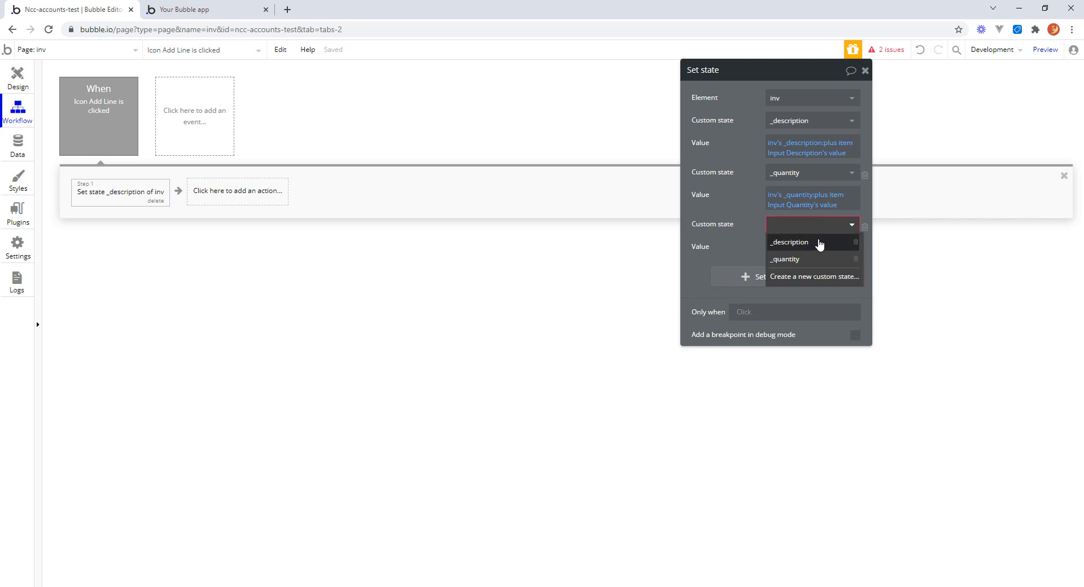
left_click(804, 277)
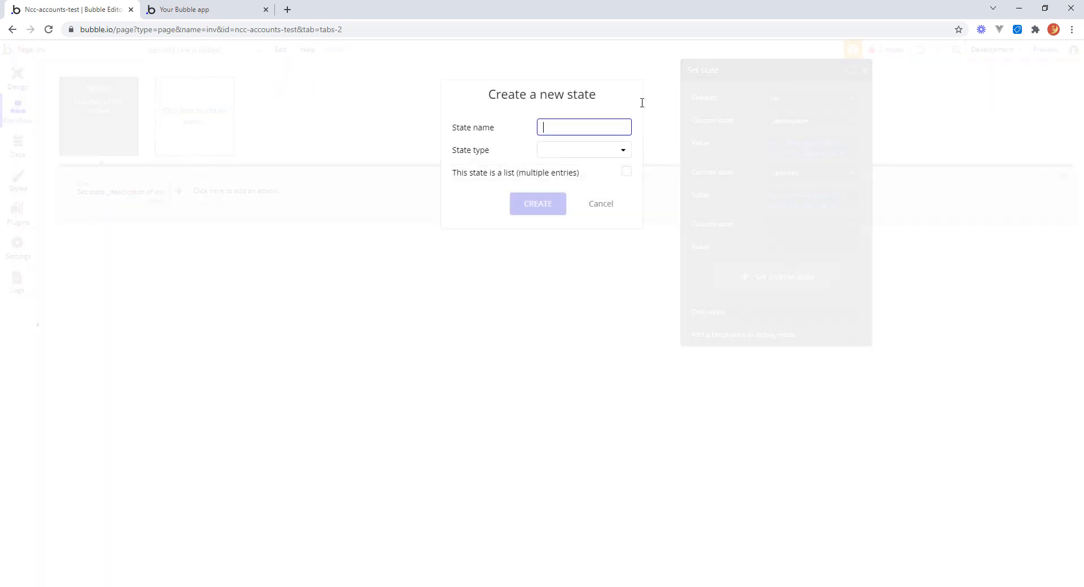
type("_price")
left_click(621, 149)
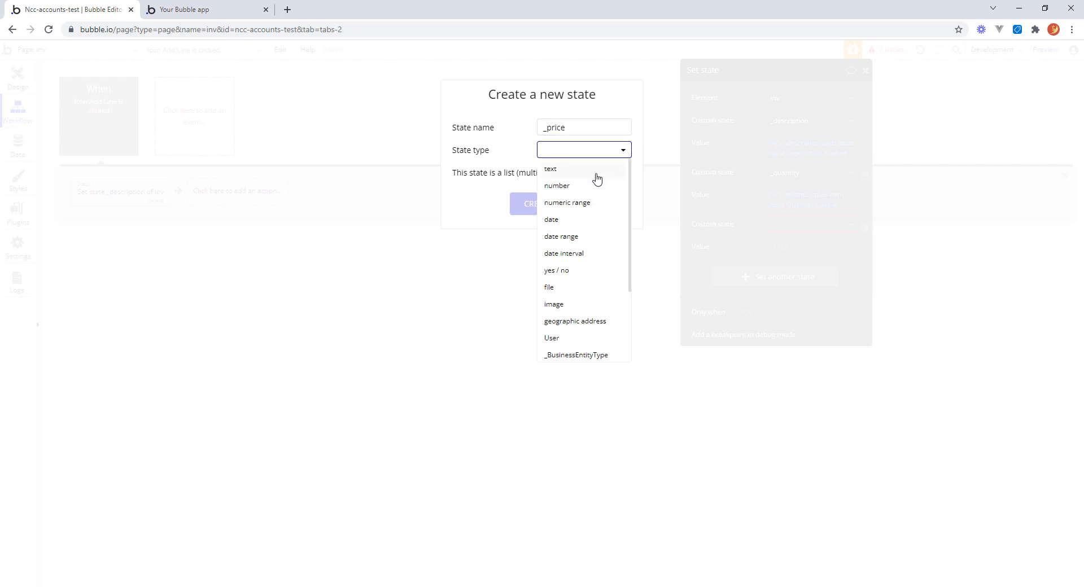
left_click(570, 185)
left_click(556, 207)
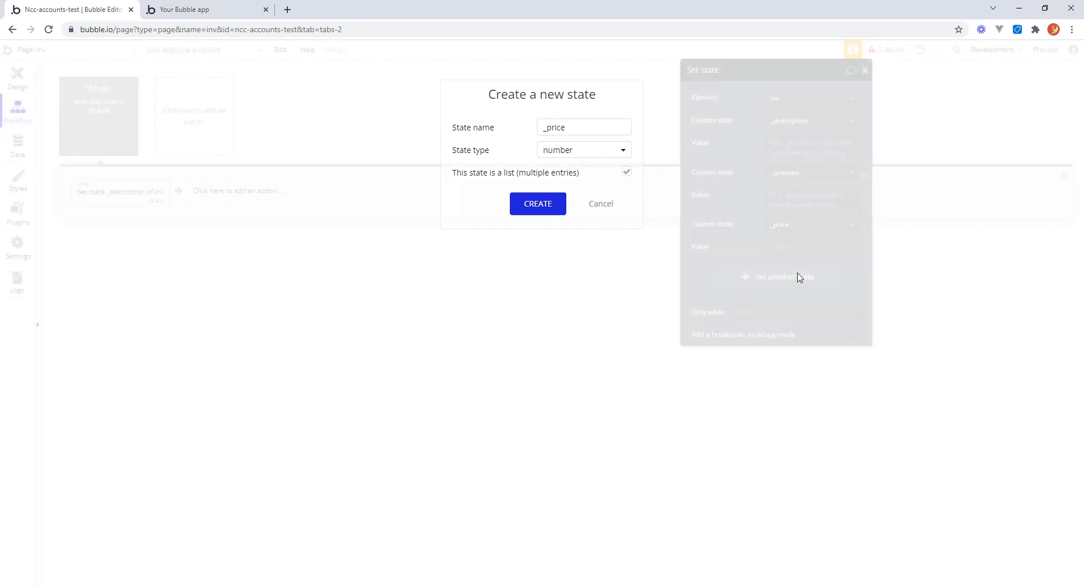
Step: Set the _price entry's value to inv's _price:plus item Input Price's value
left_click(787, 247)
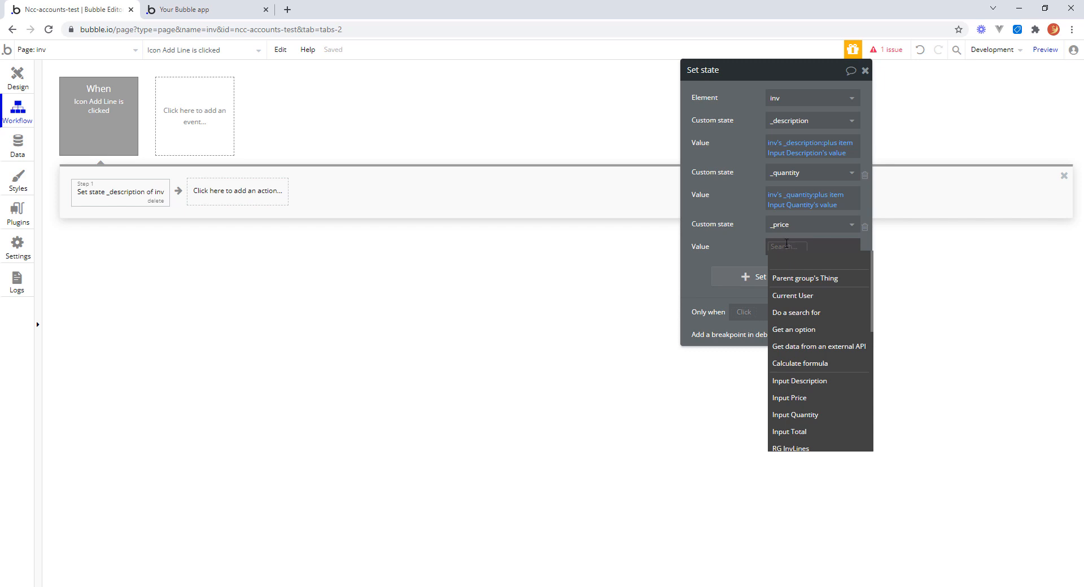
type("inv")
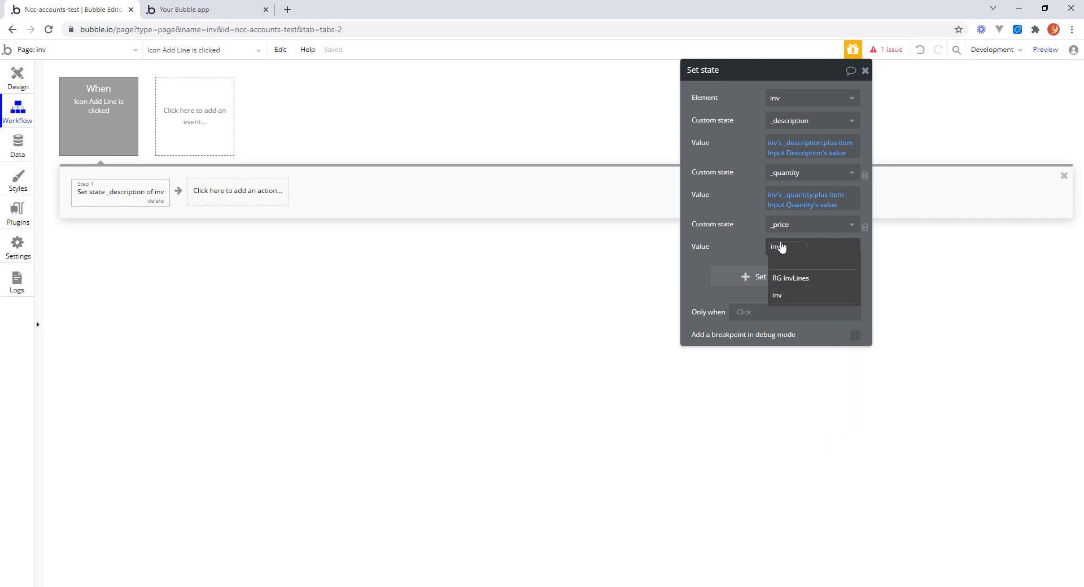
left_click(784, 296)
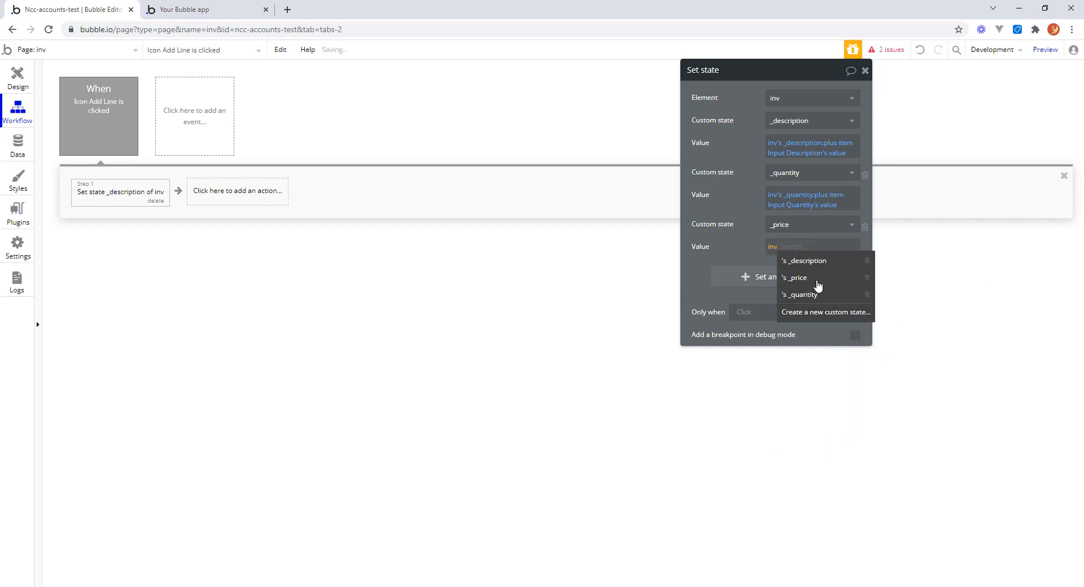
left_click(822, 278)
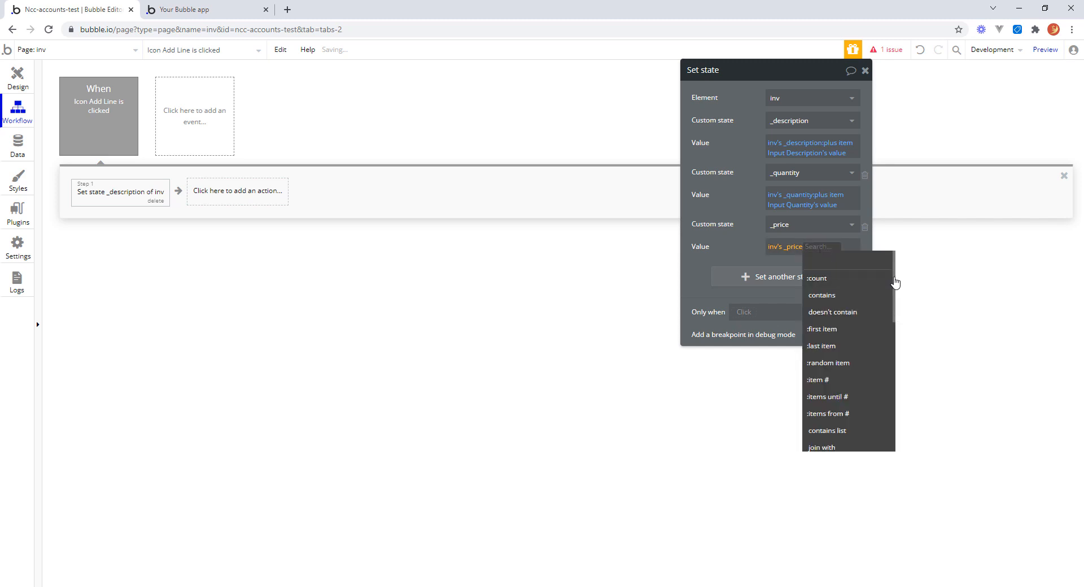
left_click_drag(896, 286, 909, 435)
left_click(836, 395)
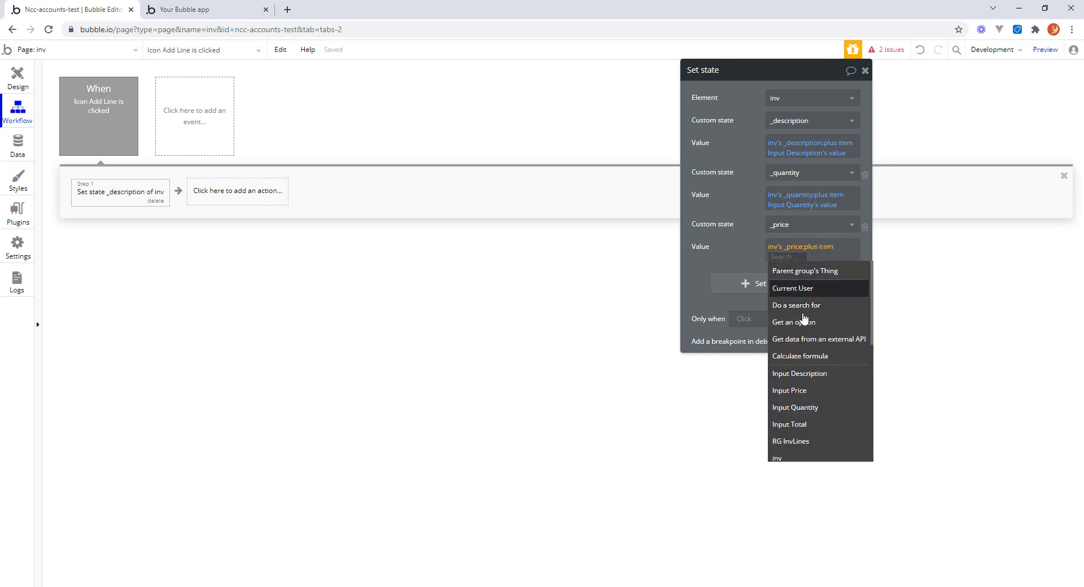
left_click(808, 390)
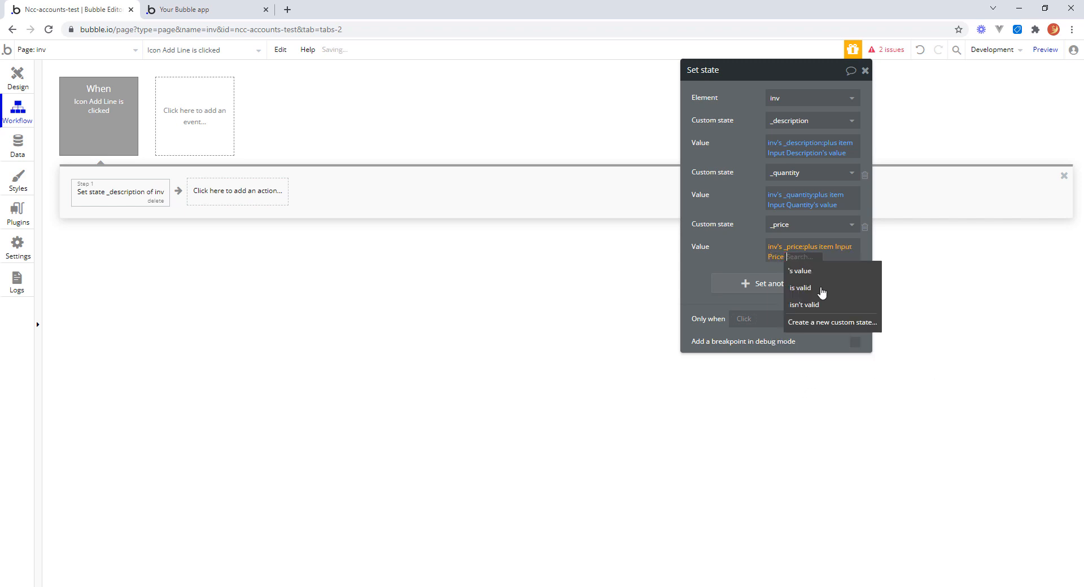
left_click(813, 273)
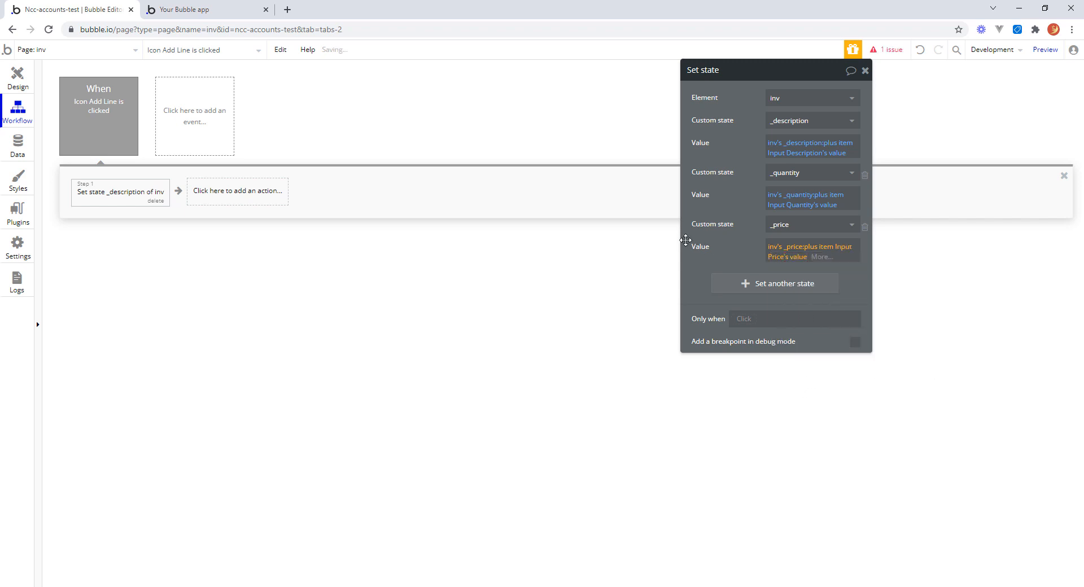
Step: Add a further state entry to the action and create a number list state named _total for it
left_click(747, 285)
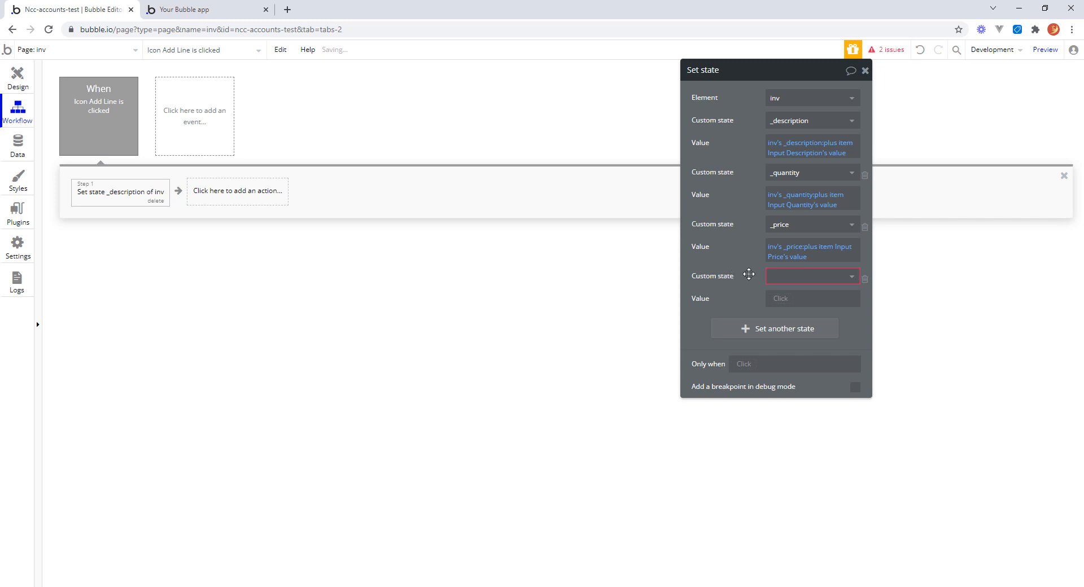
left_click(851, 279)
left_click(828, 339)
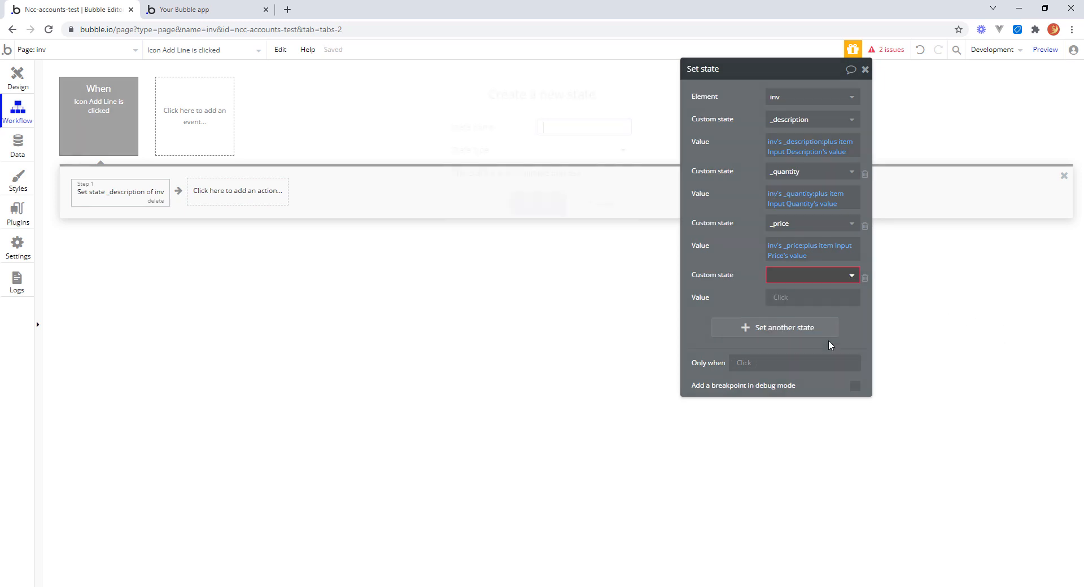
type("_total")
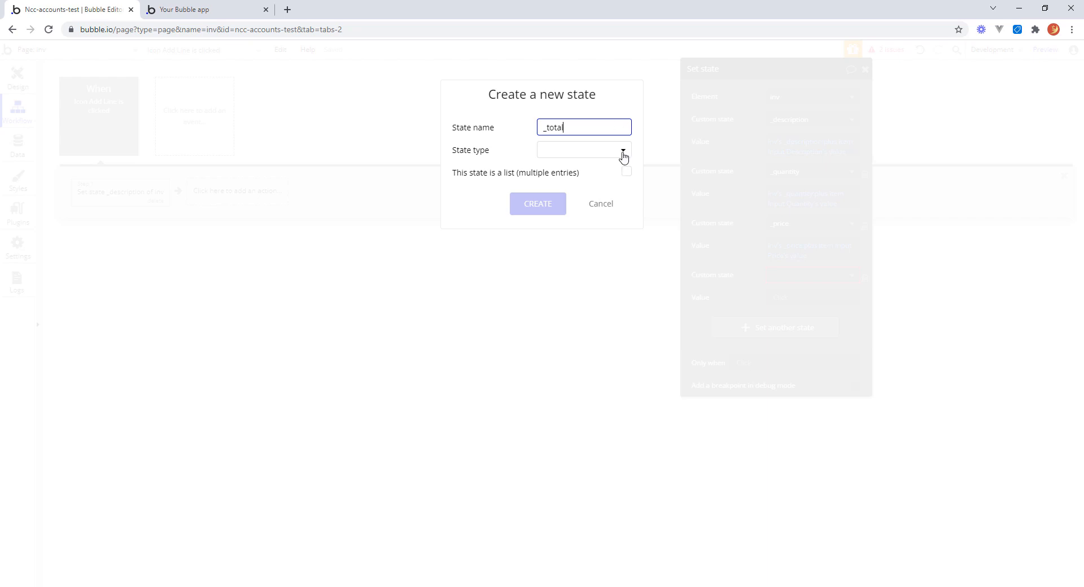
left_click(624, 153)
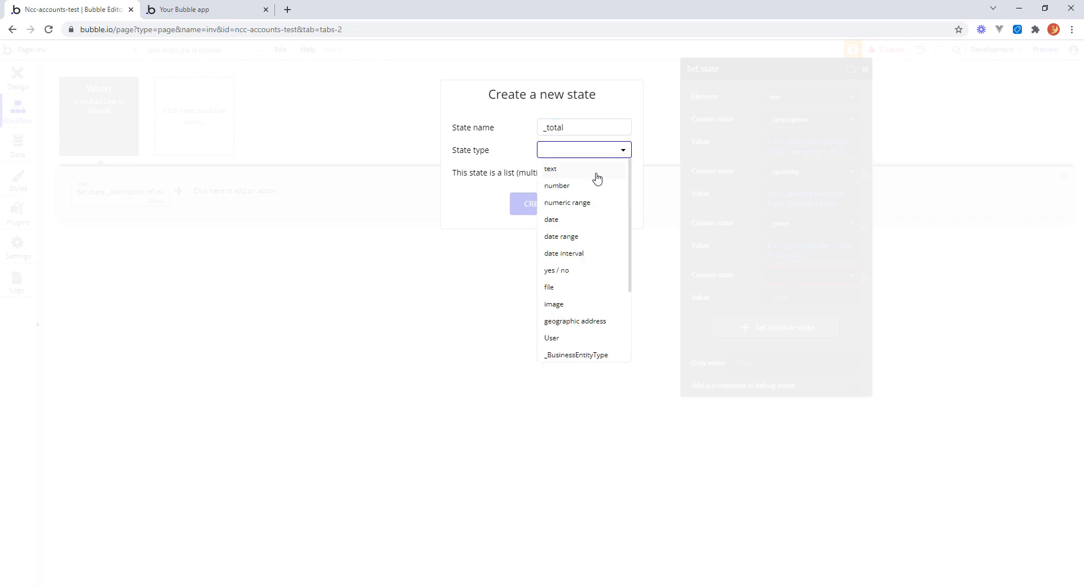
left_click(576, 189)
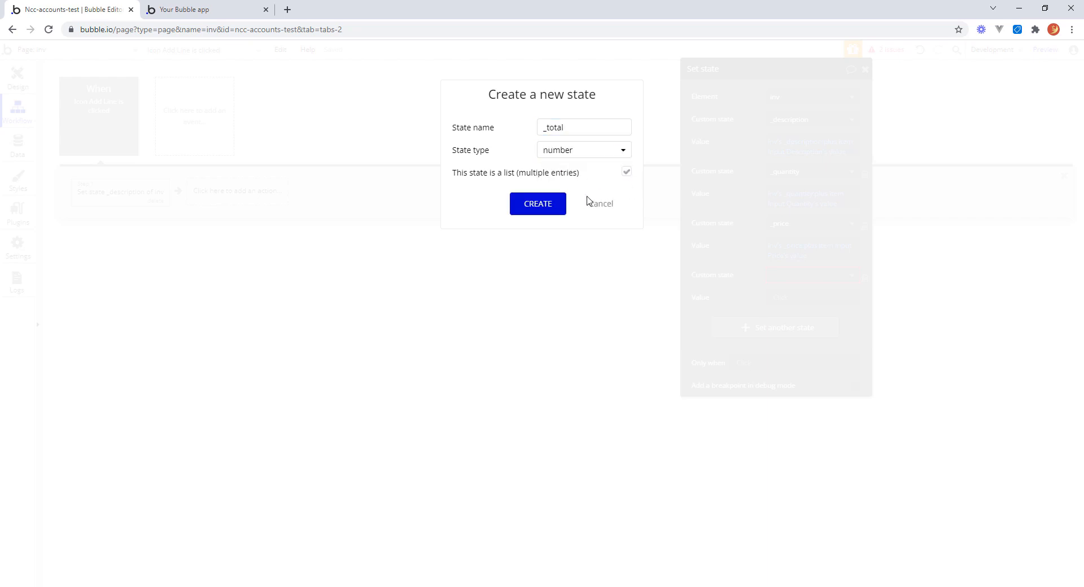
left_click(550, 210)
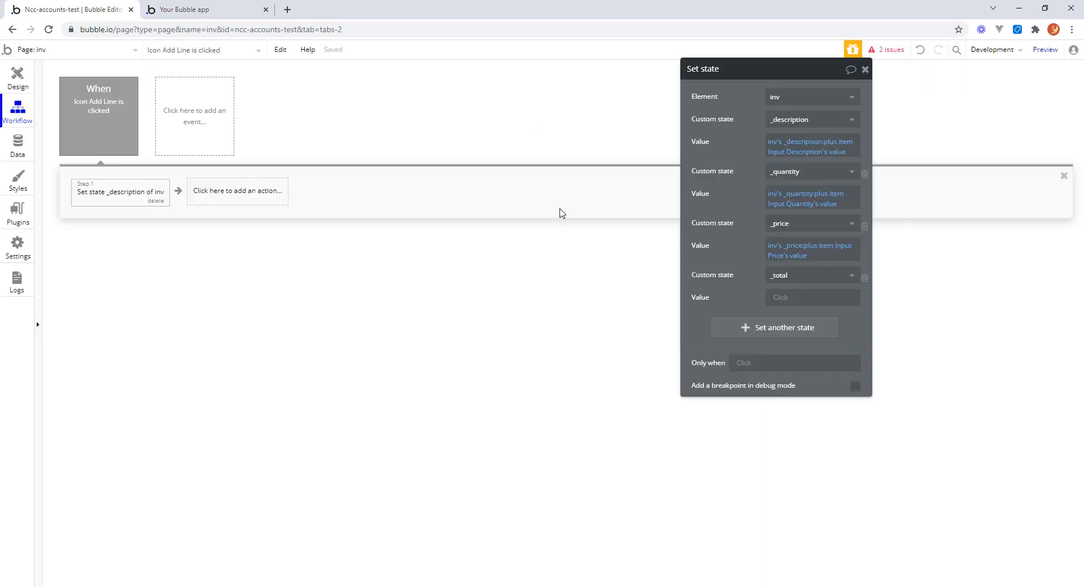
Step: Set the _total entry's value to inv's _total:plus item Input Total's value and close the Set state action
left_click(782, 297)
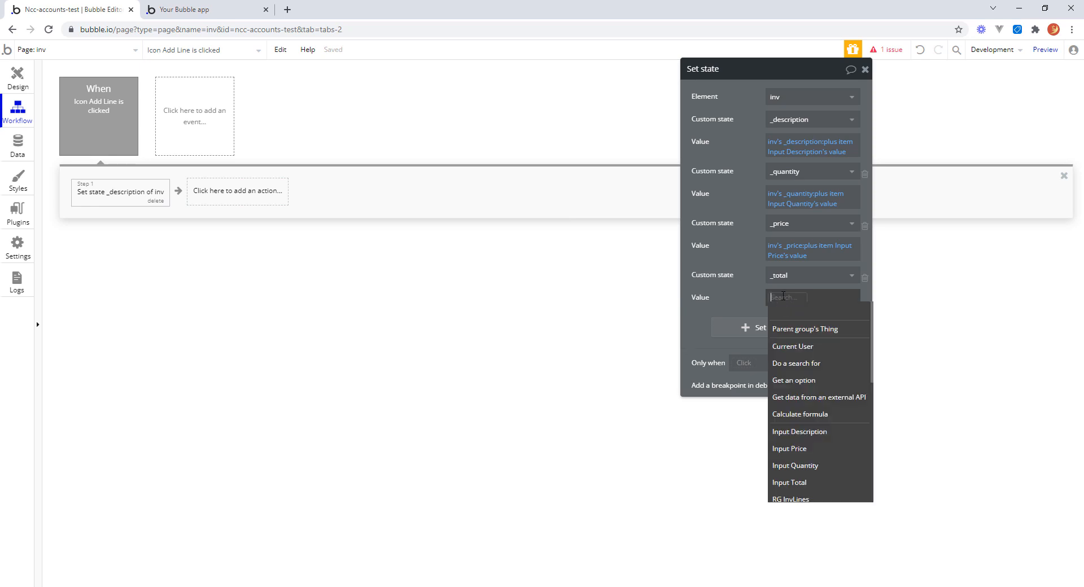
type("inv")
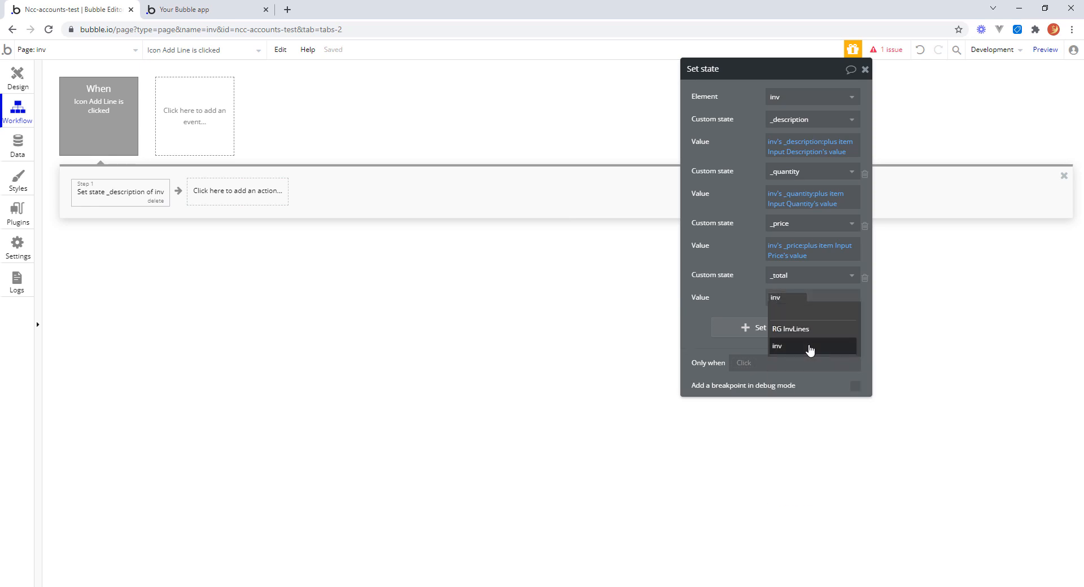
left_click(808, 346)
left_click(811, 362)
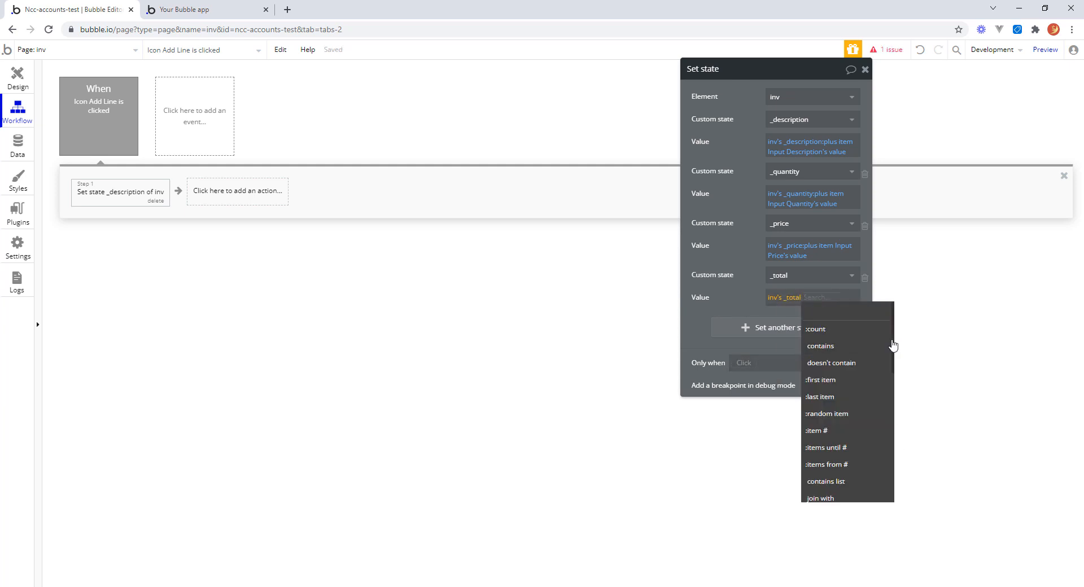
left_click_drag(890, 362, 883, 508)
left_click(835, 441)
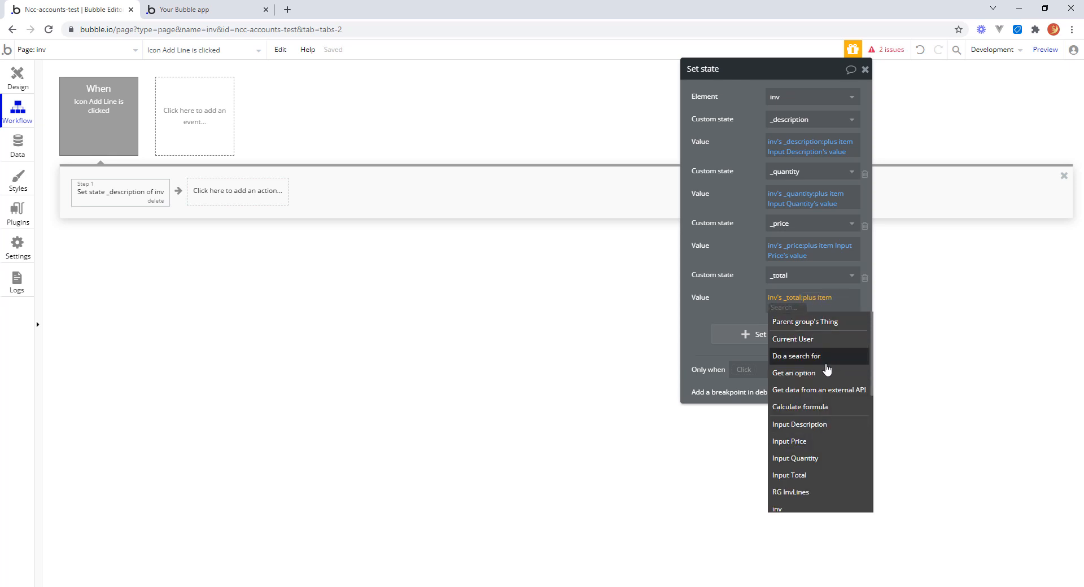
left_click(801, 475)
left_click(797, 322)
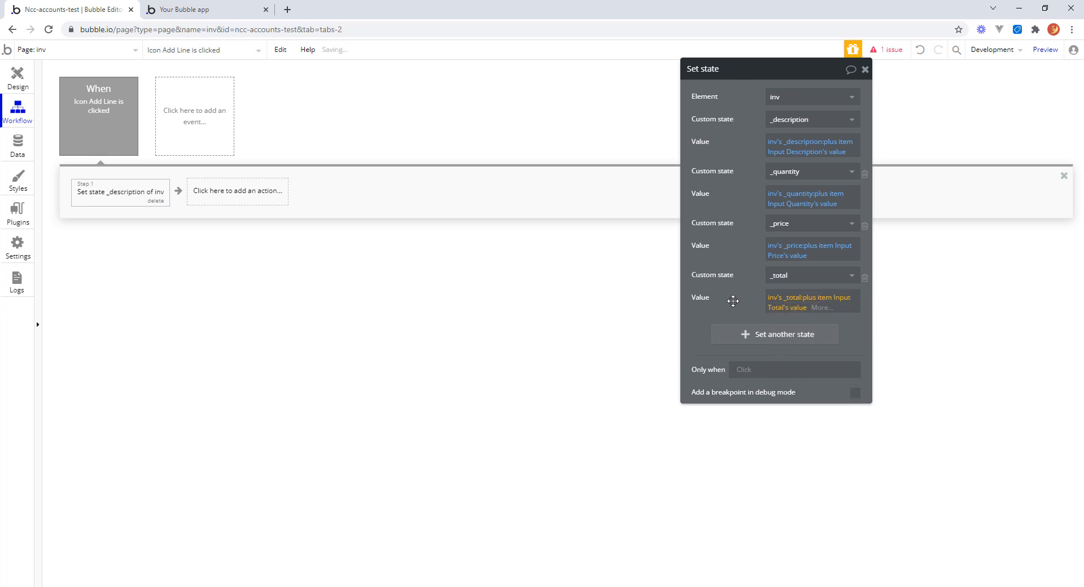
left_click(728, 299)
left_click(773, 154)
left_click(866, 72)
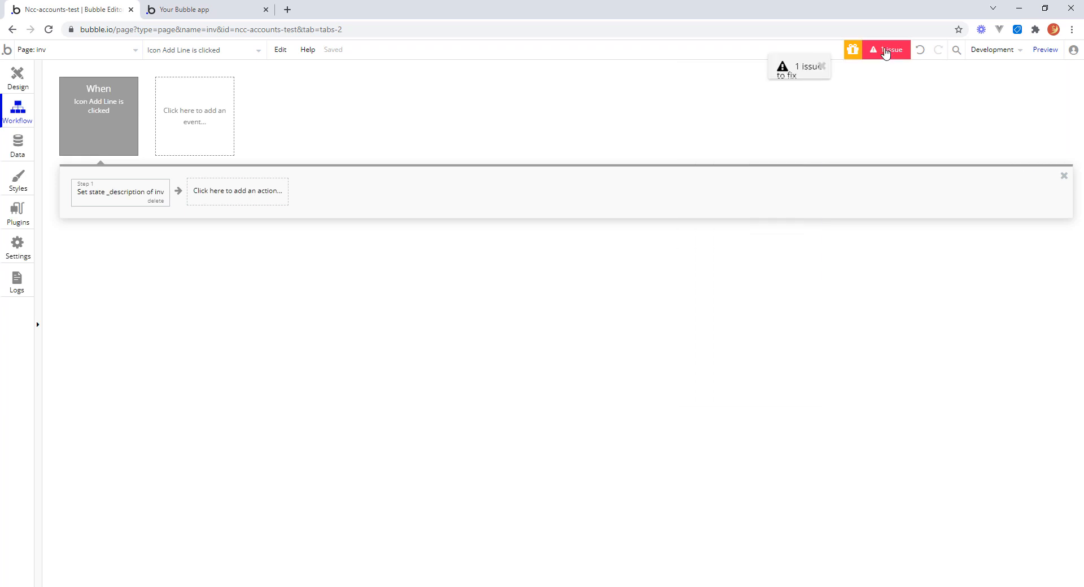
Step: Locate the flagged issue on RG InvLines, clear the repeating group's data source expression, and close its properties
left_click(886, 50)
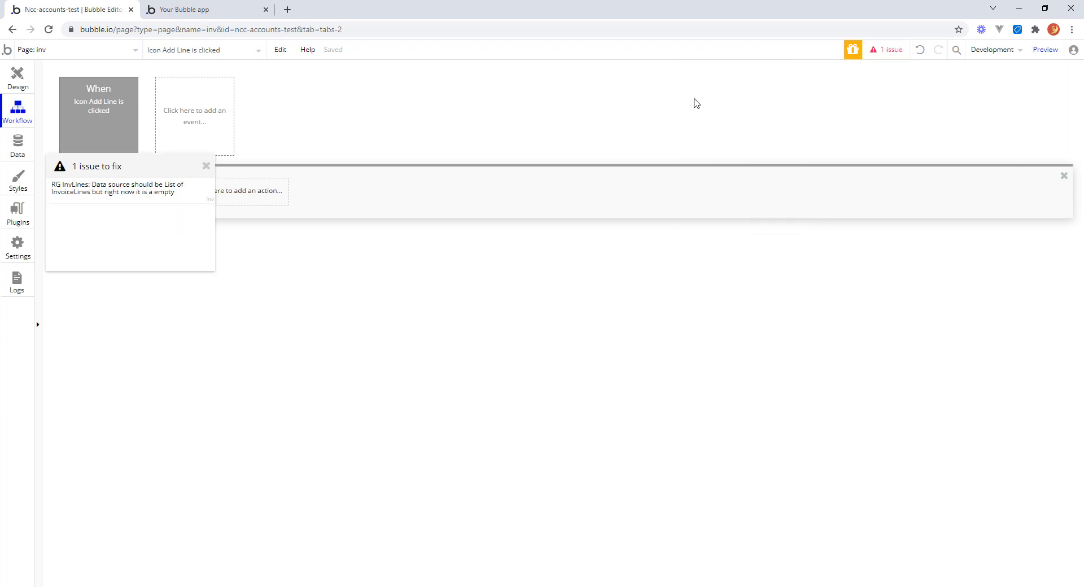
left_click(145, 194)
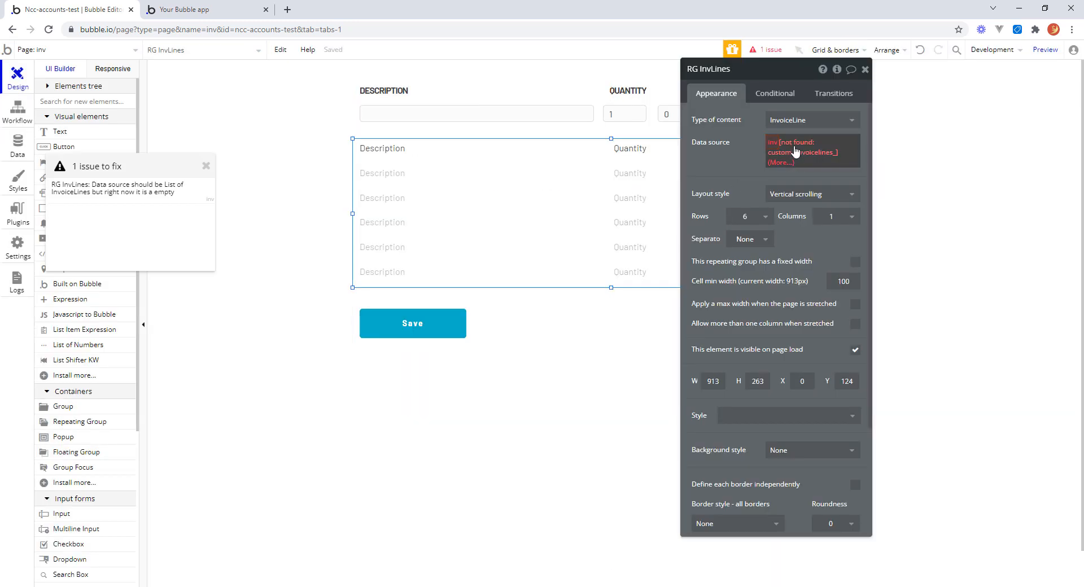
right_click(786, 148)
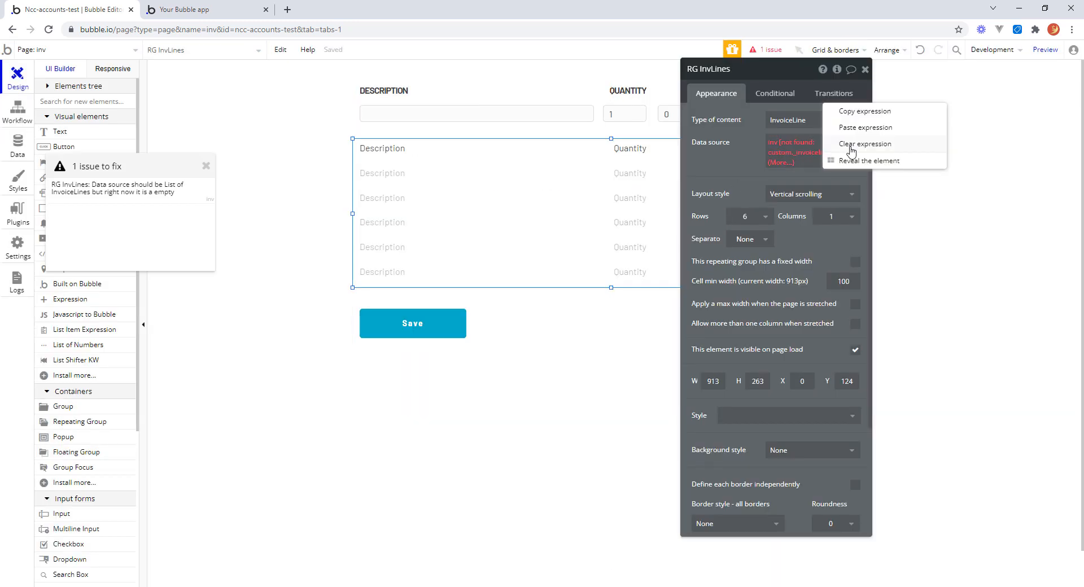
left_click(853, 145)
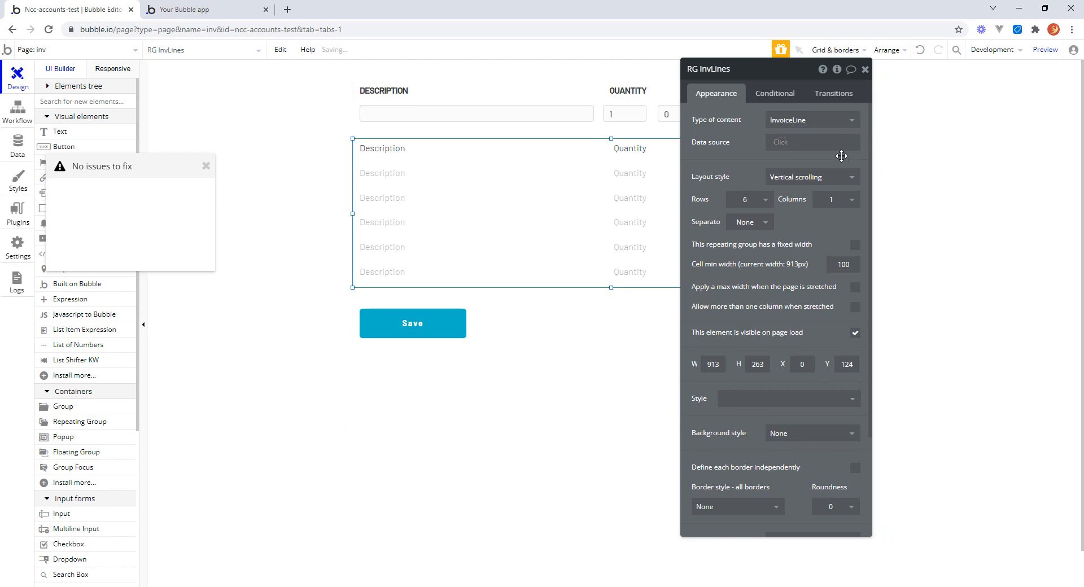
left_click_drag(780, 66, 983, 62)
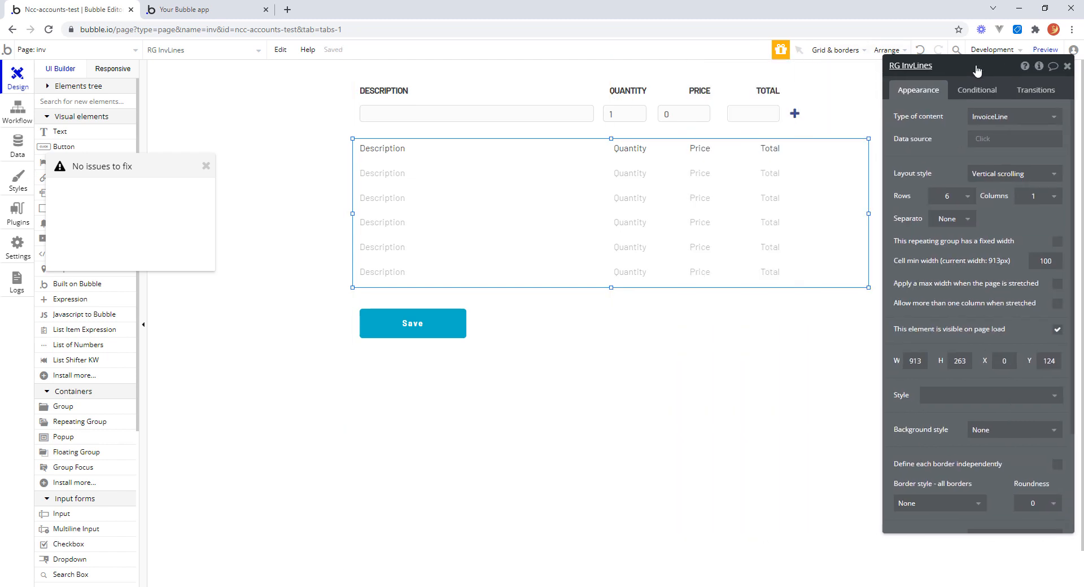
left_click(207, 167)
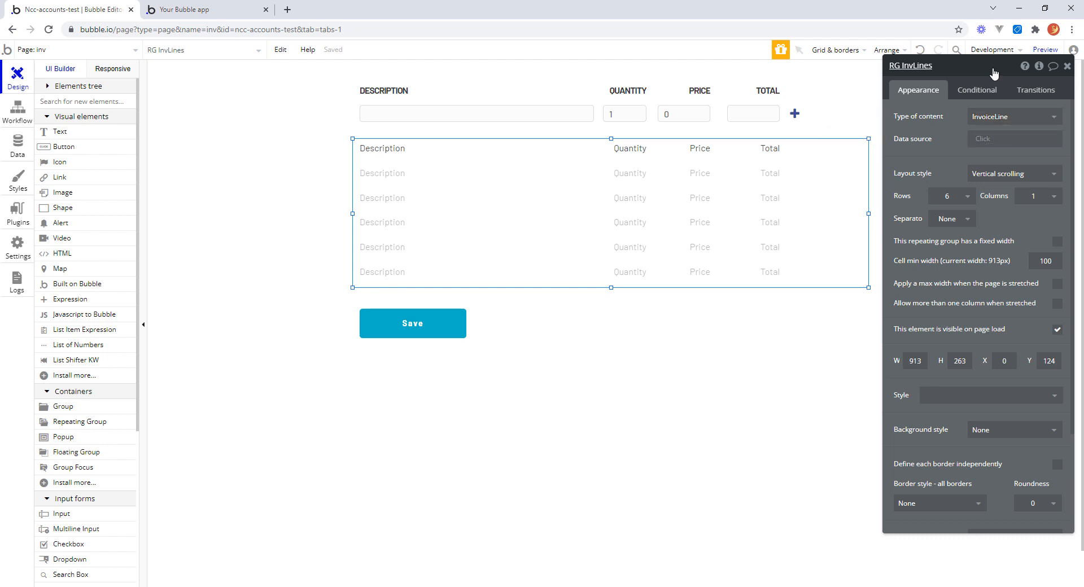
left_click_drag(986, 71, 253, 98)
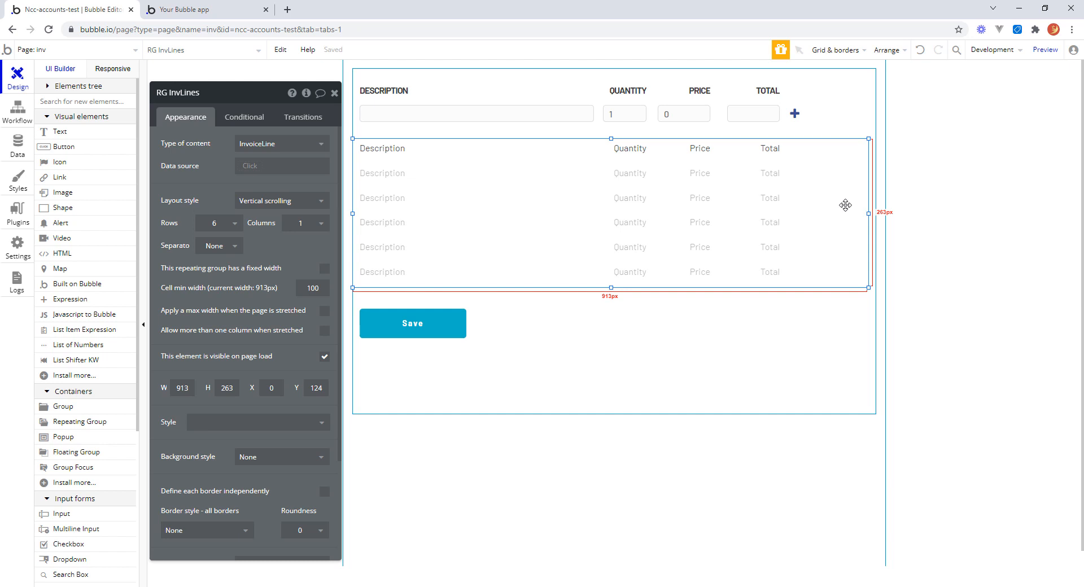
left_click(335, 94)
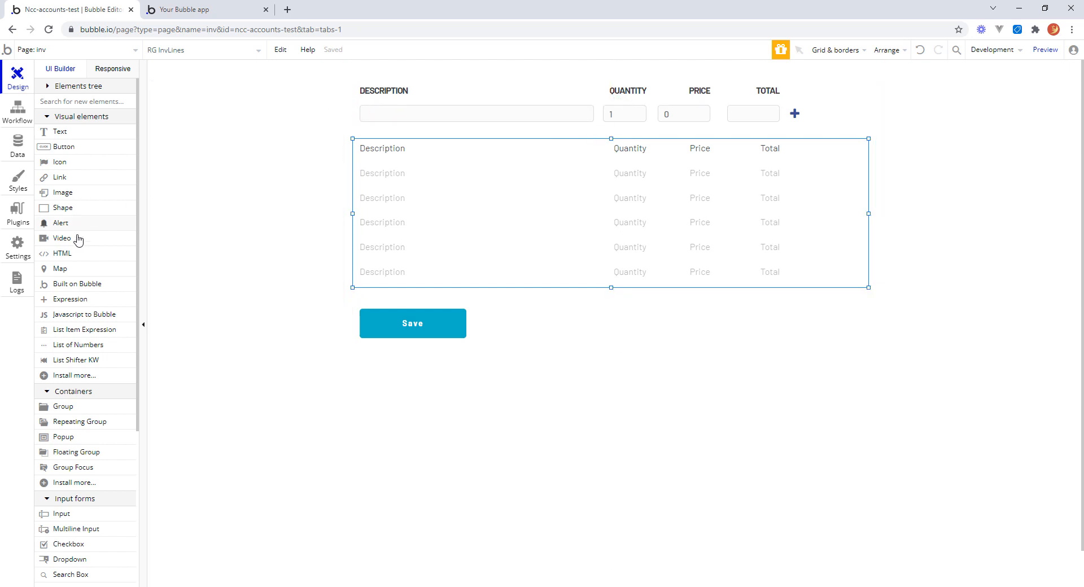
Step: Review the installed Toolbox and List Shifter Karma-Ware plugins and the elements they provide
left_click(17, 214)
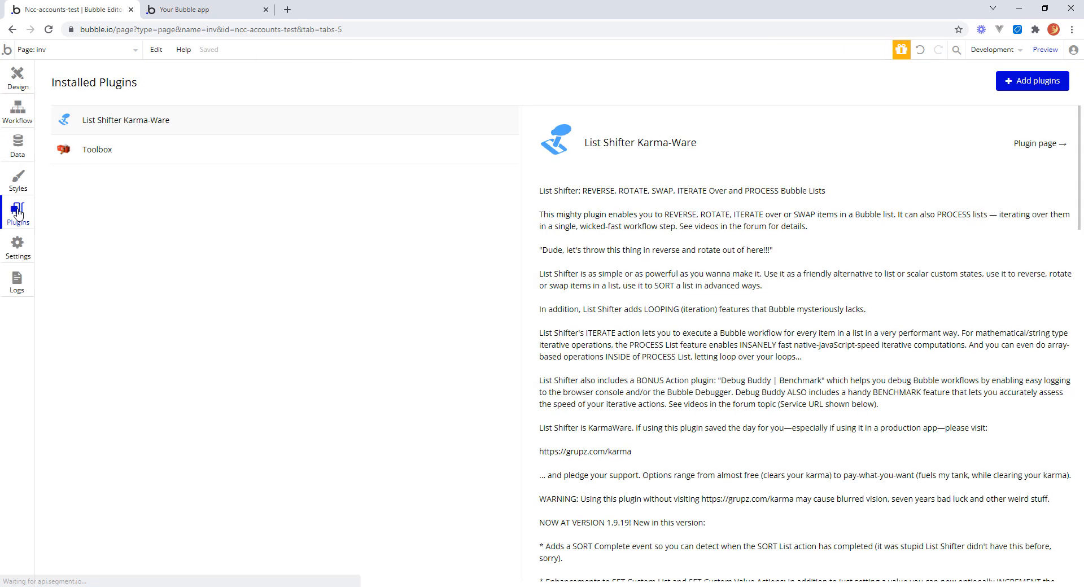
left_click(109, 153)
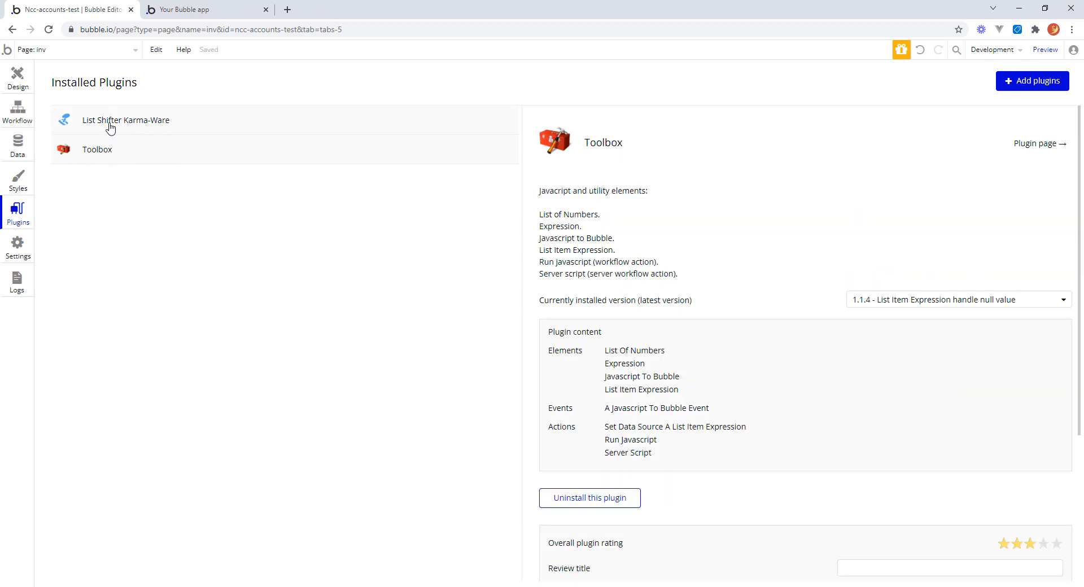
left_click(152, 125)
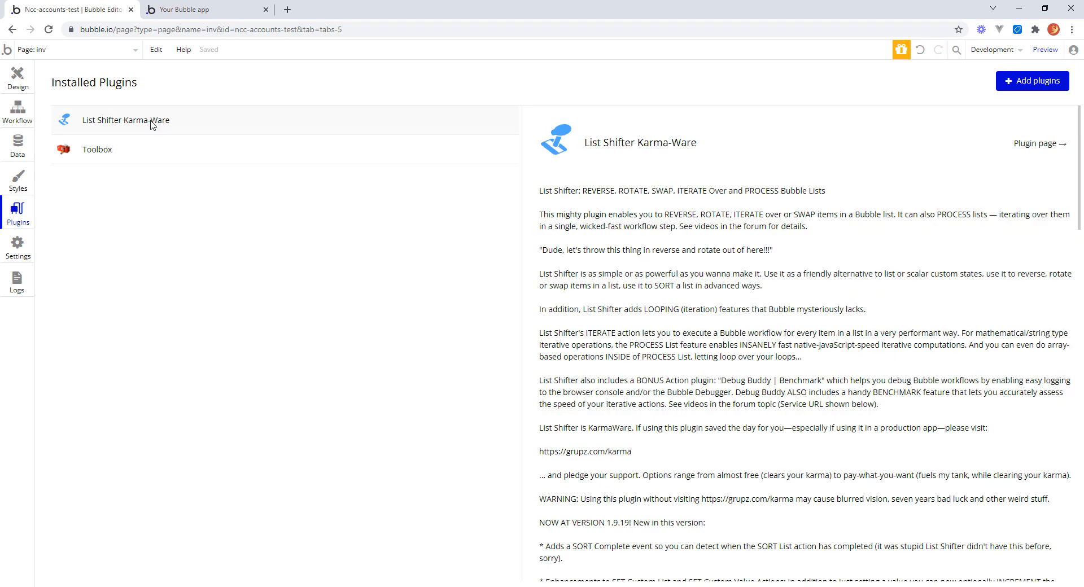
left_click(124, 157)
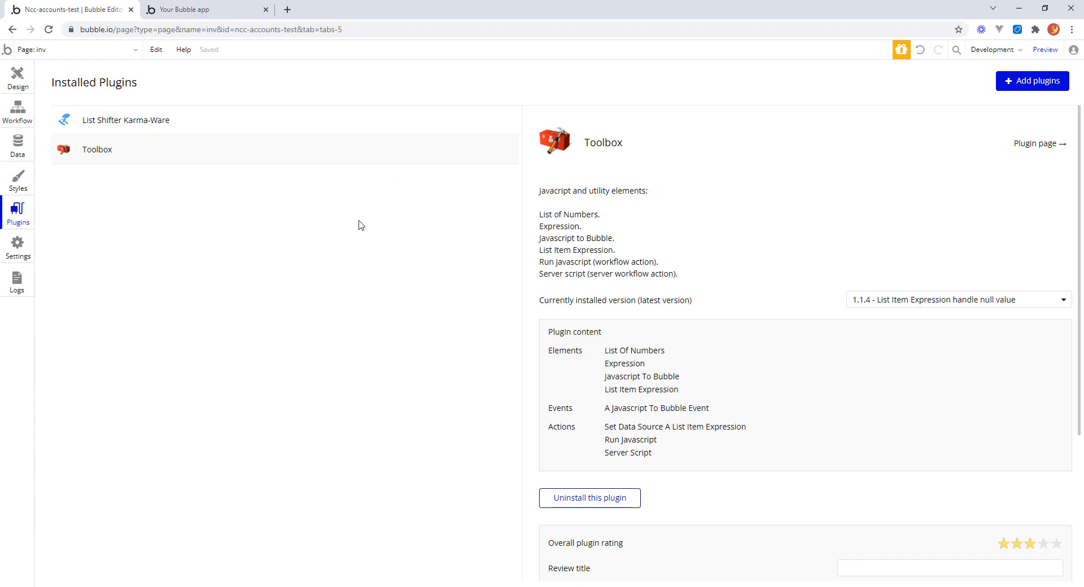
Step: Place a List of Numbers element about 25 by 25 px beyond the TOTAL heading and name it LoM InvLines
left_click(16, 78)
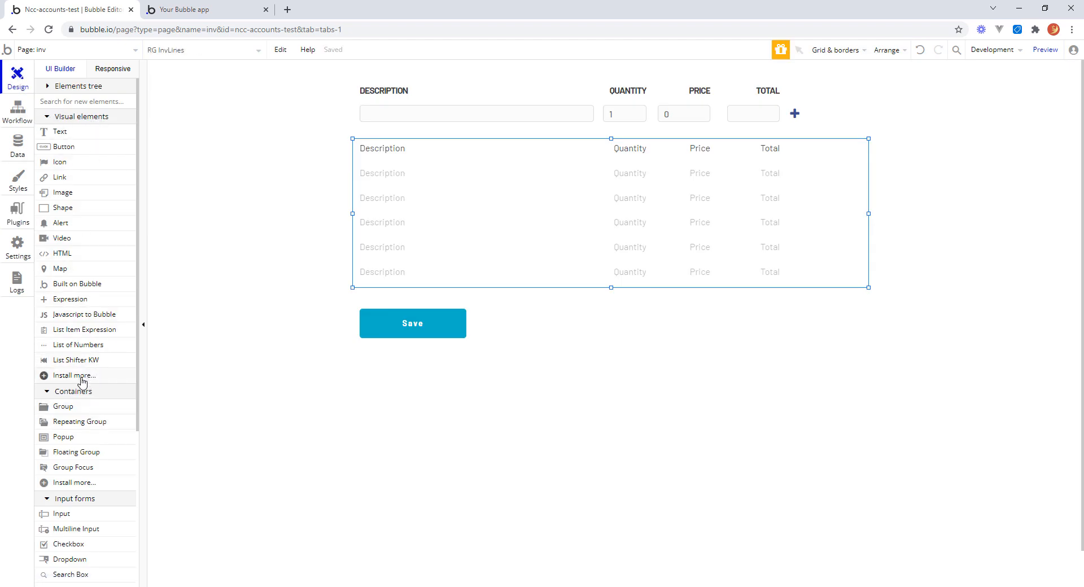
left_click(83, 345)
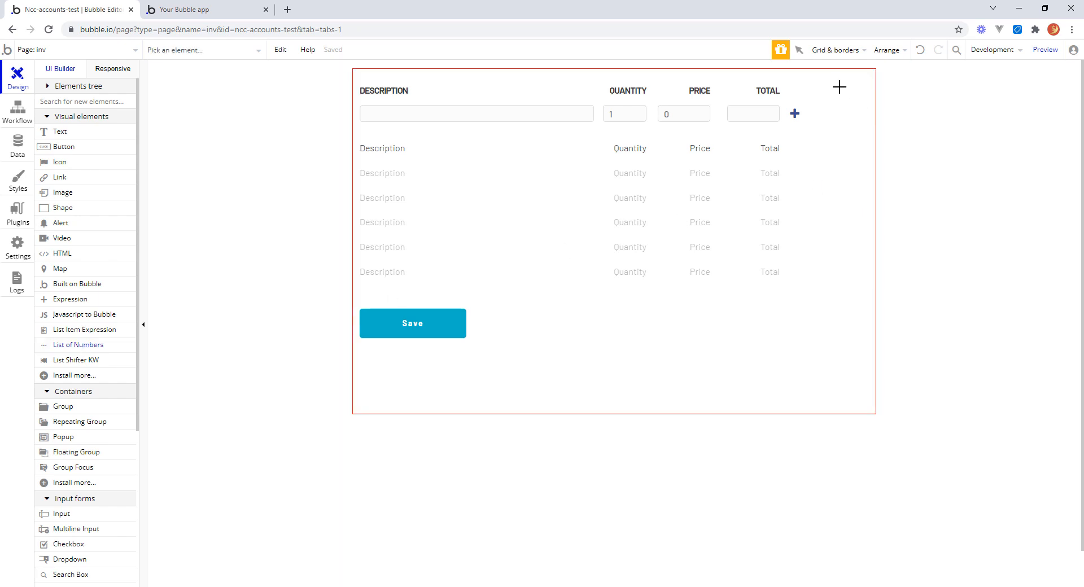
mouse_move(840, 78)
left_mouse_down()
mouse_move(865, 106)
mouse_move(853, 92)
left_mouse_up()
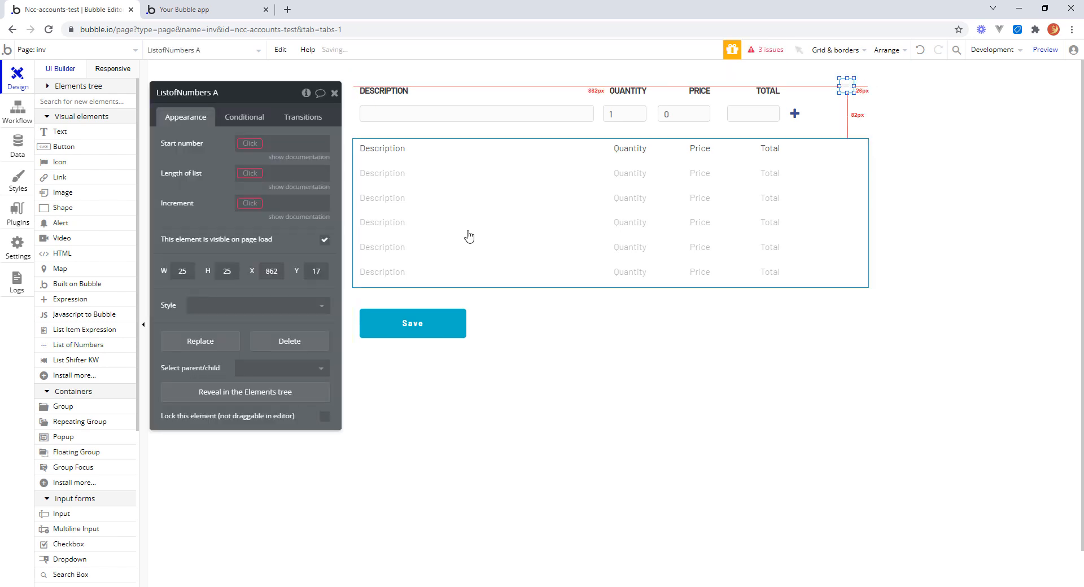
left_click(213, 102)
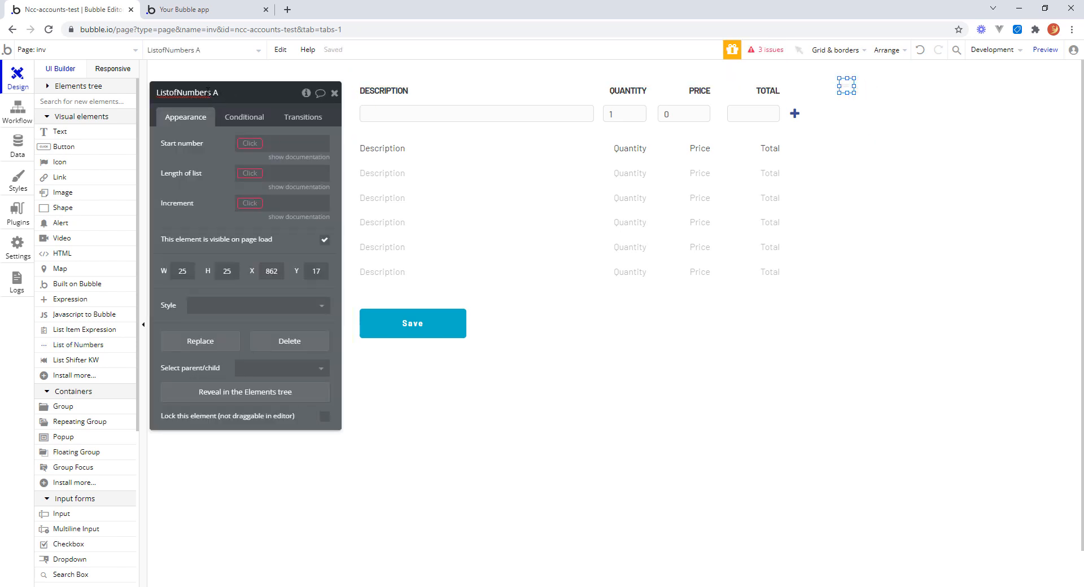
key("ctrl+a")
type("L")
type("oM InvLines")
left_click(192, 157)
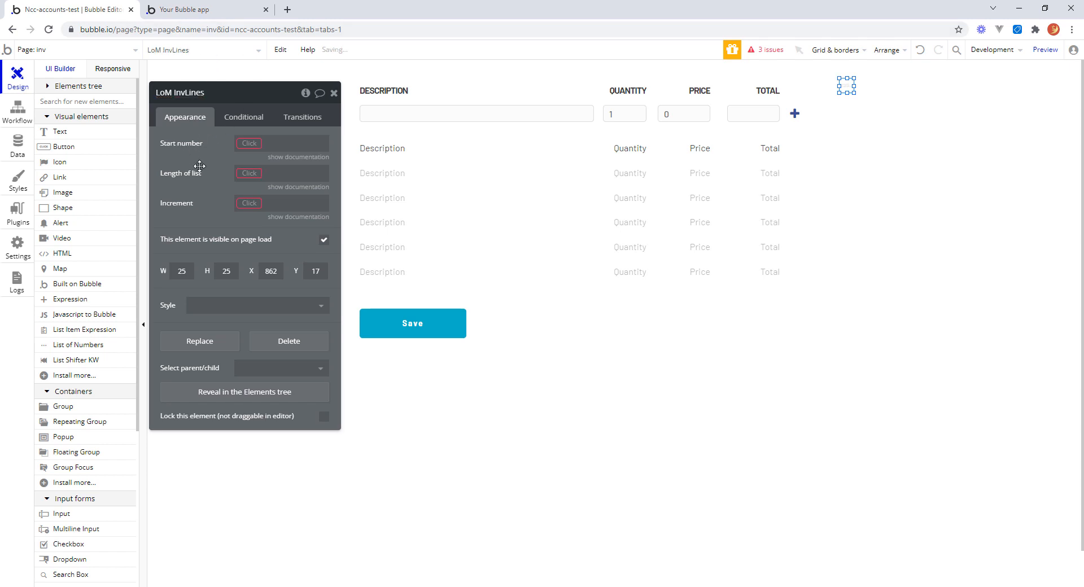
Step: Set both the start number and the increment of LoM InvLines to 1
left_click(246, 145)
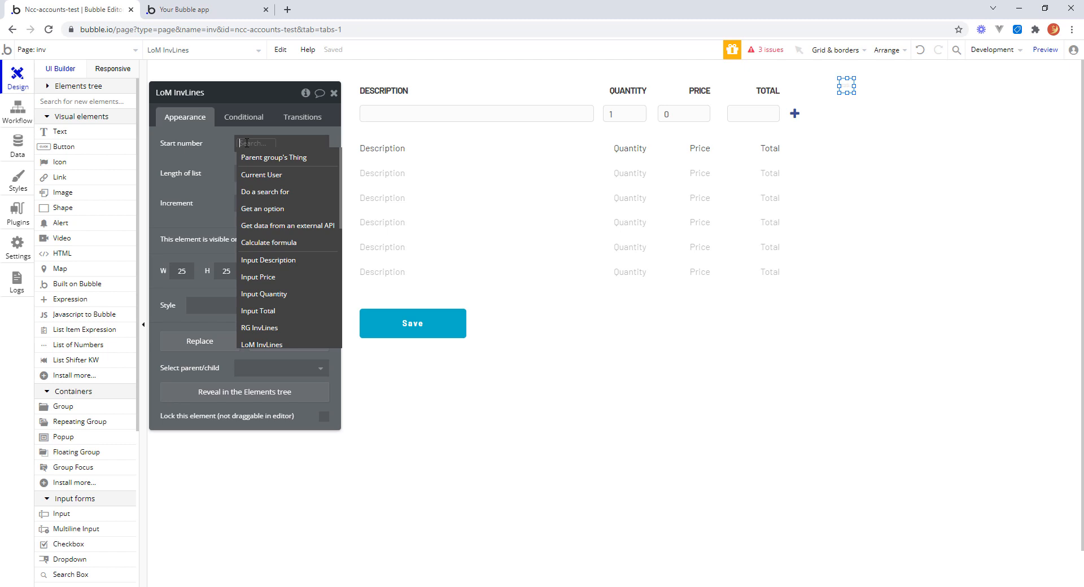
type("1")
left_click(221, 164)
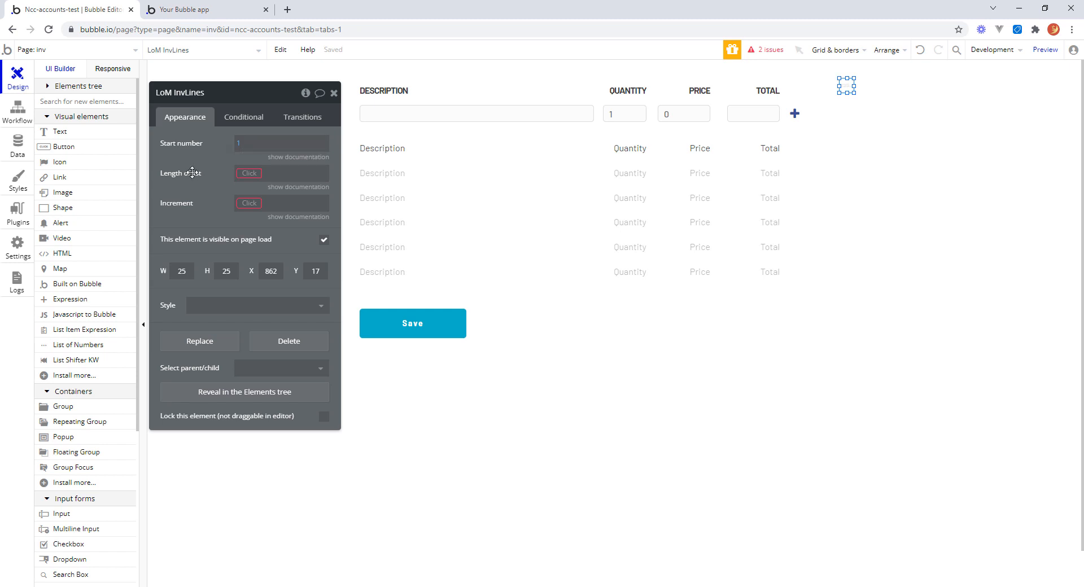
left_click(247, 204)
type("1")
left_click(213, 198)
Step: Set the length of list of LoM InvLines to inv's _description:count
left_click(252, 173)
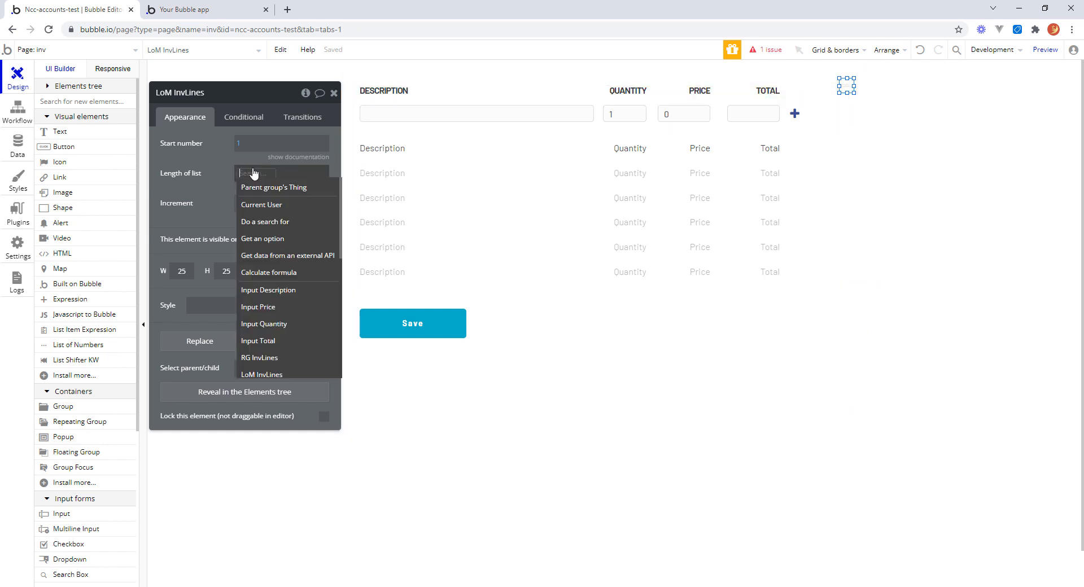
type("inv")
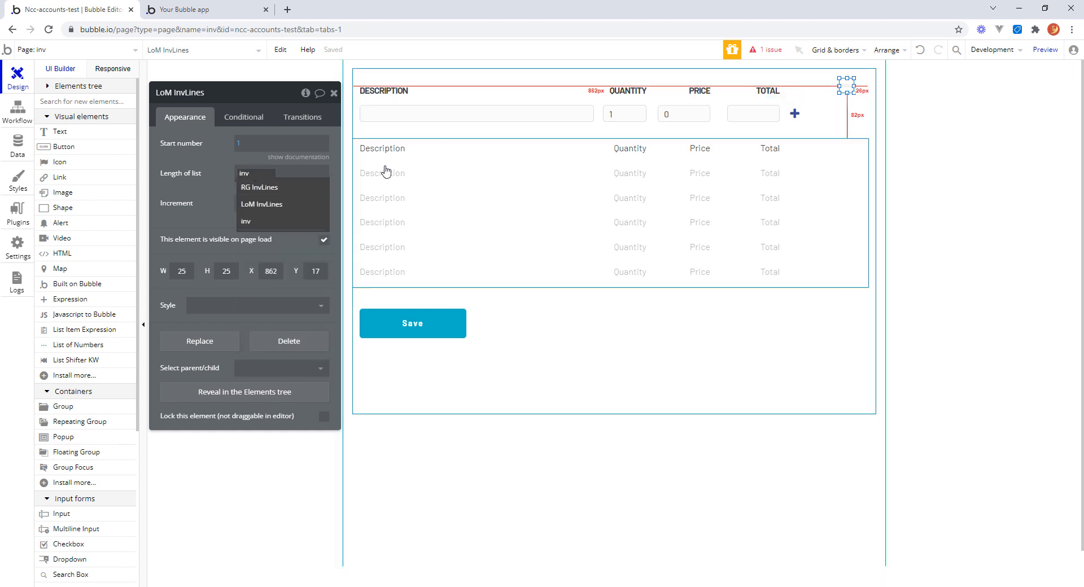
left_click(255, 225)
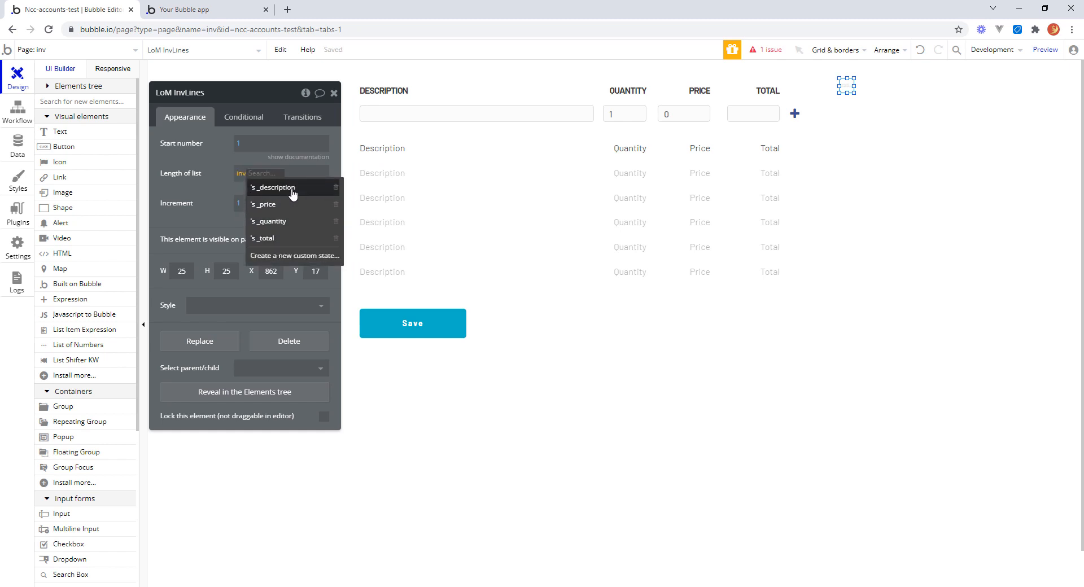
left_click(293, 189)
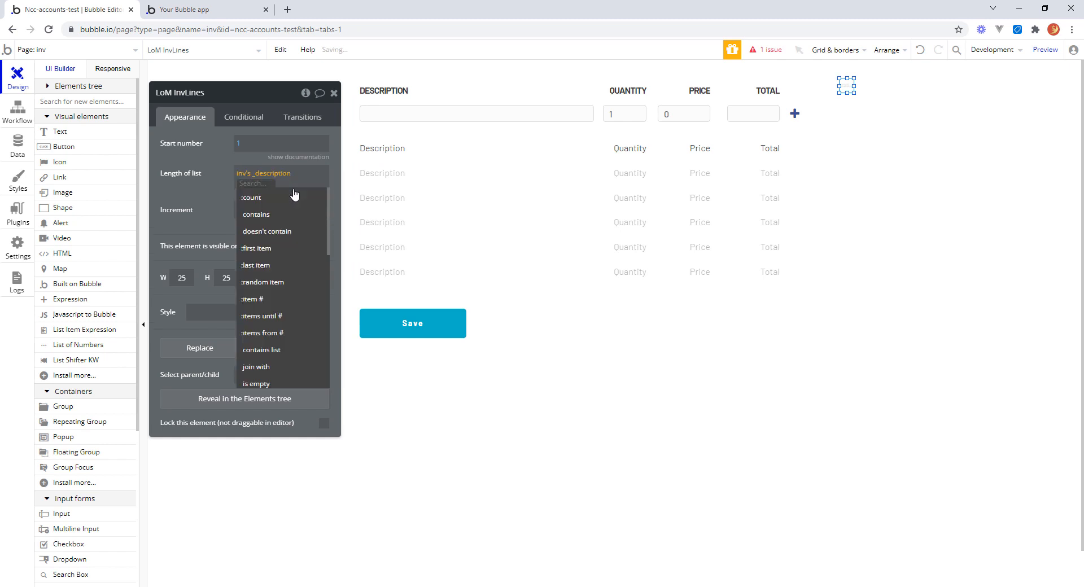
left_click(261, 199)
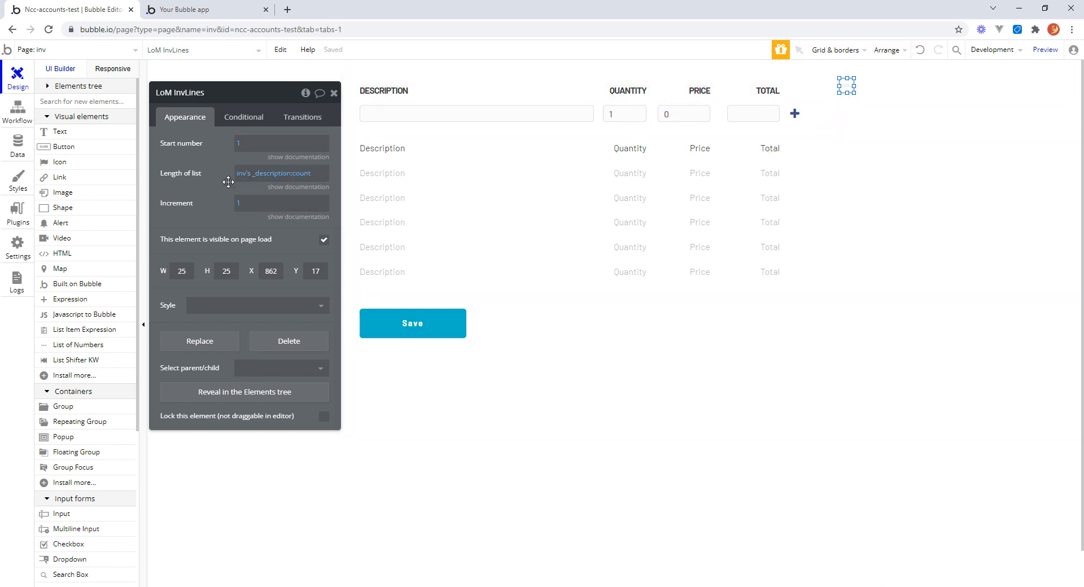
left_click(163, 92)
left_click(171, 92)
key("BackSpace")
type("N")
key("BackSpace")
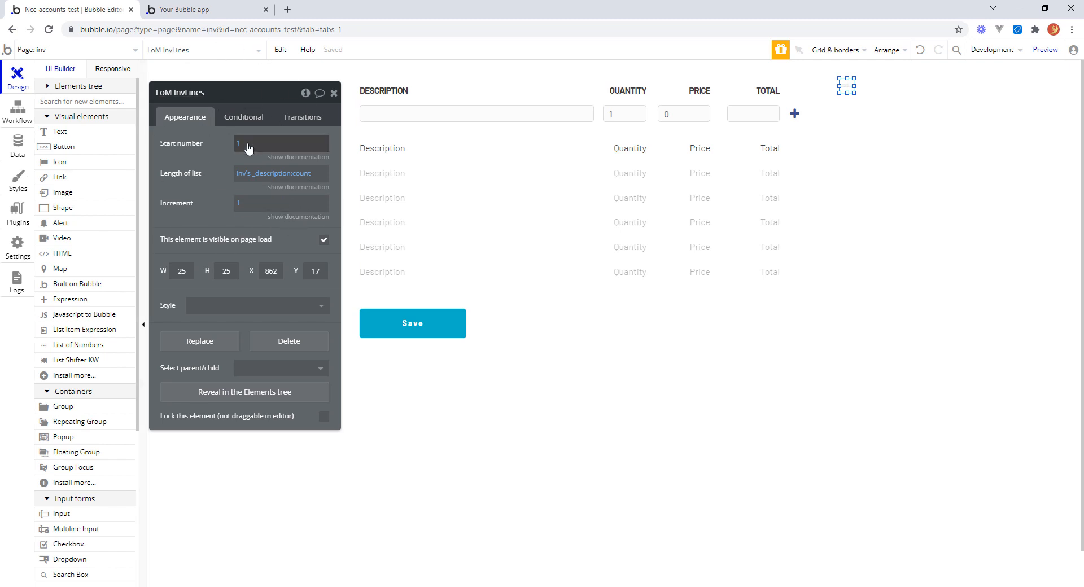
Step: Set RG InvLines' type of content to number and its data source to LoM InvLines's list
left_click(770, 187)
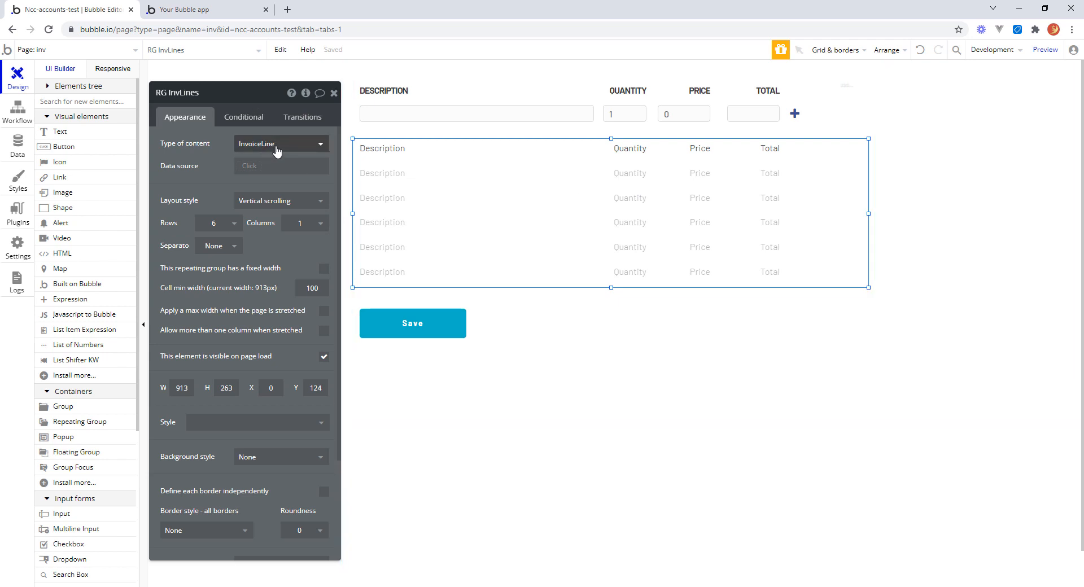
left_click(319, 147)
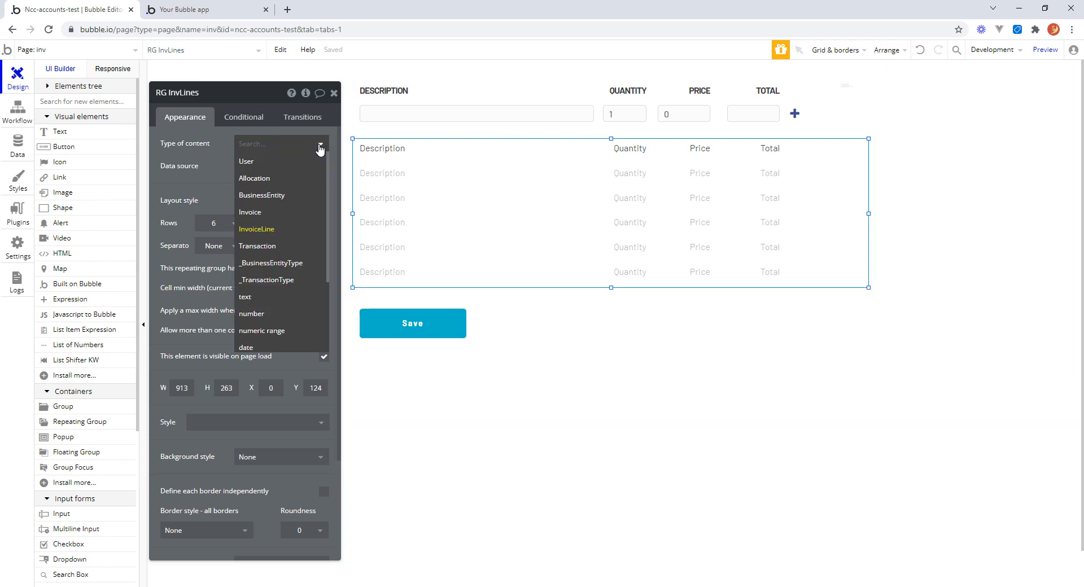
left_click(263, 315)
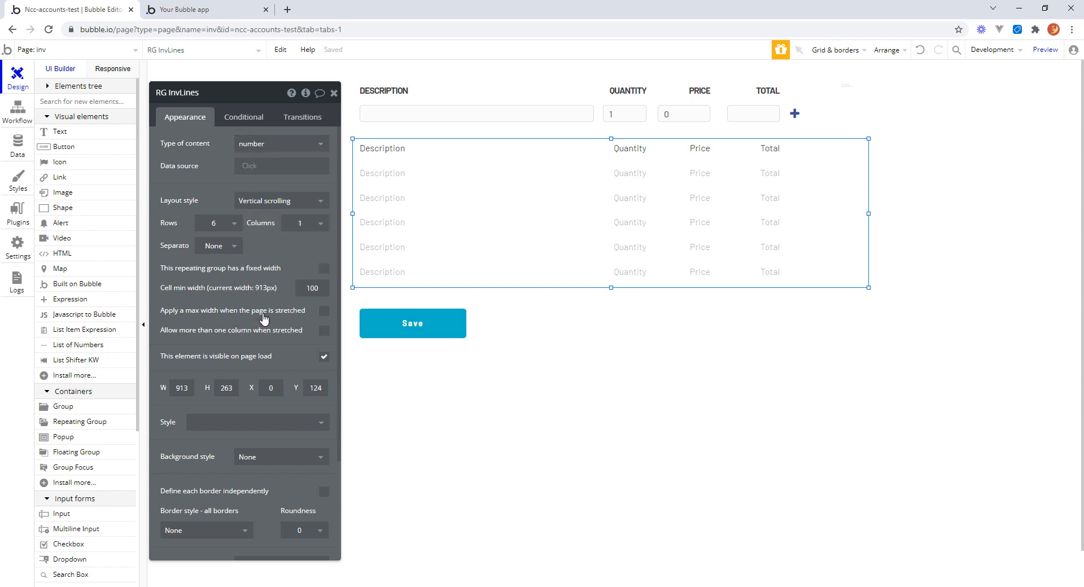
left_click(248, 167)
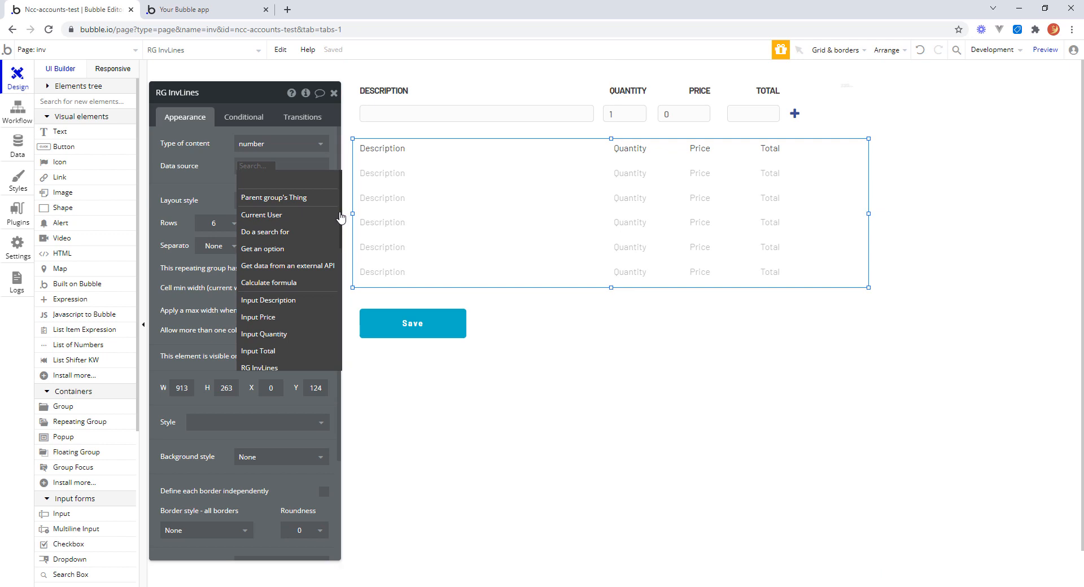
scroll(305, 254, "down", 3)
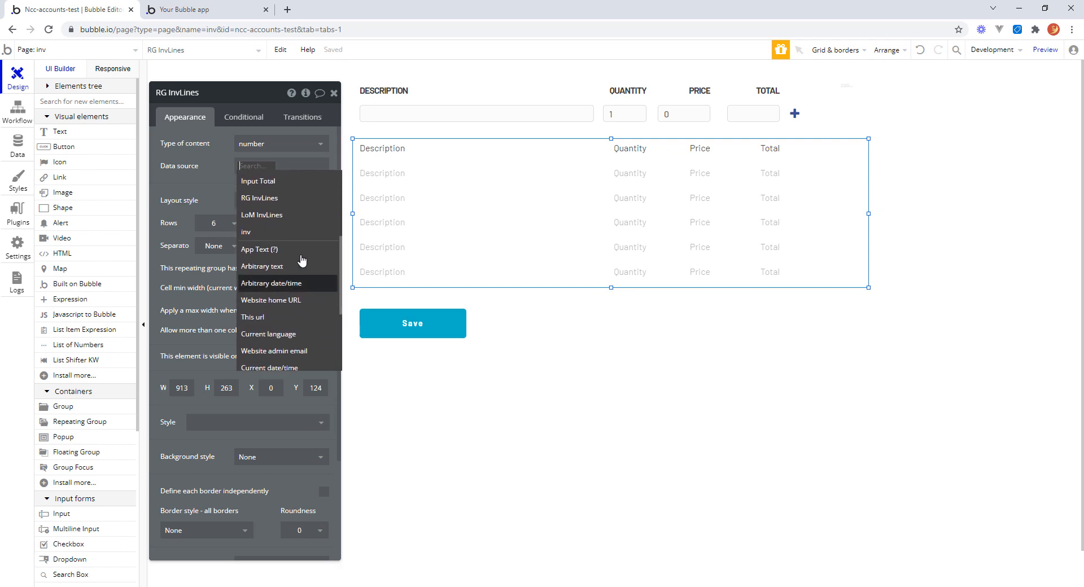
left_click(270, 216)
left_click(306, 183)
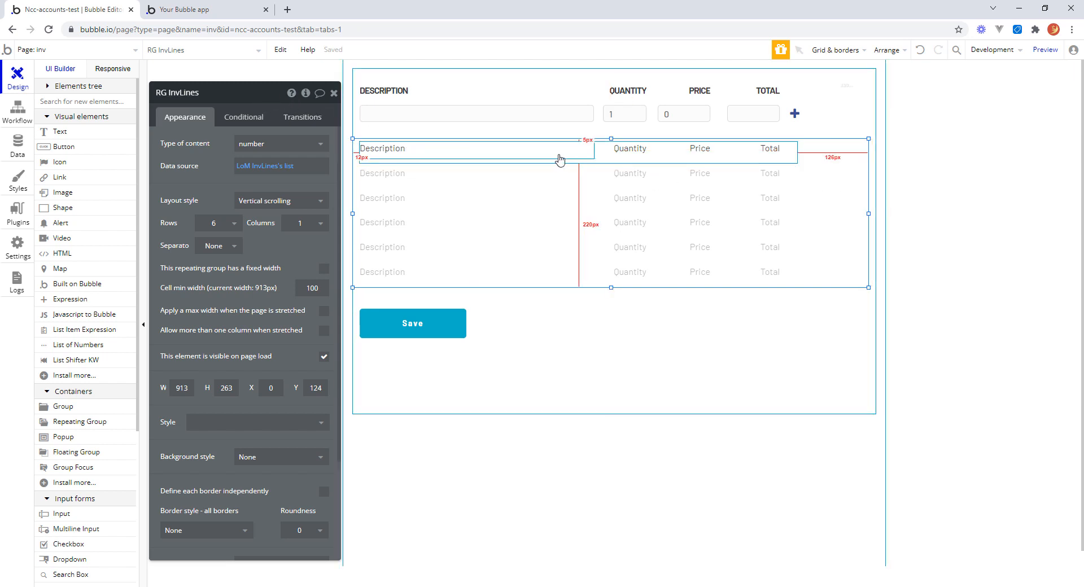
Step: Inspect the description, quantity and price text elements in the first row of RG InvLines
left_click(429, 153)
left_click(628, 151)
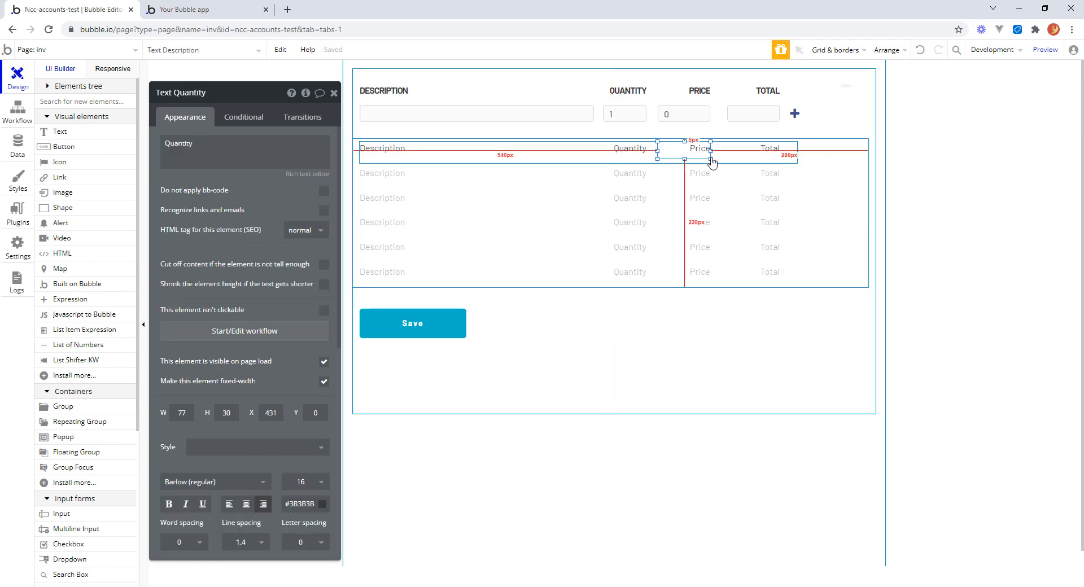
left_click(710, 152)
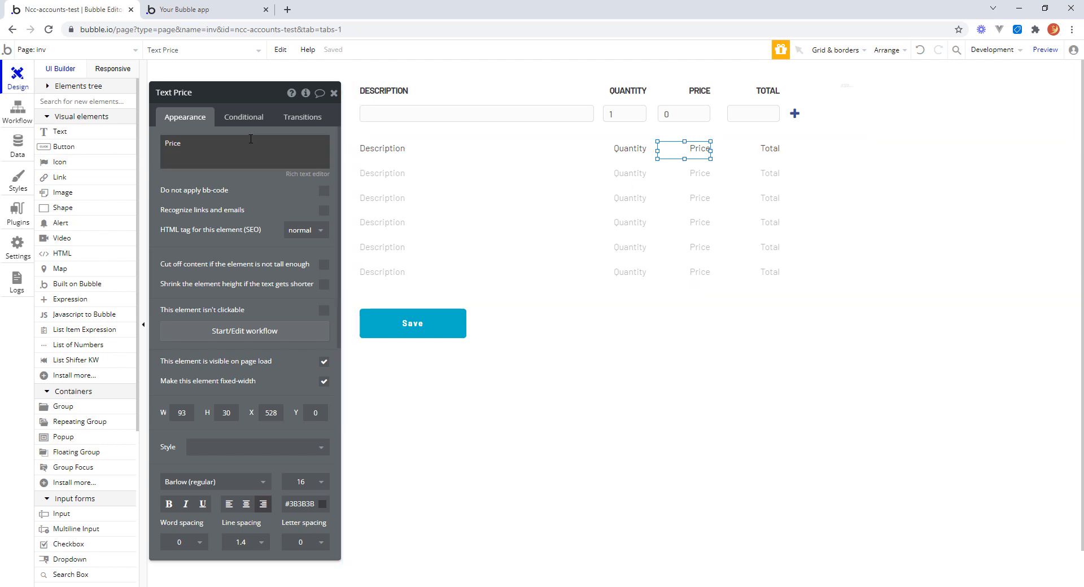
left_click(508, 153)
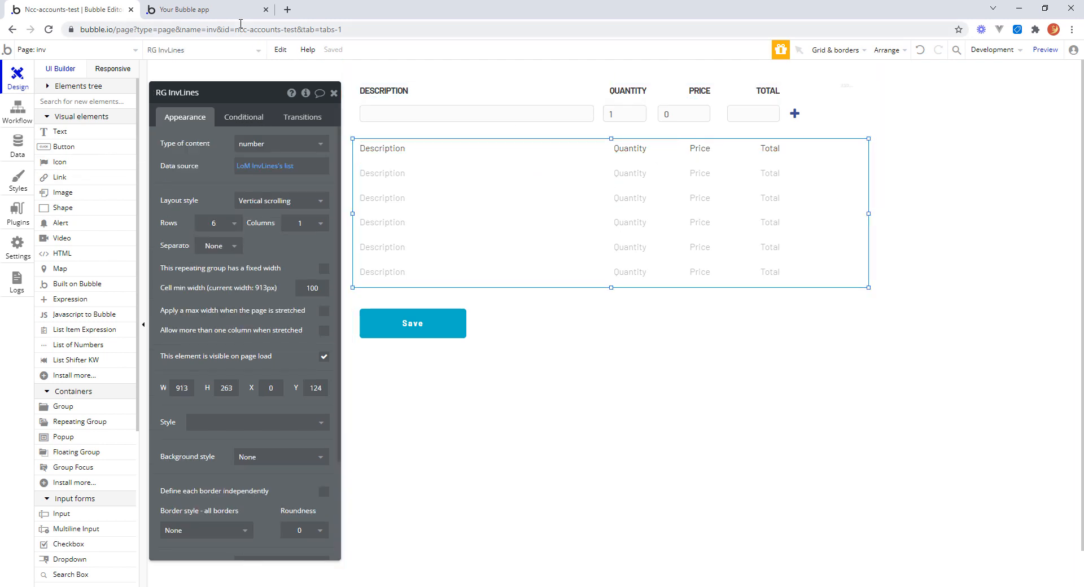
Step: Switch to the running preview of the inv page
left_click(222, 10)
left_click(493, 53)
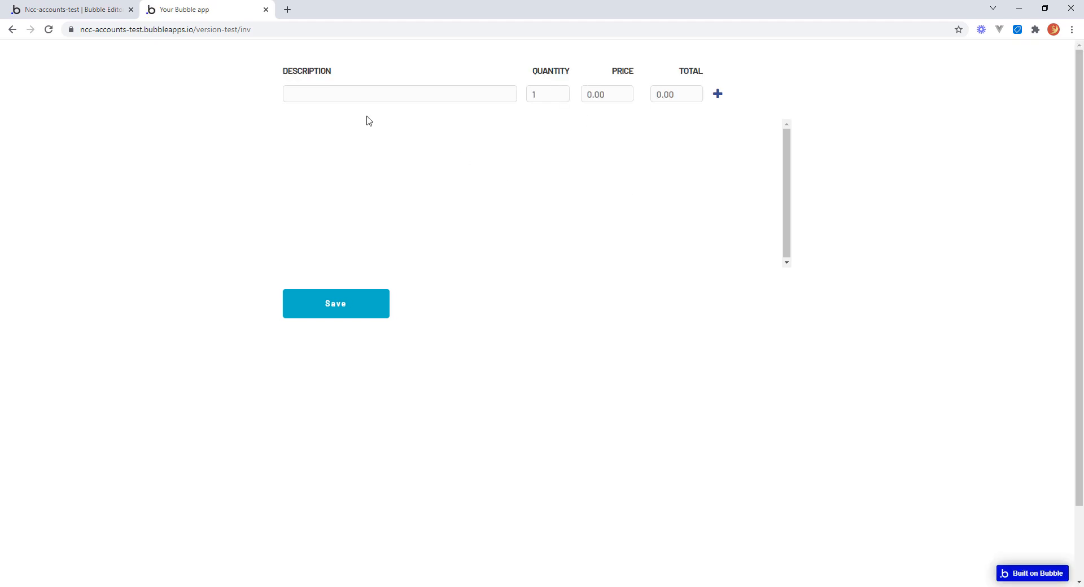
Step: Add a test invoice line with description 434334433 and price 55.00 in the preview
left_click(356, 94)
type("434334433")
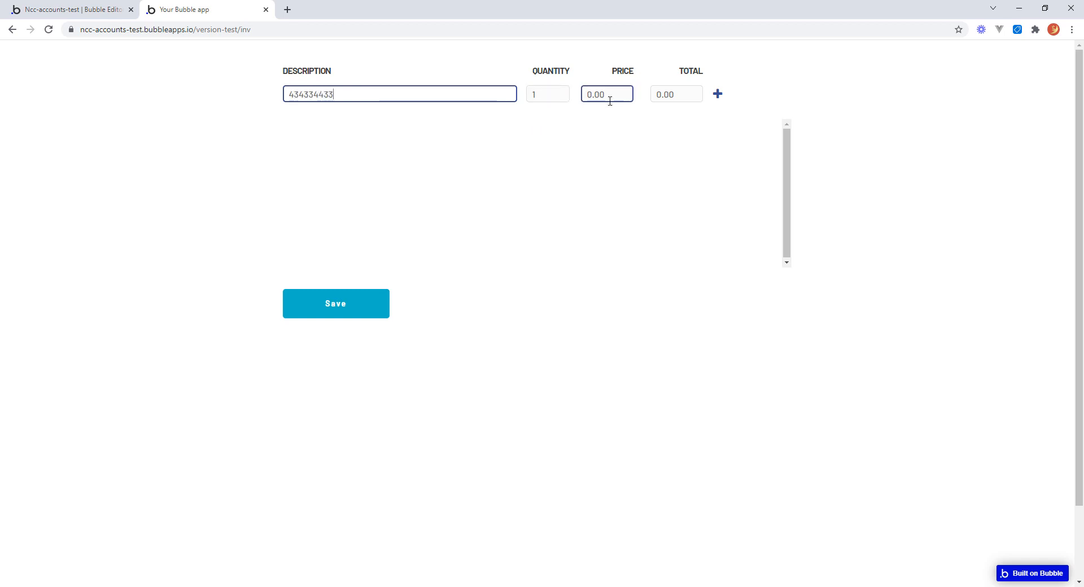
left_click_drag(609, 96, 574, 99)
type("55")
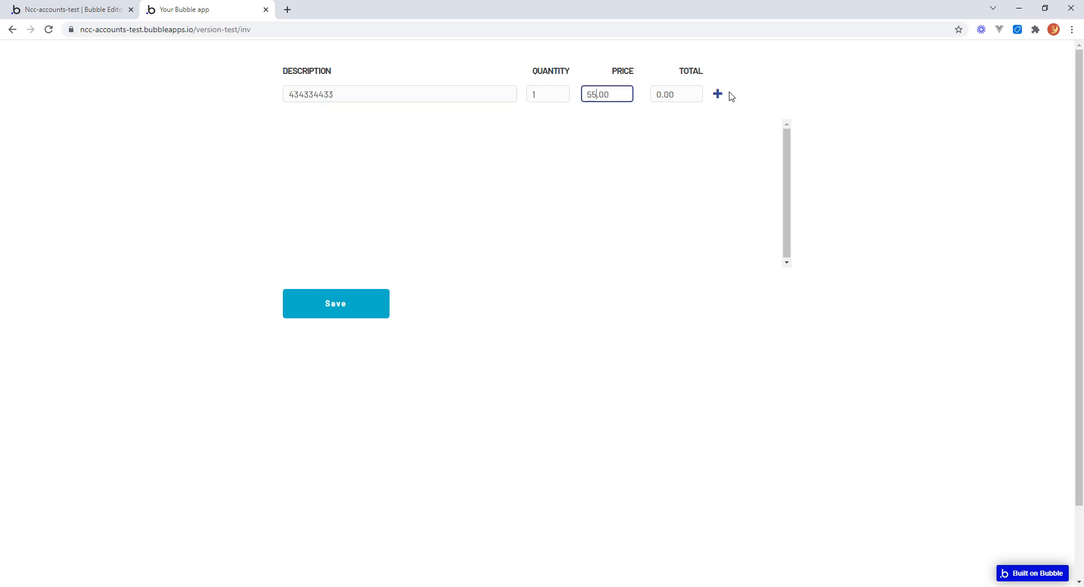
left_click(717, 95)
left_click(718, 95)
Step: Add a second test line with description 34555555, quantity 3 and price 333.00
left_click(361, 94)
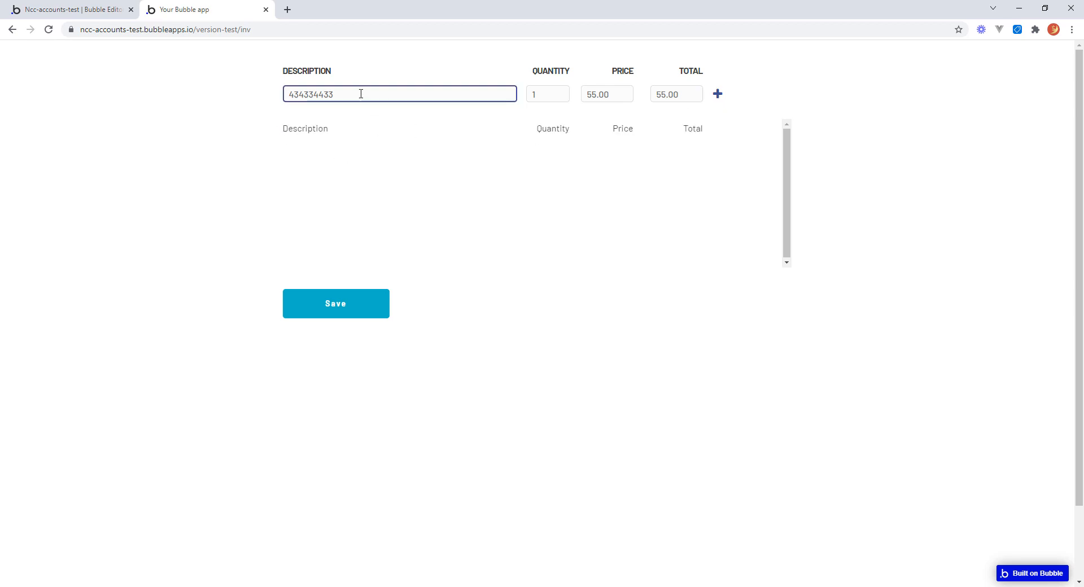
left_click_drag(360, 94, 244, 95)
type("34555555")
mouse_move(531, 95)
left_mouse_down()
mouse_move(549, 107)
mouse_move(556, 96)
left_mouse_up()
type("3")
left_click(620, 95)
type("333")
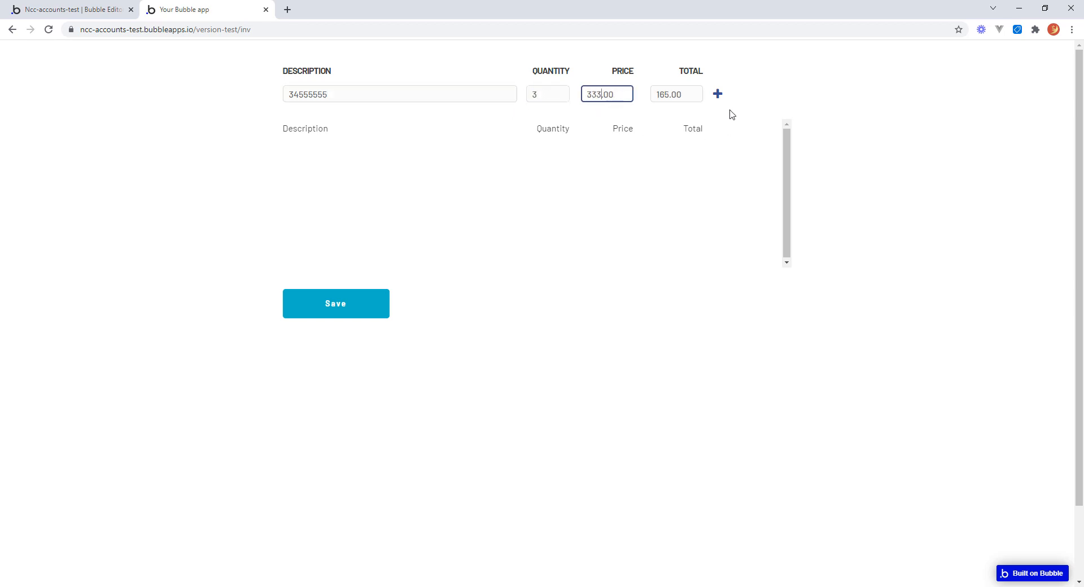
key("Tab")
left_click(717, 95)
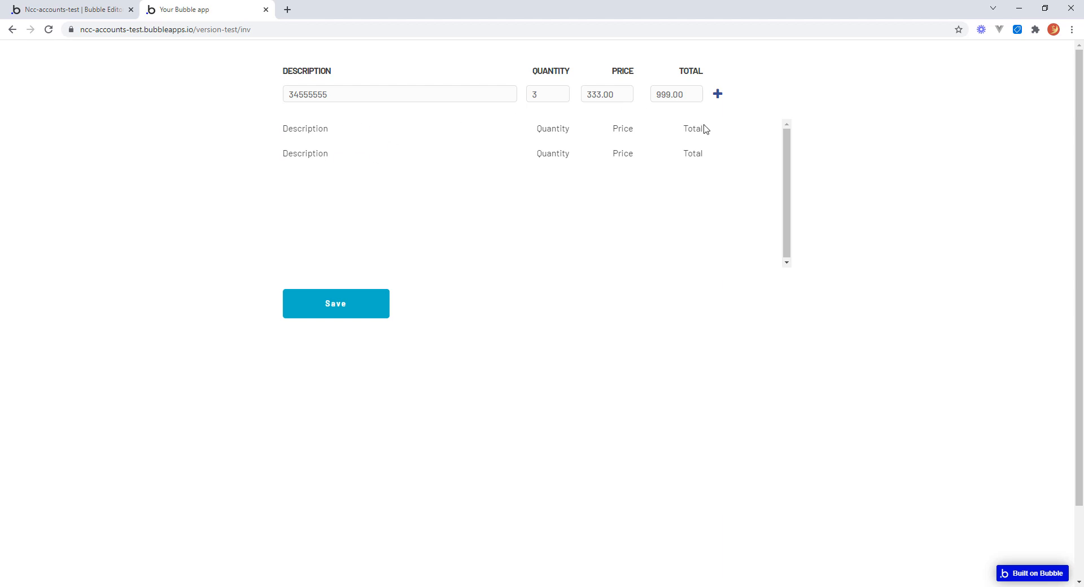
left_click(307, 93)
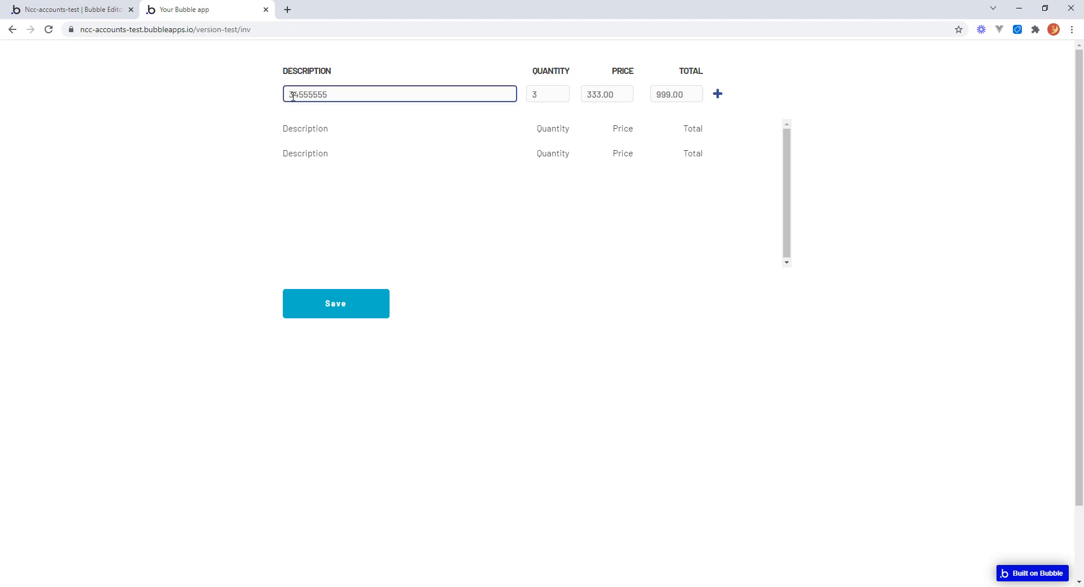
left_click(454, 82)
Step: Back in the Bubble editor, replace the first row's Description text with inv's _description:item #Current cell's index
left_click(85, 11)
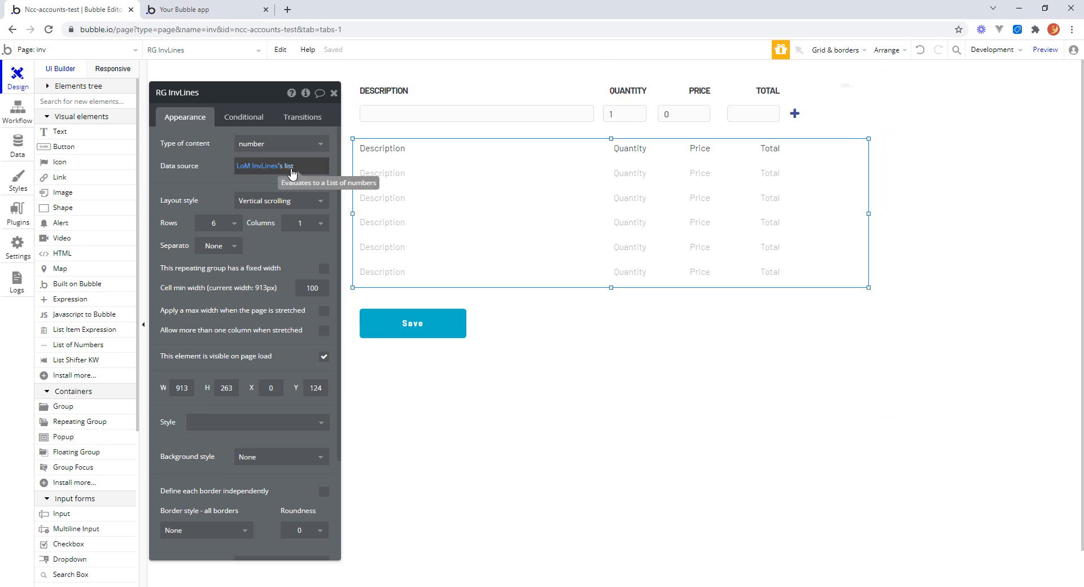
left_click(398, 151)
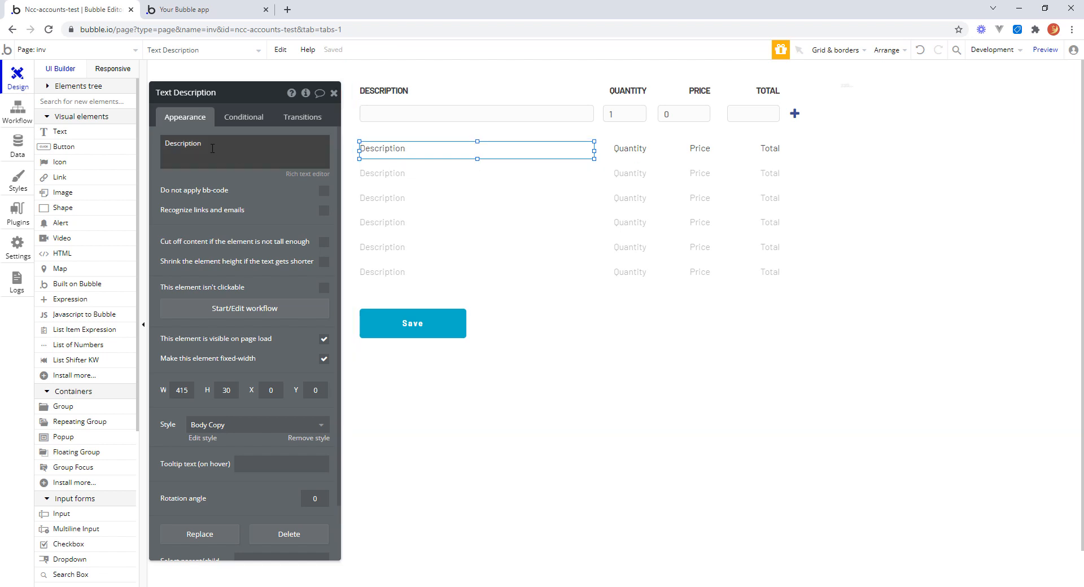
double_click(363, 150)
left_click(352, 148)
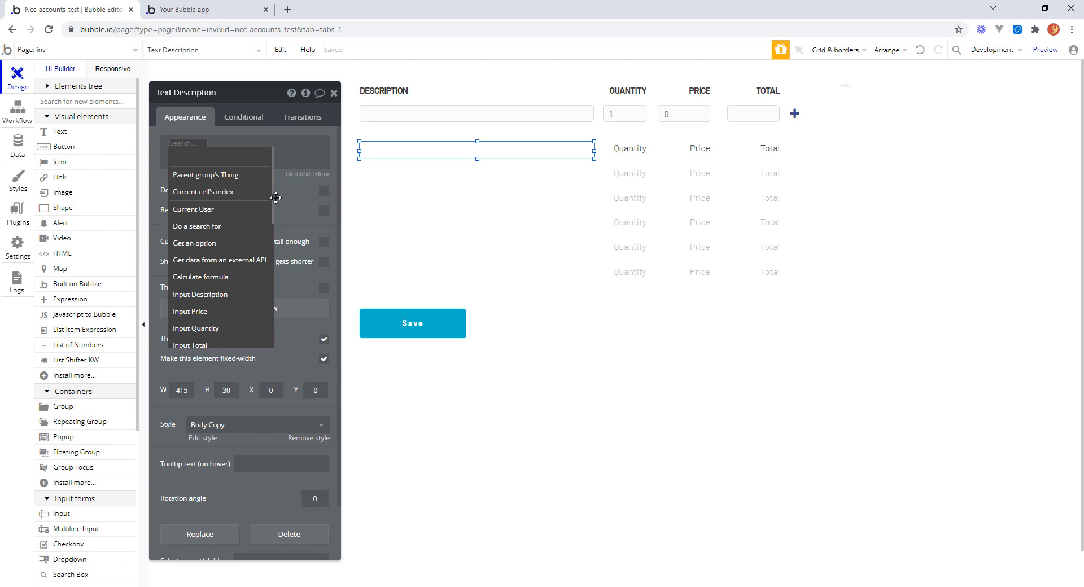
type("inv")
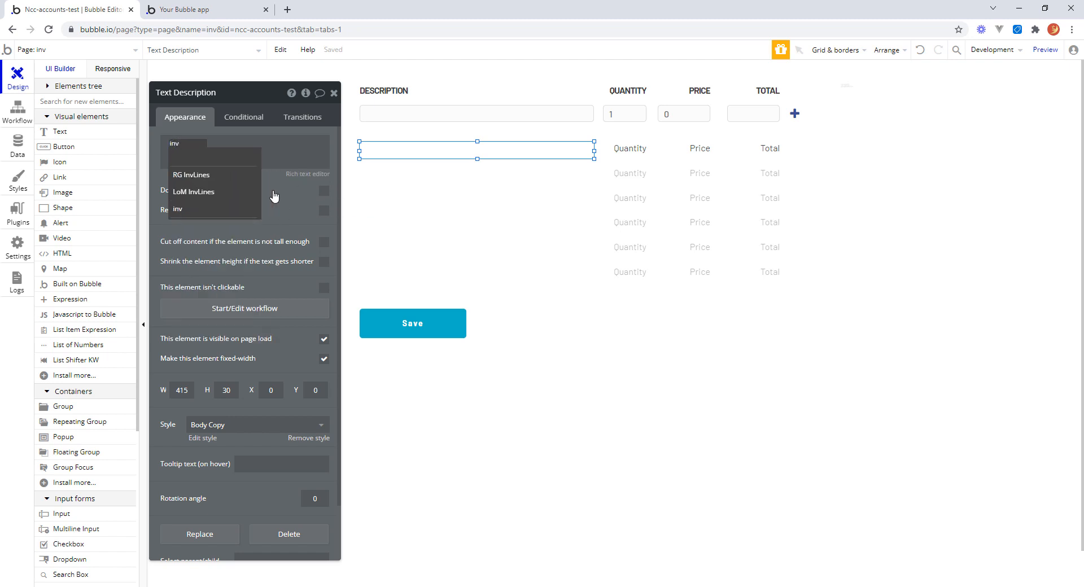
left_click(191, 210)
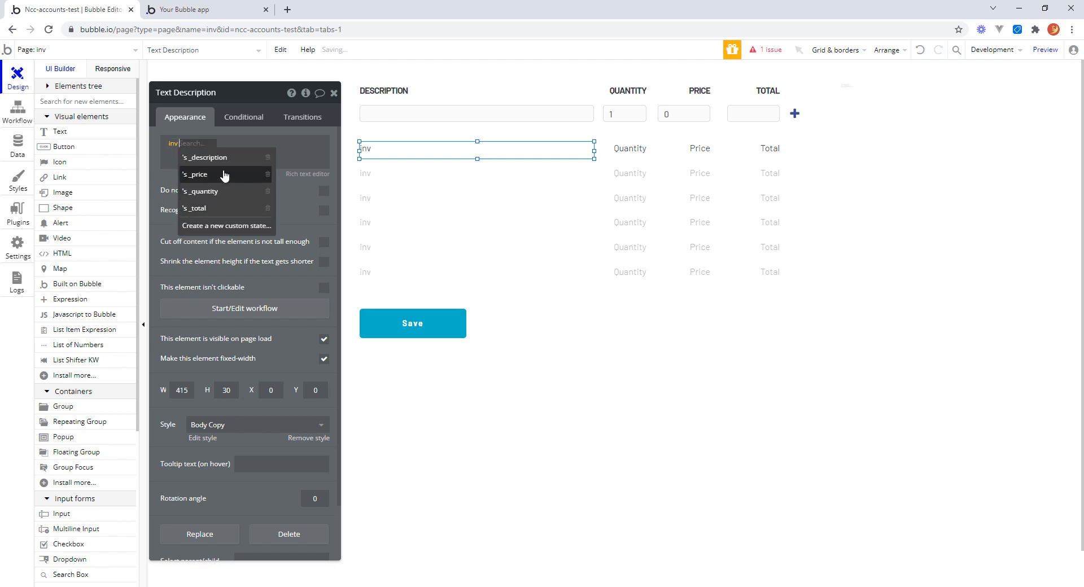
left_click(223, 160)
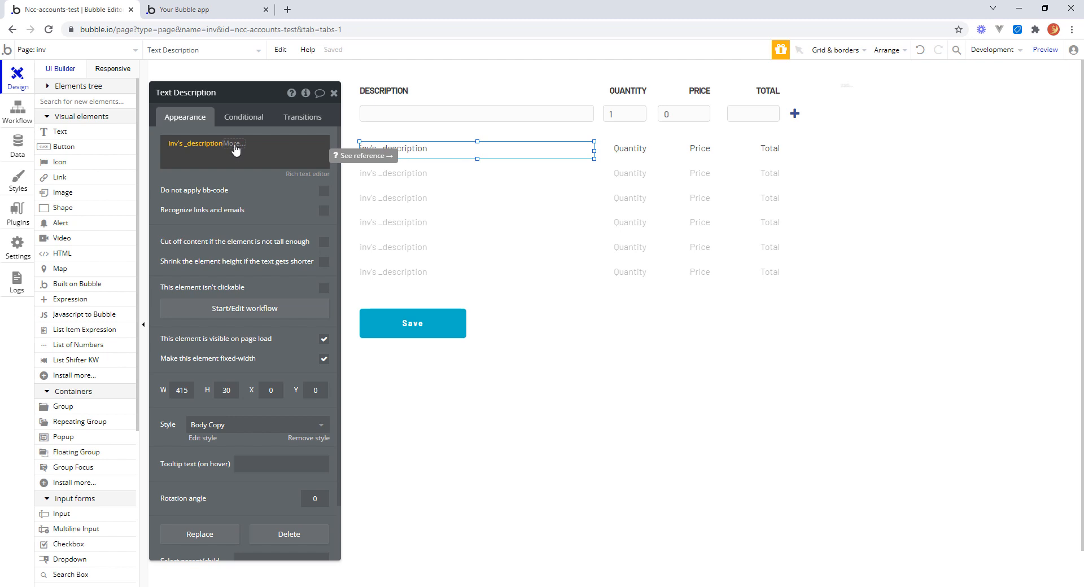
left_click(232, 144)
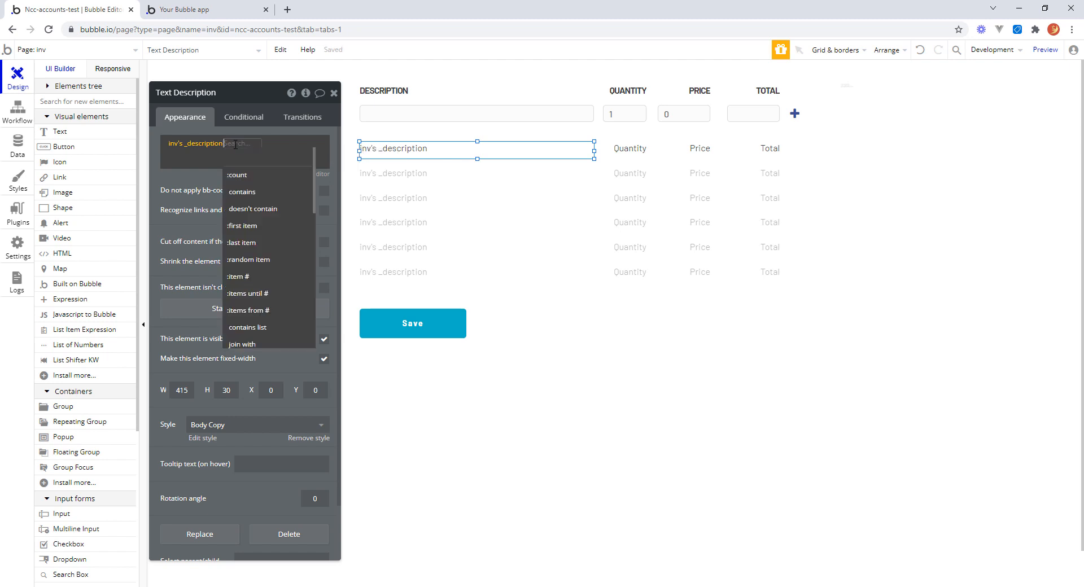
left_click(254, 277)
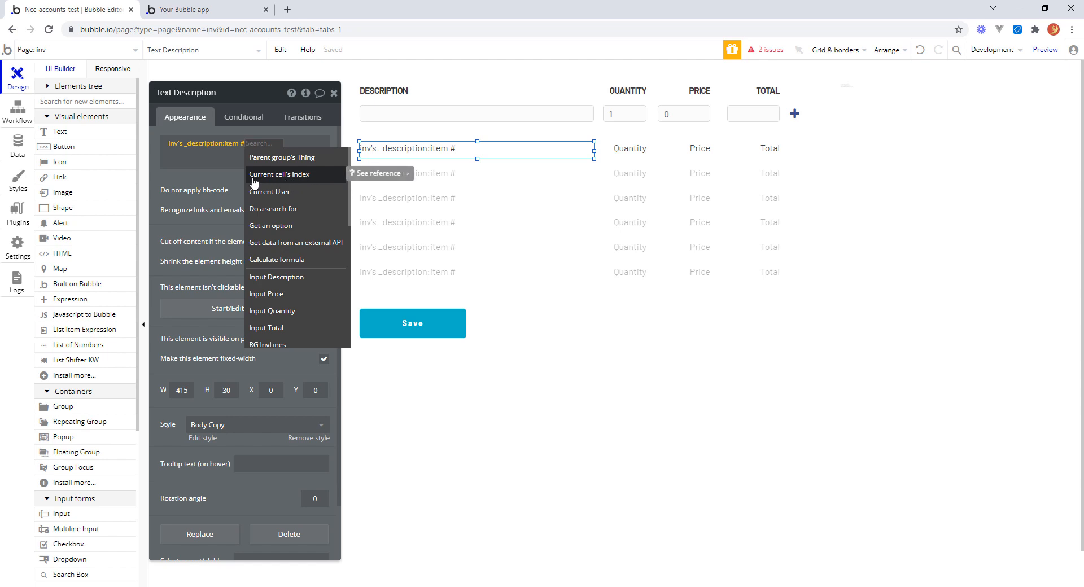
left_click(298, 176)
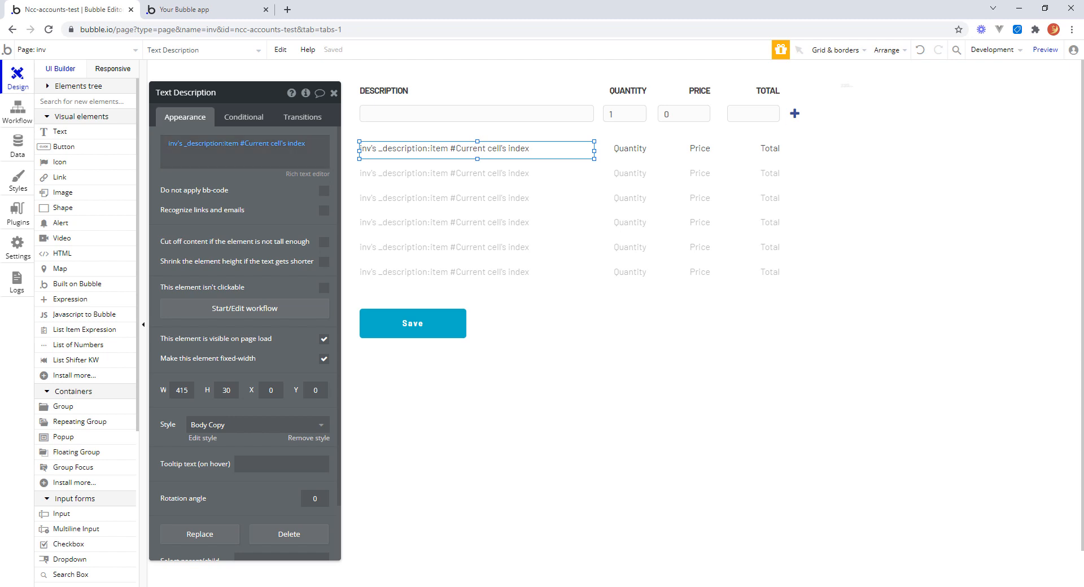
Step: Refresh the running preview and add a line for Wicked Widget with quantity 50 and price 0.45
left_click(244, 14)
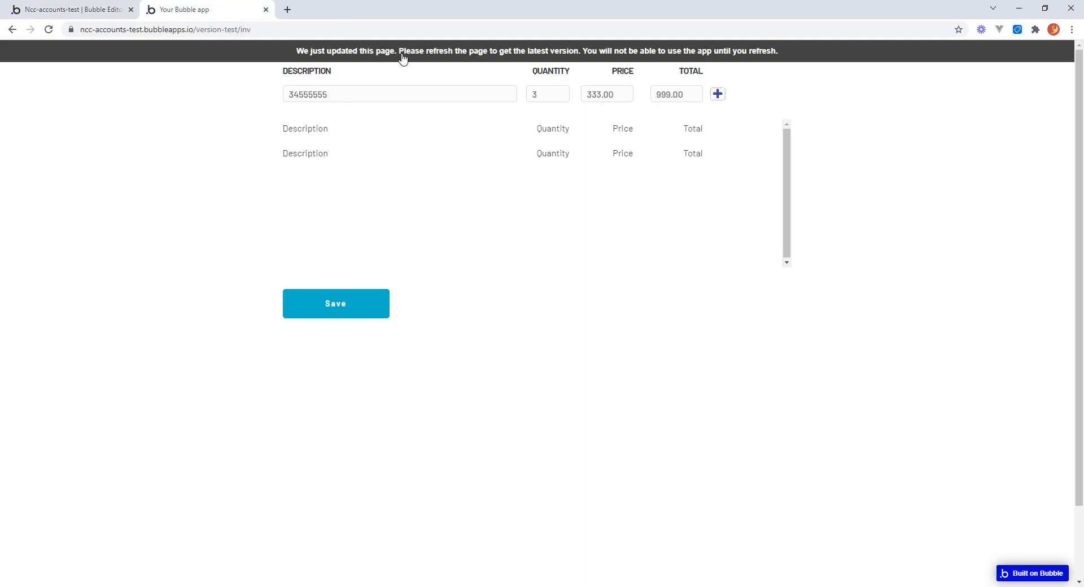
left_click(402, 55)
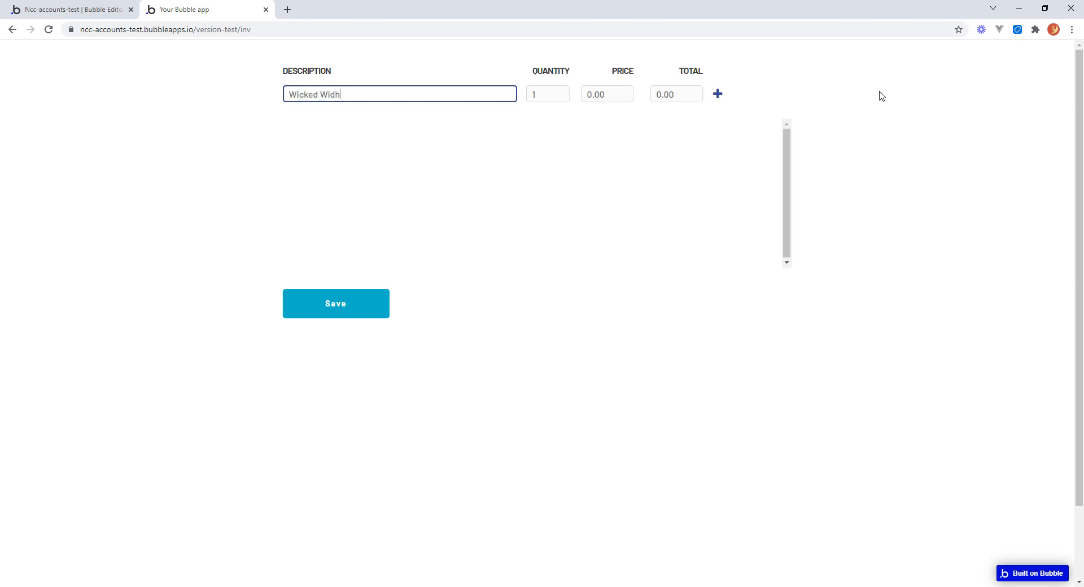
key("Tab")
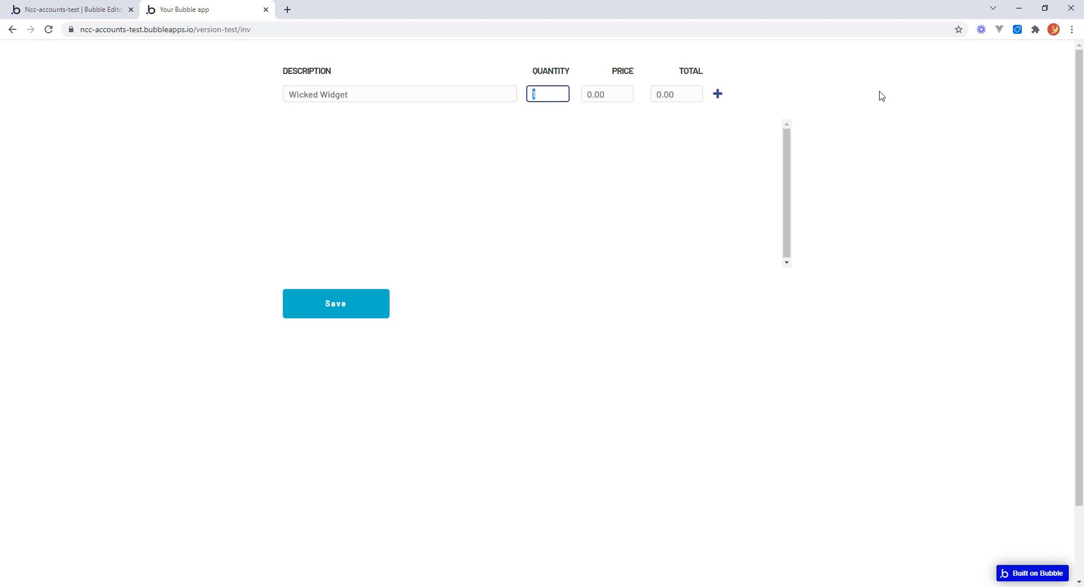
key("Tab")
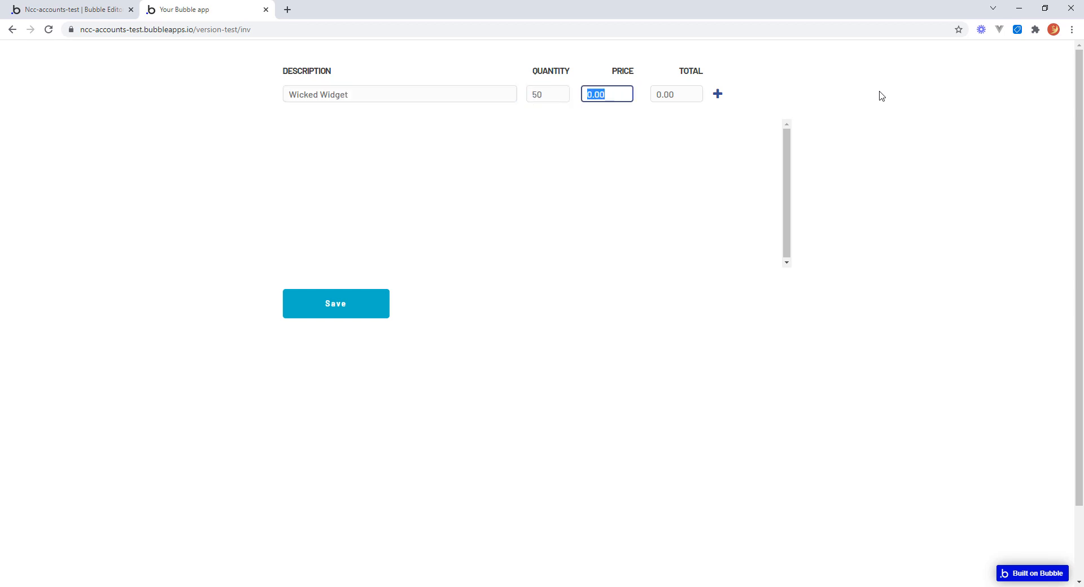
type("0.40")
key("Tab")
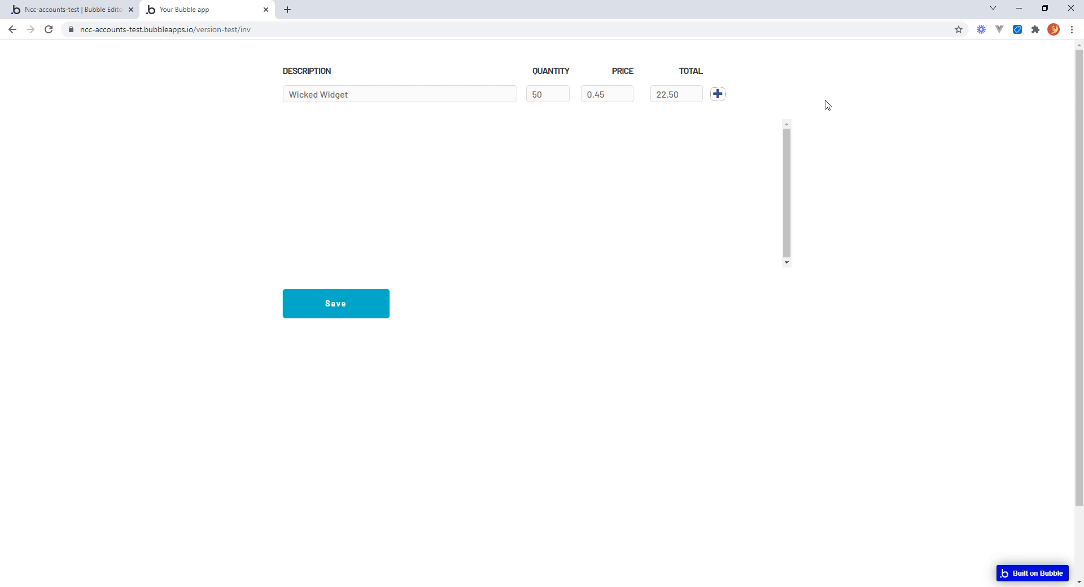
left_click(717, 96)
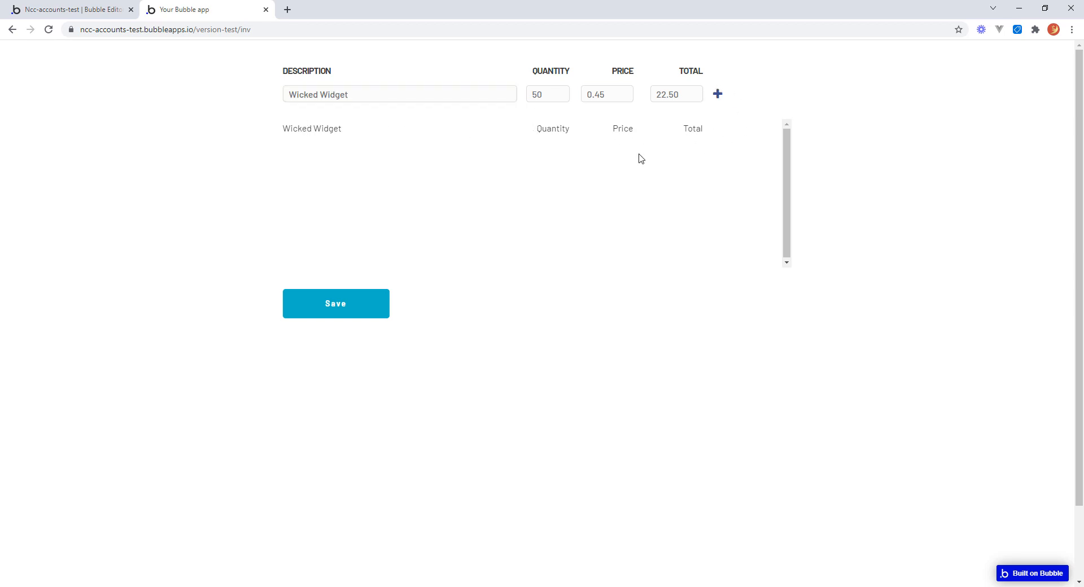
Step: In the editor, add a Reset inputs action after the Set state step of the Icon Add Line workflow
left_click(75, 7)
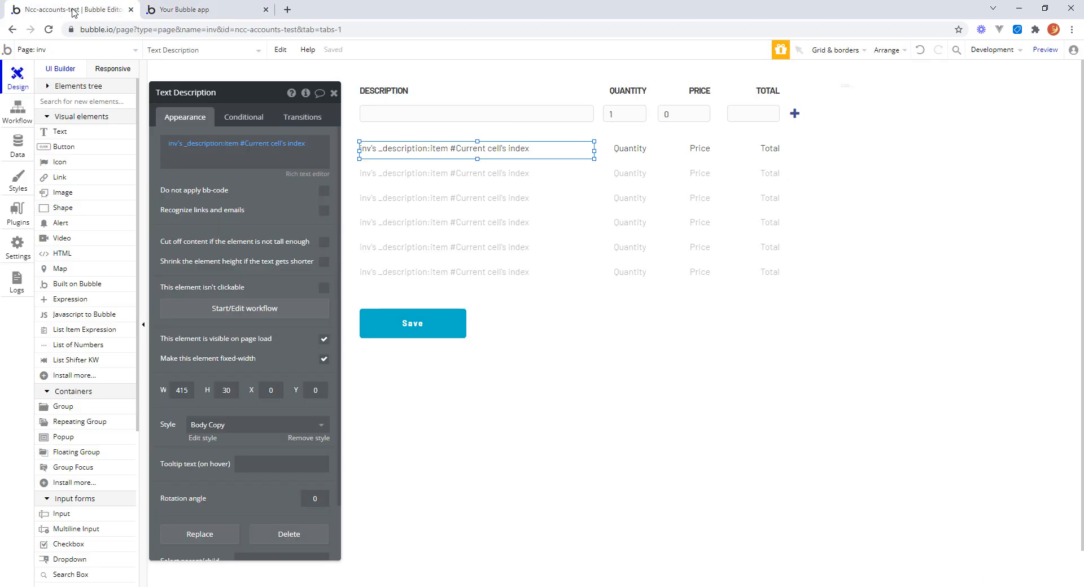
left_click(18, 111)
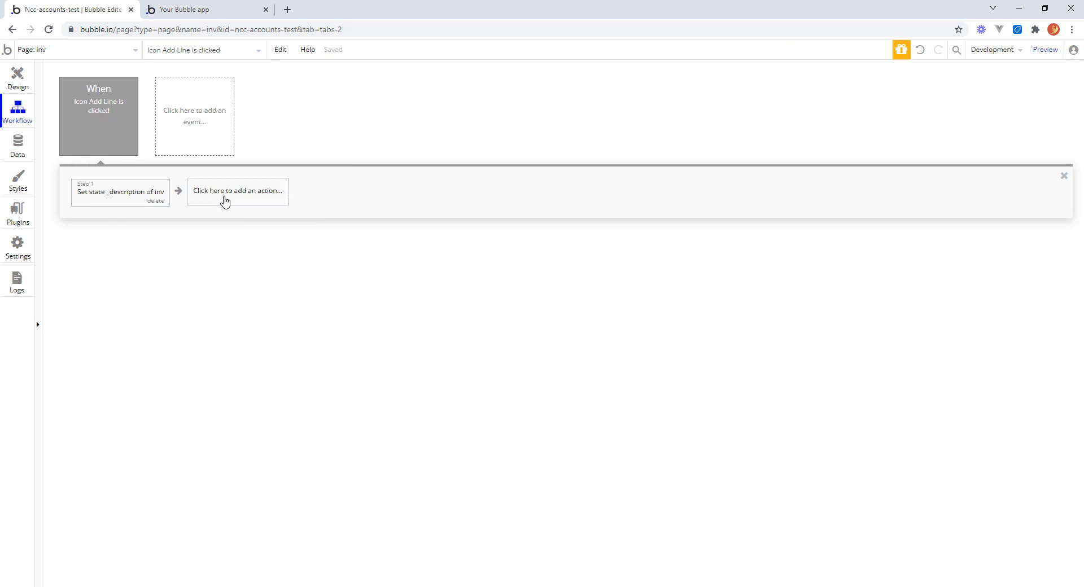
left_click(223, 196)
mouse_move(247, 350)
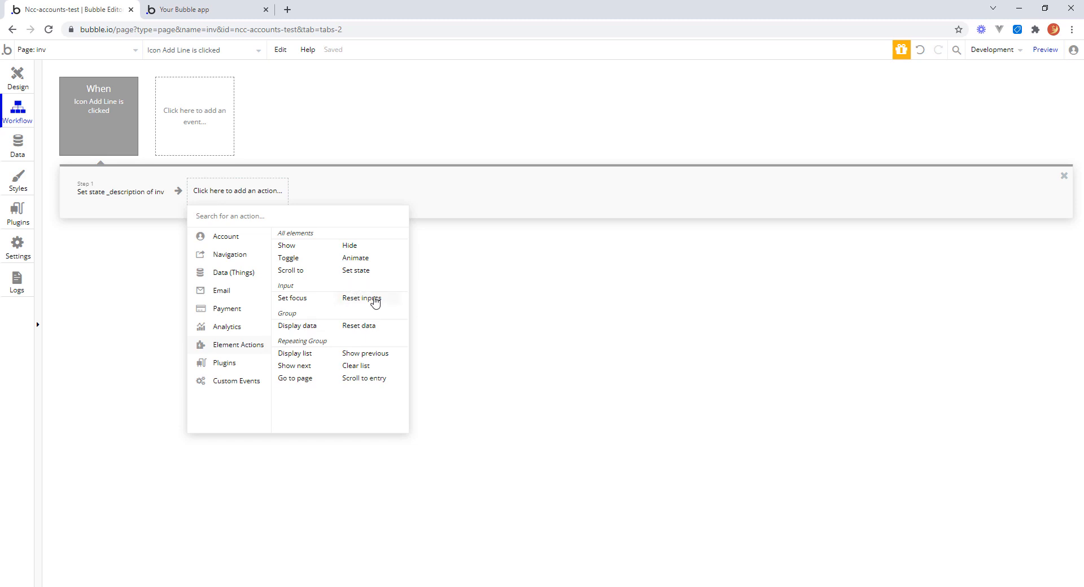
left_click(375, 302)
Step: Replace the Quantity text in the first row of RG InvLines with inv's _quantity:item #Current cell's index
left_click(18, 79)
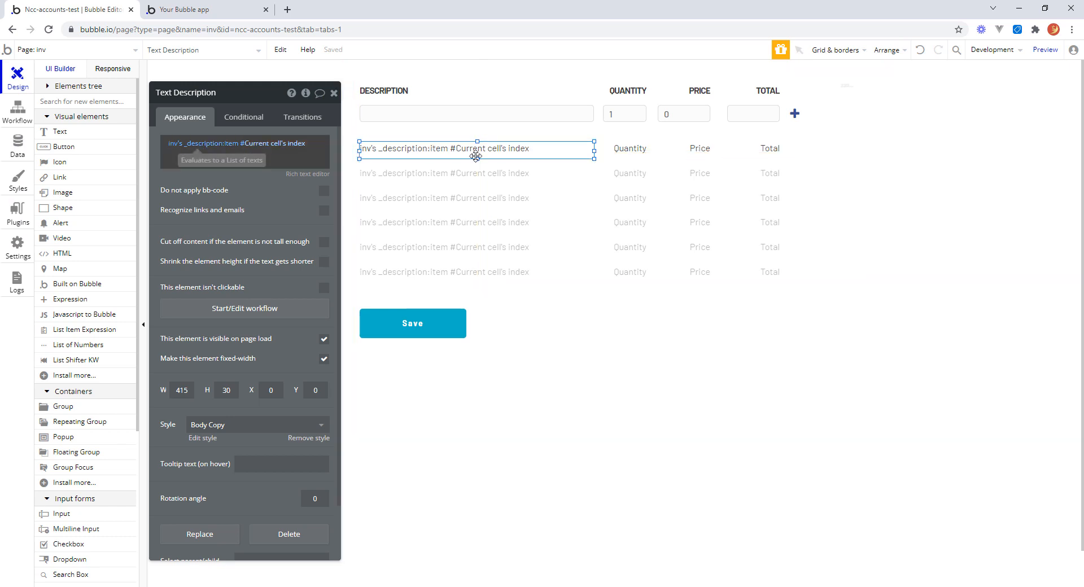
left_click(628, 149)
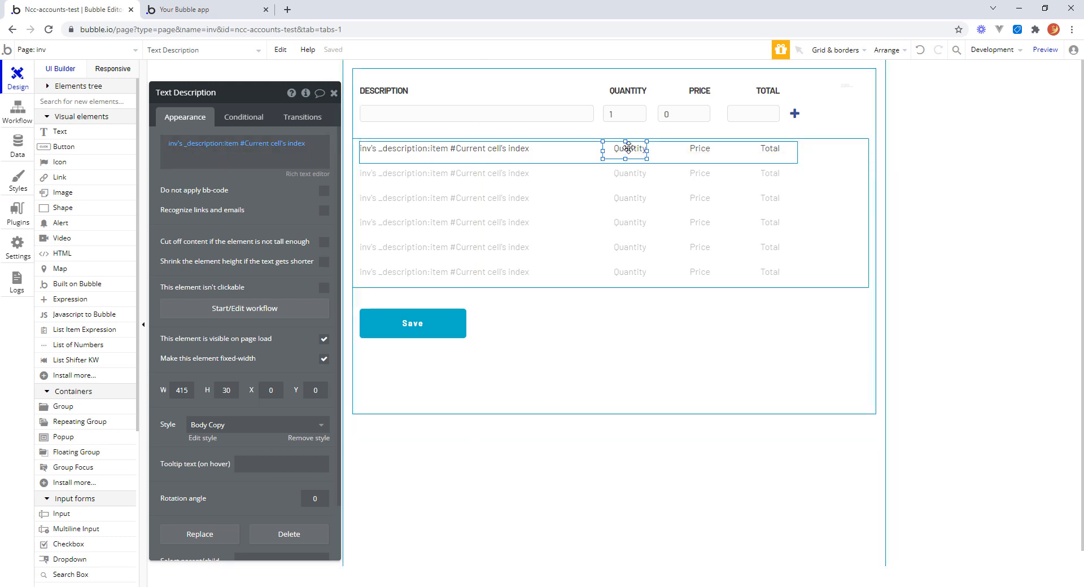
double_click(186, 142)
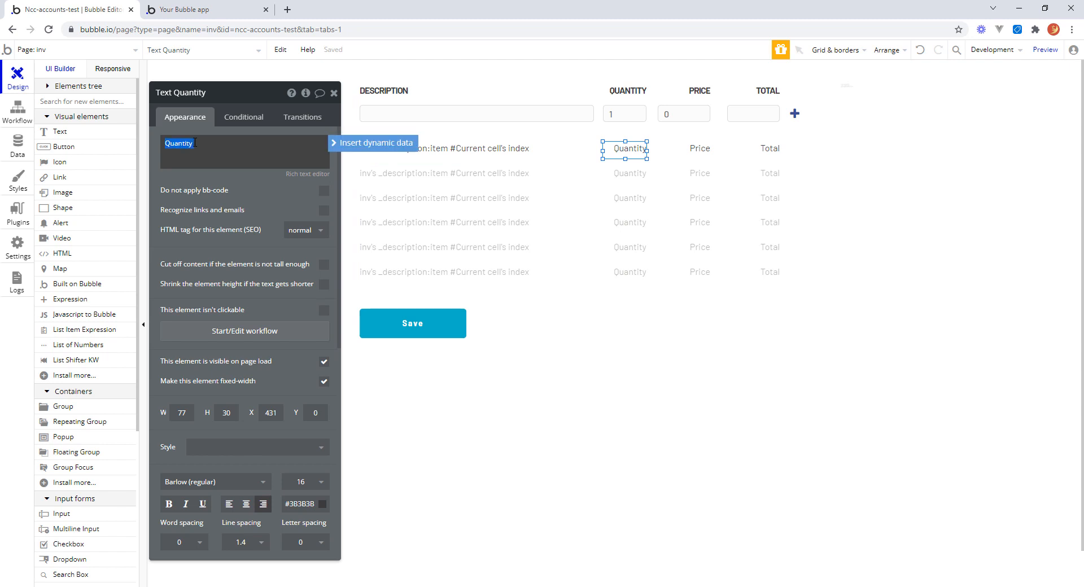
left_click(364, 144)
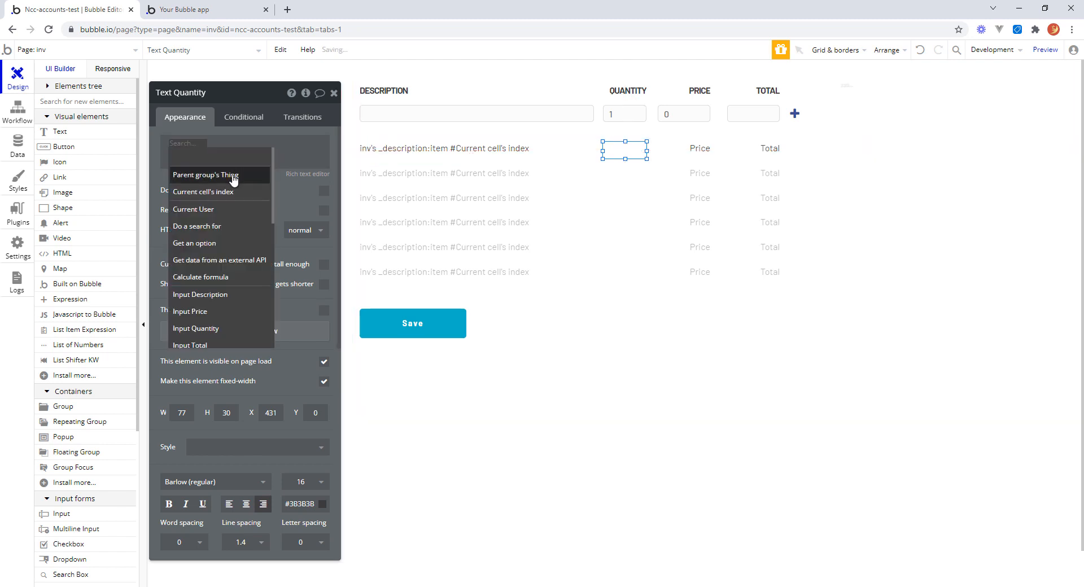
left_click_drag(272, 184, 273, 189)
type("i")
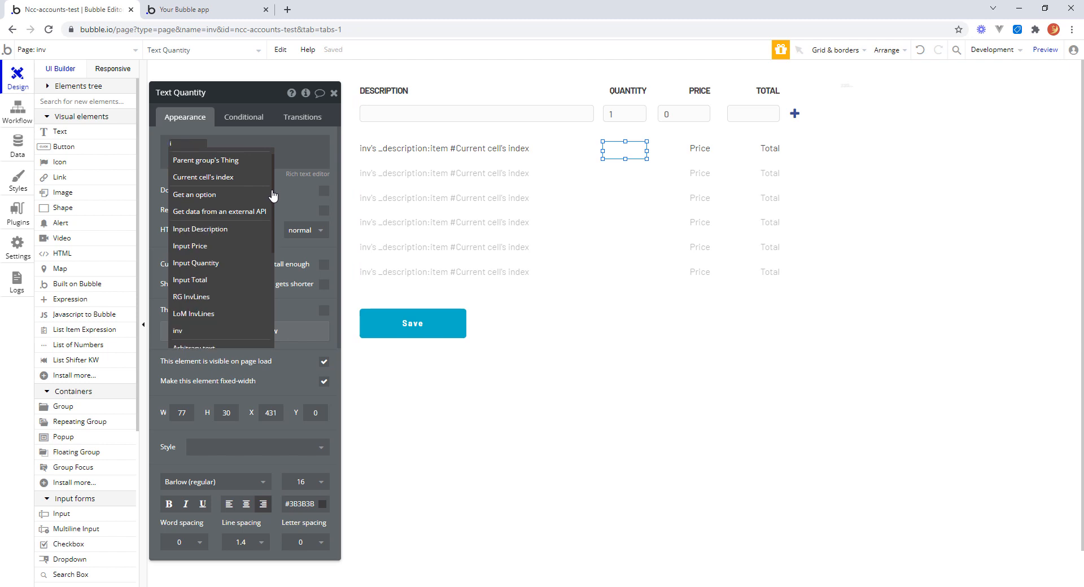
type("n")
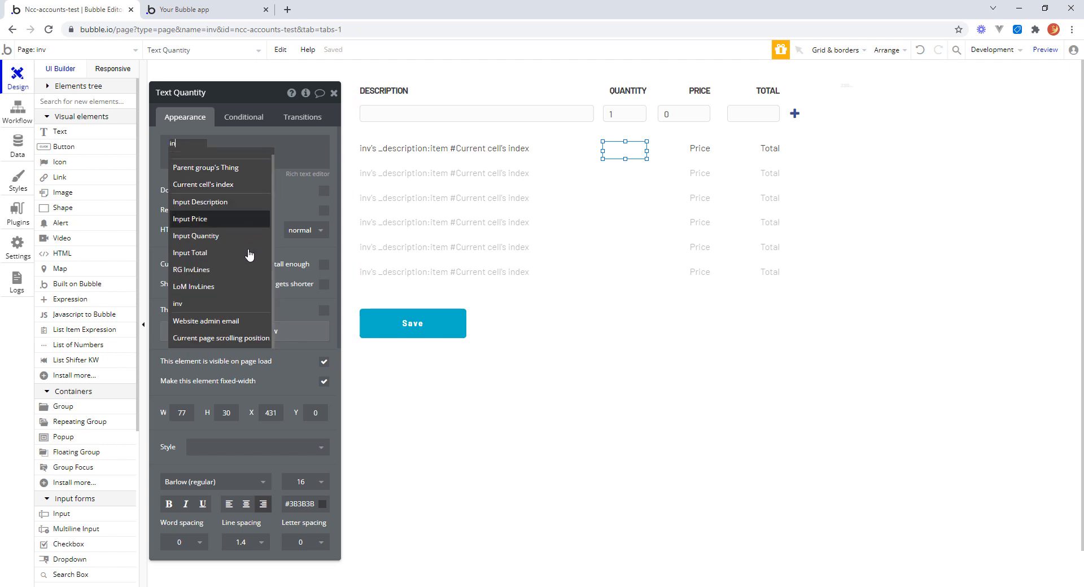
left_click(198, 305)
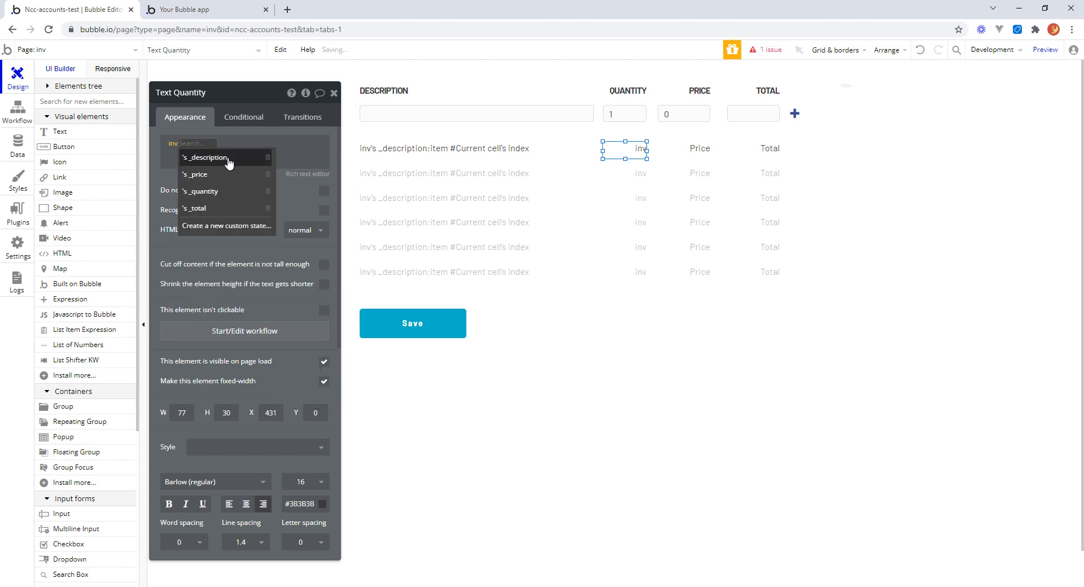
left_click(216, 192)
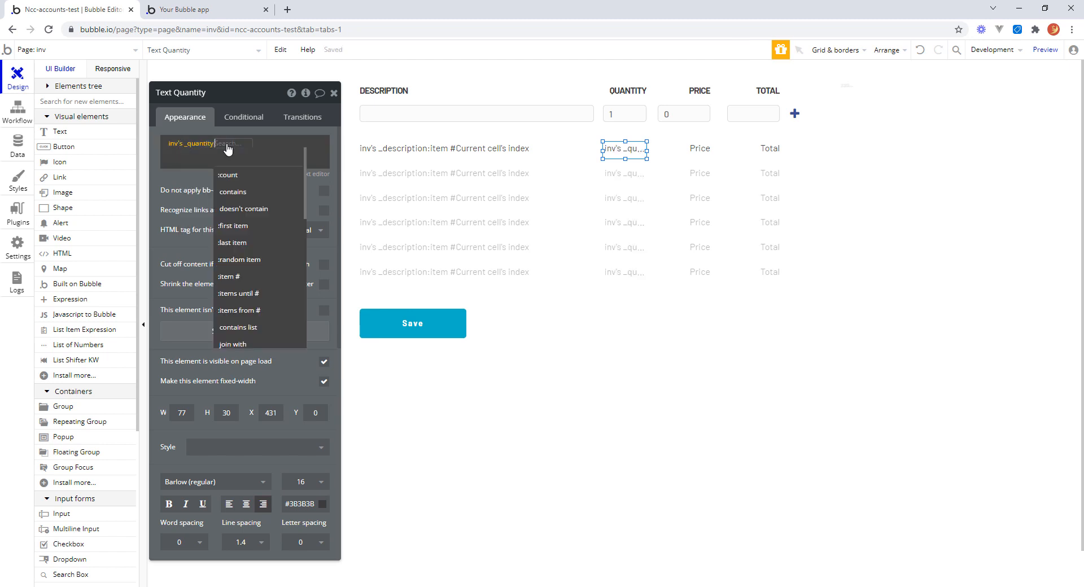
left_click(225, 144)
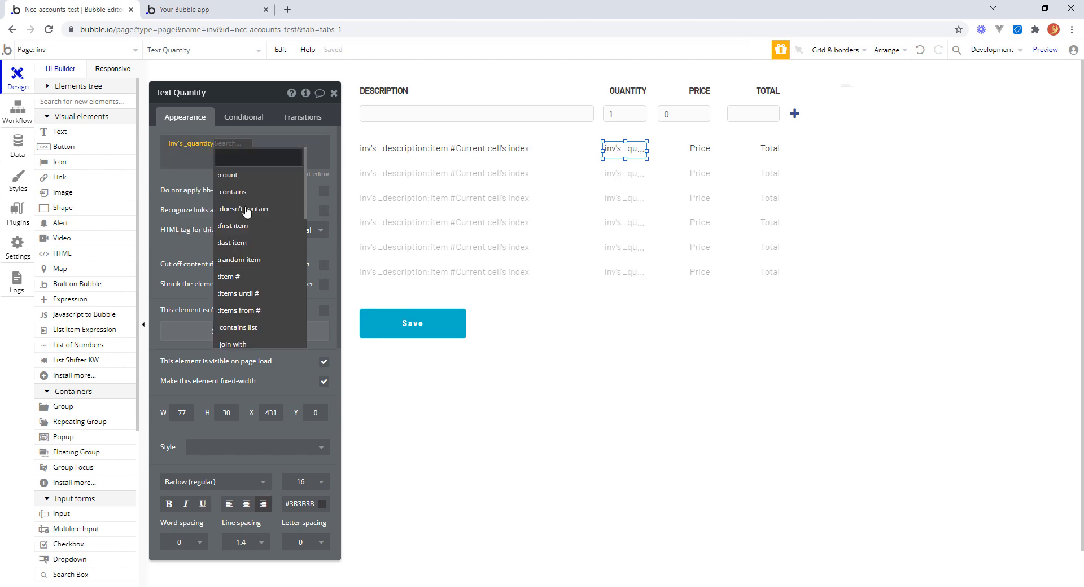
left_click(249, 278)
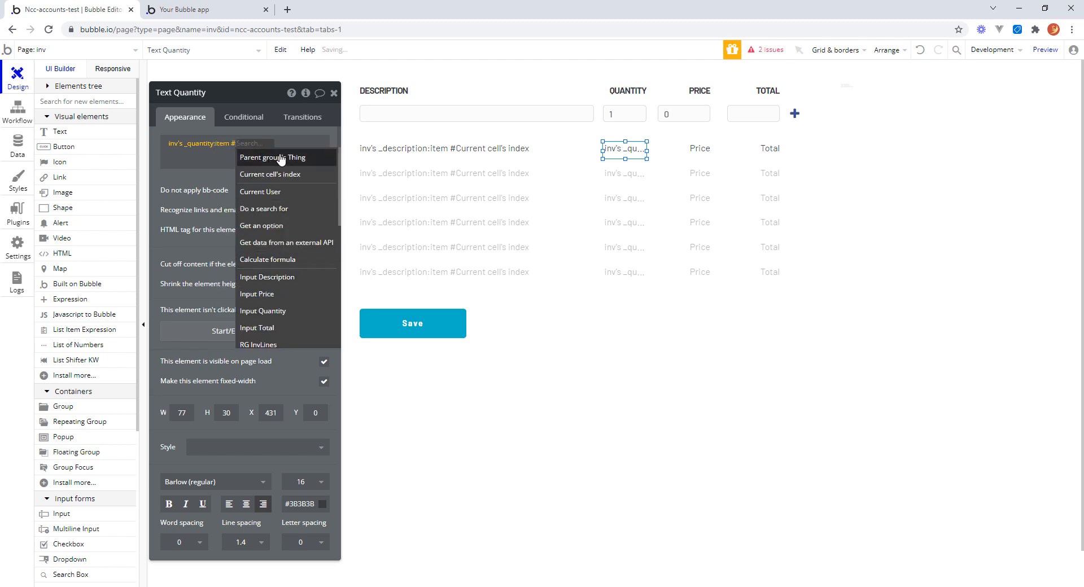
left_click(289, 178)
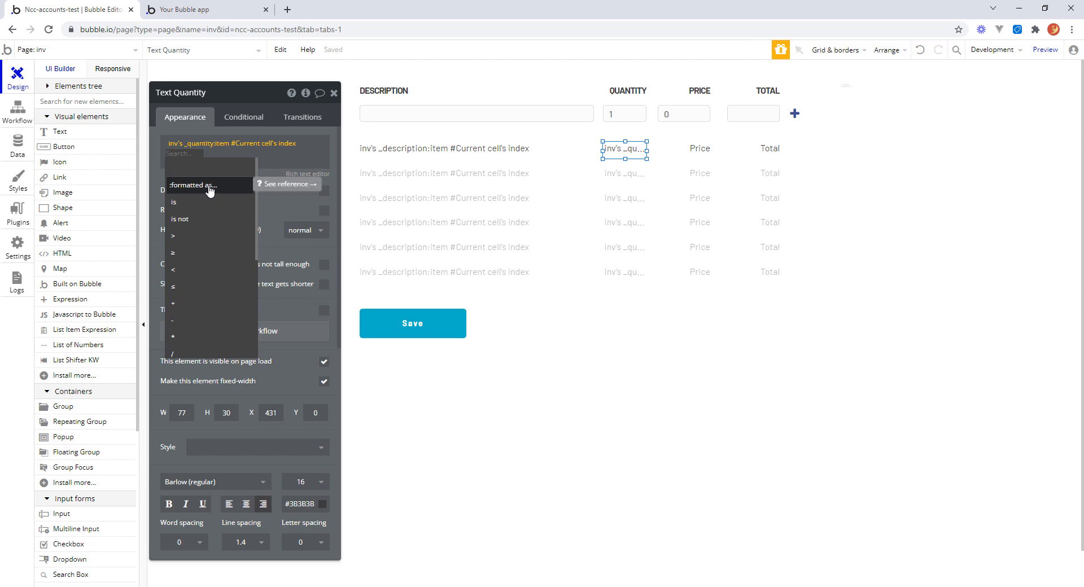
Step: Format the Quantity text's dynamic value as a number with 0 decimal places
left_click(210, 187)
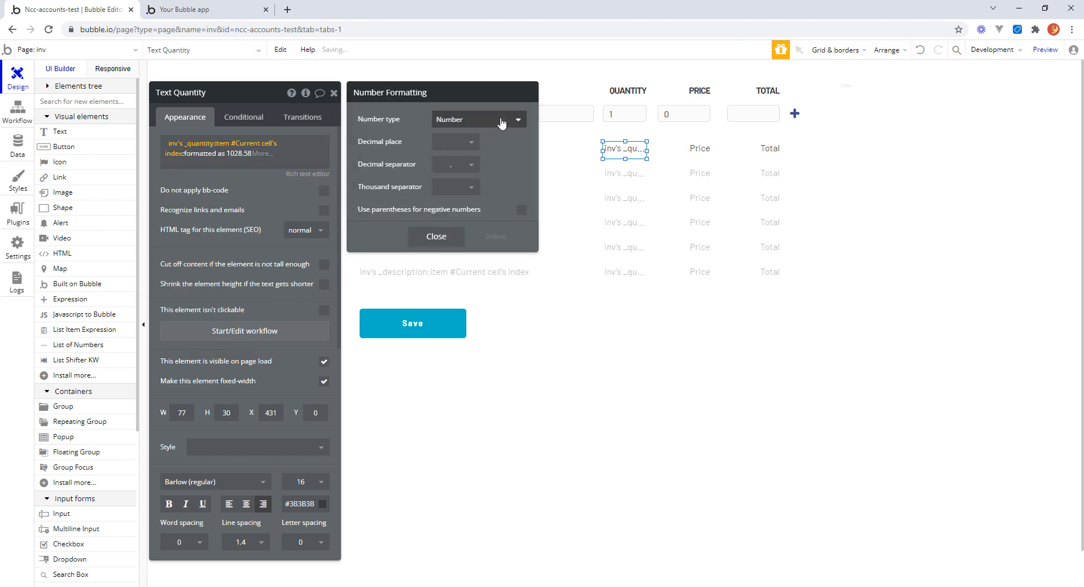
left_click(472, 143)
left_click(449, 166)
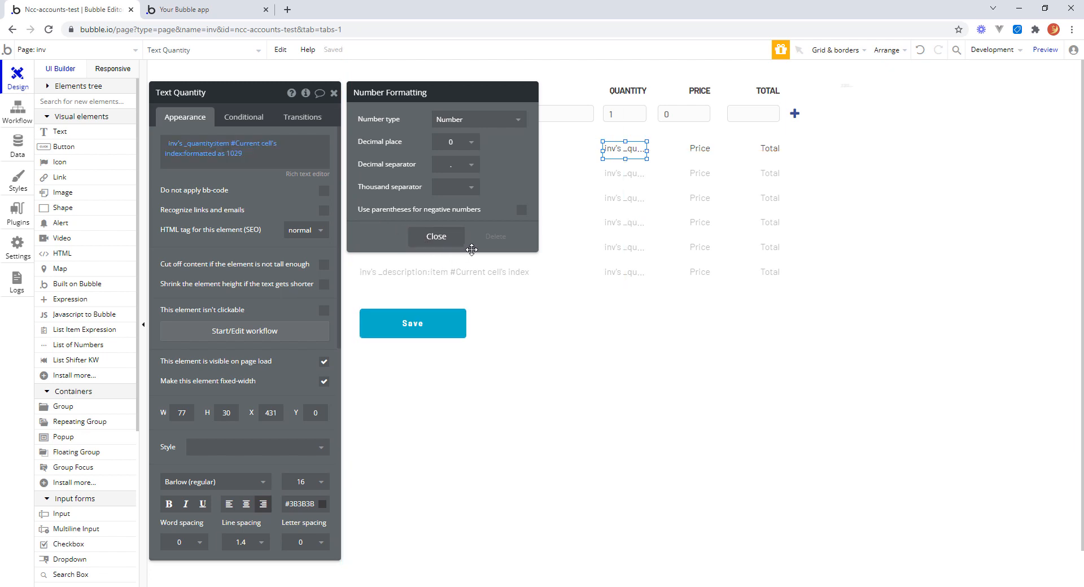
left_click(436, 236)
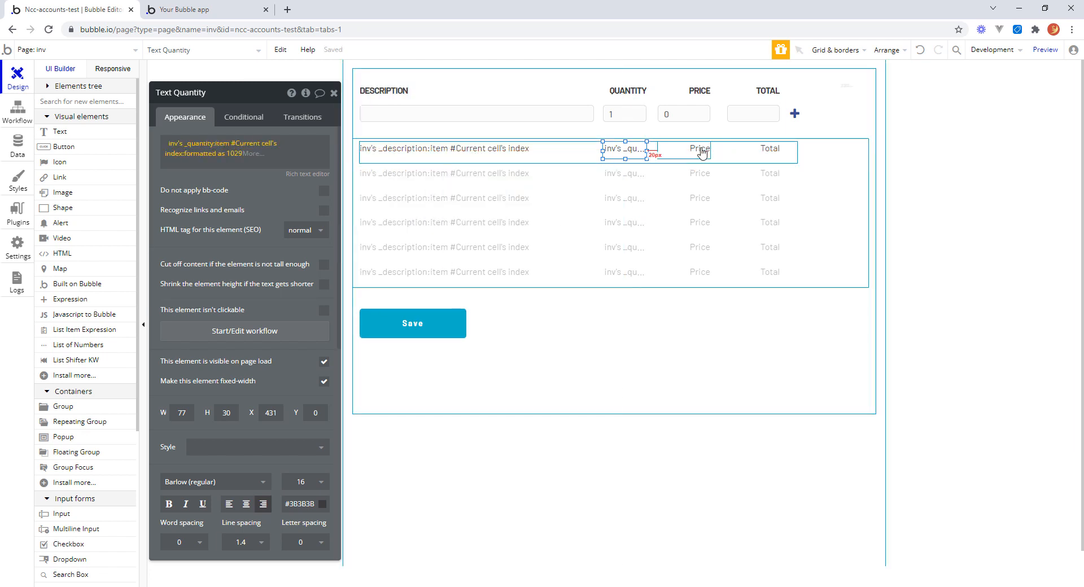
Step: Replace the Price text in the first row of RG InvLines with inv's _price:item #Current cell's index
left_click(702, 152)
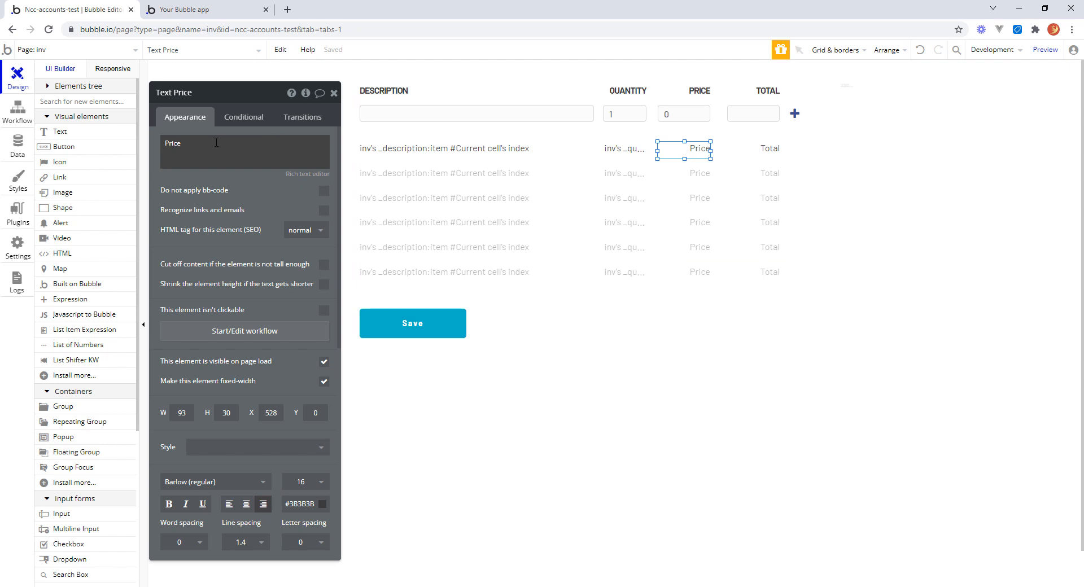
right_click(216, 142)
left_click(263, 171)
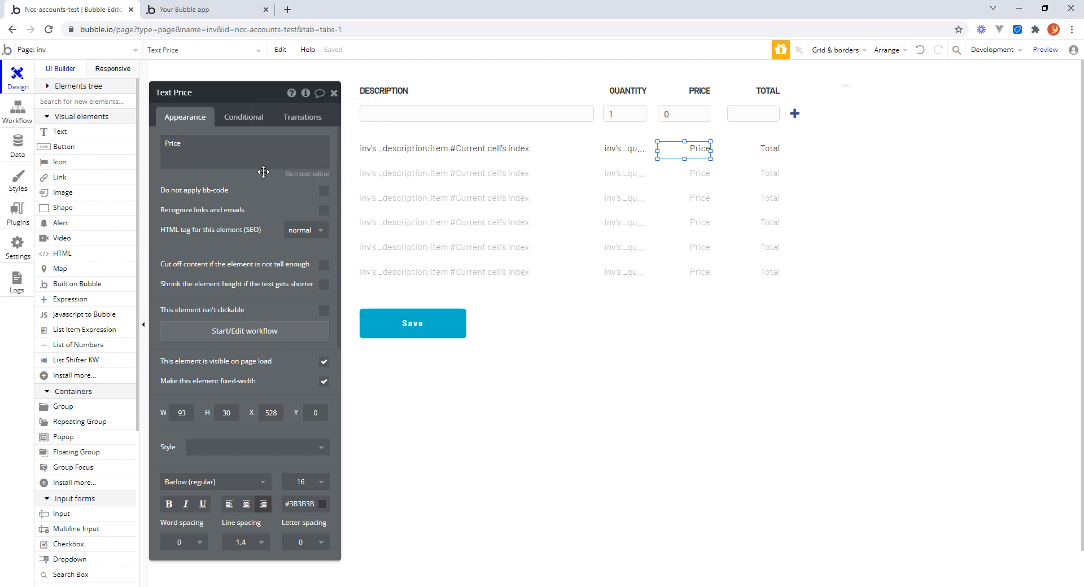
left_click(234, 148)
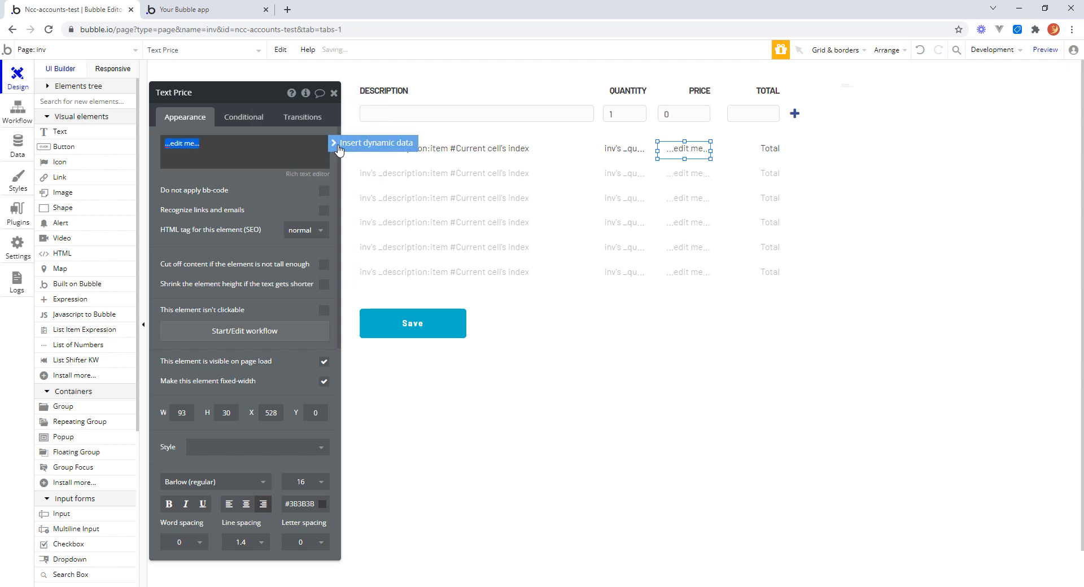
left_click(336, 148)
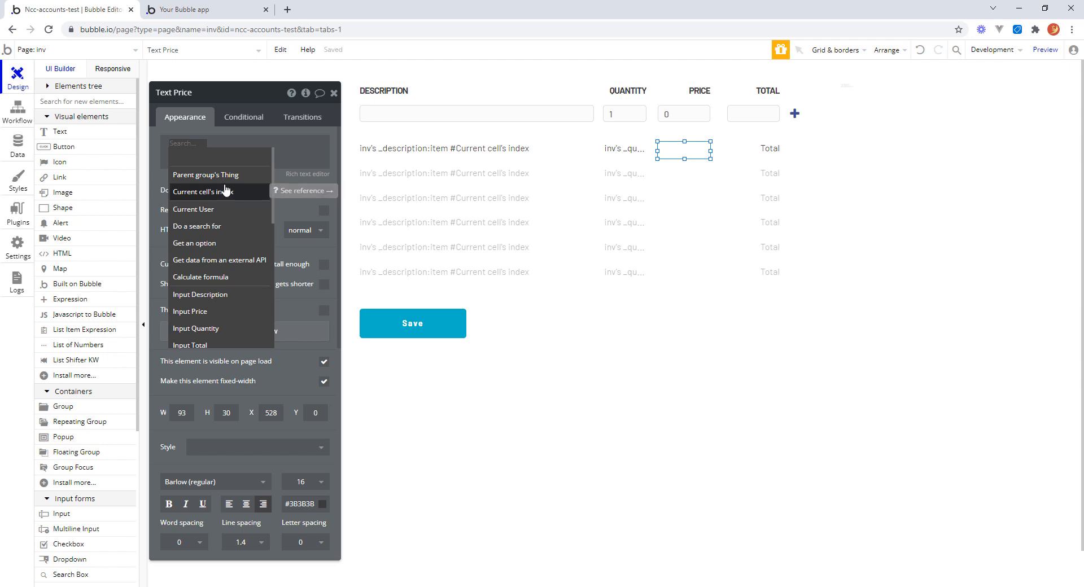
type("inv")
left_click(192, 209)
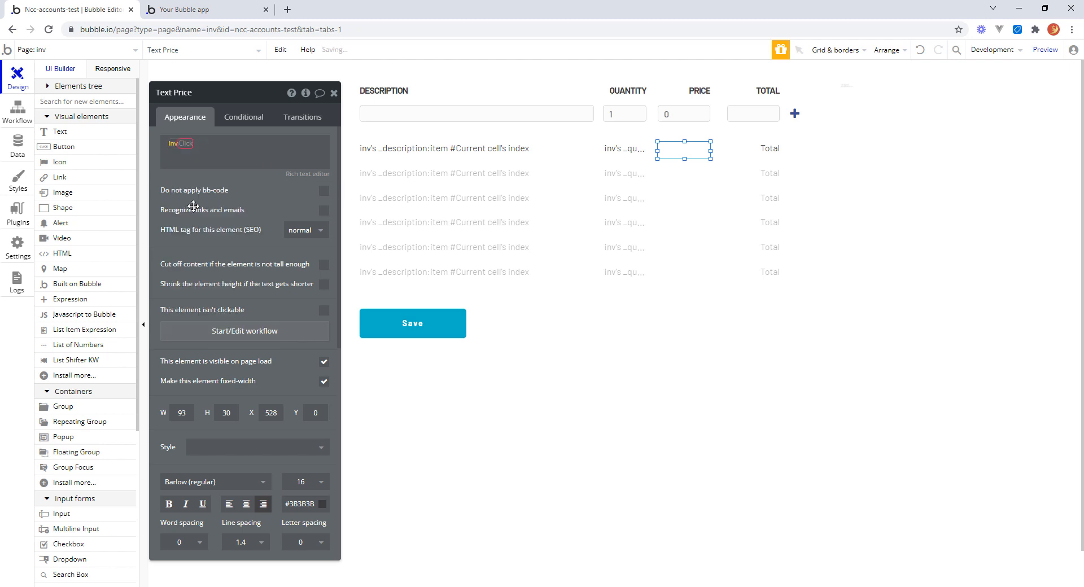
left_click(220, 178)
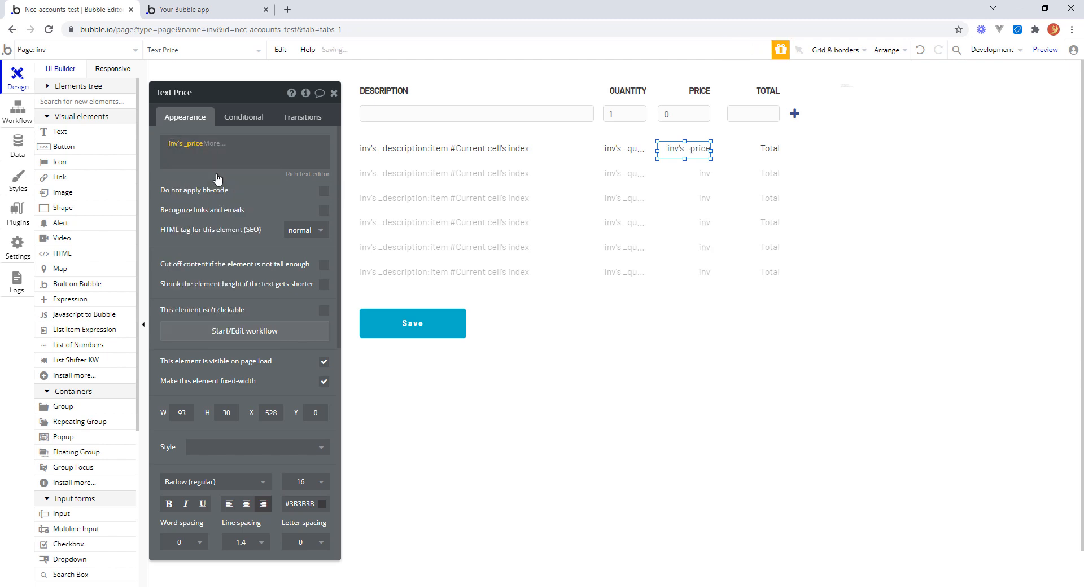
left_click(218, 148)
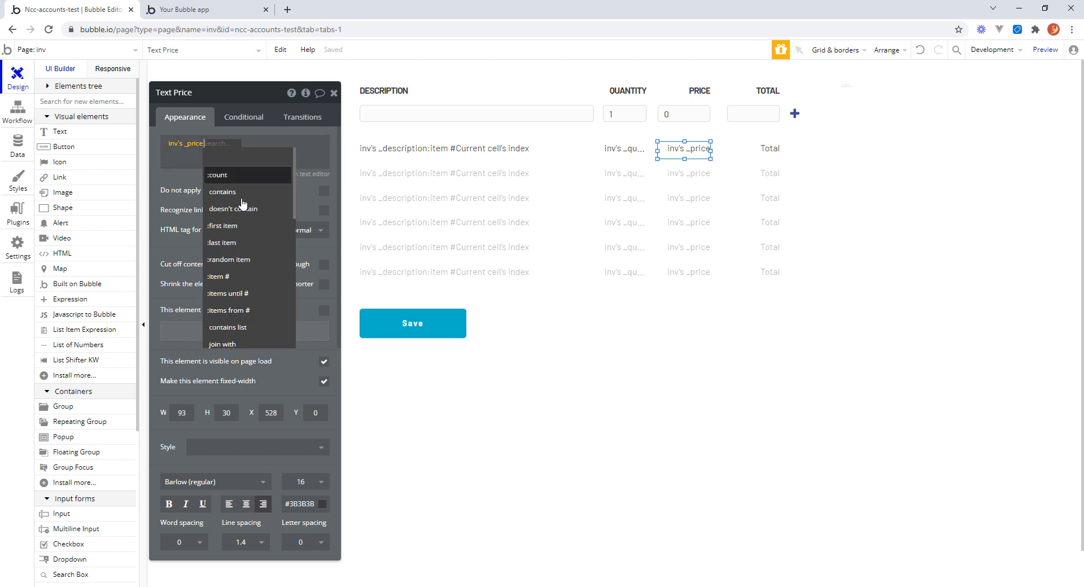
left_click(236, 277)
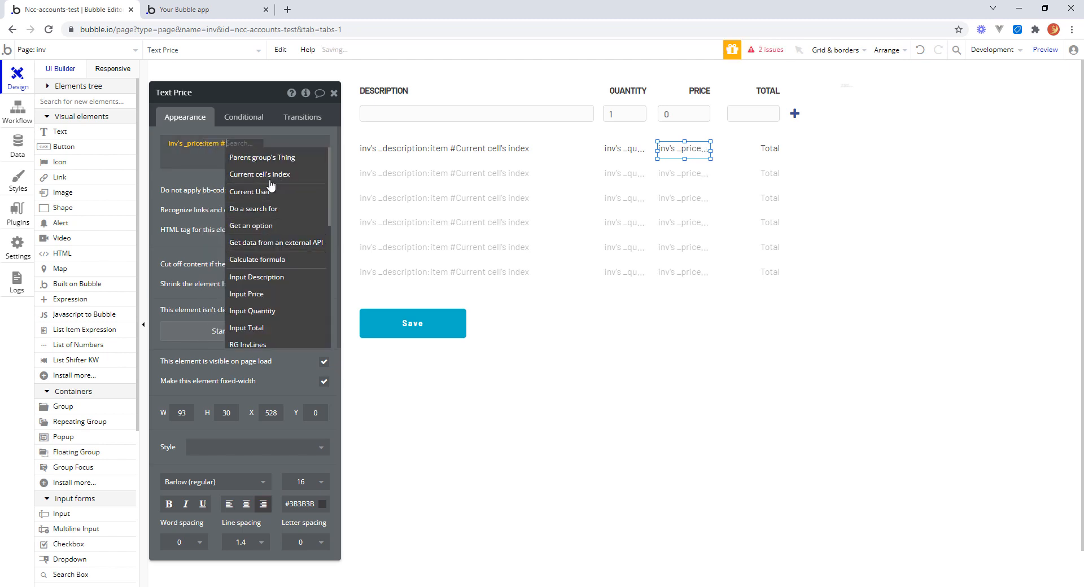
left_click(276, 178)
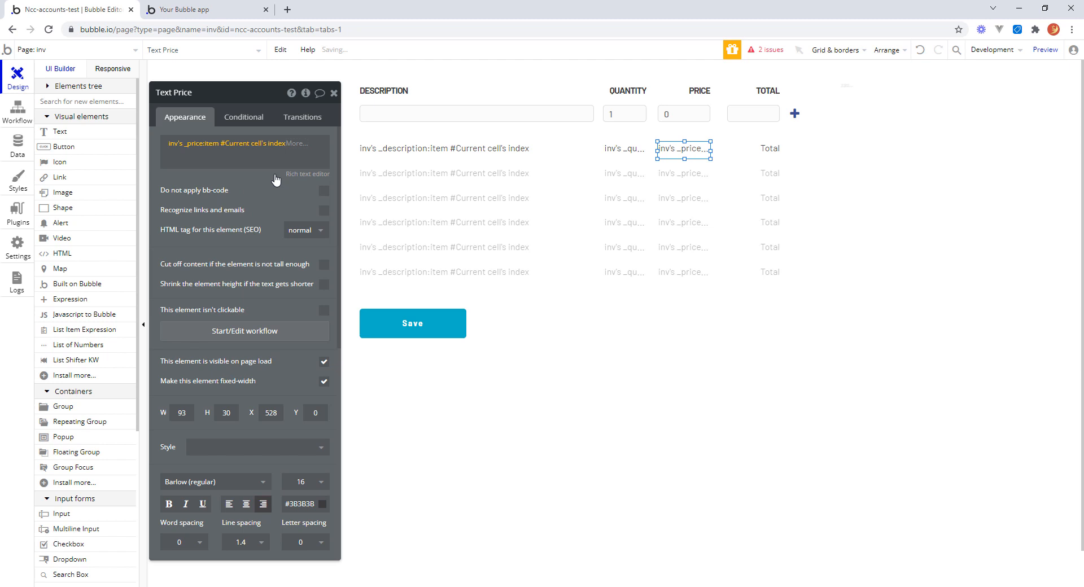
Step: Format the Price text's dynamic value as a number with 2 decimal places and a comma thousand separator
left_click(301, 145)
left_click(316, 174)
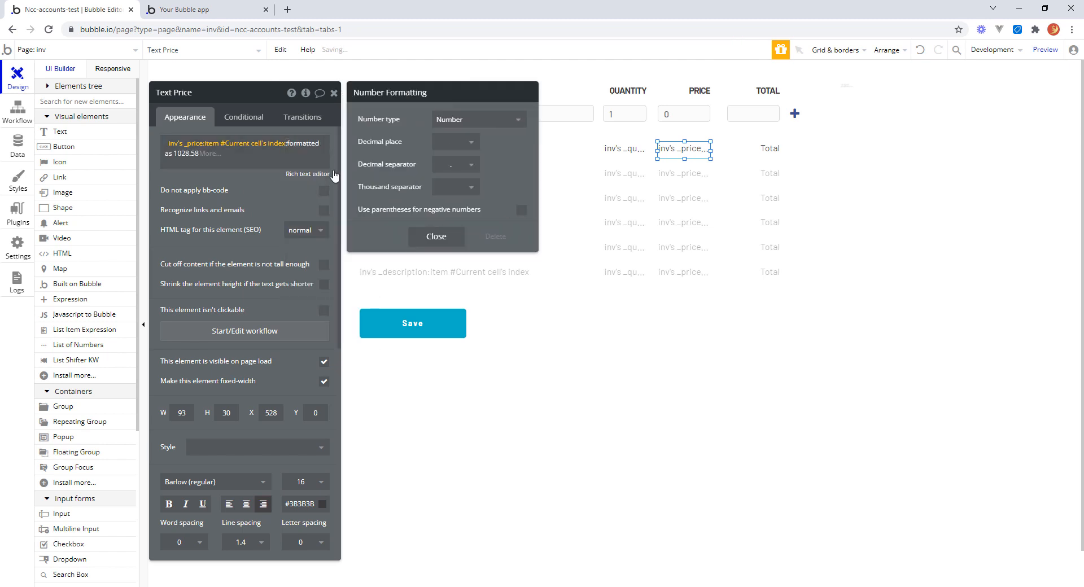
left_click(472, 150)
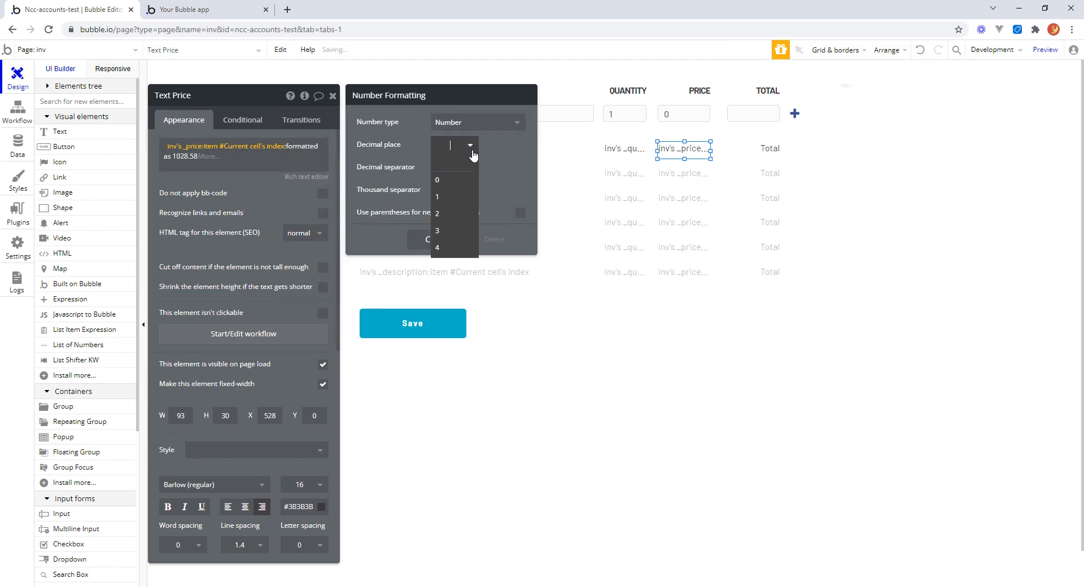
left_click(446, 213)
left_click(474, 192)
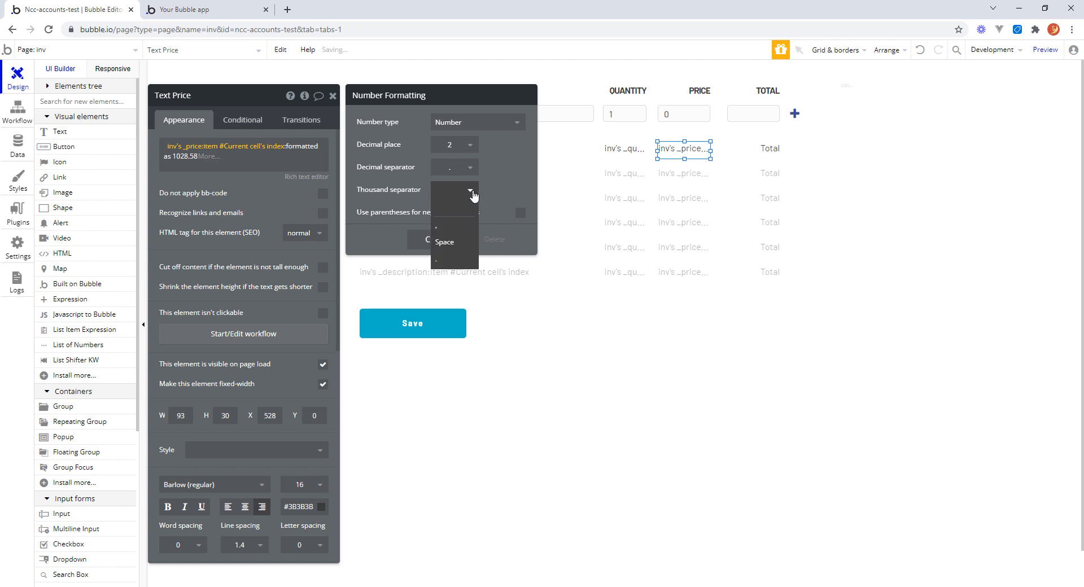
left_click(446, 226)
left_click(434, 239)
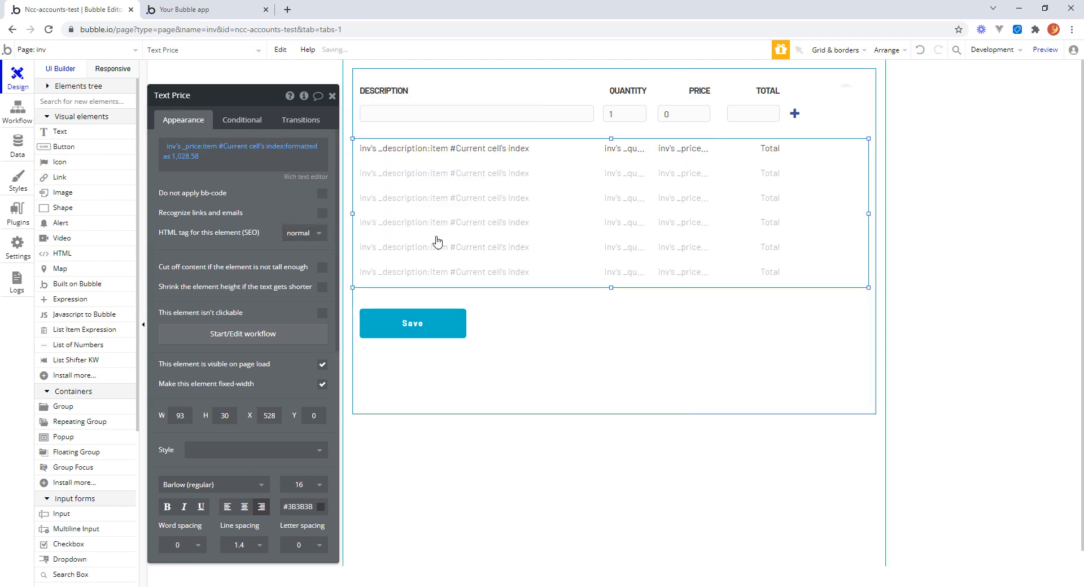
left_click(436, 237)
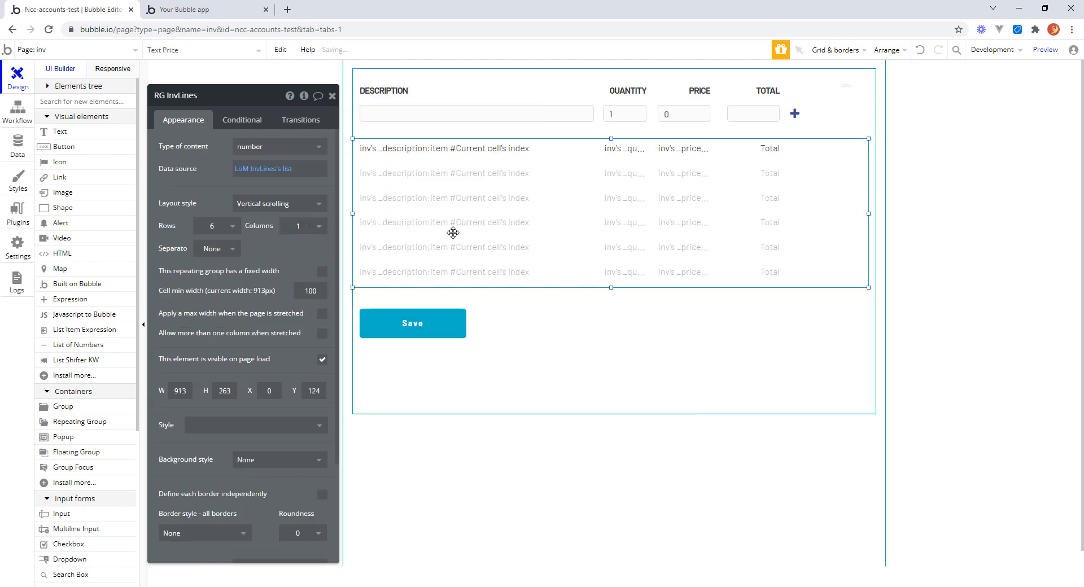
Step: Replace the Total text in the first row of RG InvLines with inv's _total:item #Current cell's index
left_click(767, 148)
left_click(227, 147)
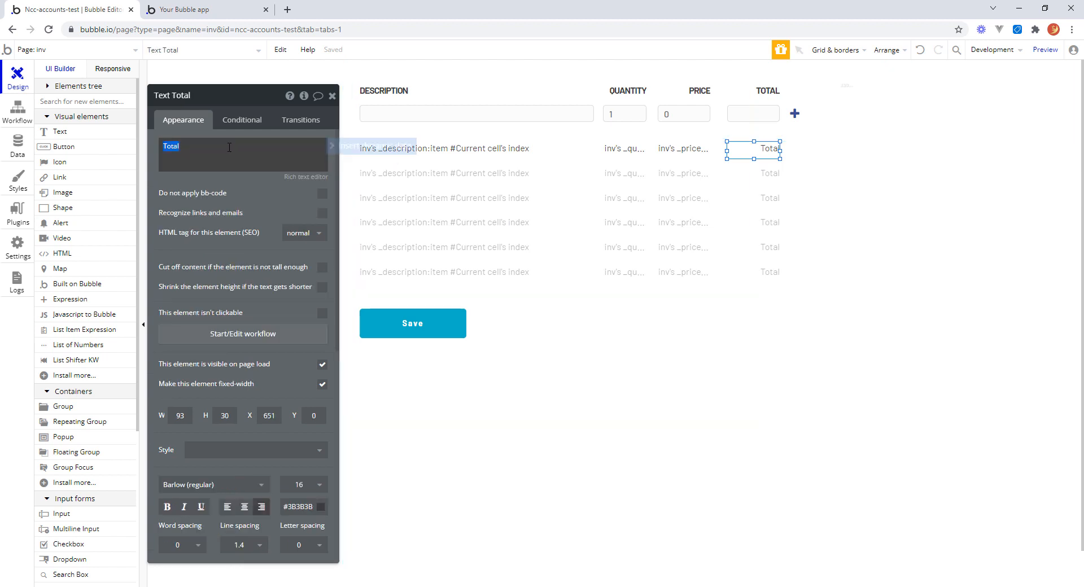
right_click(228, 148)
left_click(301, 181)
right_click(251, 159)
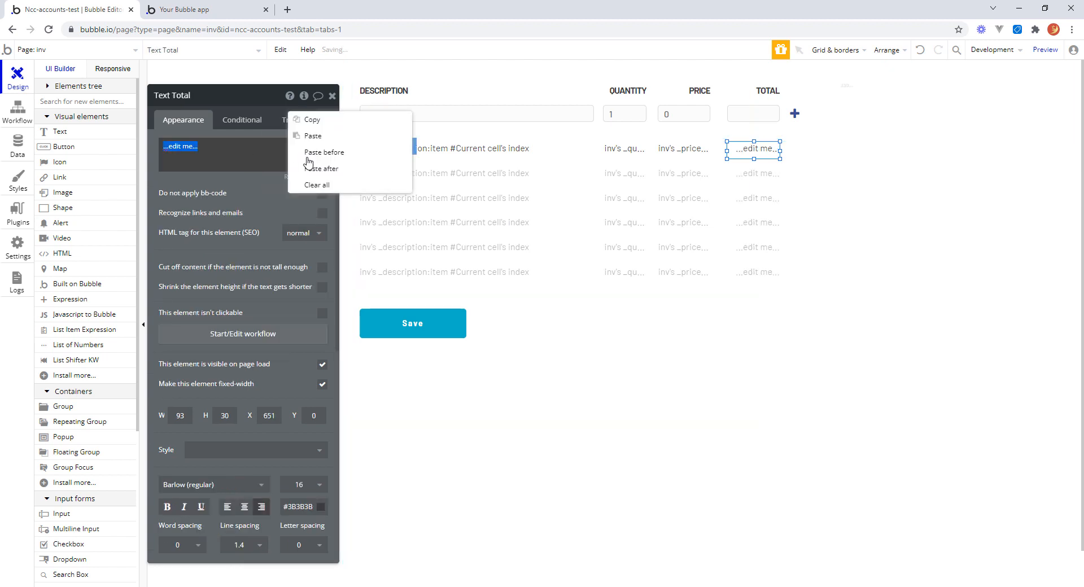
left_click(238, 162)
left_click(260, 143)
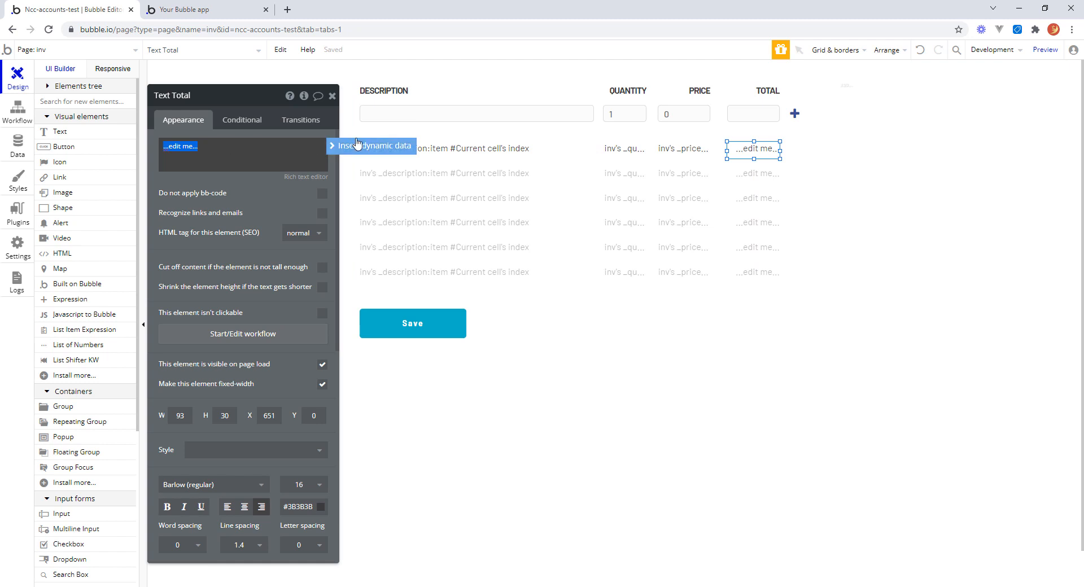
left_click(364, 149)
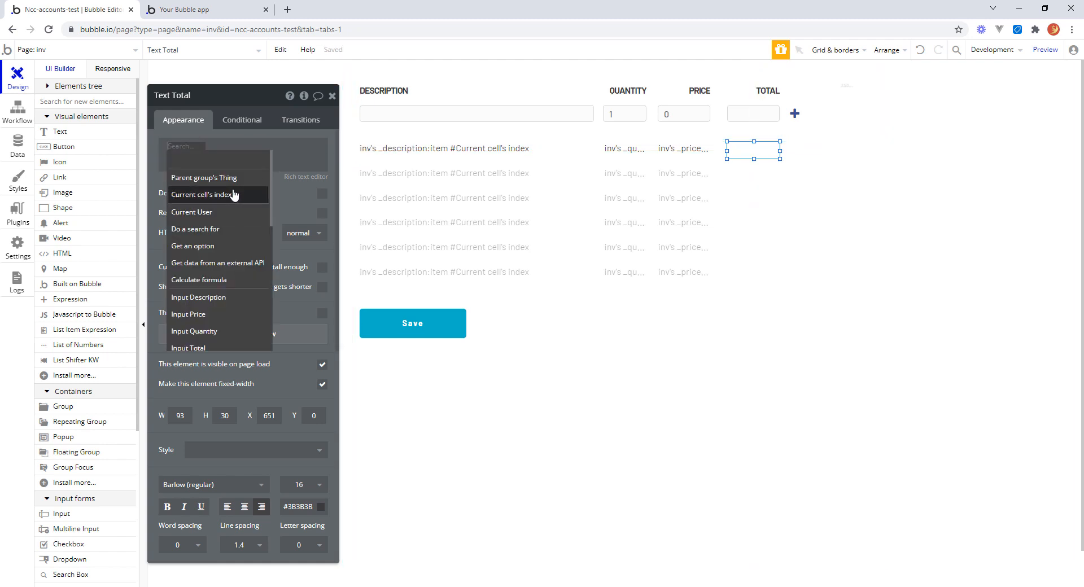
type("inv")
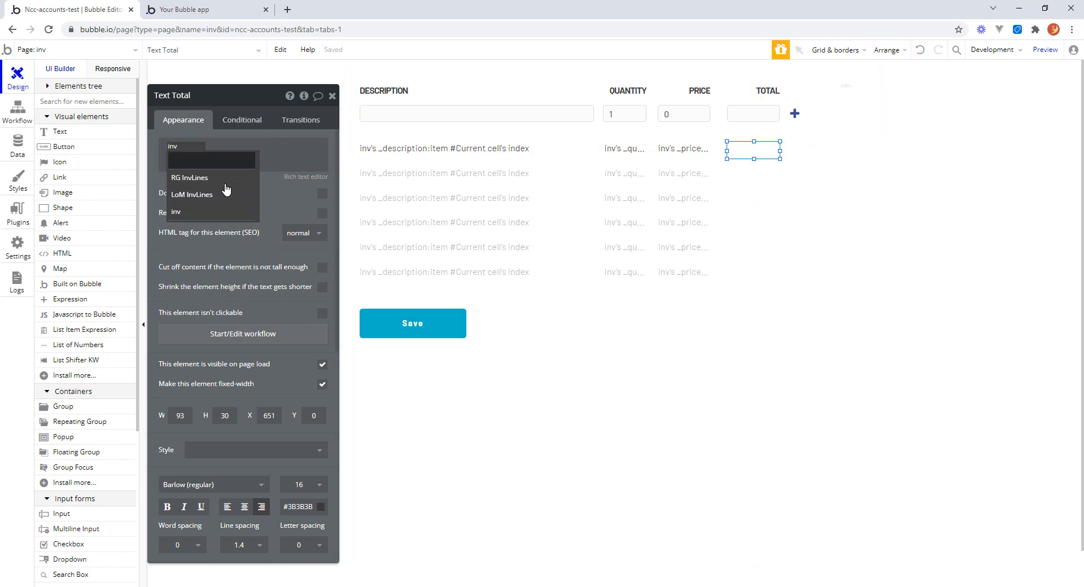
left_click(178, 211)
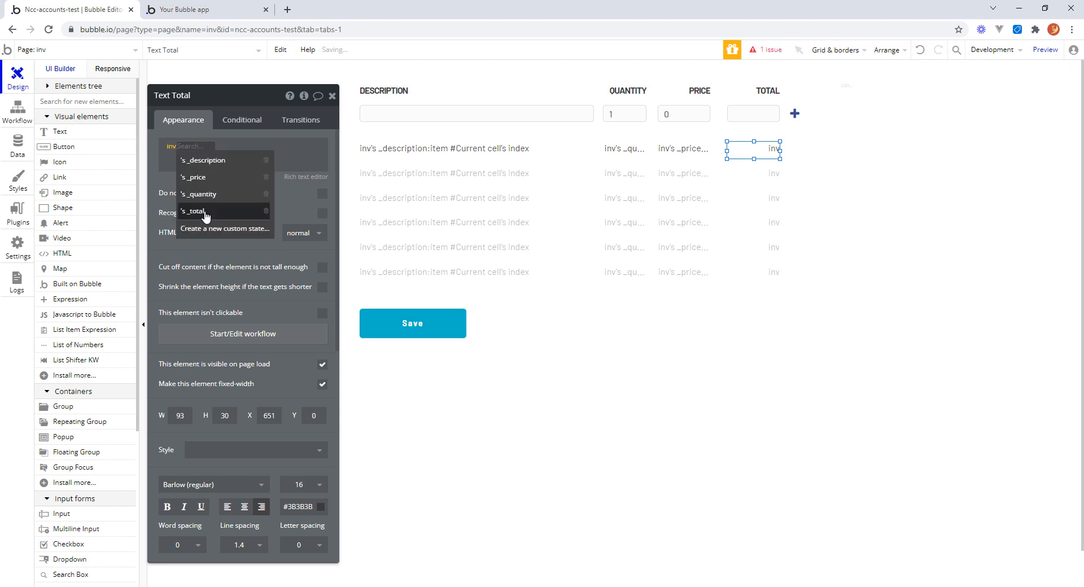
left_click(198, 211)
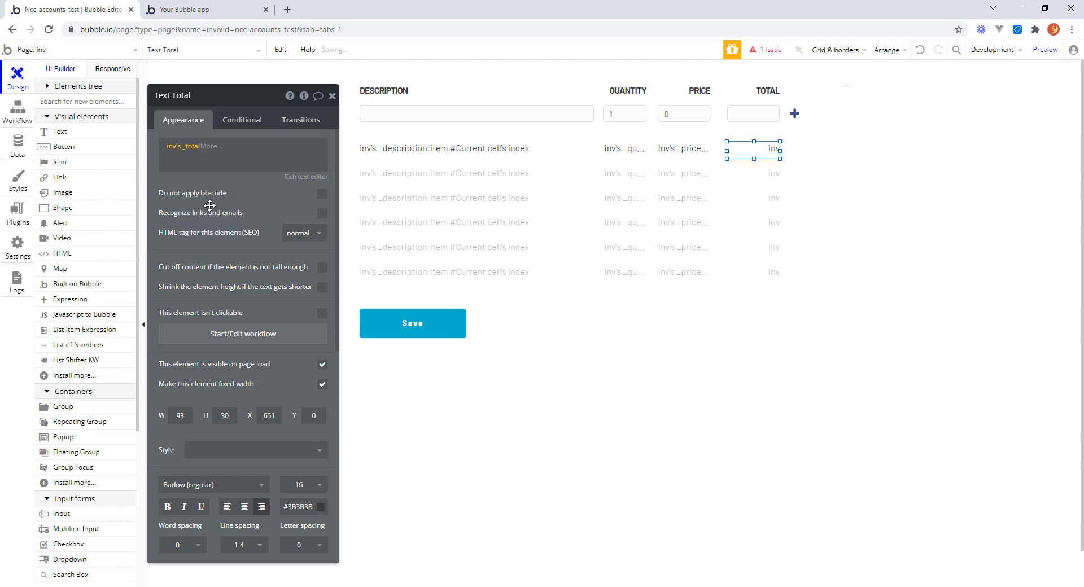
left_click(211, 147)
left_click(230, 280)
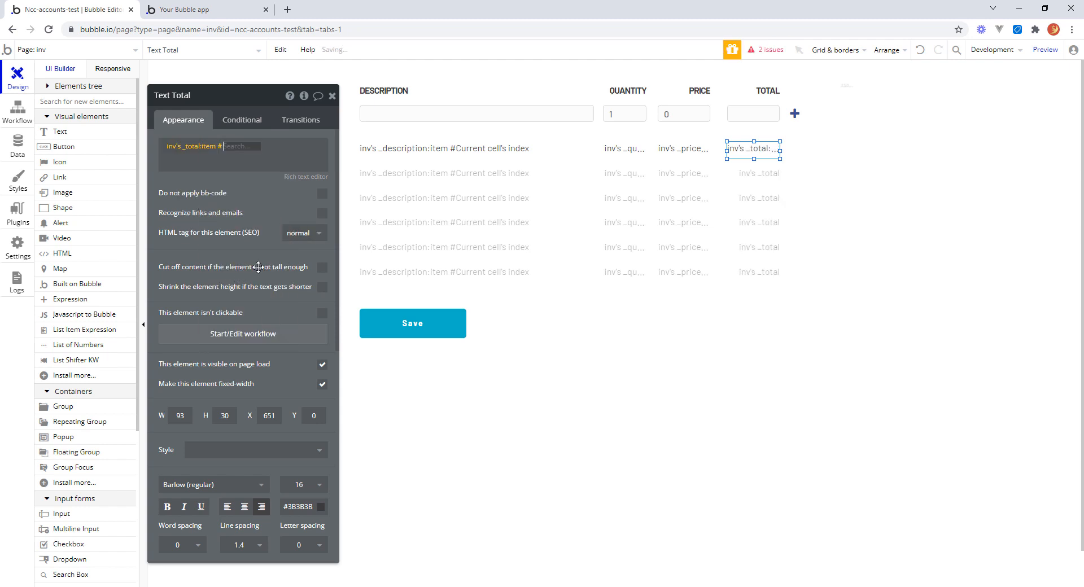
left_click(289, 178)
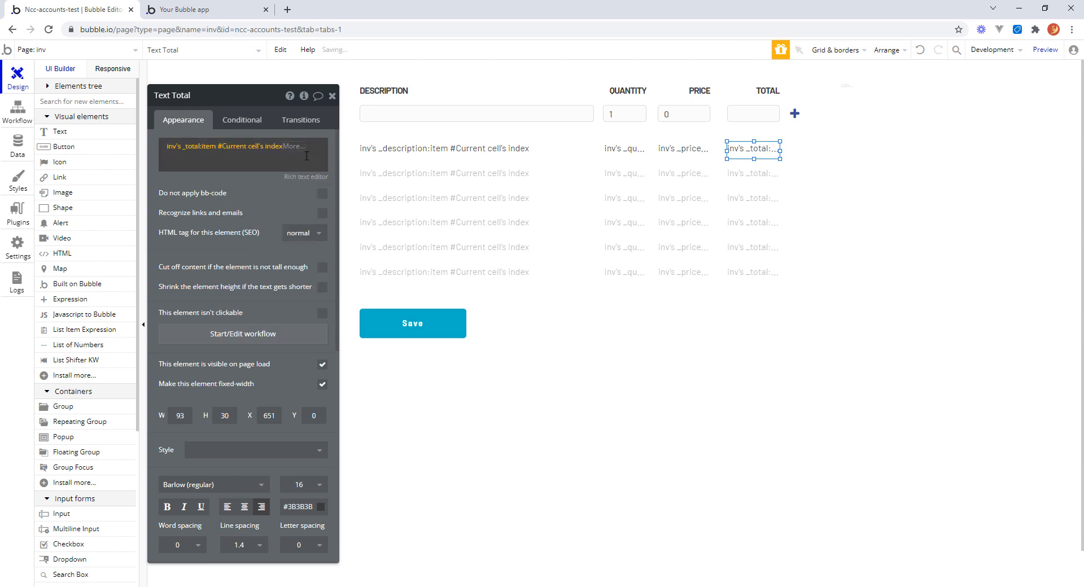
Step: Format the Total text's dynamic value as a number with 2 decimal places and a comma thousand separator, and close its properties
left_click(297, 146)
left_click(310, 180)
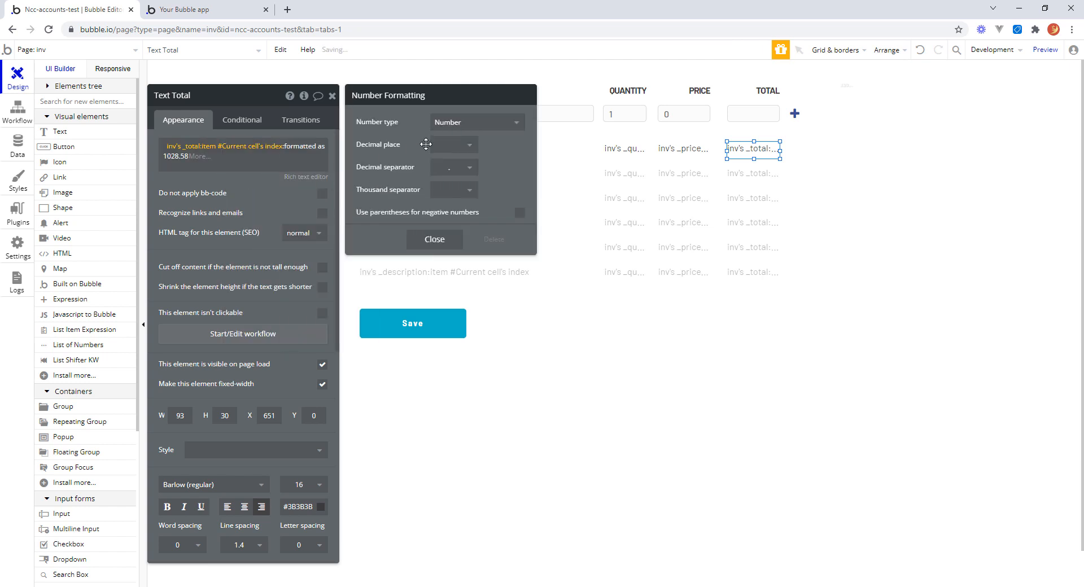
left_click(470, 146)
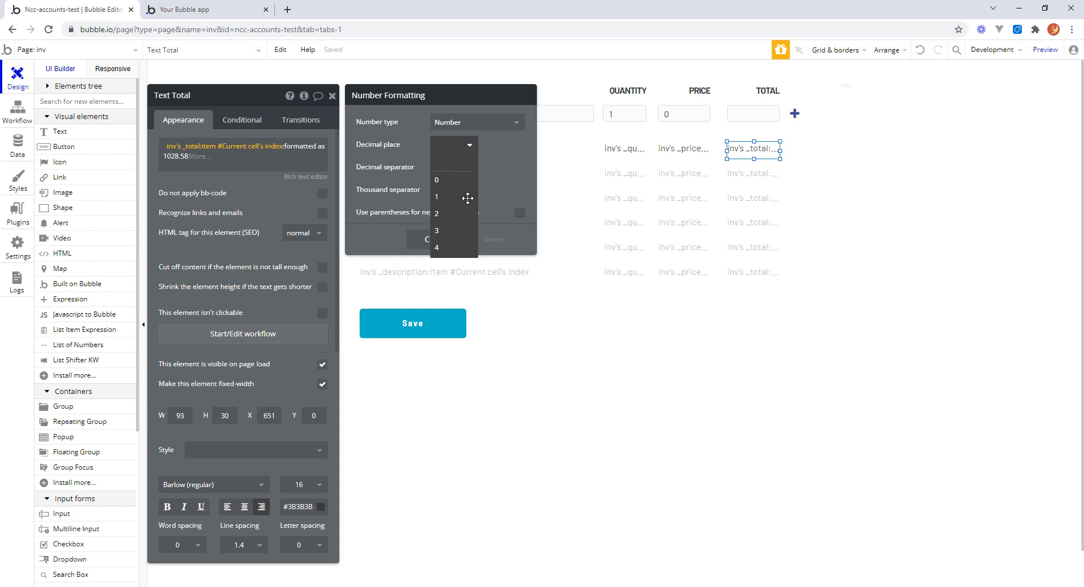
left_click(452, 214)
left_click(472, 195)
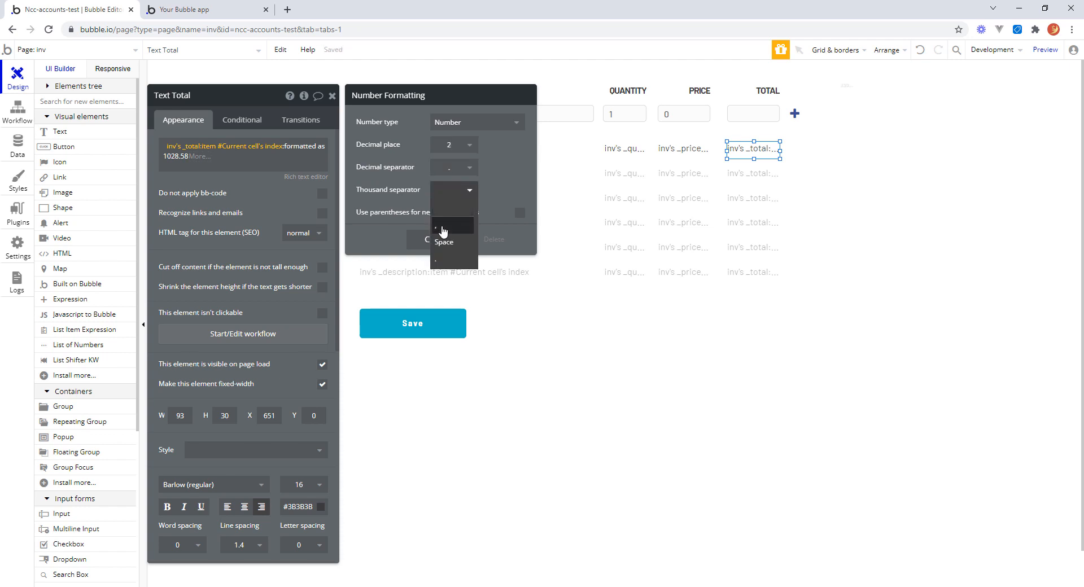
left_click(452, 214)
left_click(435, 239)
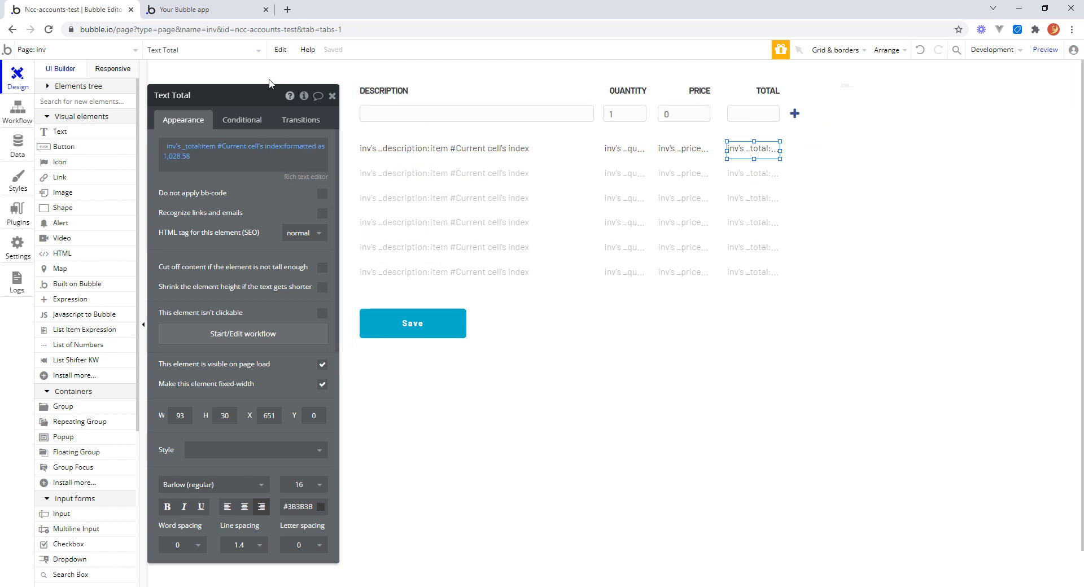
left_click(332, 96)
Step: Switch to the invoice preview, refresh it, and fill a new line with description Super Sprocket, quantity 2 and price 18
left_click(212, 14)
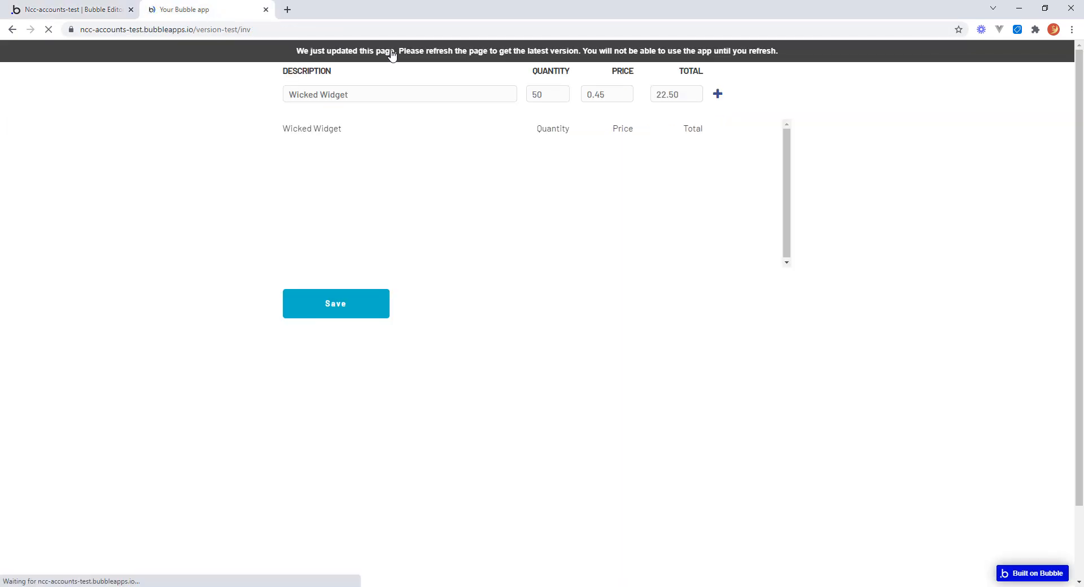
left_click(347, 90)
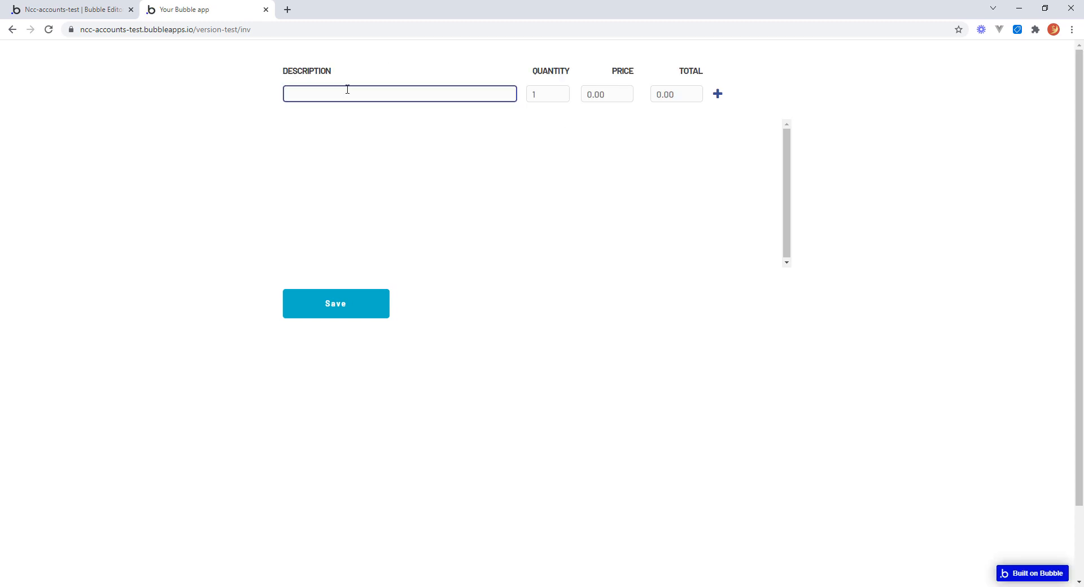
type("Super Sprocket")
key("Tab")
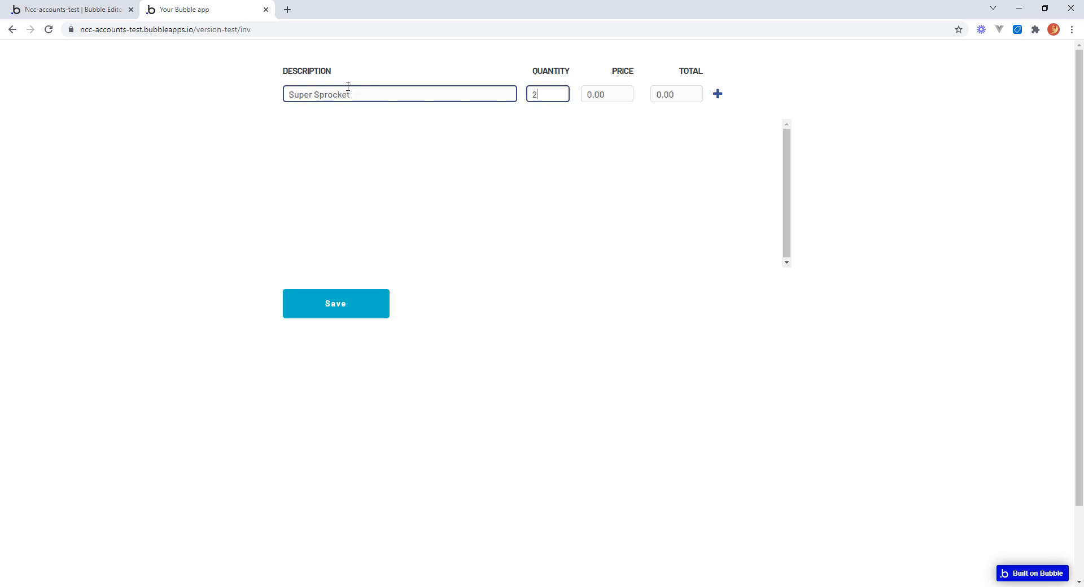
type("2")
key("Tab")
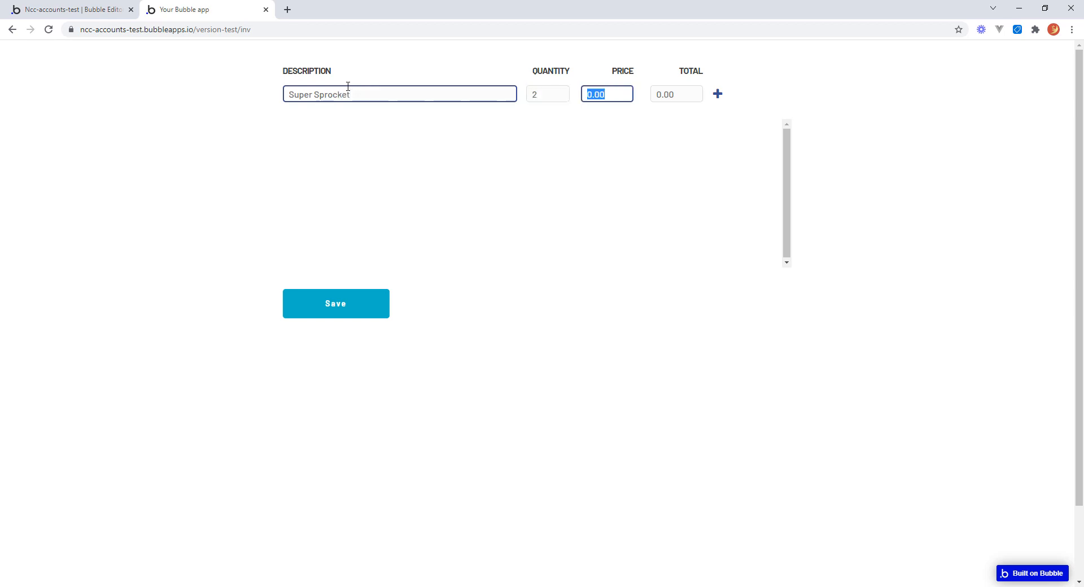
type("187")
key("Tab")
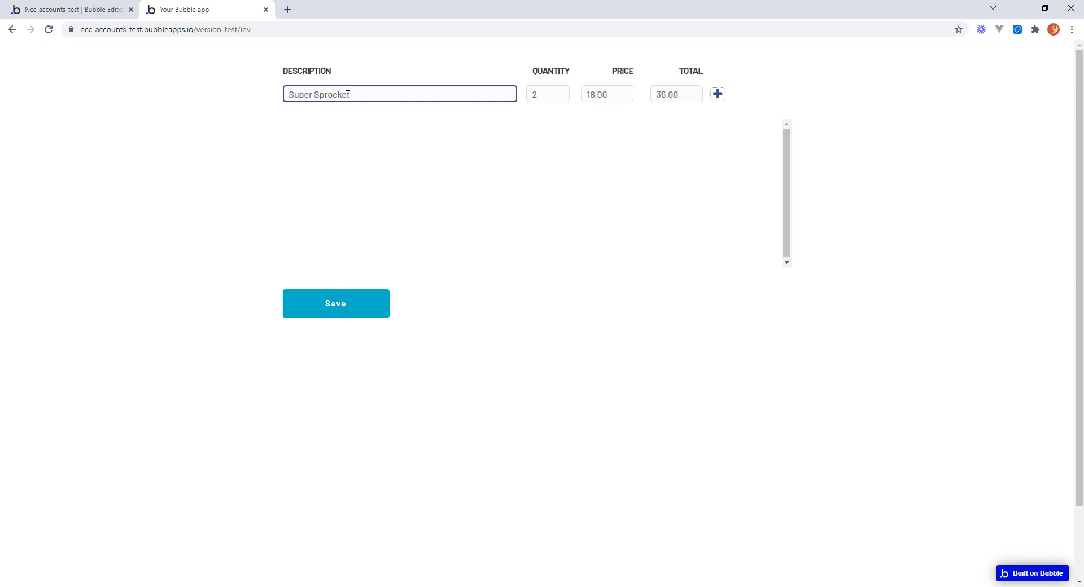
Step: Correct the Super Sprocket line's price to 18.70 and add the line to the invoice list
left_click(603, 93)
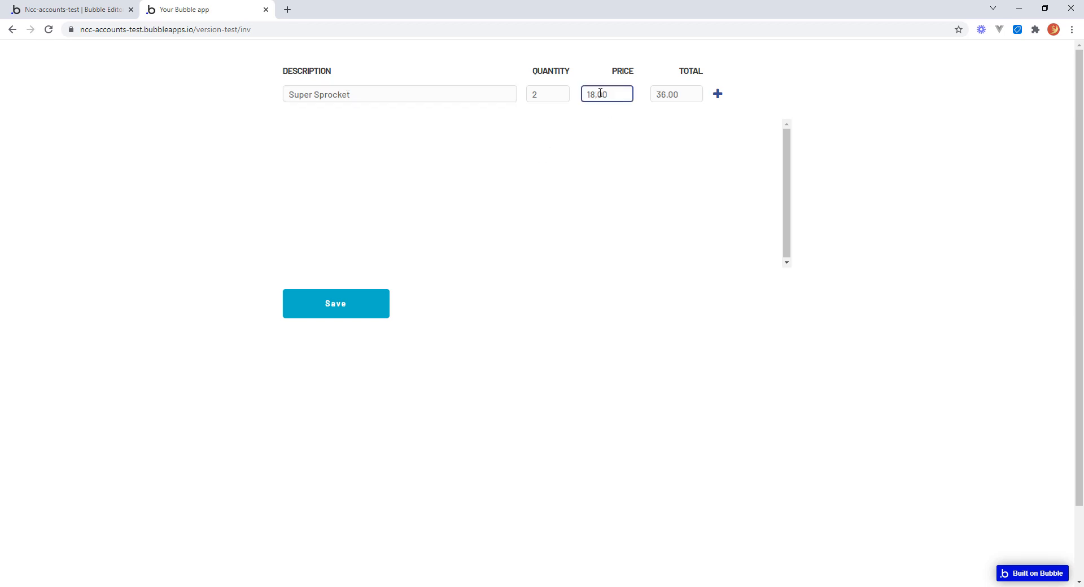
left_click_drag(600, 93, 612, 94)
type("70")
left_click(717, 94)
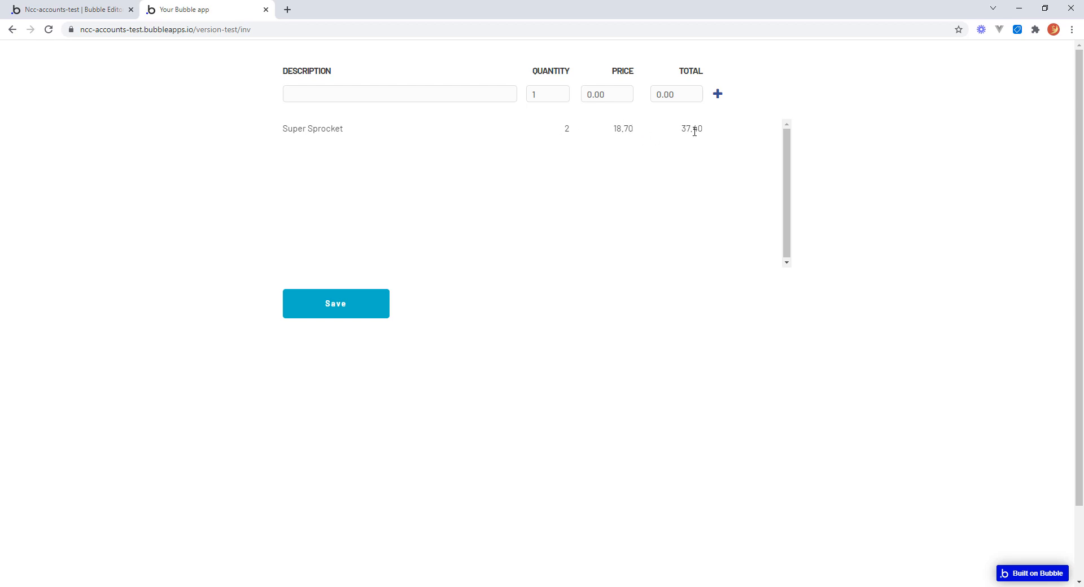
Step: Add an invoice line for Wicked Widget with quantity 30 and price 0.65
left_click(367, 100)
type("Wi")
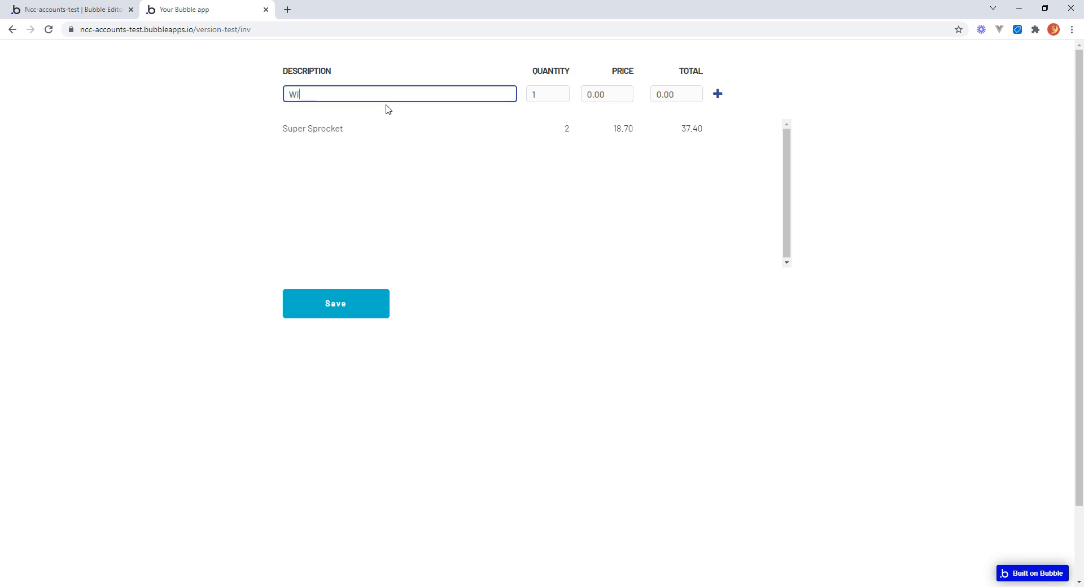
type("cked Widget")
key("Tab")
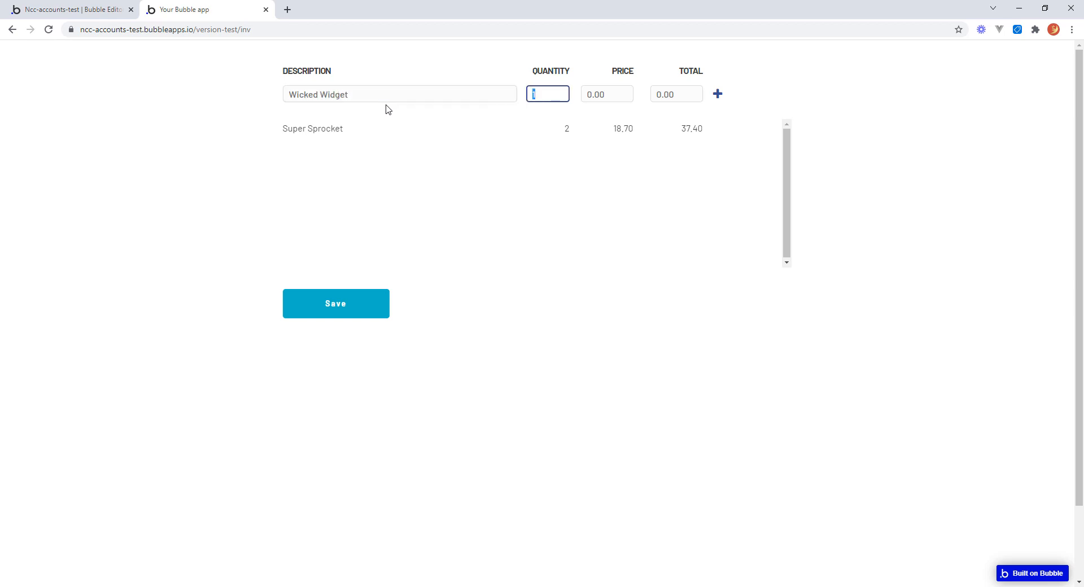
key("Tab")
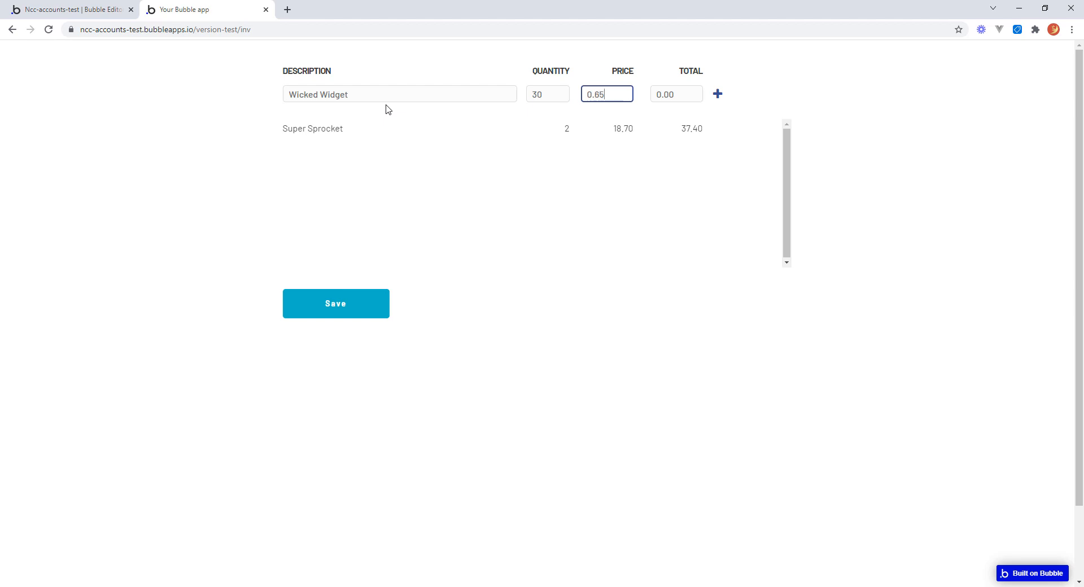
left_click(720, 98)
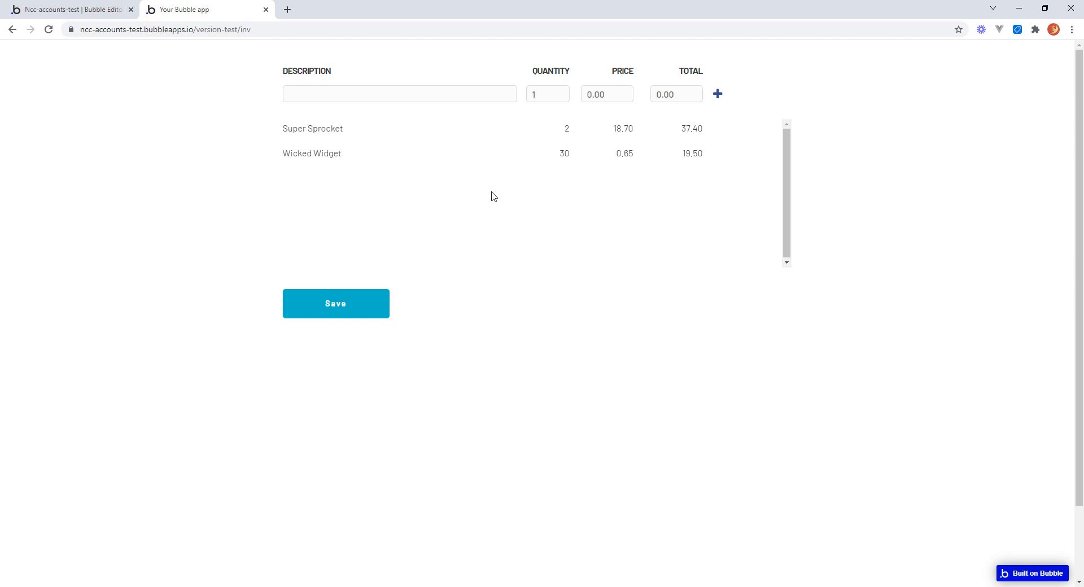
Step: Add an invoice line for Hammer with quantity 3 and price 11.00
left_click(329, 93)
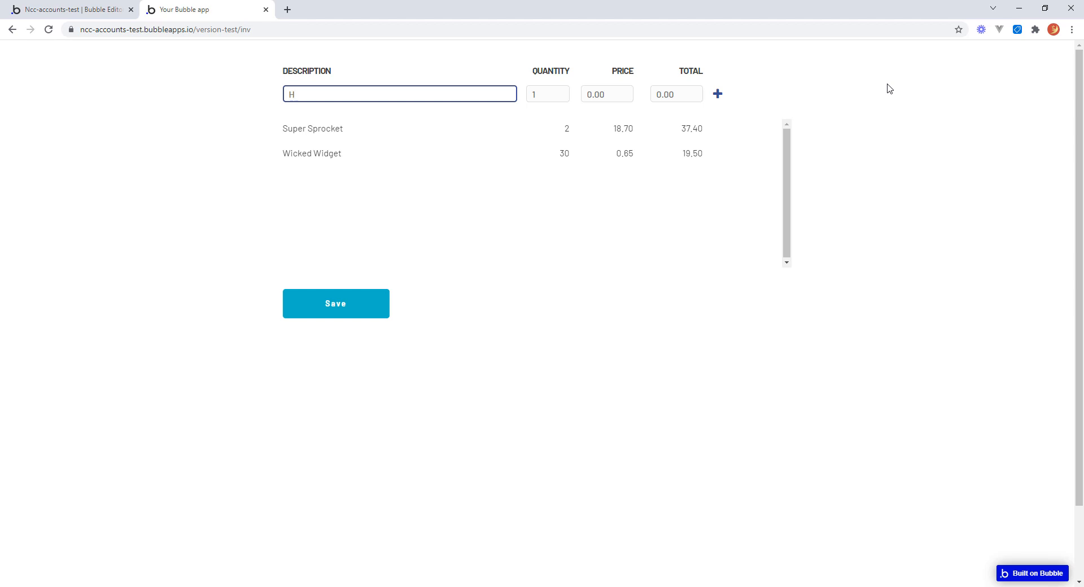
type("mmer")
key("Tab")
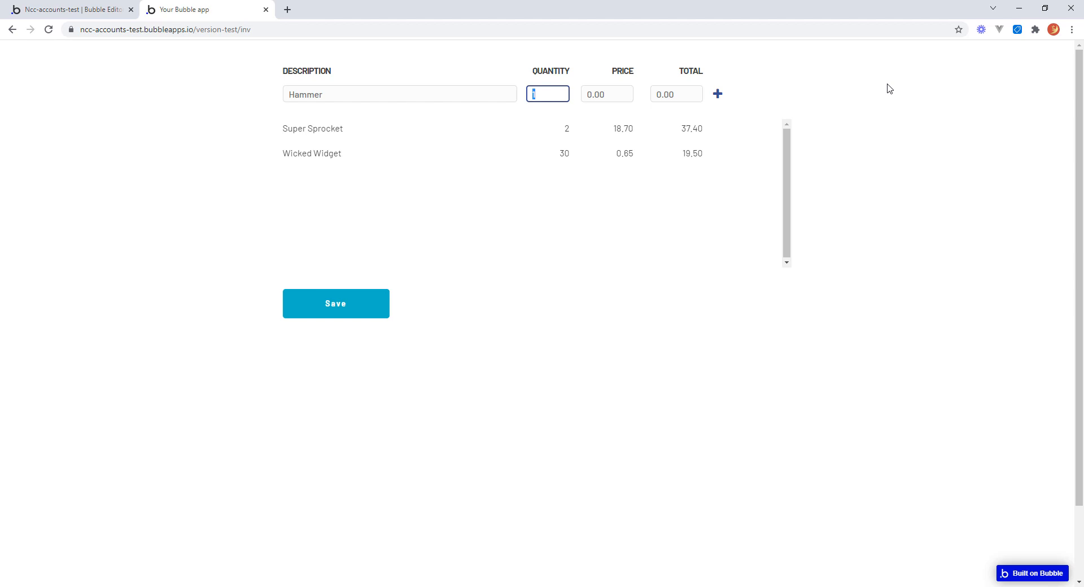
key("Tab")
key("shift+Tab")
type("3")
key("Tab")
type("11.00")
key("Tab")
left_click(718, 94)
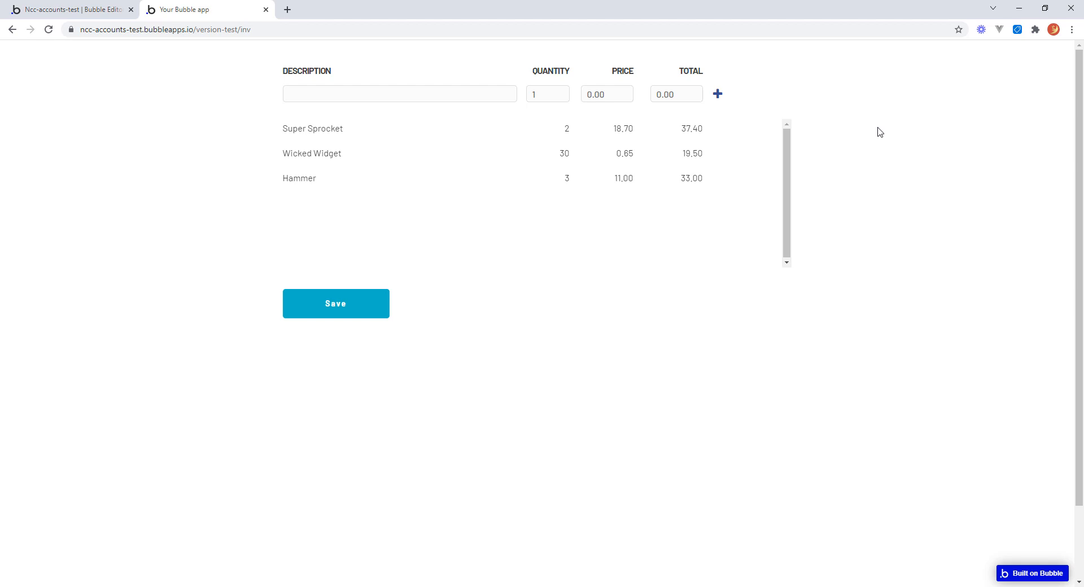
Step: Switch back to the Bubble editor and review the List Shifter Karma-Ware description among the installed plugins
left_click(94, 14)
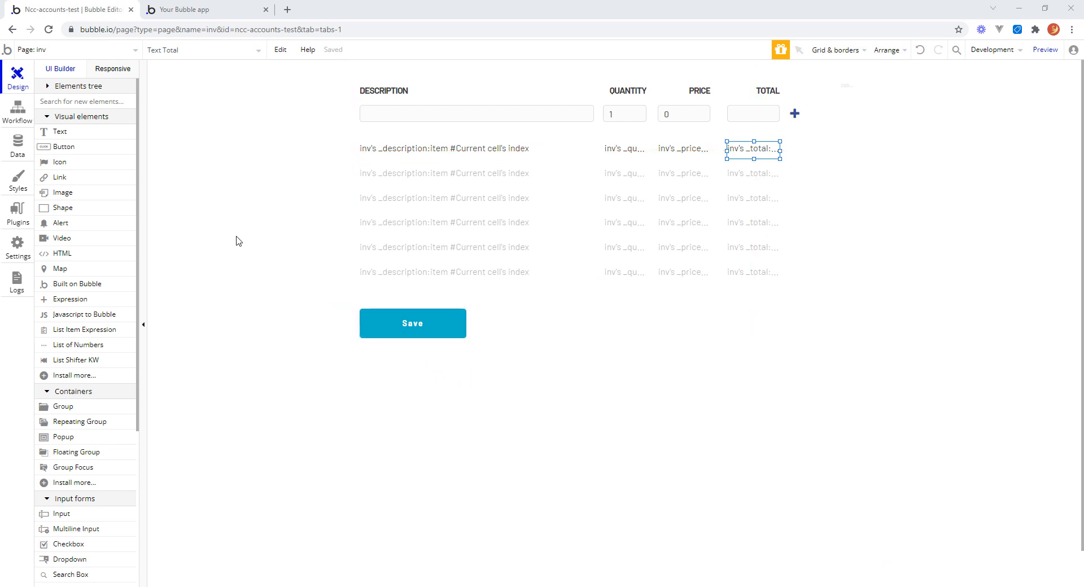
left_click(18, 213)
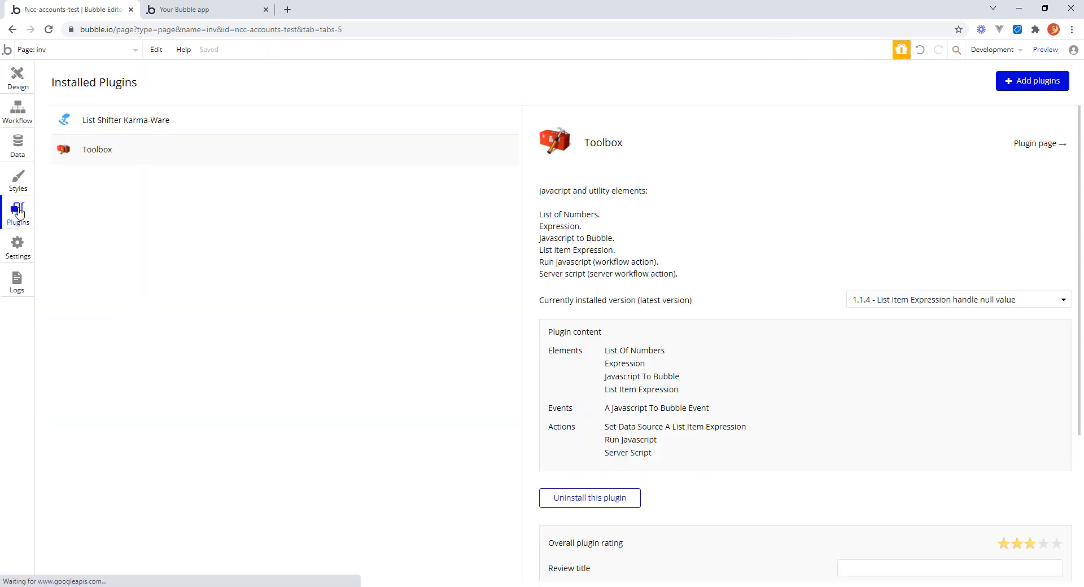
left_click(122, 124)
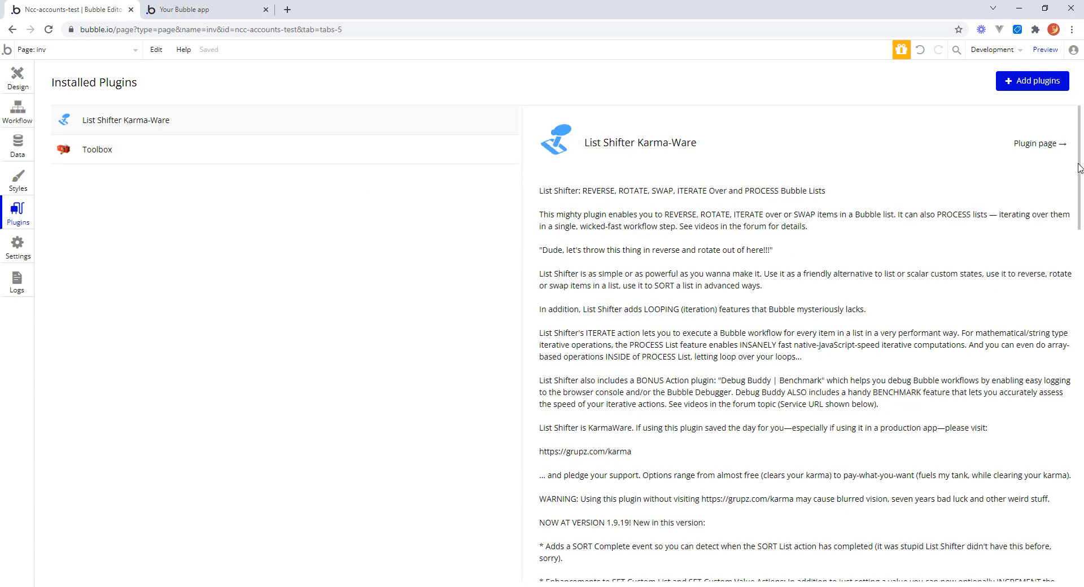
mouse_move(1080, 169)
left_mouse_down()
mouse_move(1080, 509)
mouse_move(1082, 153)
left_mouse_up()
Step: Place a List Shifter KW element on the page just below the LoM InvLines element and name it LS InvLines
left_click(22, 93)
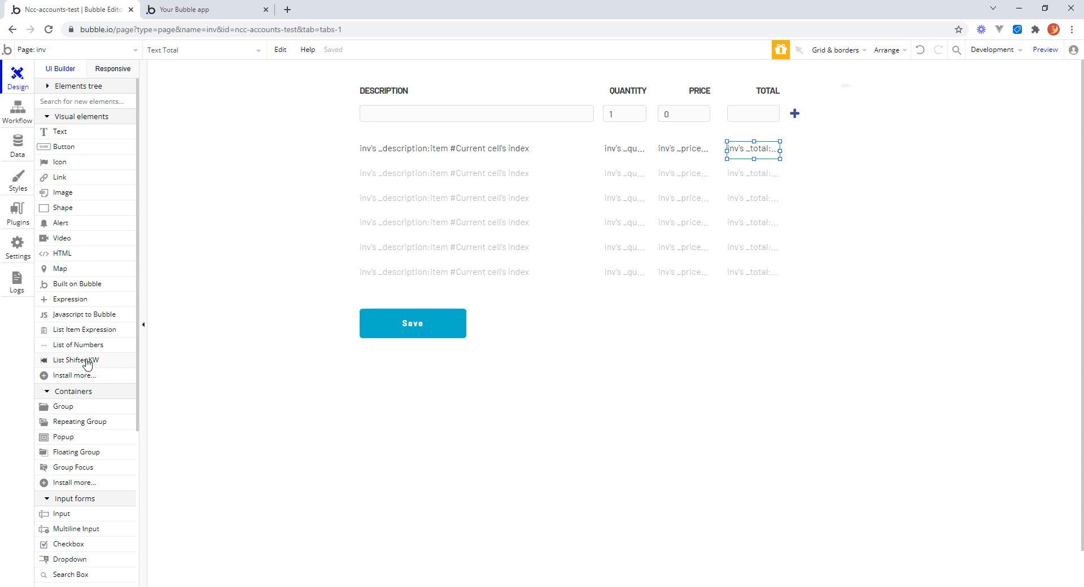
left_click_drag(88, 363, 845, 110)
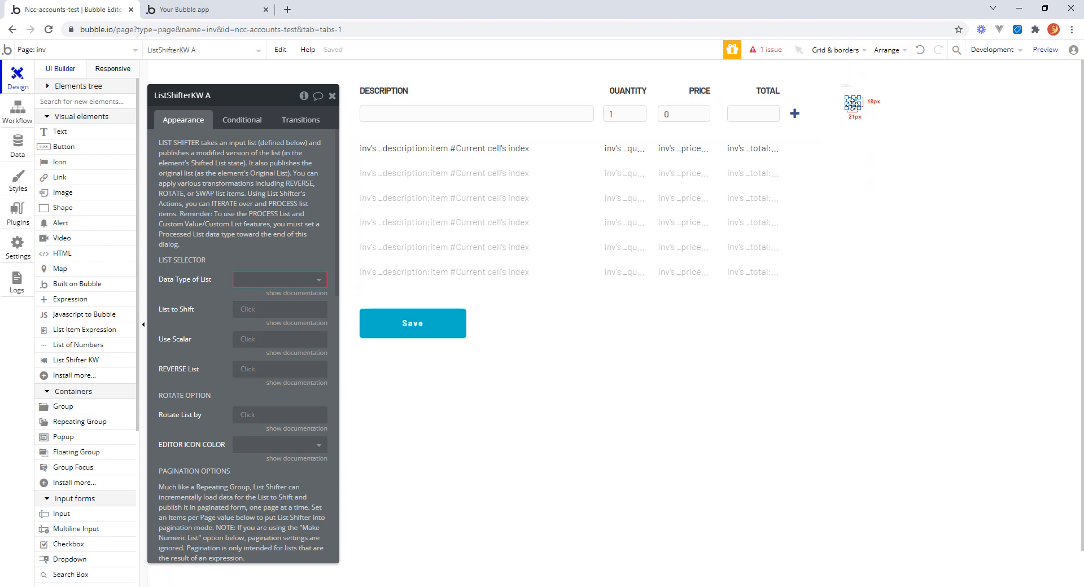
left_click_drag(853, 105, 854, 111)
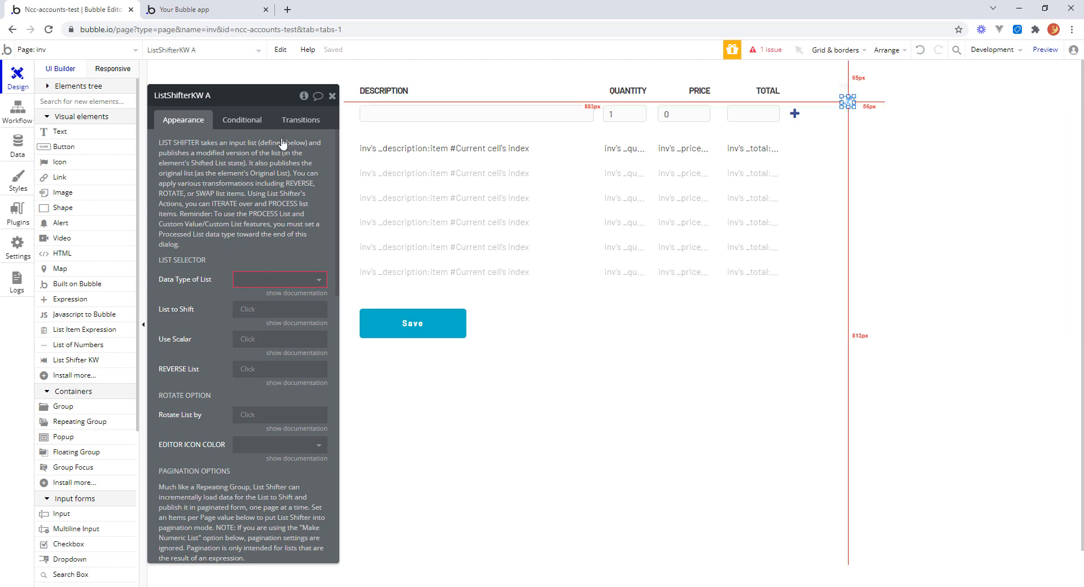
left_click_drag(214, 96, 136, 99)
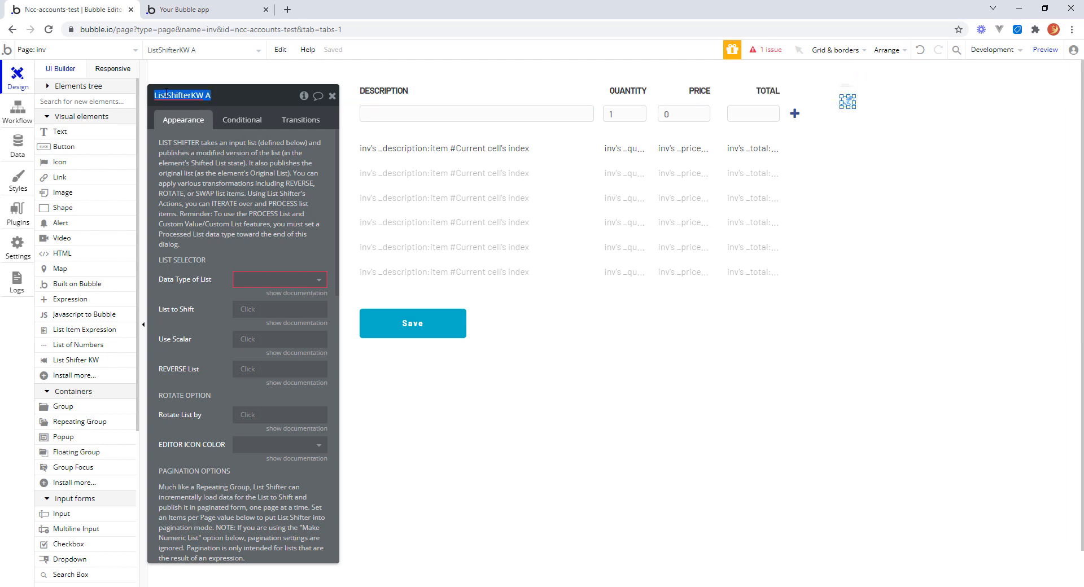
type("L")
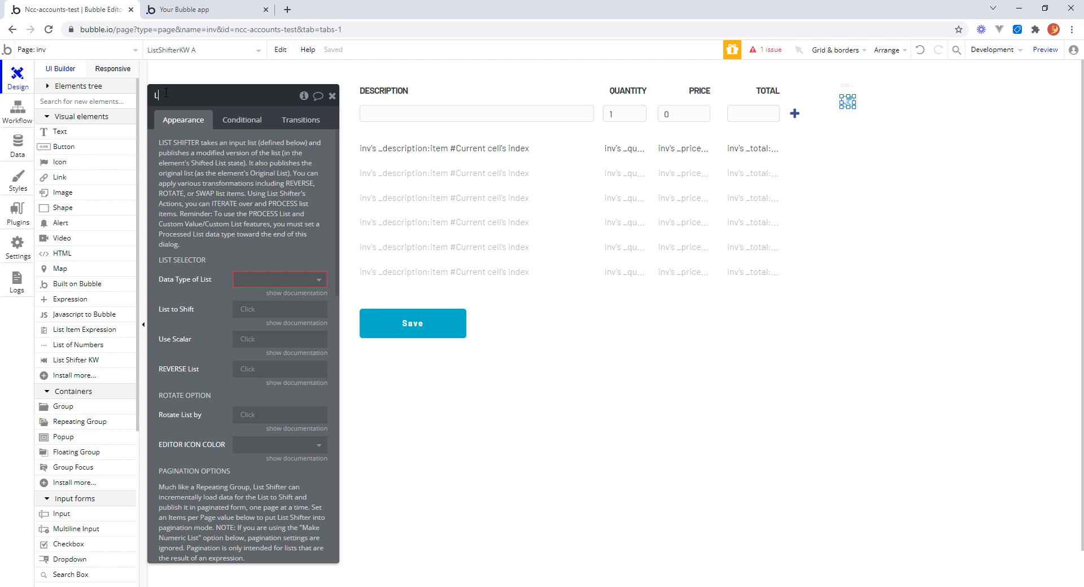
type("invLines")
Step: Set the LS InvLines list data type to number and its Make a Numeric List option to "yes"
left_click(315, 281)
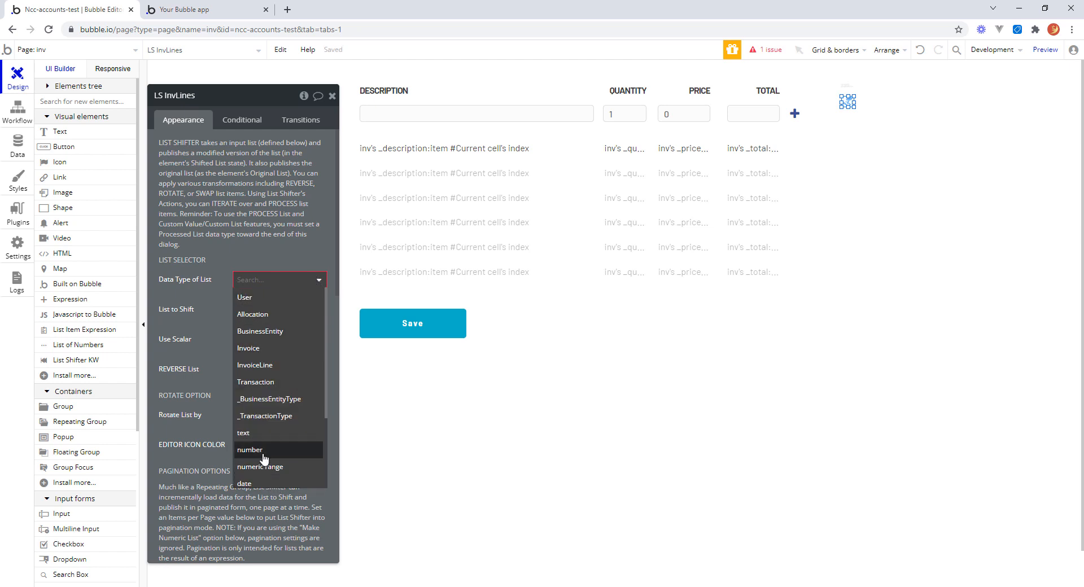
left_click(264, 450)
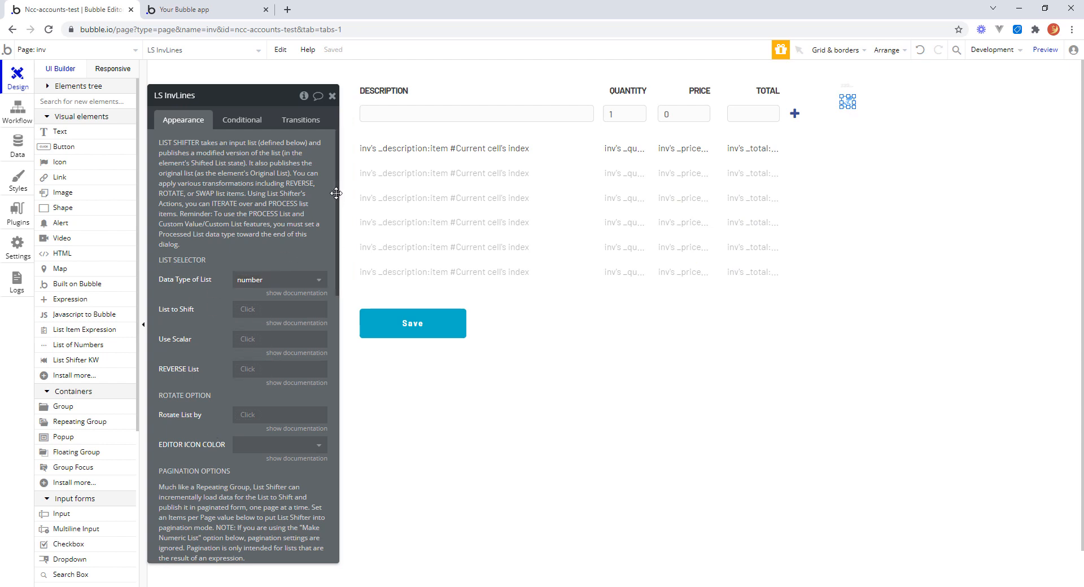
left_click_drag(336, 193, 343, 408)
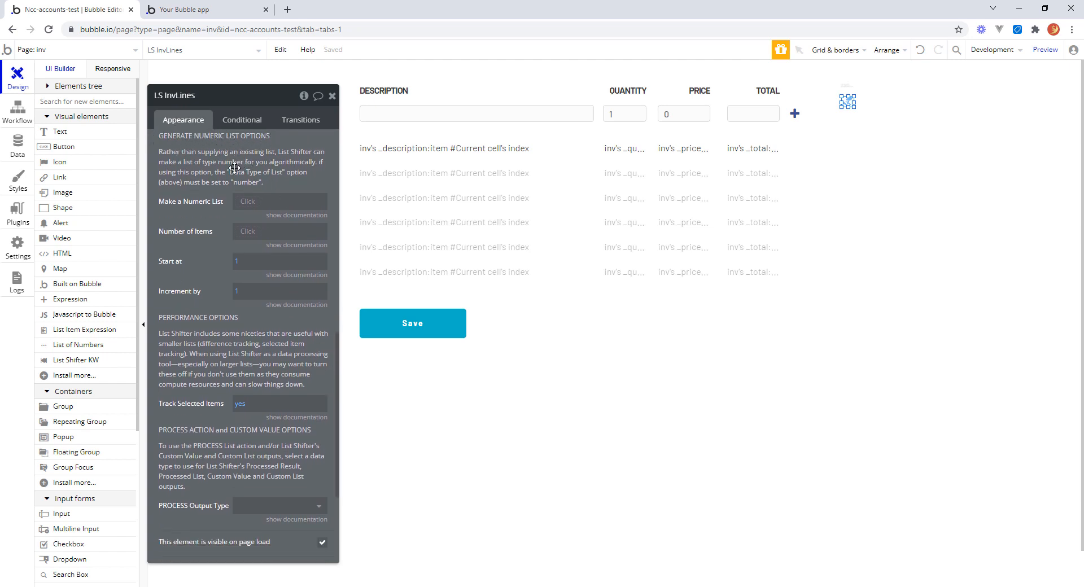
left_click(245, 201)
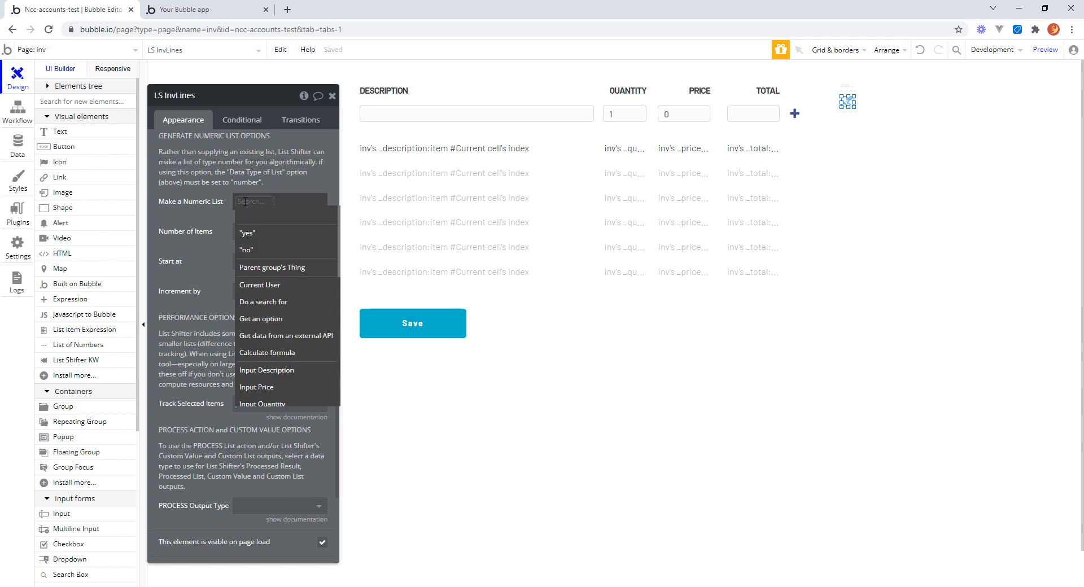
left_click(254, 234)
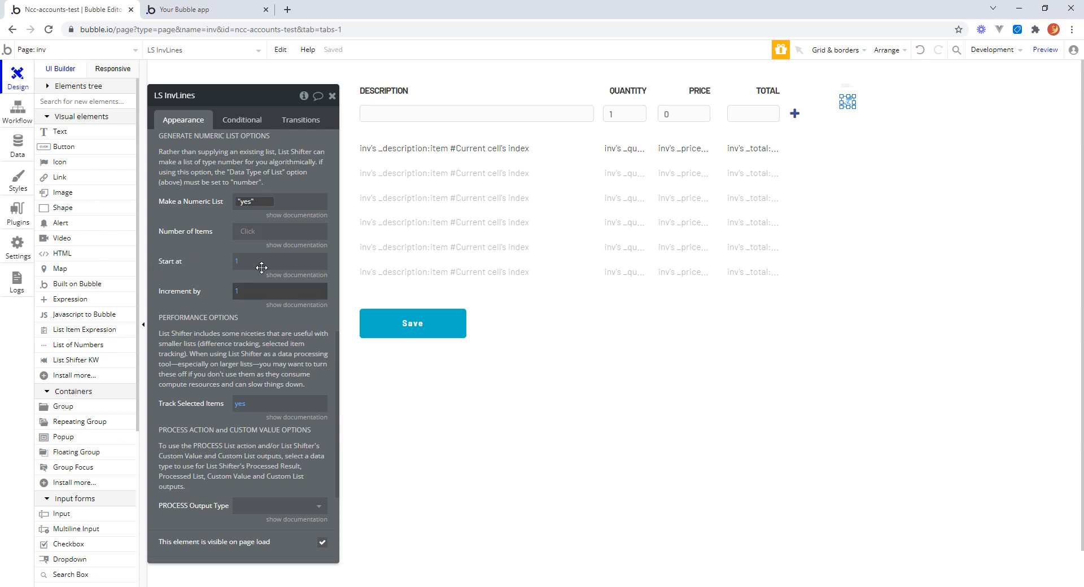
Step: Set the Number of Items of LS InvLines to inv's _description:count
left_click(246, 233)
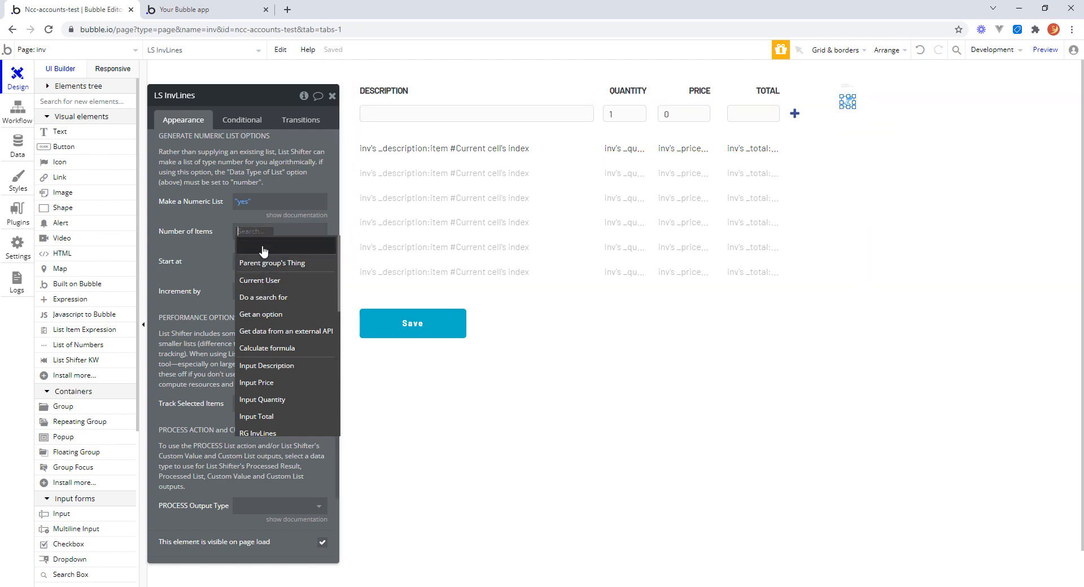
type("inv")
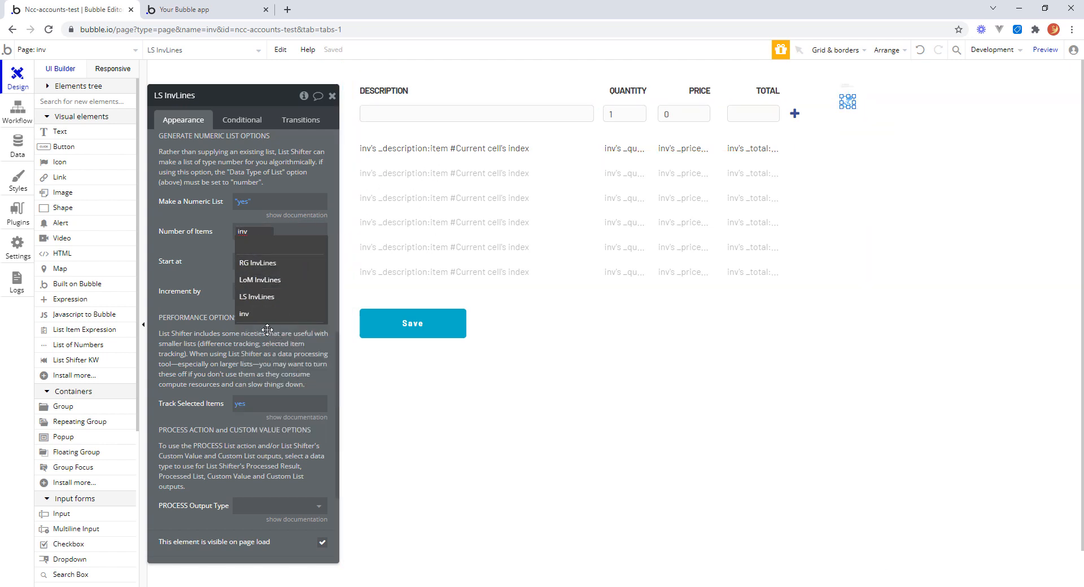
left_click(253, 314)
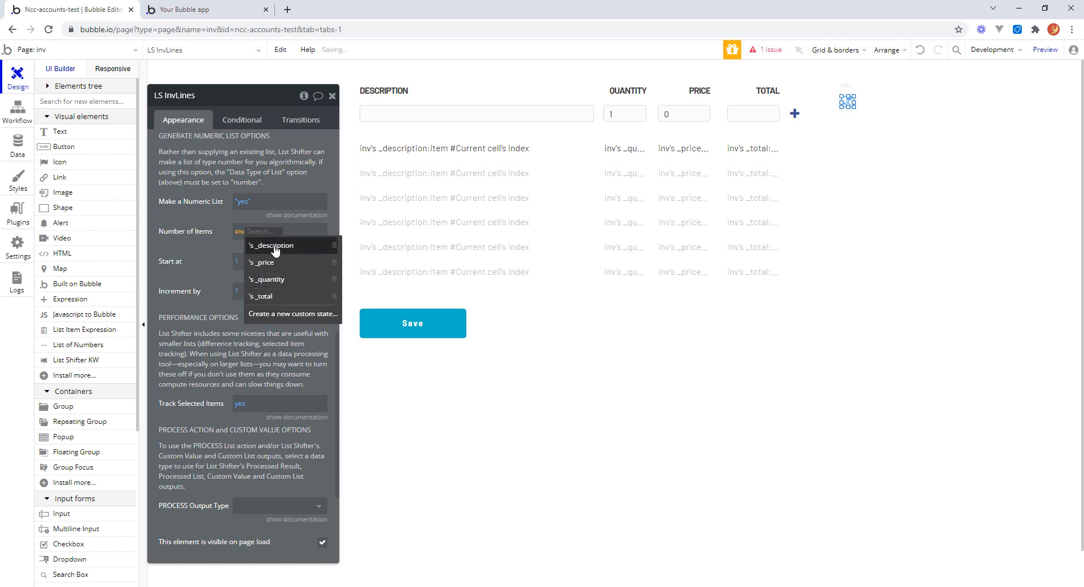
left_click(276, 250)
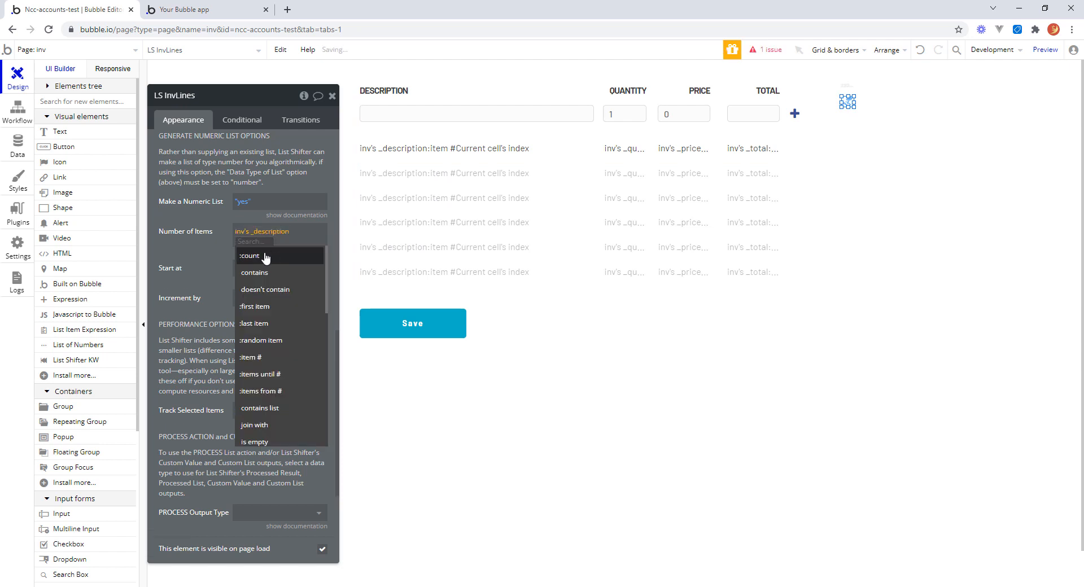
left_click(262, 257)
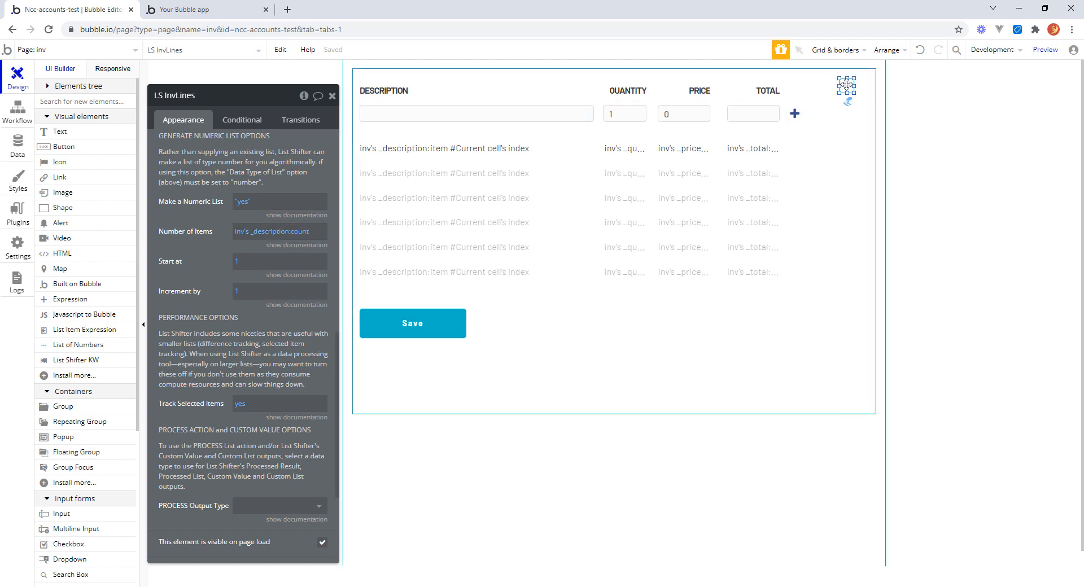
Step: Compare the properties of the LoM InvLines and LS InvLines elements
left_click(846, 87)
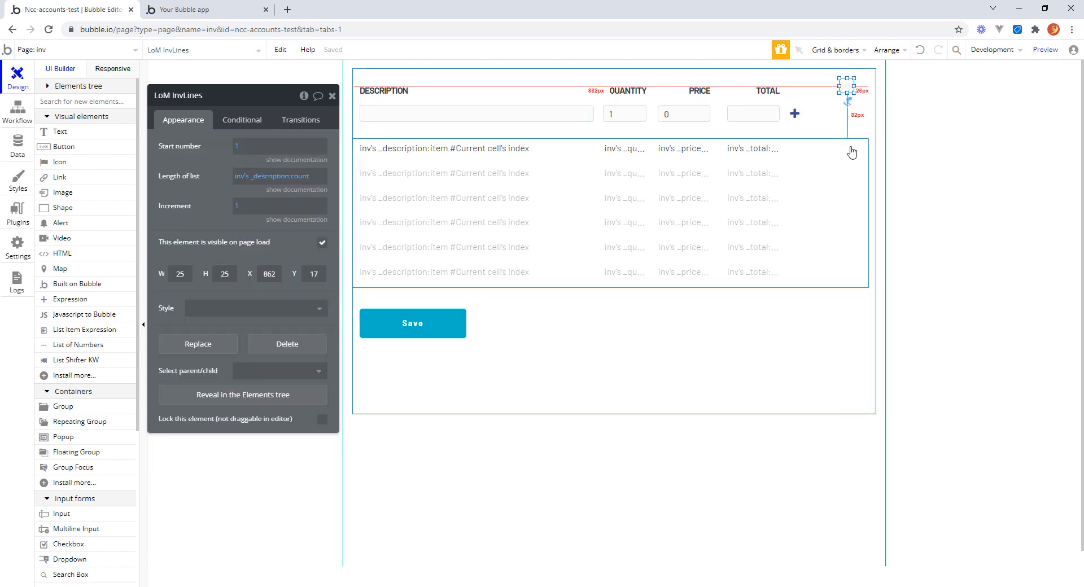
left_click(847, 102)
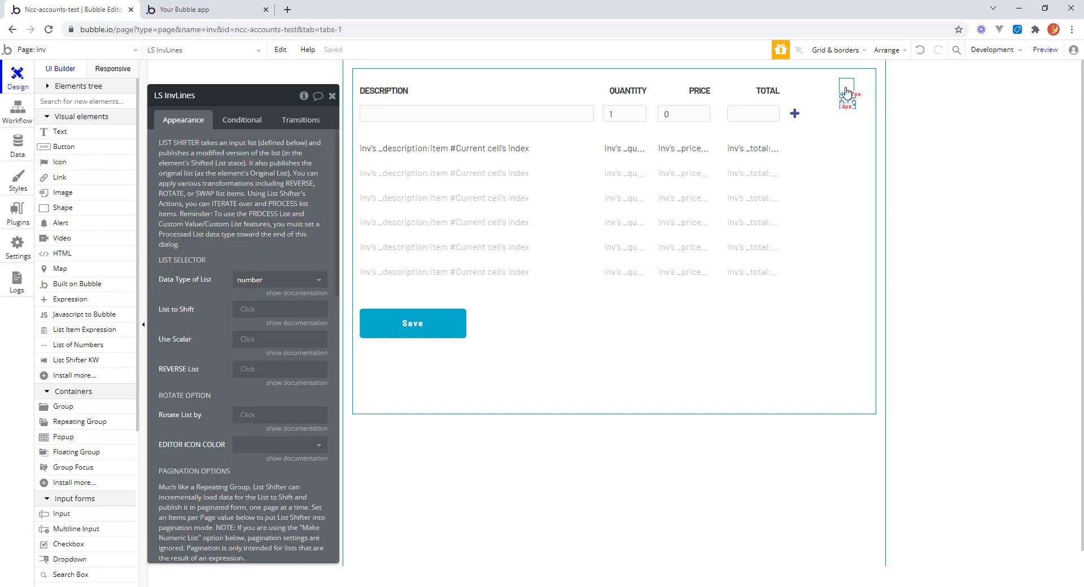
left_click(846, 88)
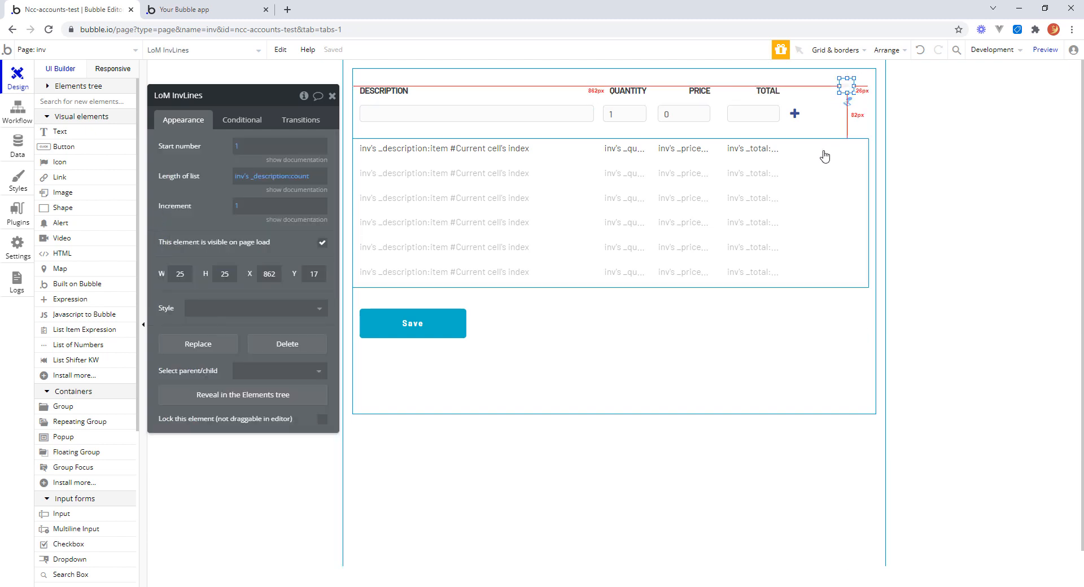
Step: Set the data source of the RG InvLines repeating group to LS InvLines's Original List
left_click(782, 198)
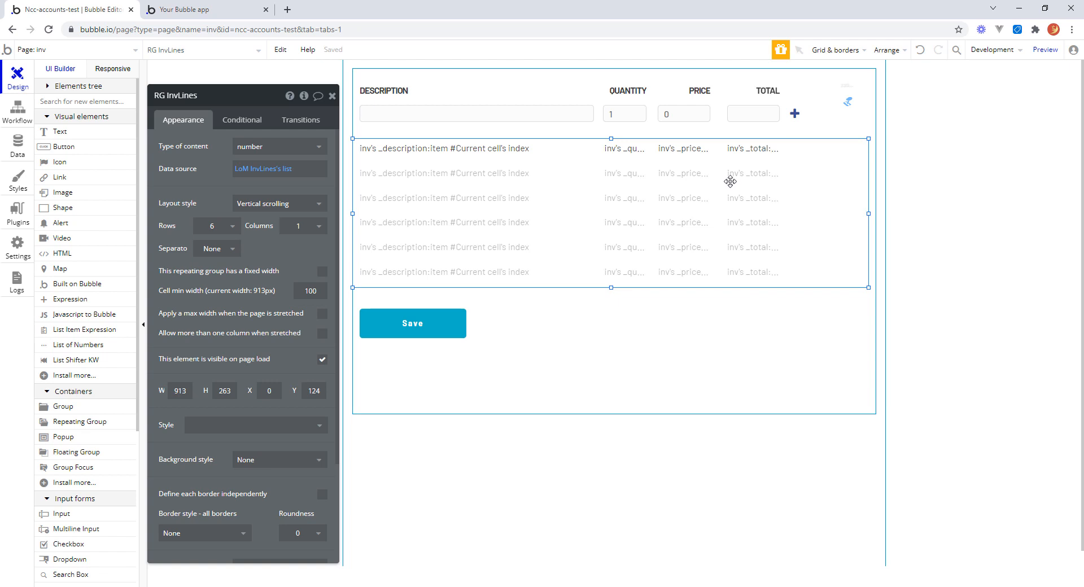
left_click(288, 169)
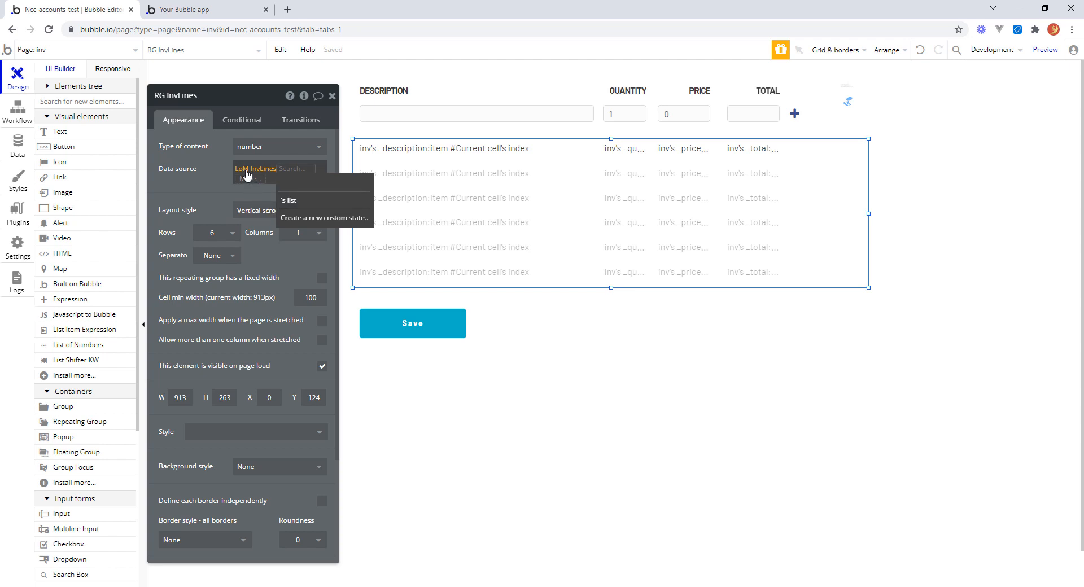
left_click(247, 176)
right_click(247, 176)
left_click(318, 181)
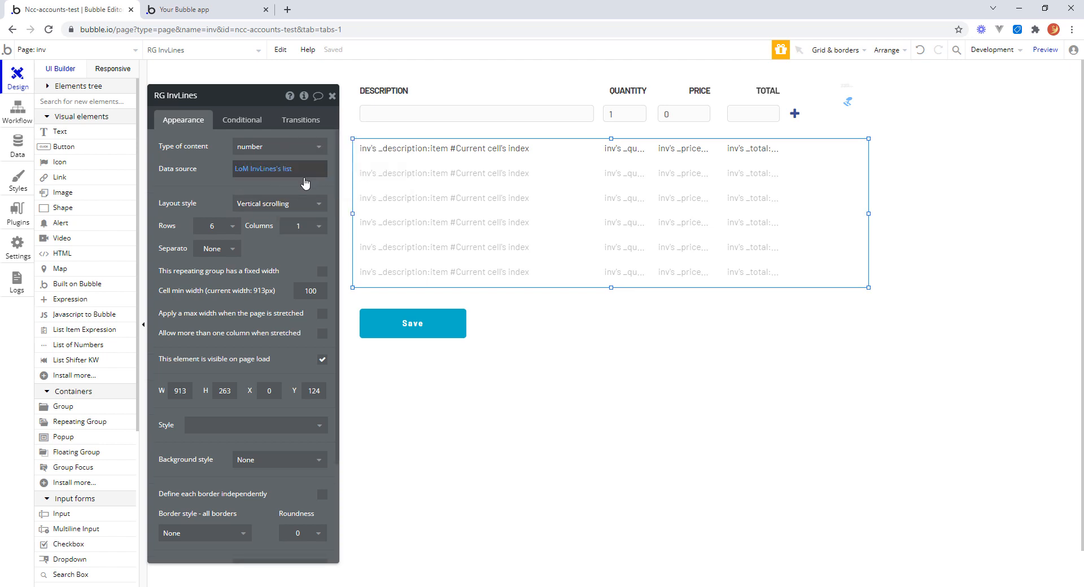
left_click(249, 176)
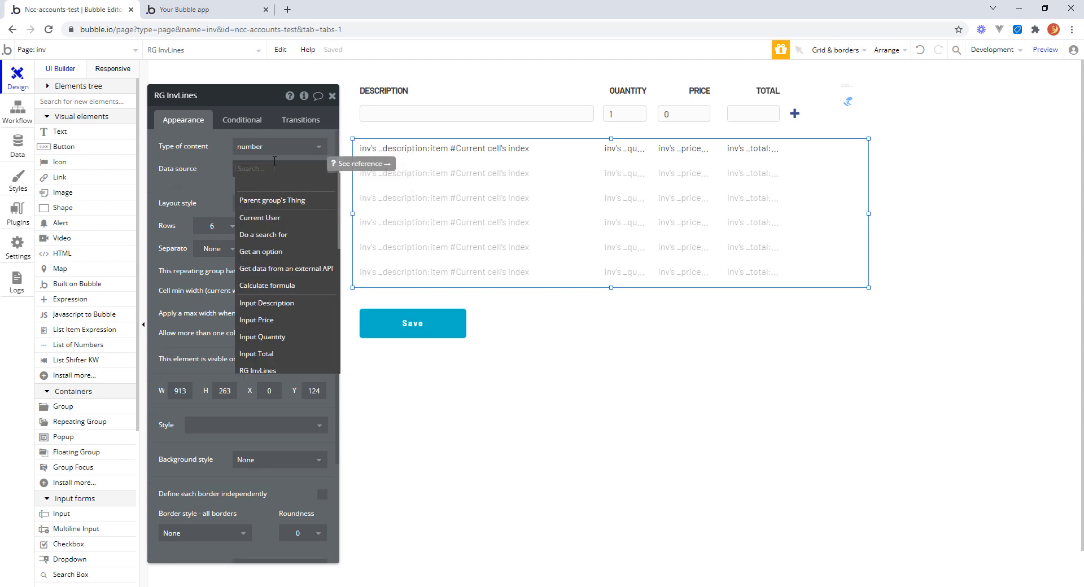
type("ls")
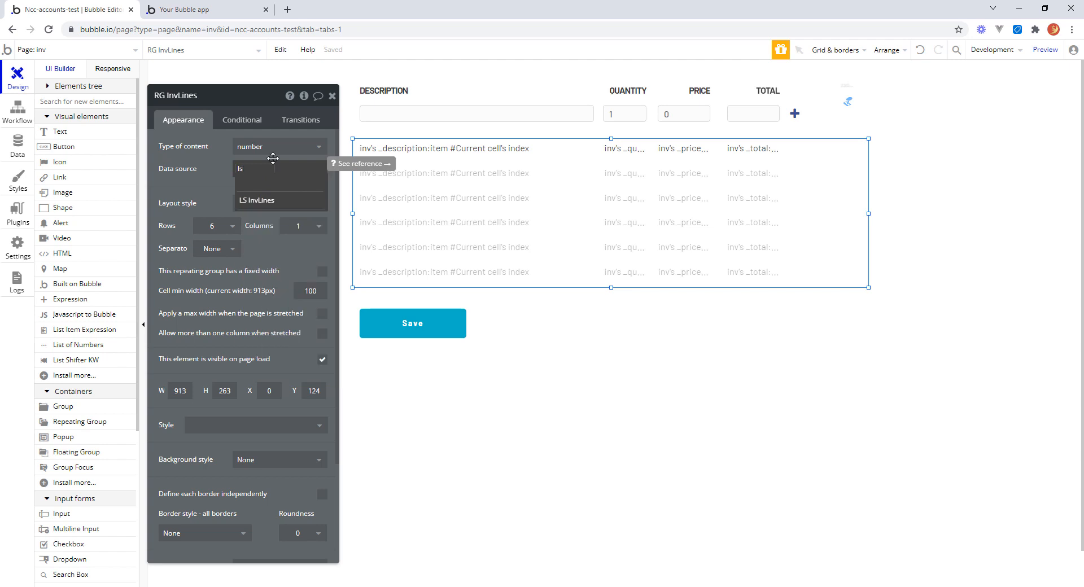
left_click(257, 200)
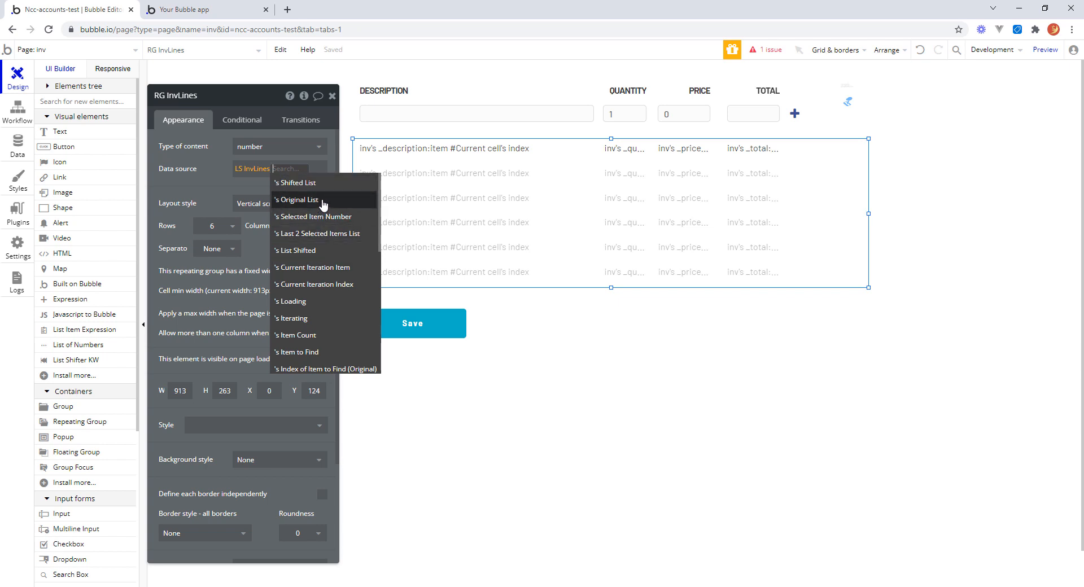
mouse_move(323, 204)
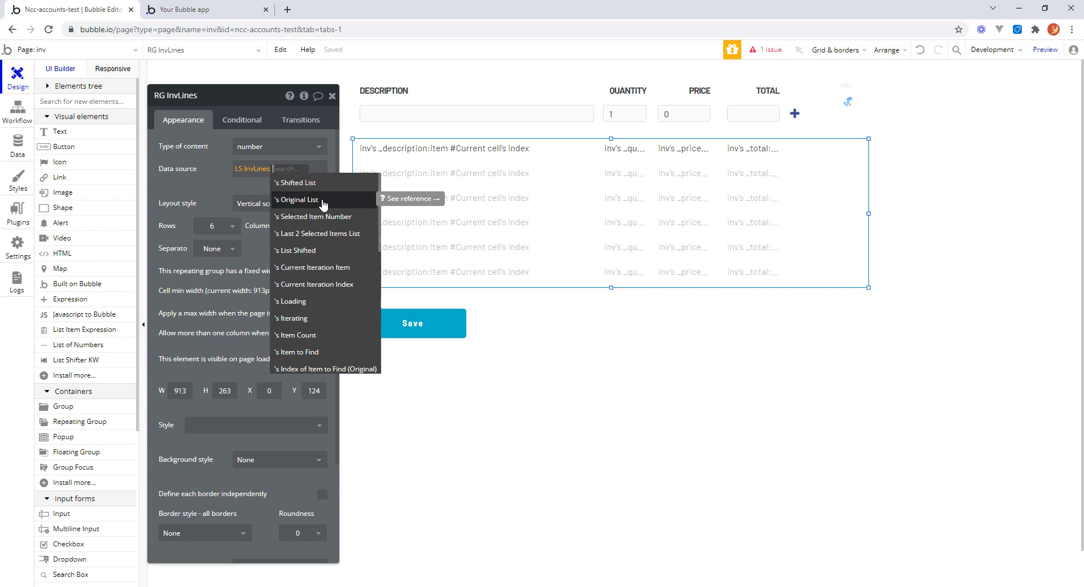
left_click(324, 203)
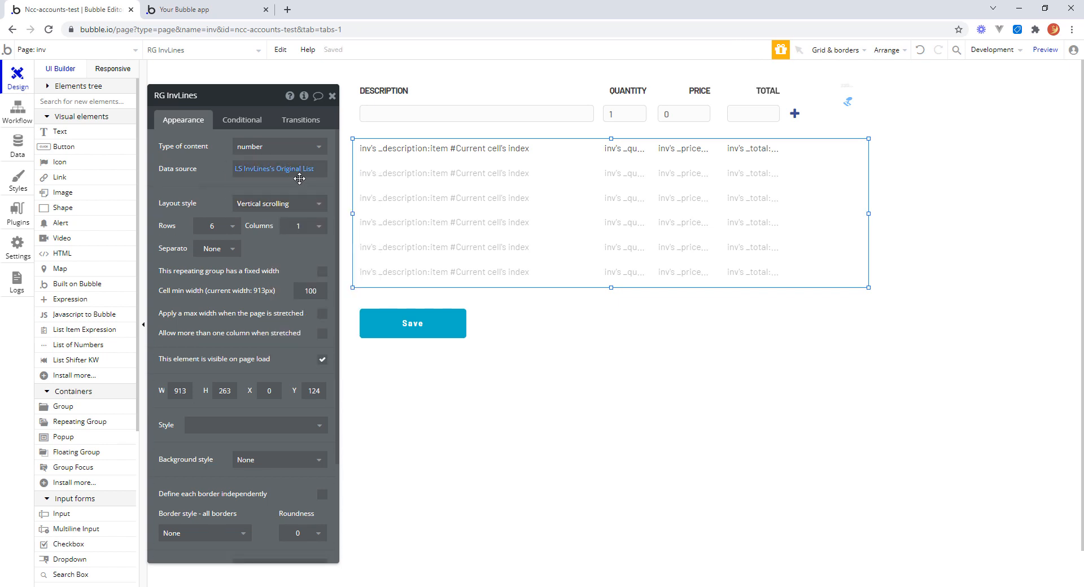
Step: Review the numeric list options of the LS InvLines element
left_click(847, 102)
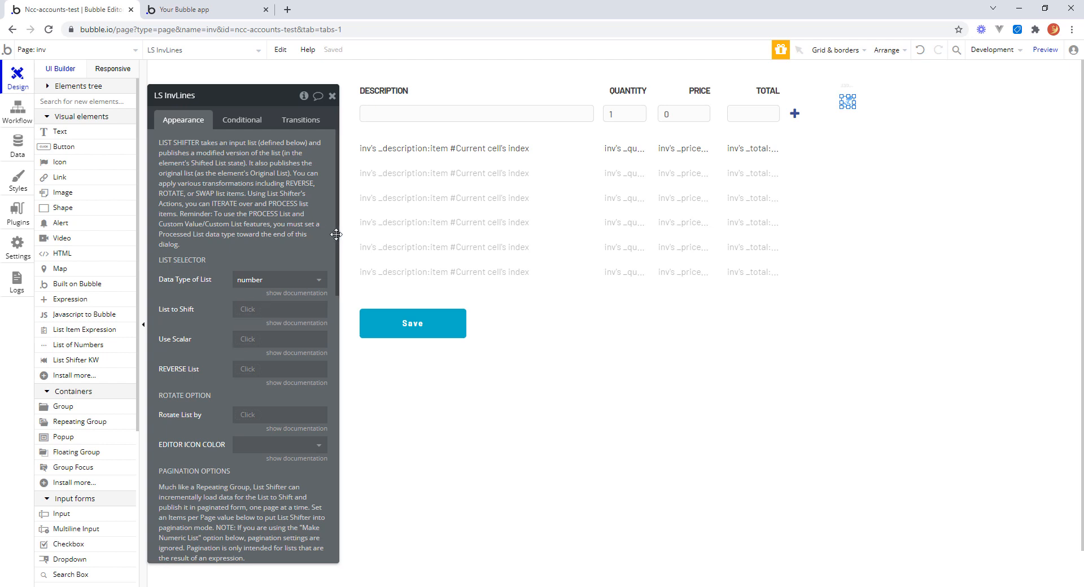
left_click_drag(335, 238, 339, 429)
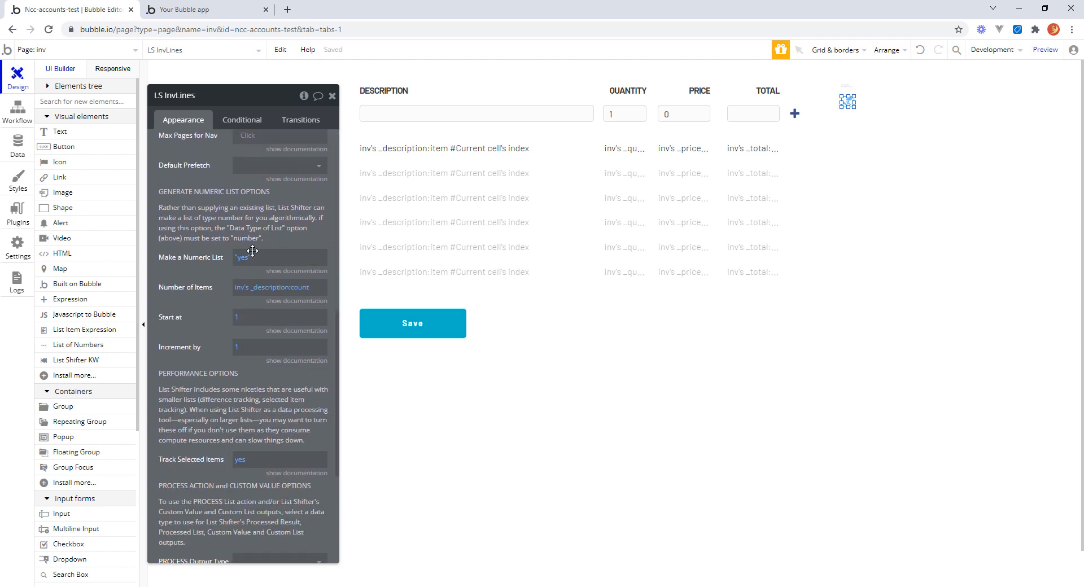
left_click(909, 179)
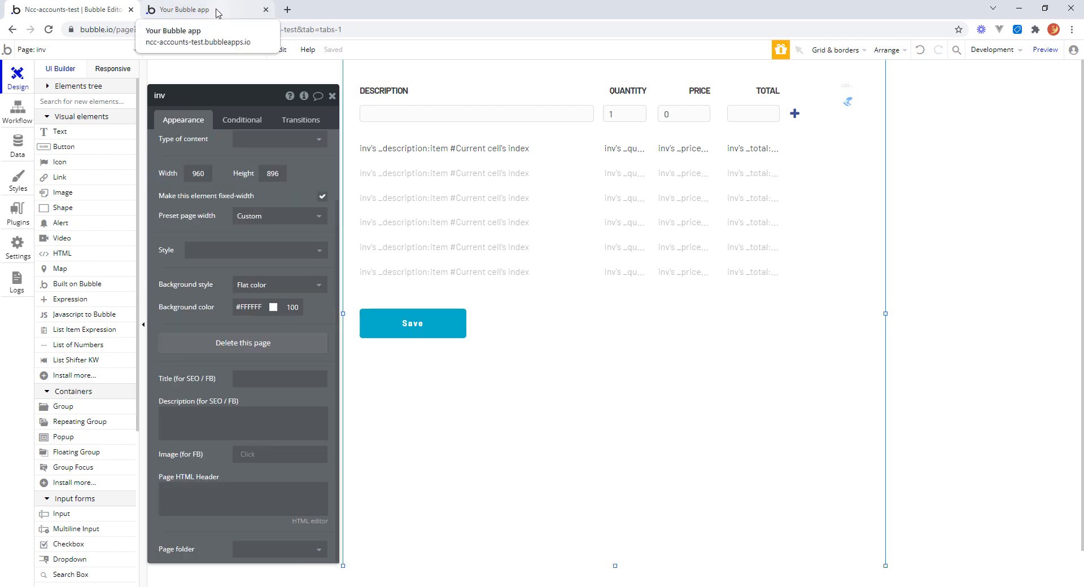
left_click_drag(847, 102, 848, 88)
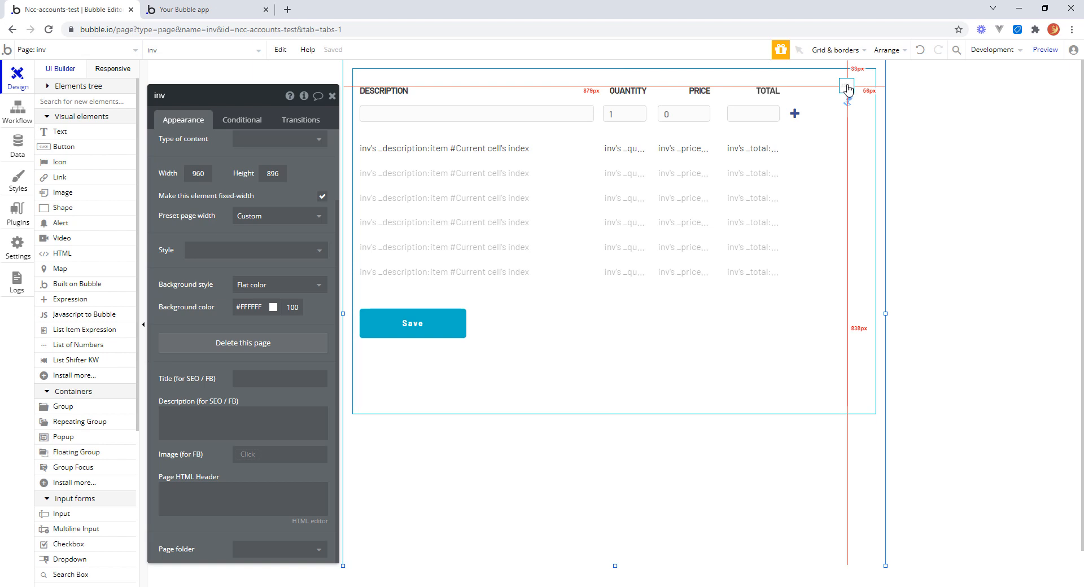
Step: Refresh the running app preview and add an invoice line for Super Socket with quantity 3 and price 19.00
left_click(206, 11)
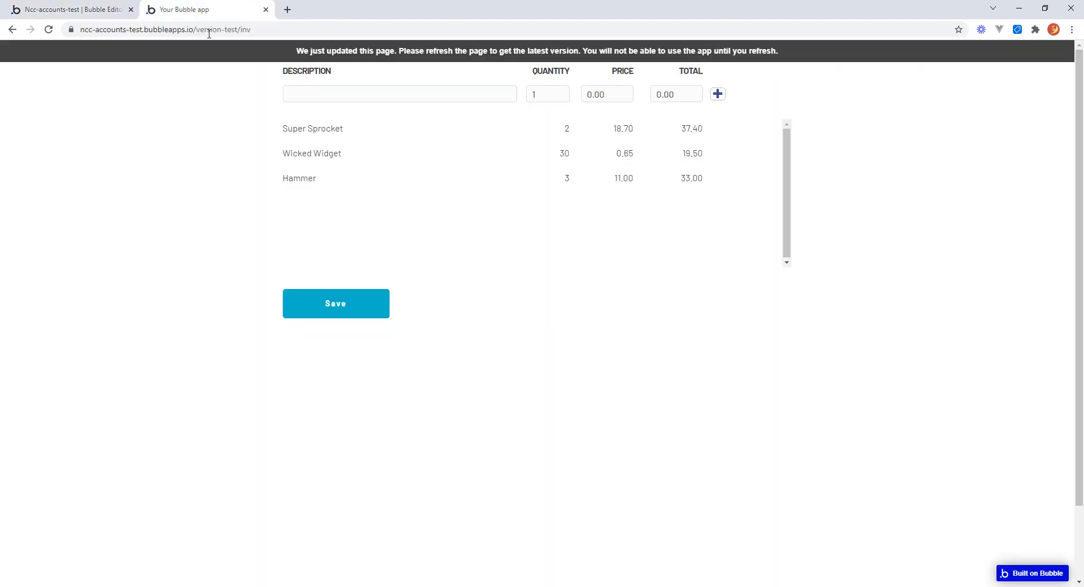
left_click(411, 57)
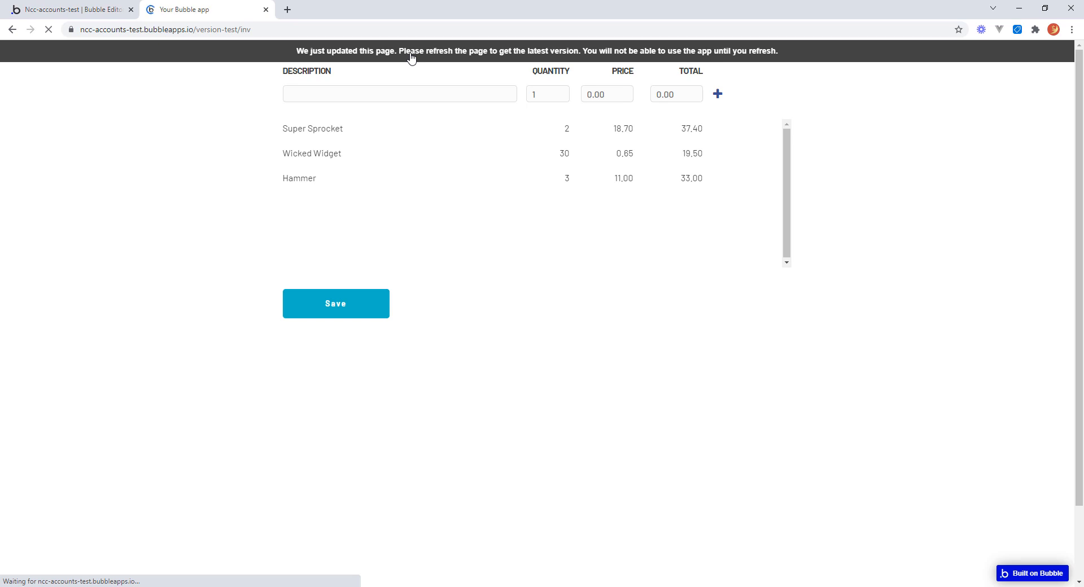
left_click(361, 94)
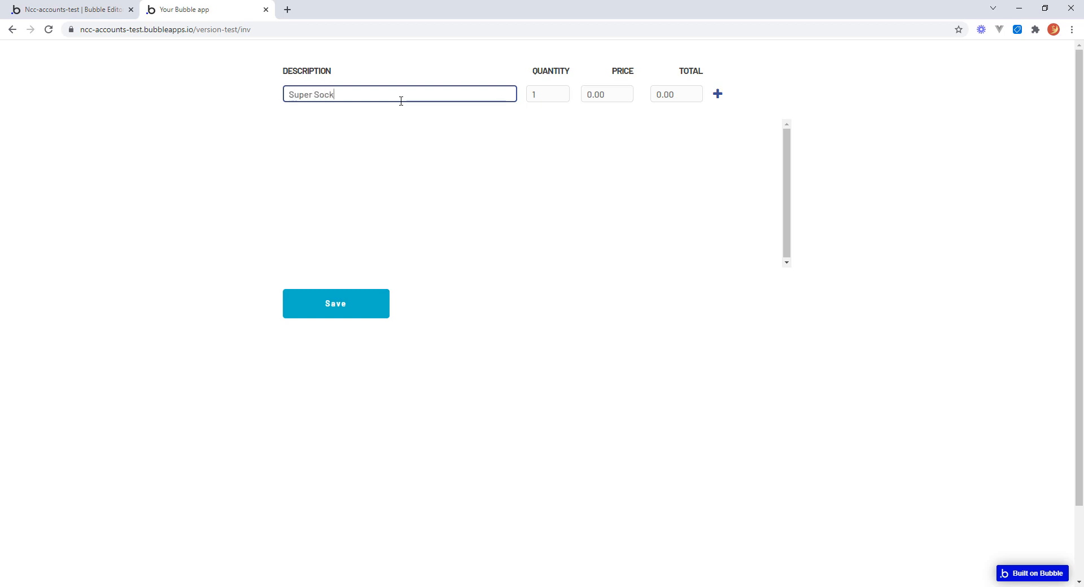
key("Tab")
type("3")
key("Tab")
type("19.00")
key("Tab")
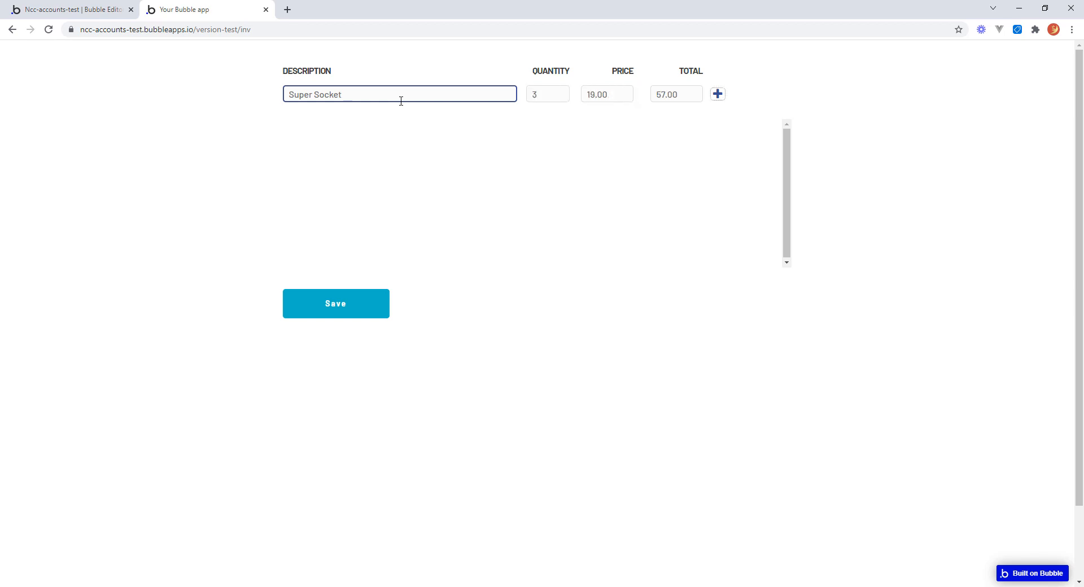
left_click(719, 95)
Step: Add another invoice line for Fab Flange Housing with quantity 5, leaving the price at its default
left_click(360, 95)
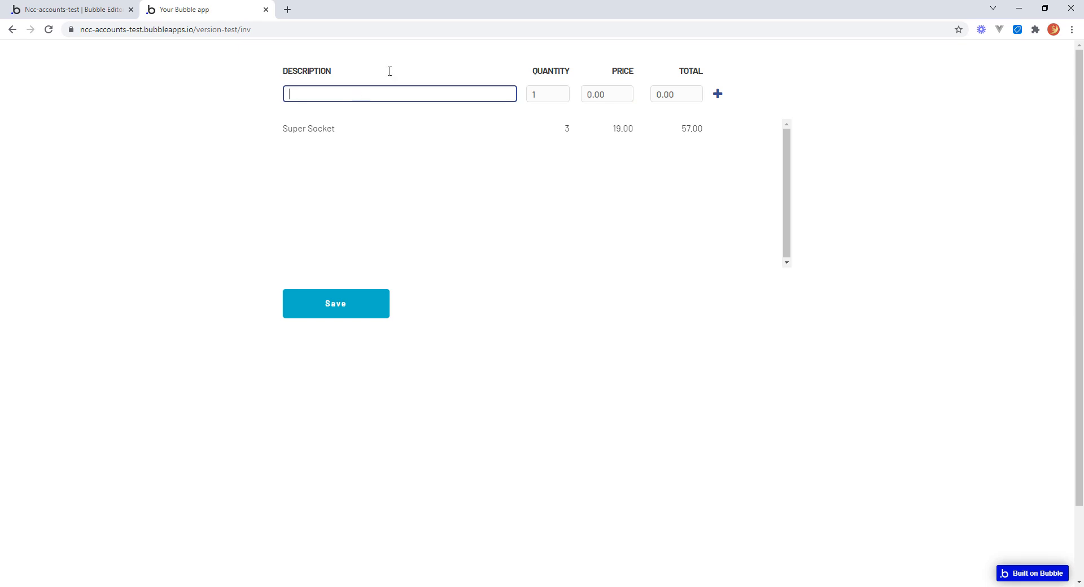
type("Fab Flange HG")
key("Tab")
key("Return")
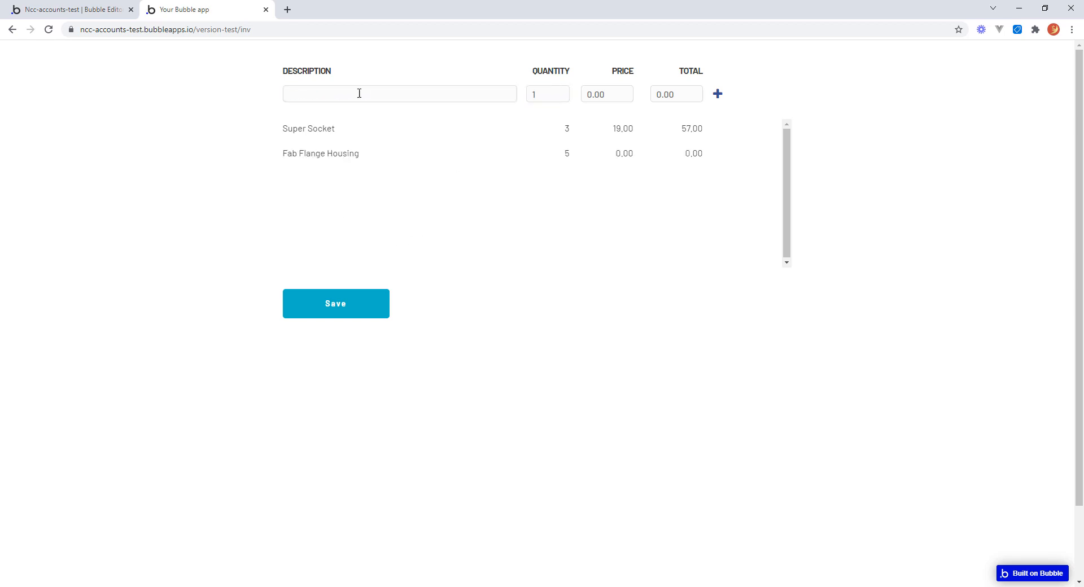
Step: Return to the Bubble editor and open the properties of the LoM InvLines element
left_click(87, 12)
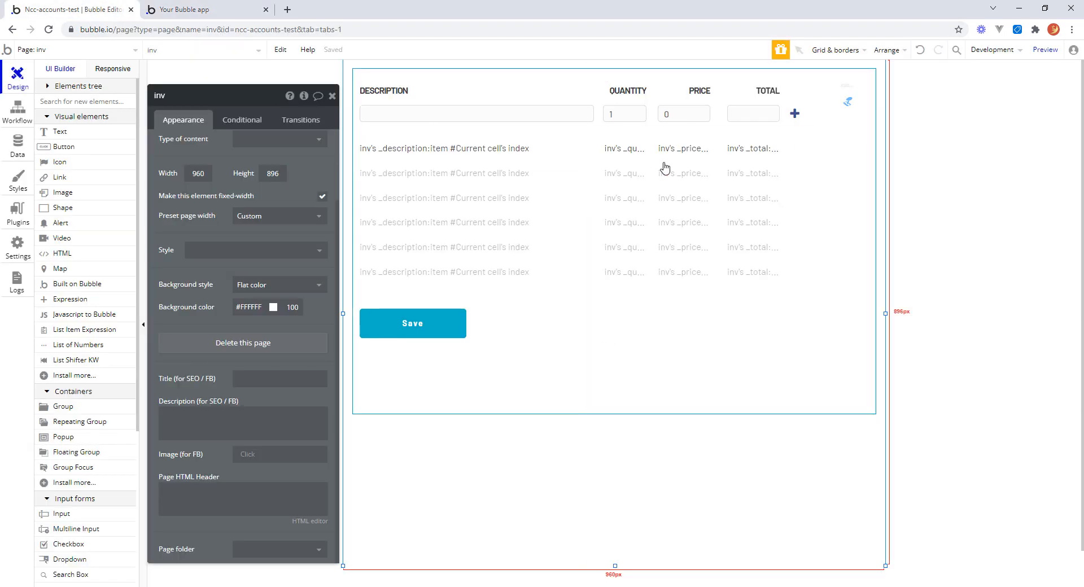
left_click(850, 88)
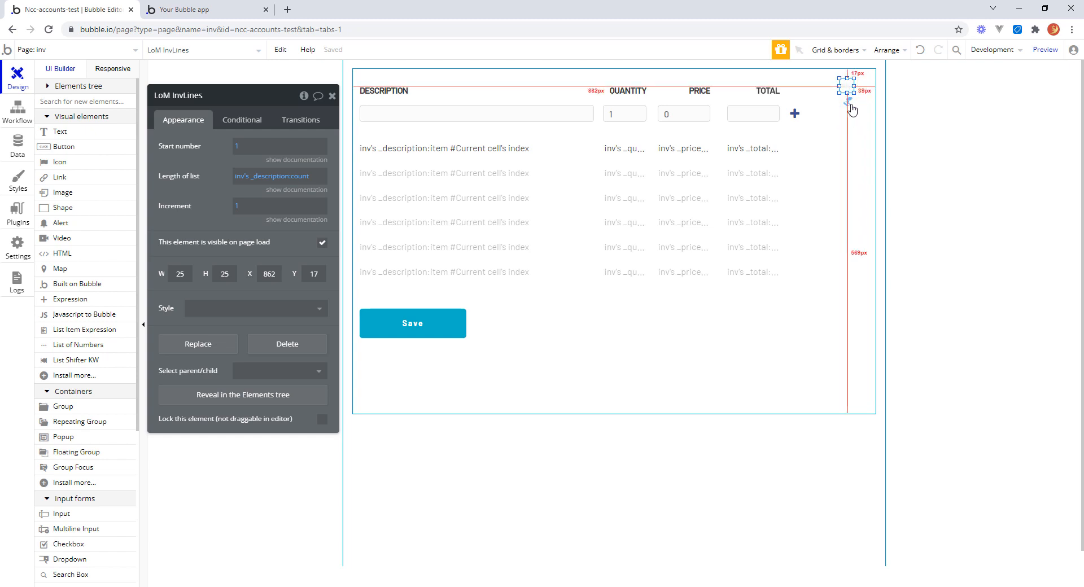
Step: Delete the LoM InvLines element and review the numeric list options of the LS InvLines element
key("Delete")
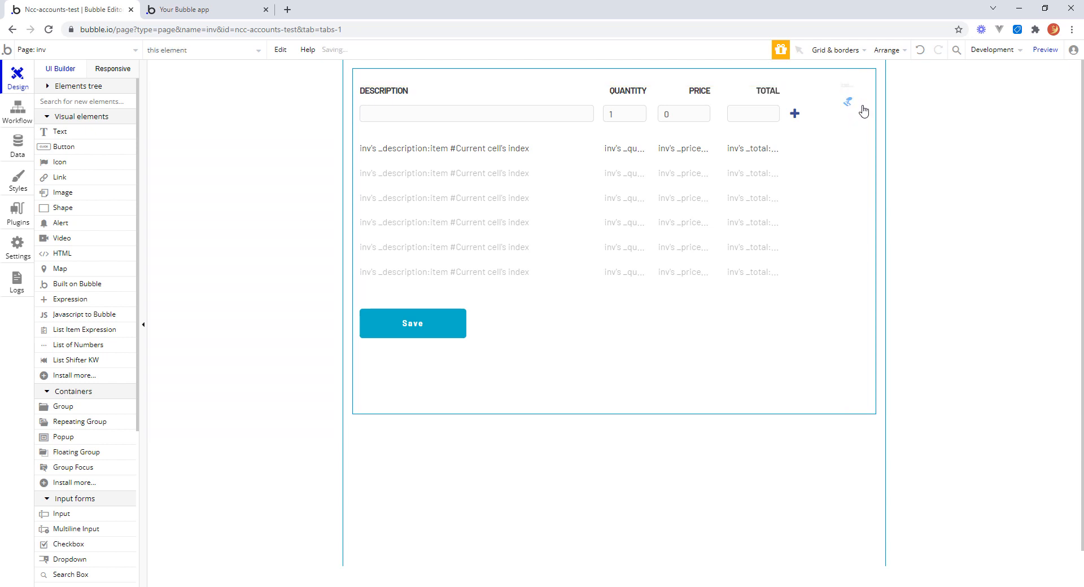
left_click(846, 102)
double_click(846, 102)
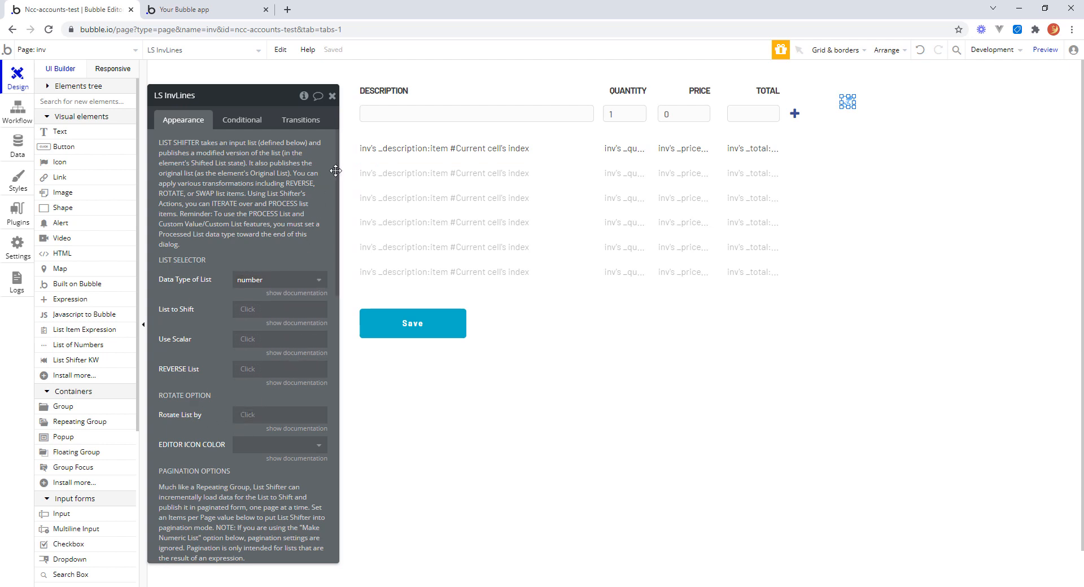
left_click_drag(336, 171, 334, 367)
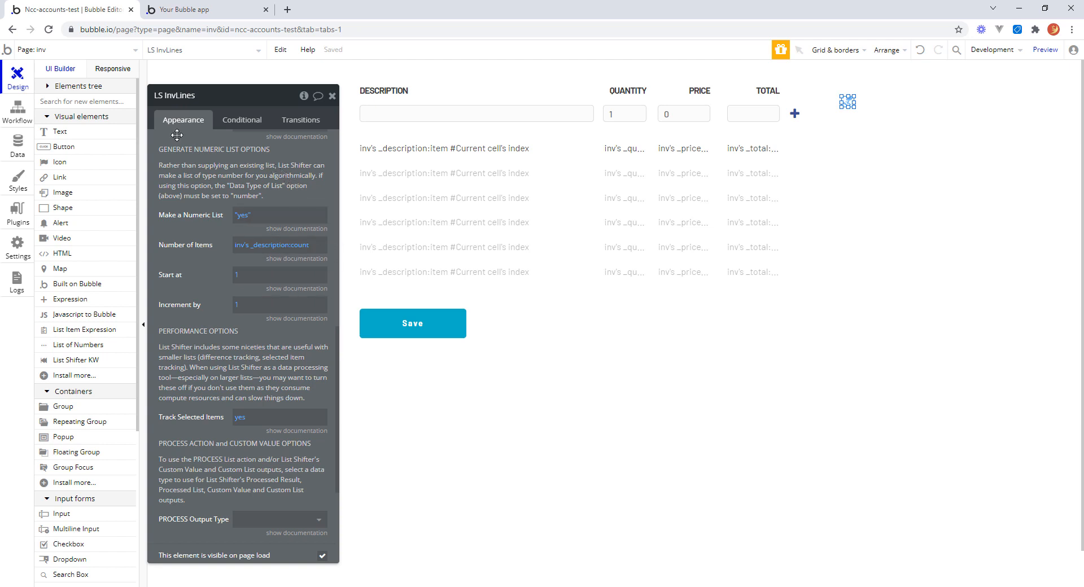
Step: Start a workflow for the click event of the Save invoice button
left_click(19, 121)
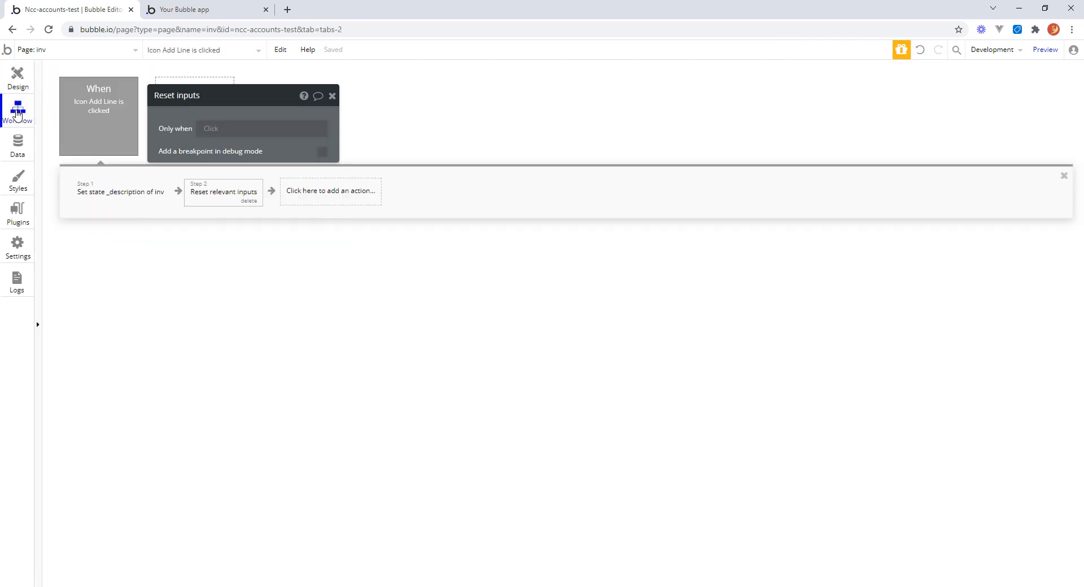
left_click(332, 96)
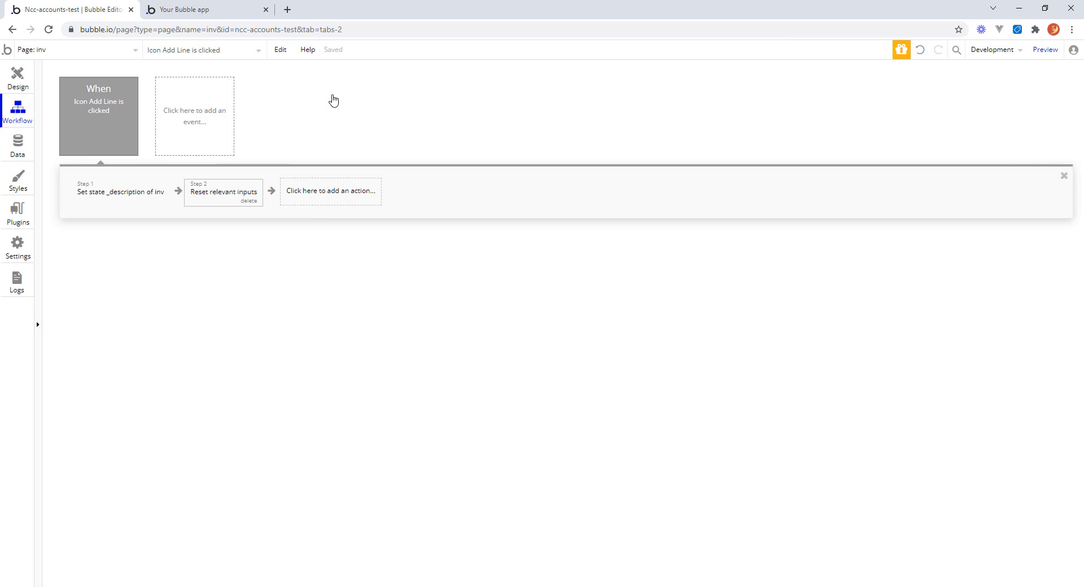
left_click(17, 76)
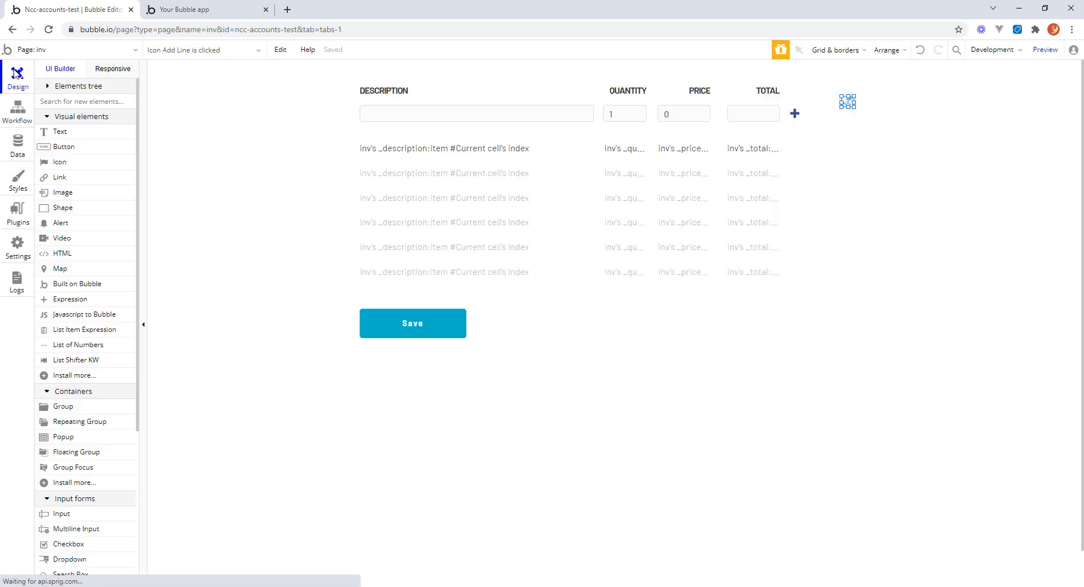
left_click(411, 322)
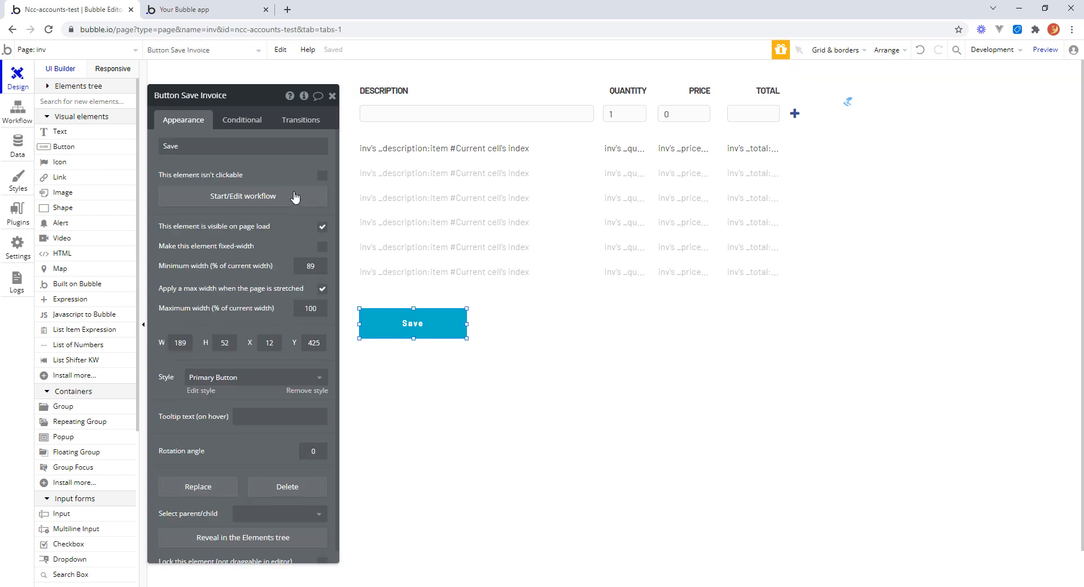
left_click(253, 196)
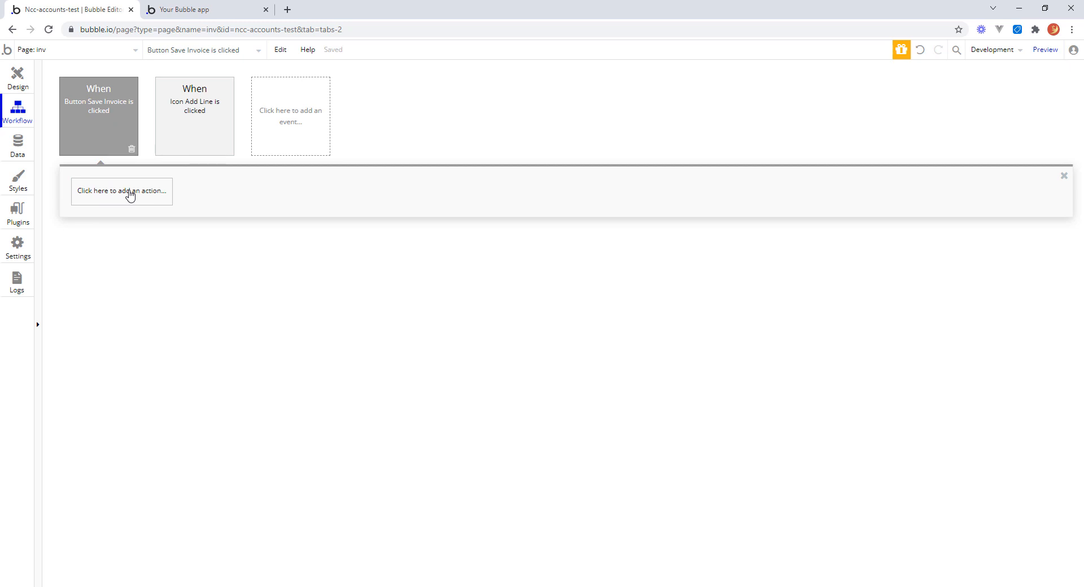
Step: Check the Invoice data type's fields, and add a Create a new thing action of type Invoice to the Save button's workflow
left_click(14, 145)
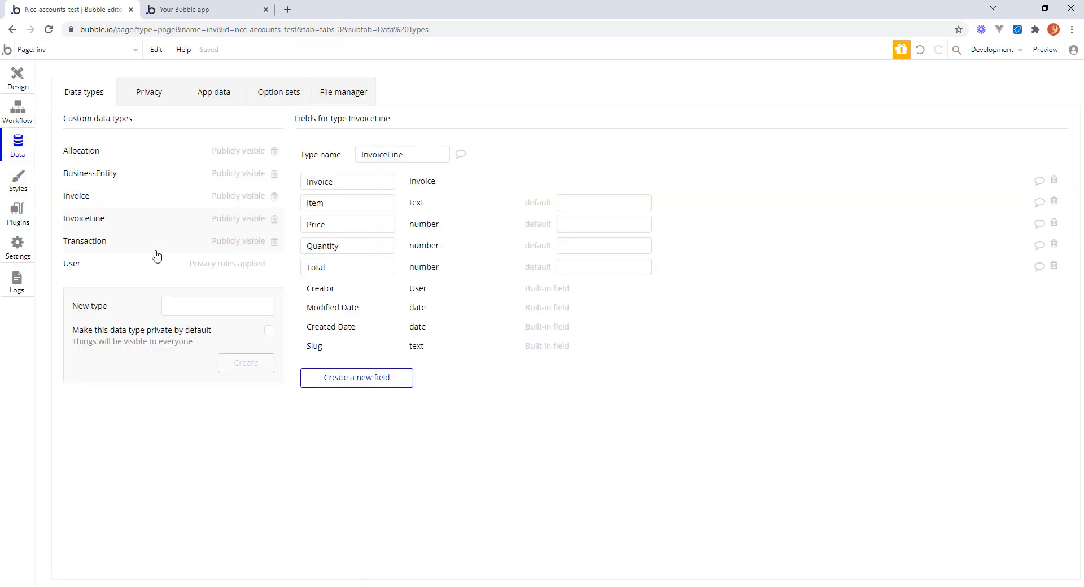
left_click(92, 201)
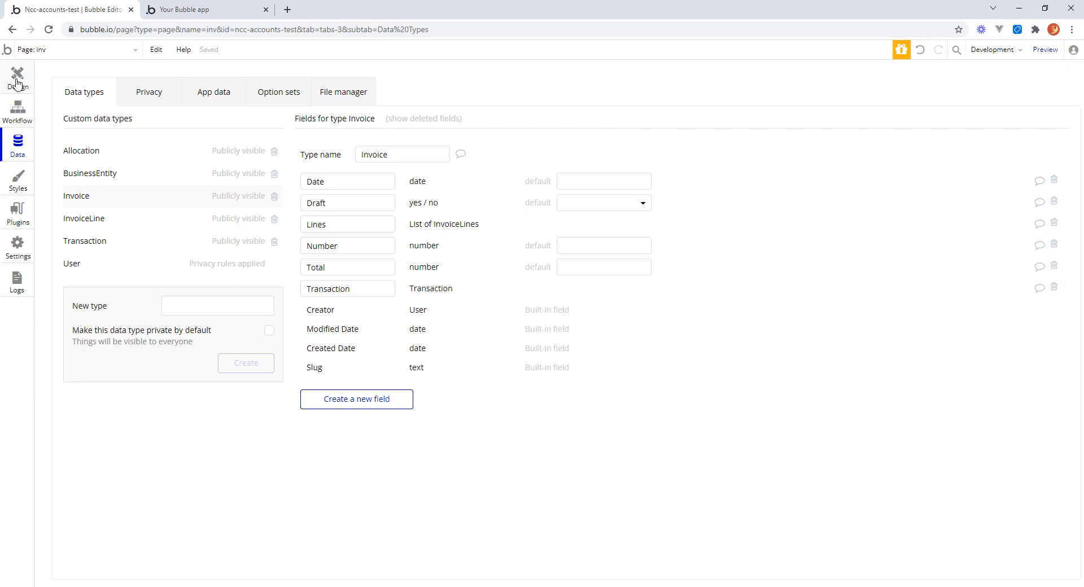
left_click(17, 110)
left_click(123, 195)
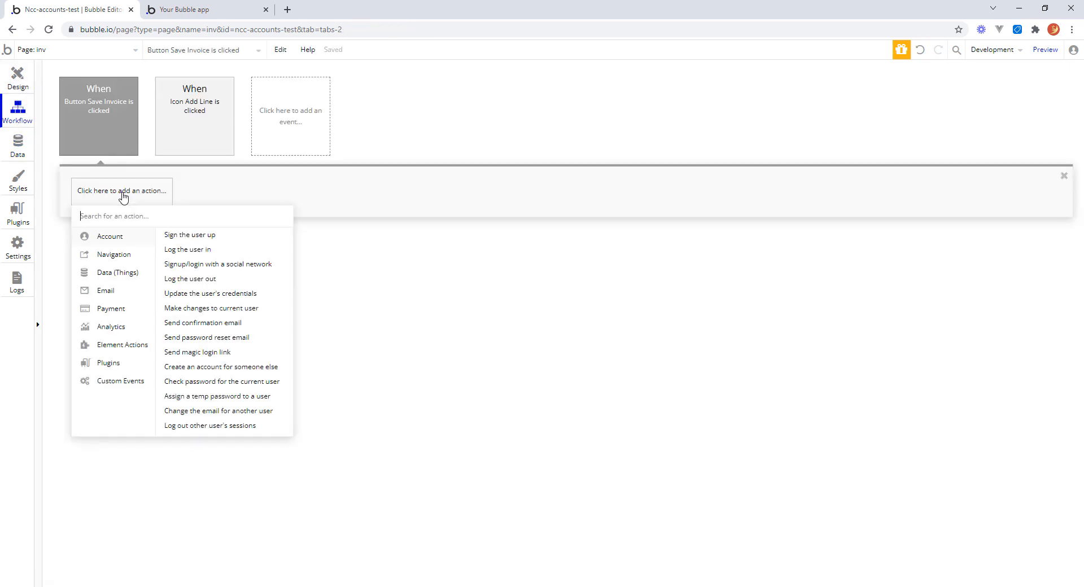
mouse_move(120, 273)
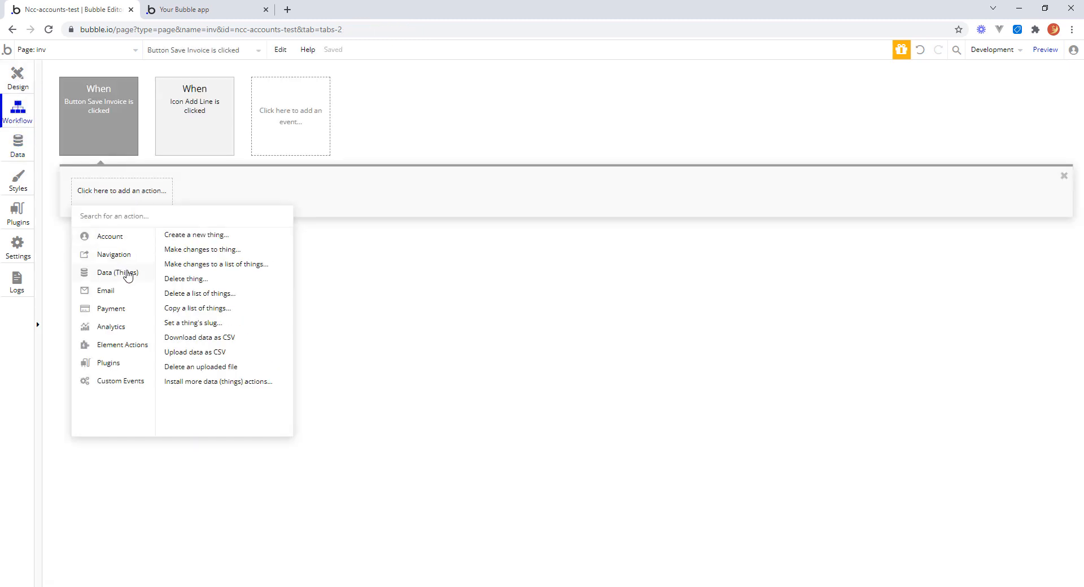
left_click(211, 238)
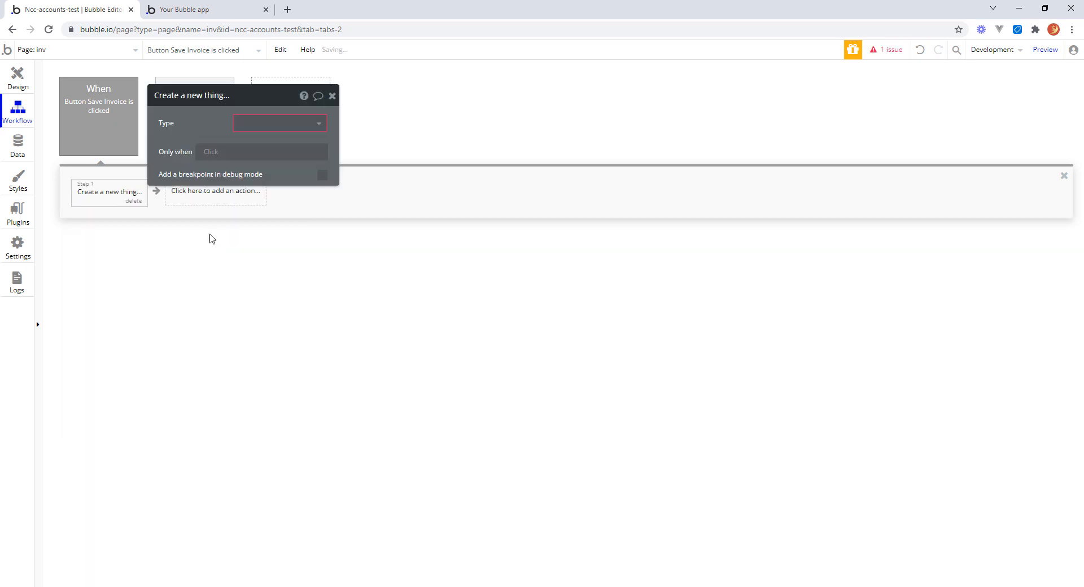
left_click(317, 127)
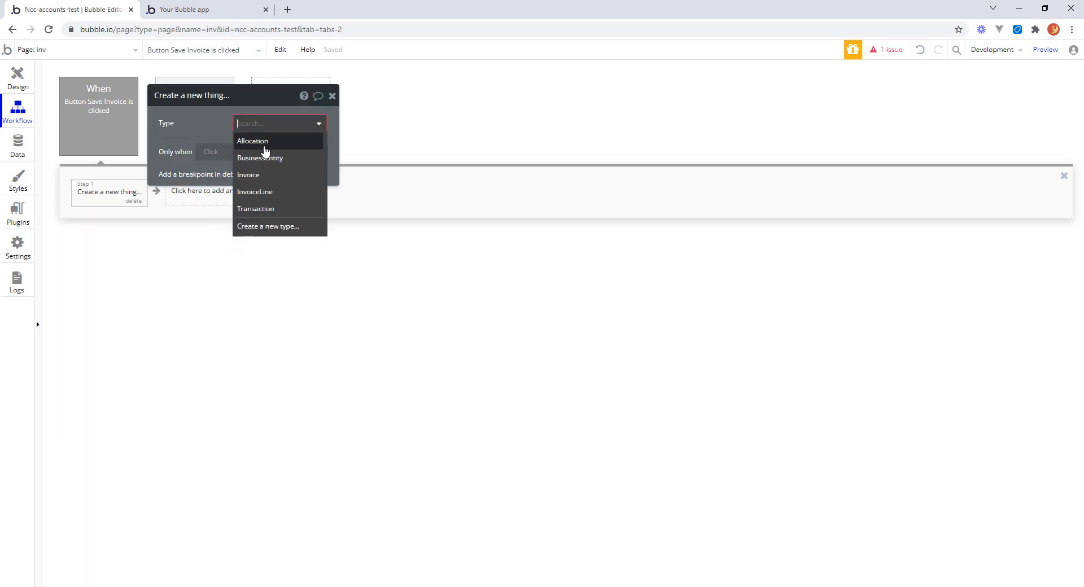
left_click(253, 180)
Step: Add the Date field to the new Invoice action and set it to Current date/time
left_click(211, 156)
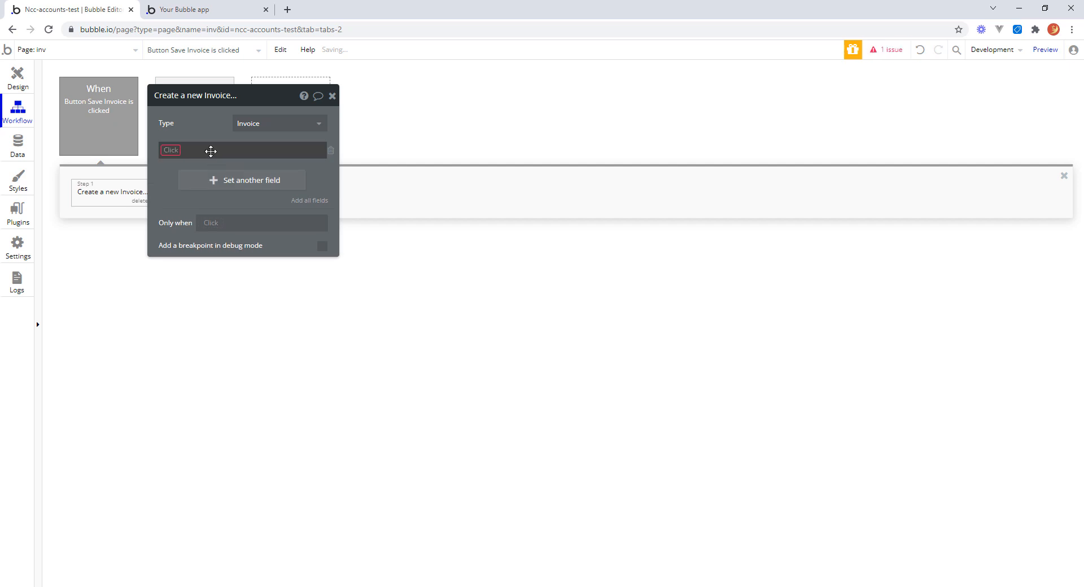
left_click(172, 156)
left_click(181, 164)
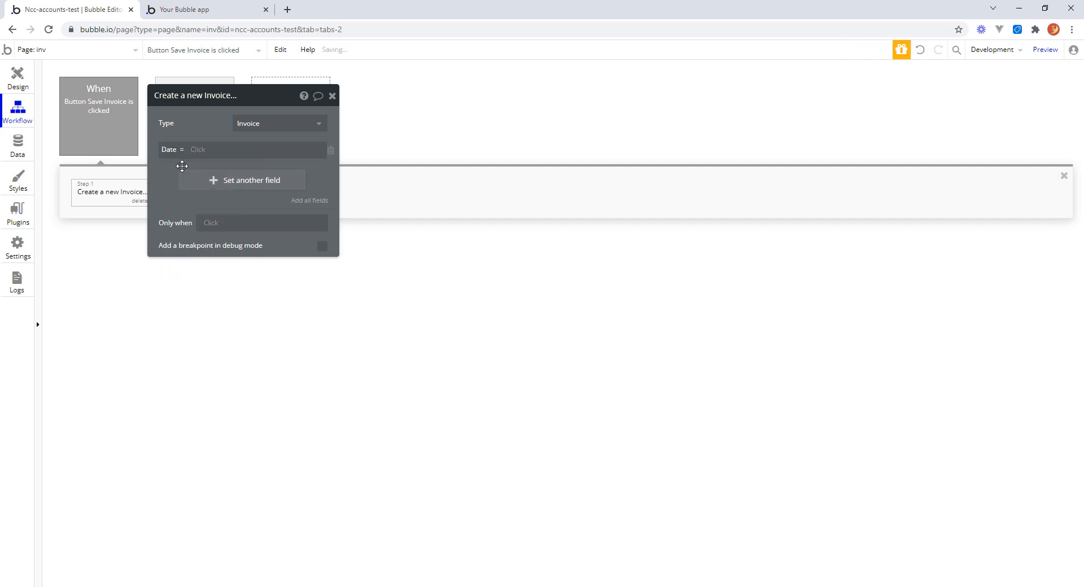
left_click(201, 152)
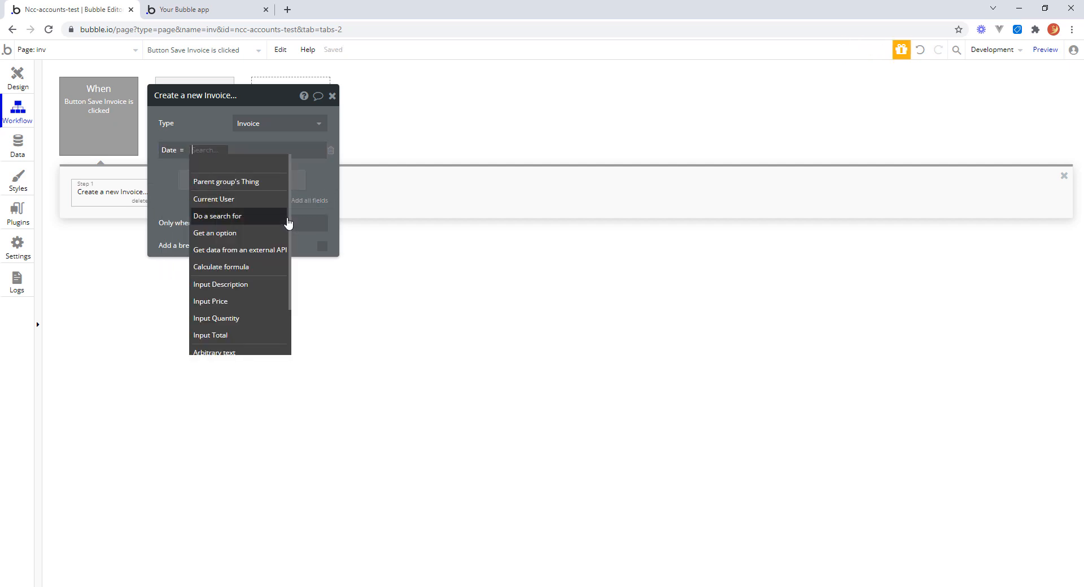
scroll(288, 260, "down", 2)
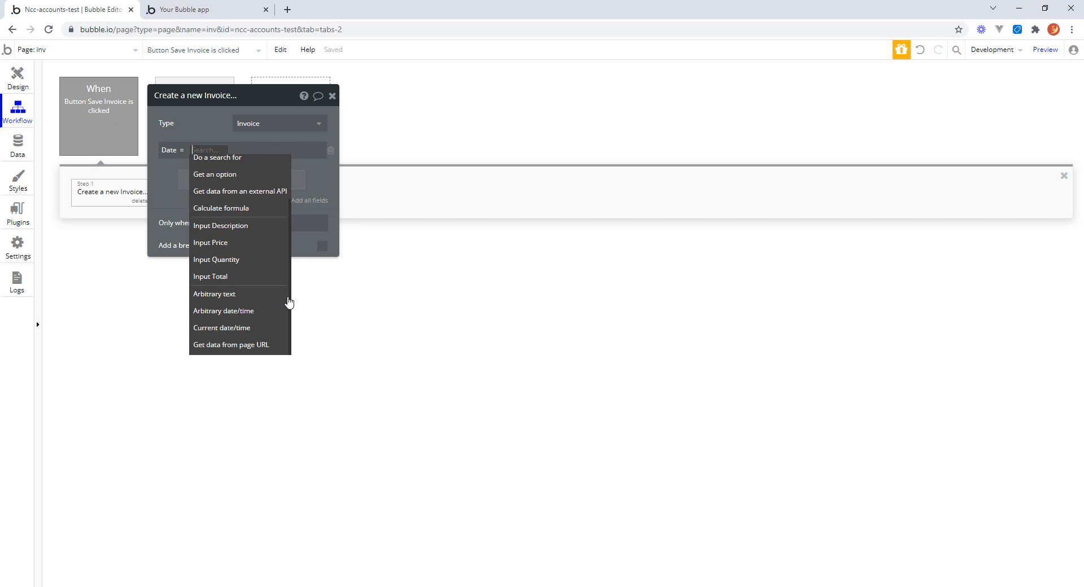
left_click(251, 328)
Step: Add the Draft field to the new Invoice action and set it to "no"
left_click(193, 181)
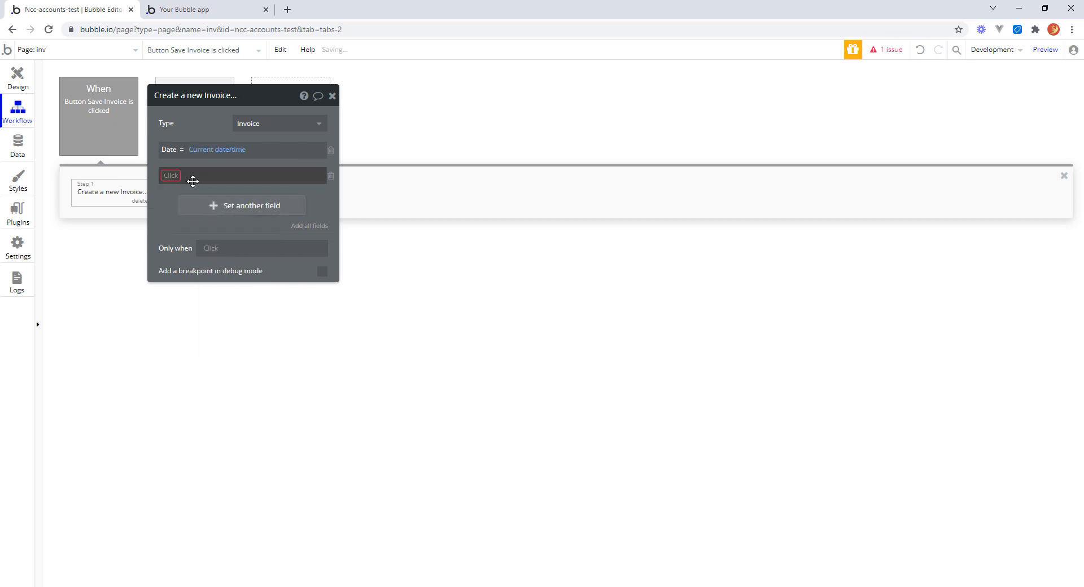
left_click(178, 177)
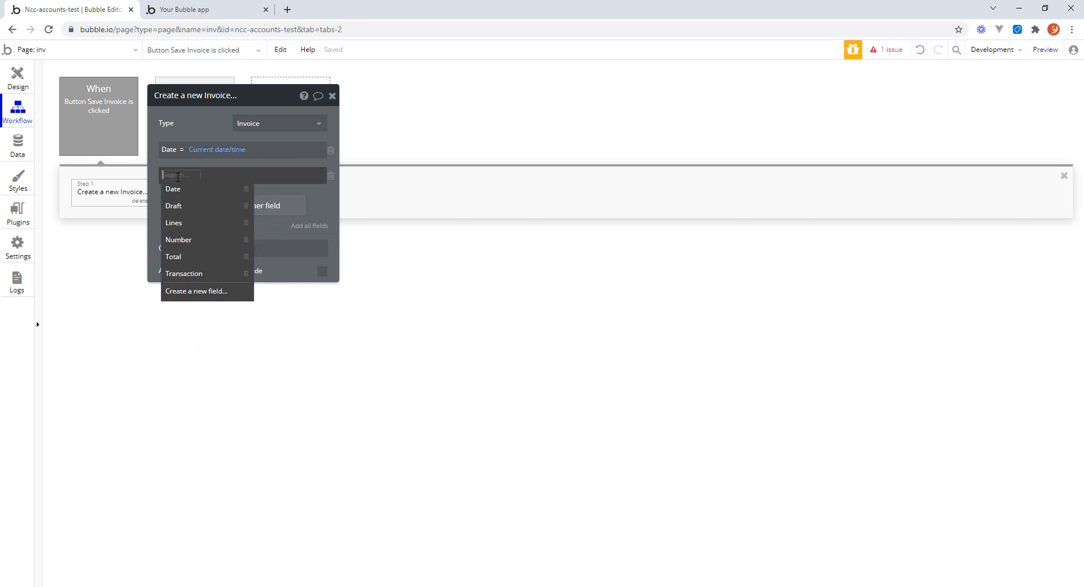
left_click(182, 207)
left_click(203, 176)
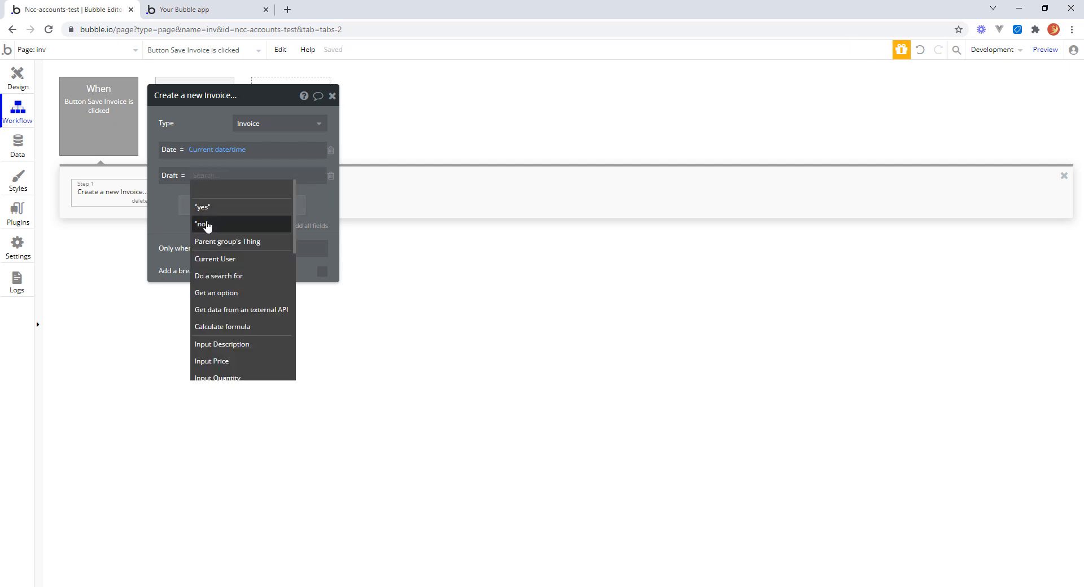
left_click(208, 225)
Step: Add the Number field to the new Invoice action and base its value on a search for Invoices
left_click(211, 207)
left_click(177, 200)
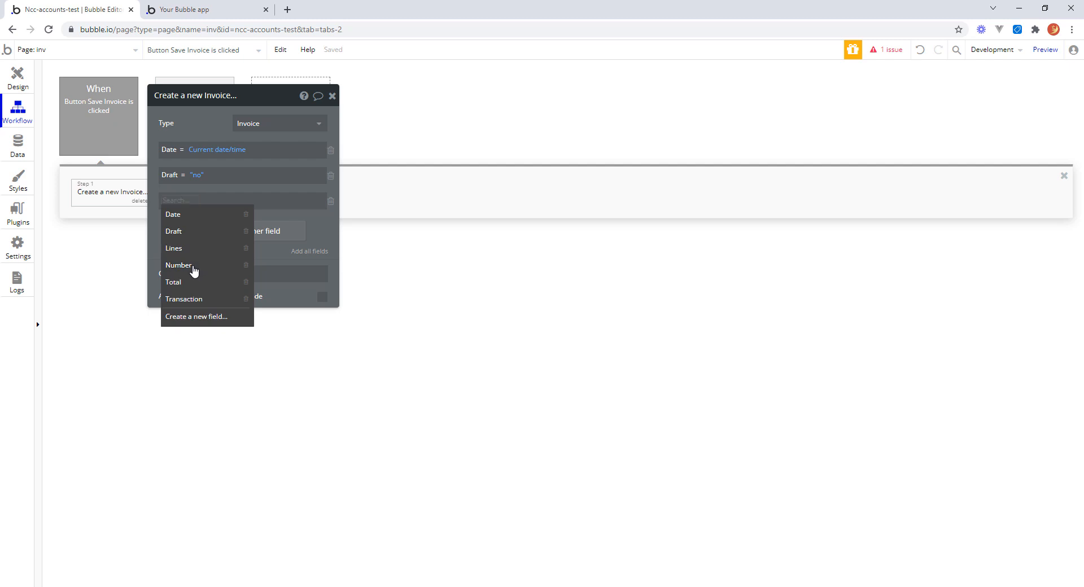
left_click(195, 267)
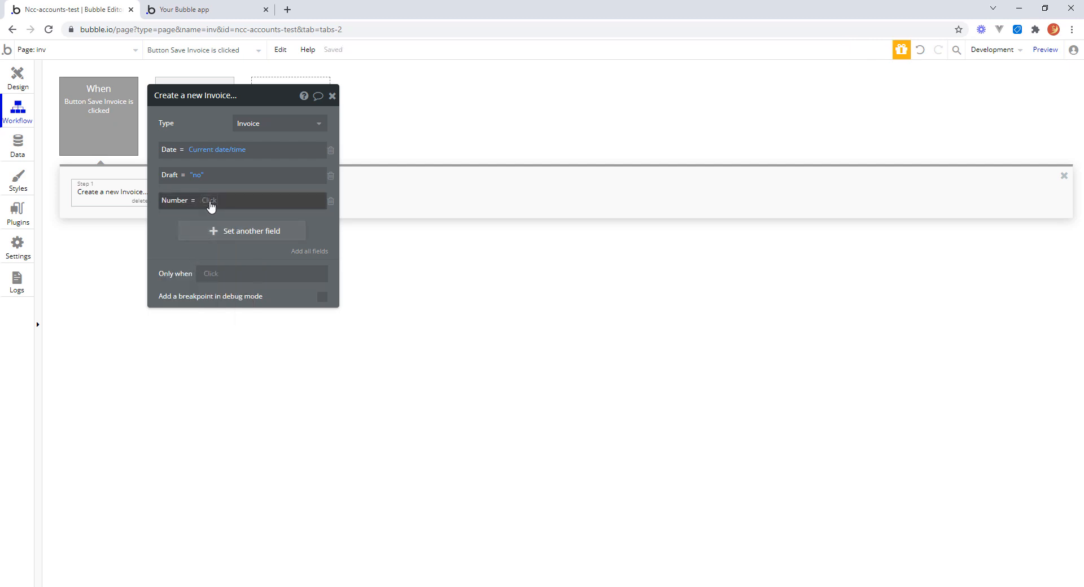
left_click_drag(260, 103, 461, 93)
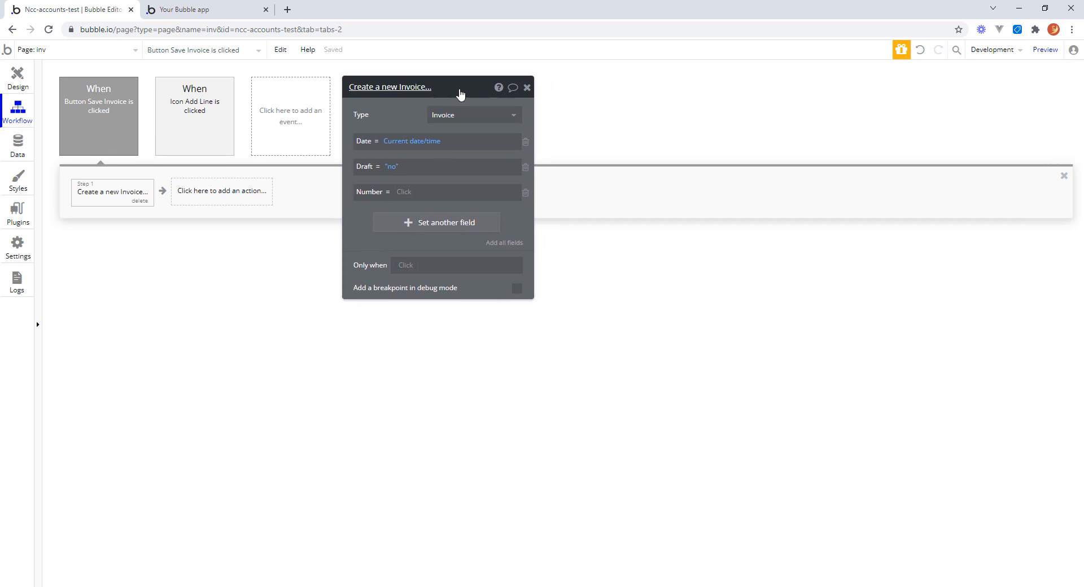
left_click(404, 192)
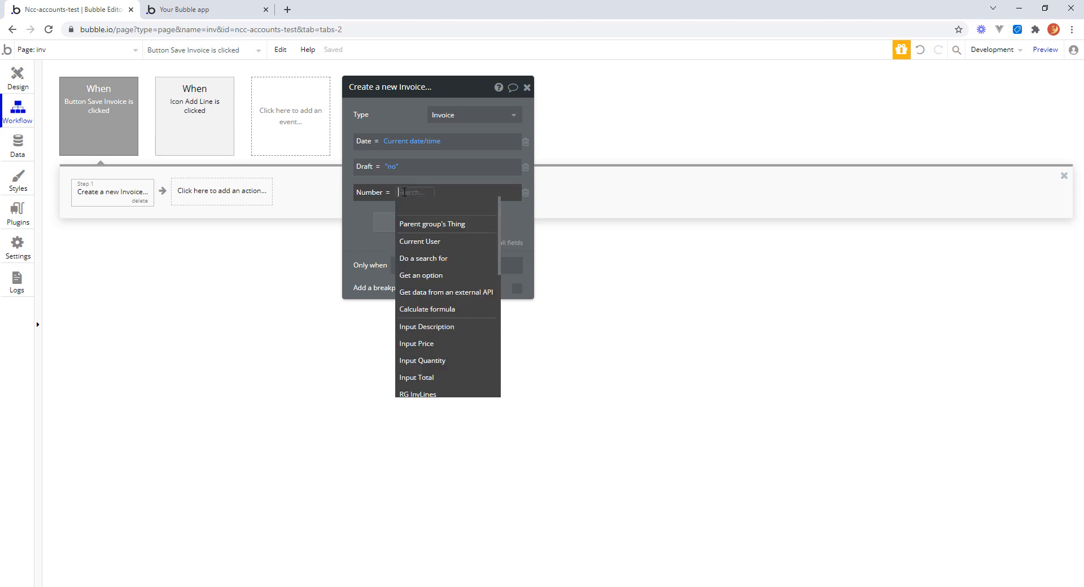
left_click(455, 259)
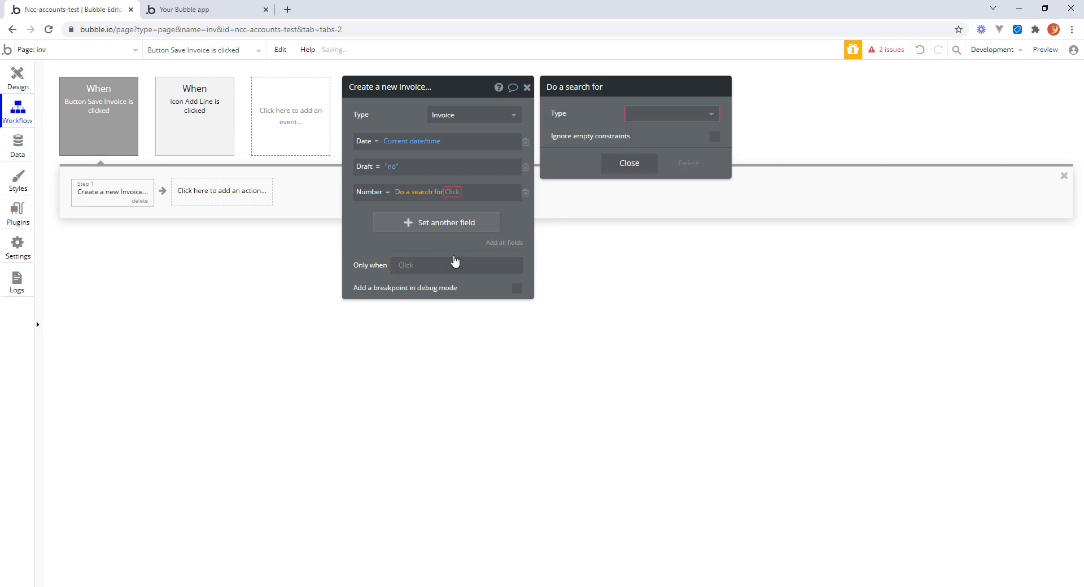
left_click(710, 114)
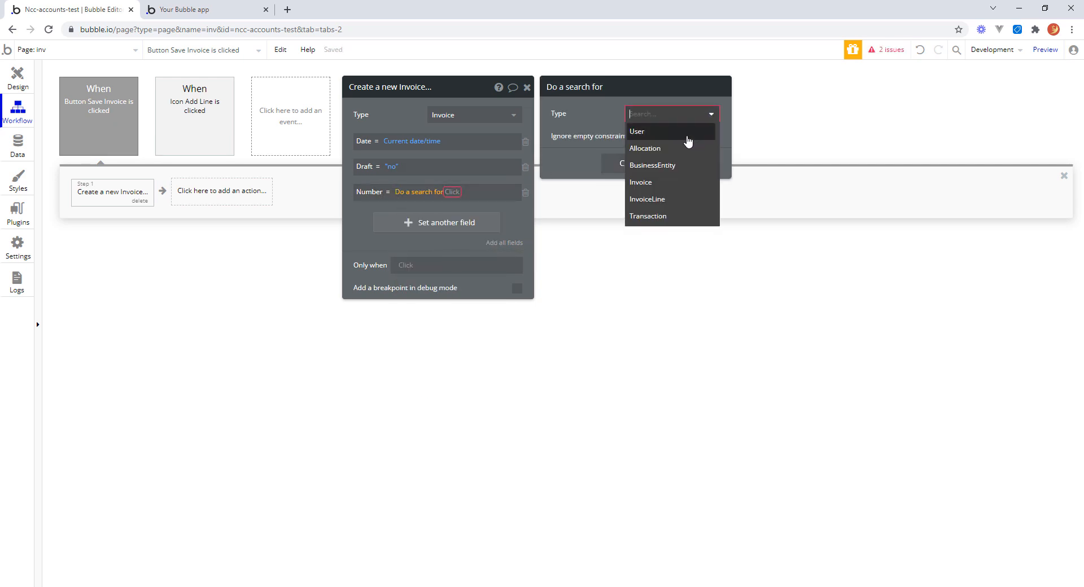
left_click(643, 182)
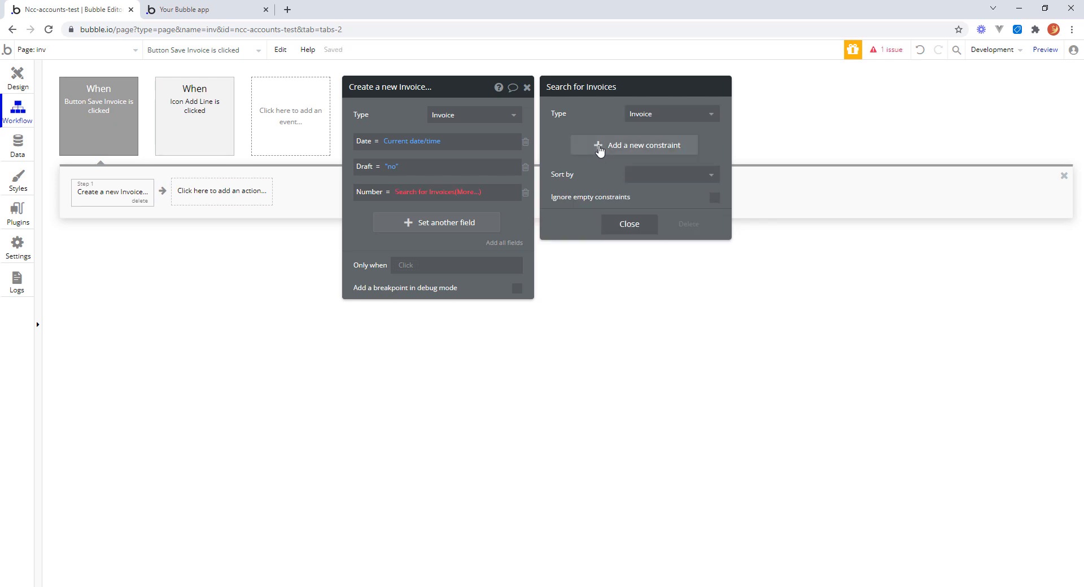
Step: Complete the new Invoice's Number expression as Search for Invoices's Number:max + 1 and close the action's properties
left_click(467, 195)
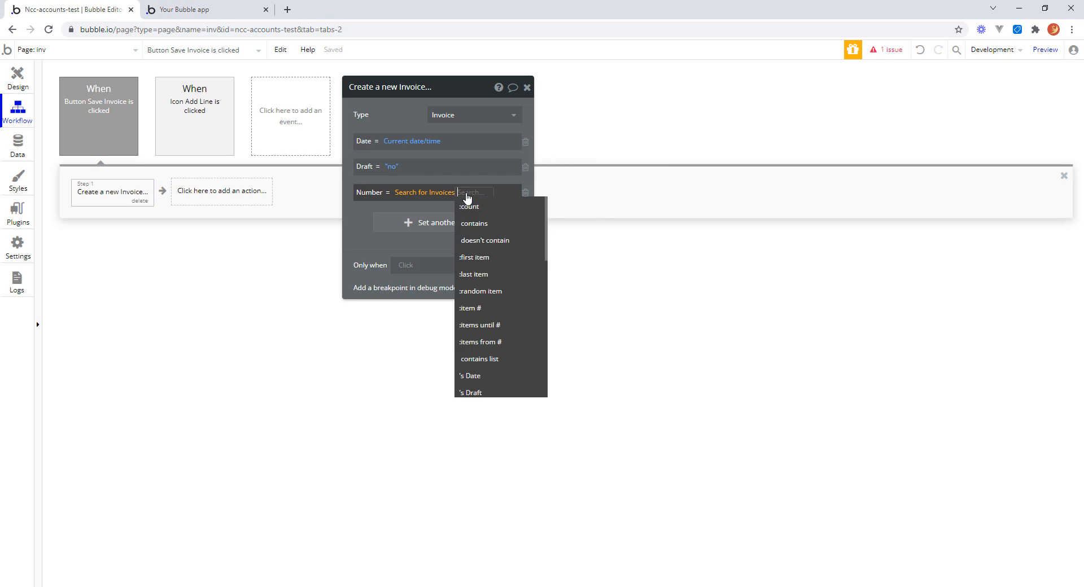
left_click_drag(546, 229, 543, 289)
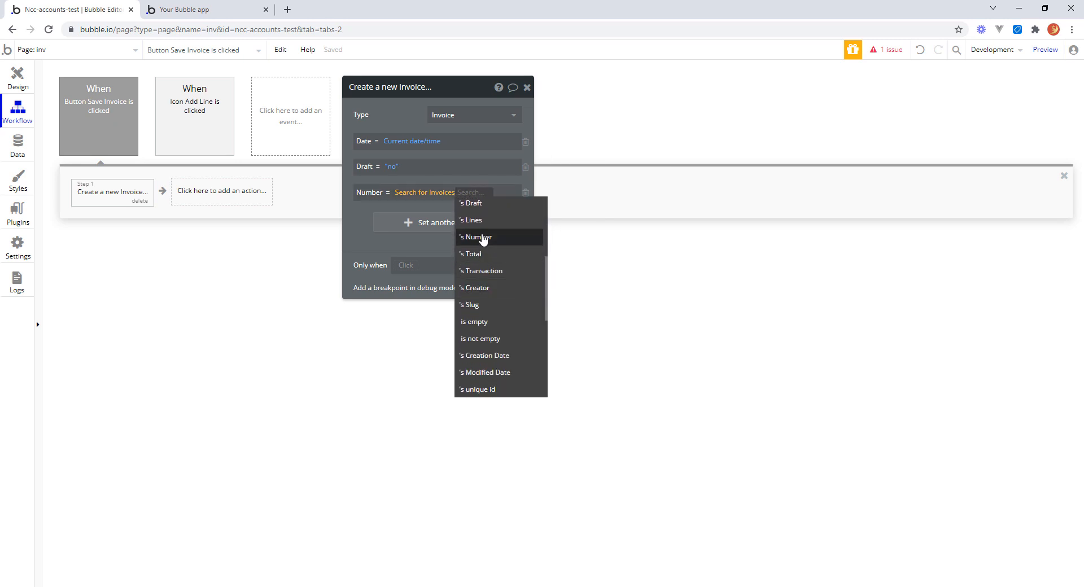
left_click(480, 254)
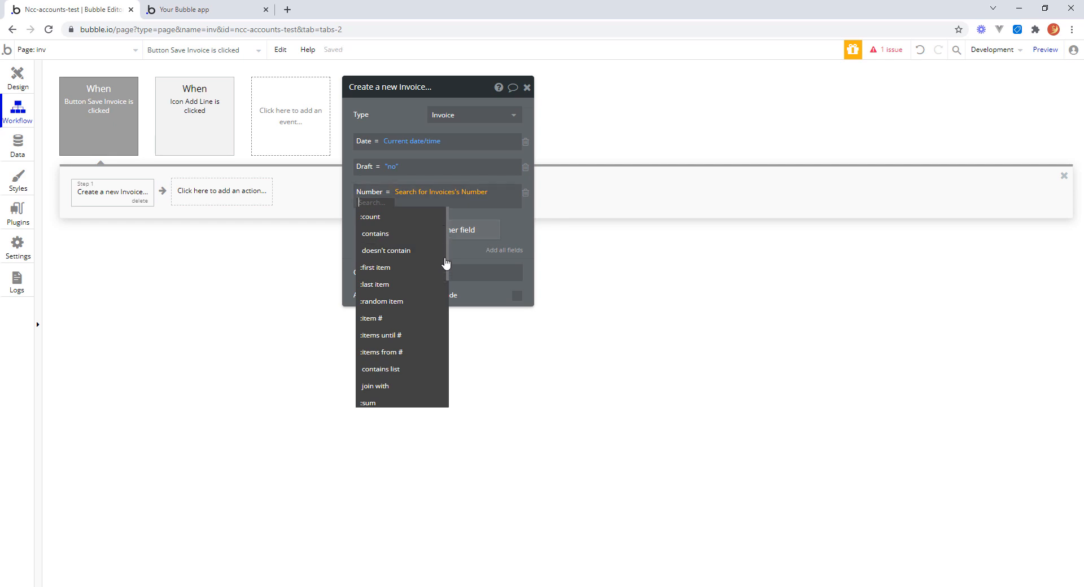
left_click_drag(447, 261, 448, 315)
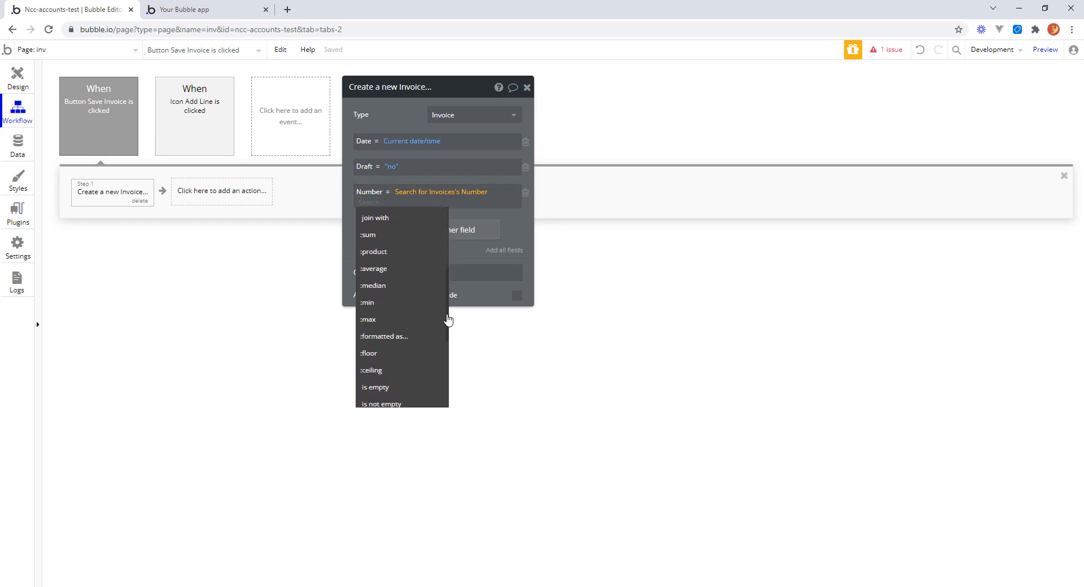
left_click(392, 323)
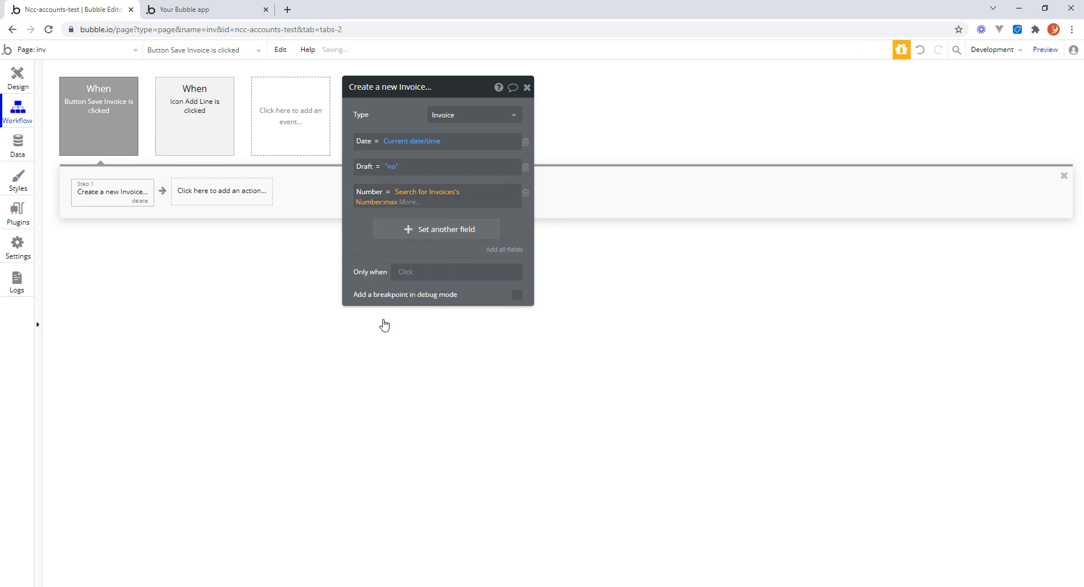
left_click(401, 202)
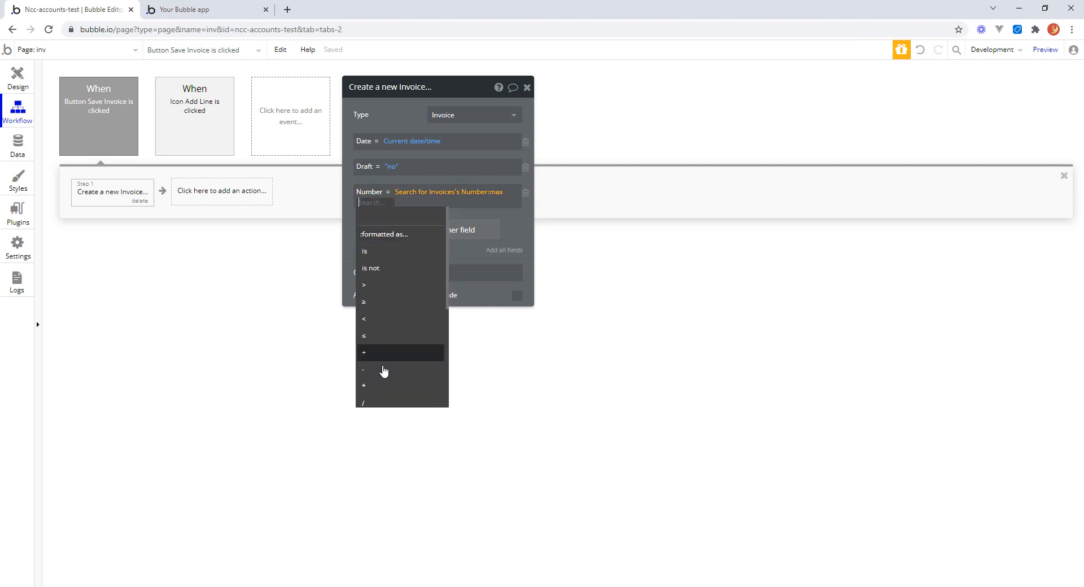
left_click(371, 356)
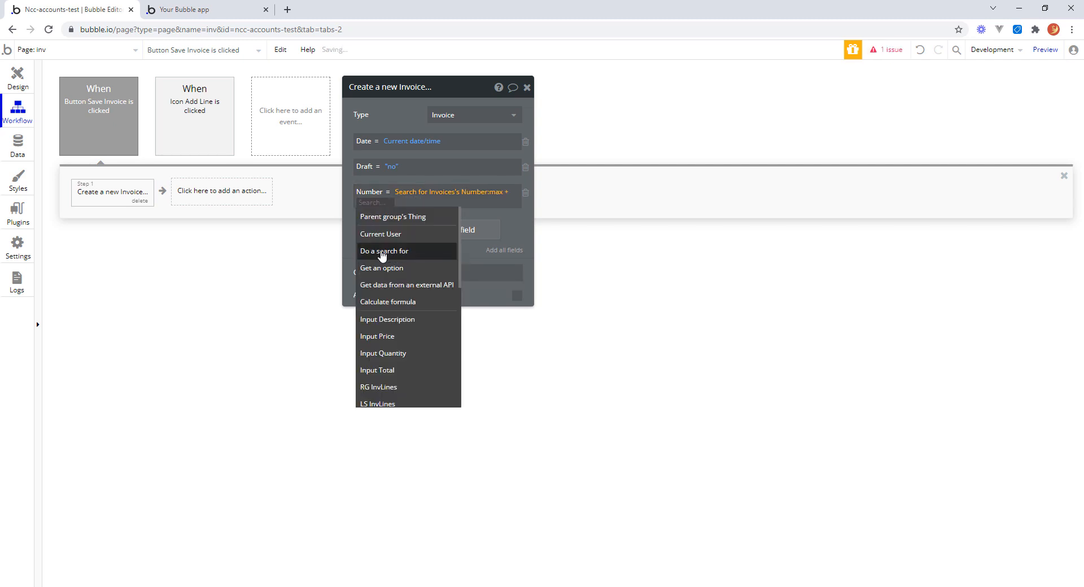
type("1")
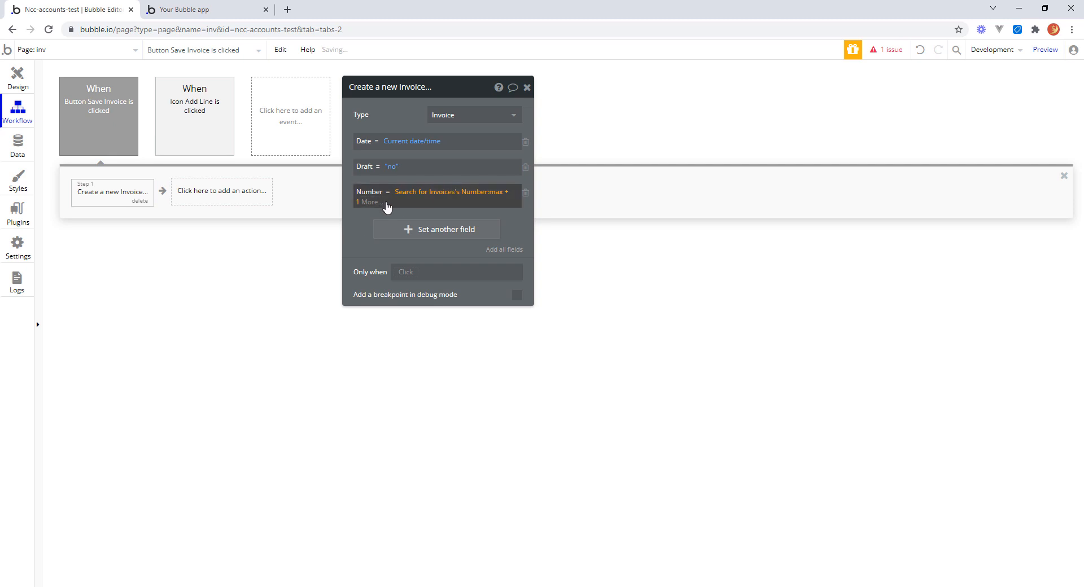
left_click(364, 226)
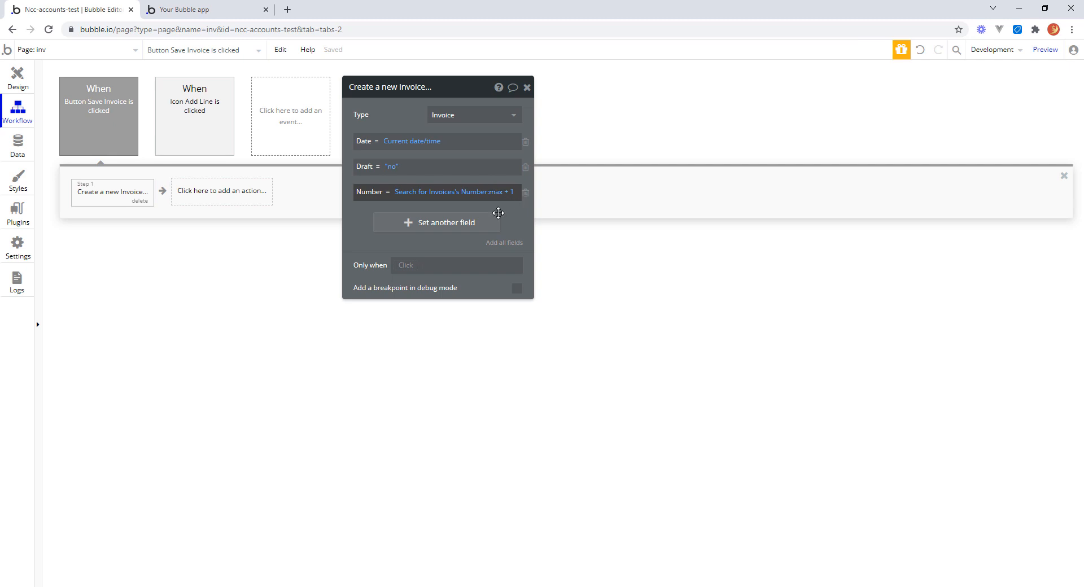
left_click(527, 88)
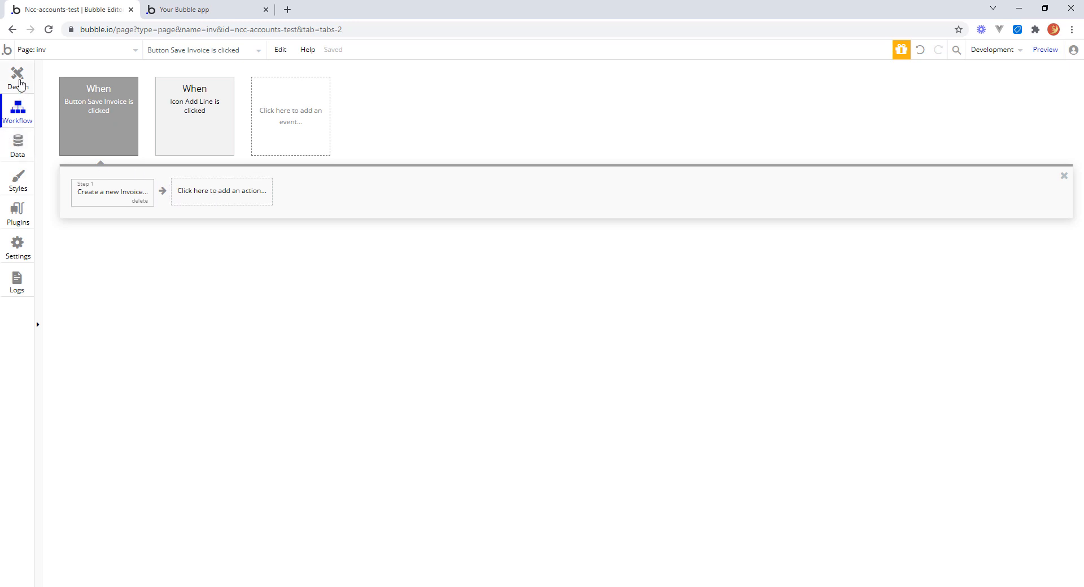
Step: Add a BEGIN ITERATE action for LS InvLines after the Invoice creation and set its List to Iterate Over to Original List
left_click(220, 196)
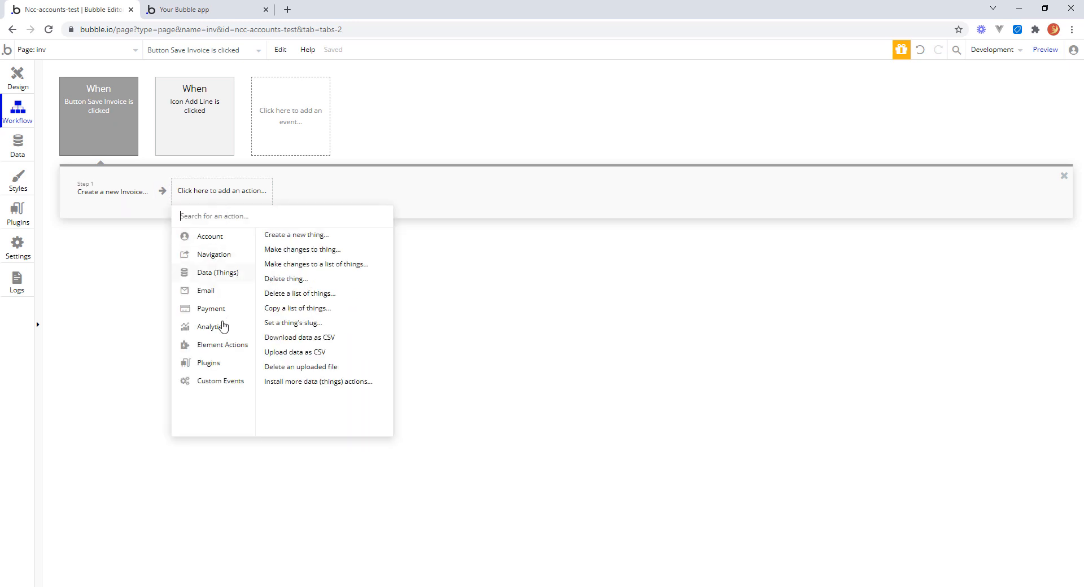
mouse_move(225, 347)
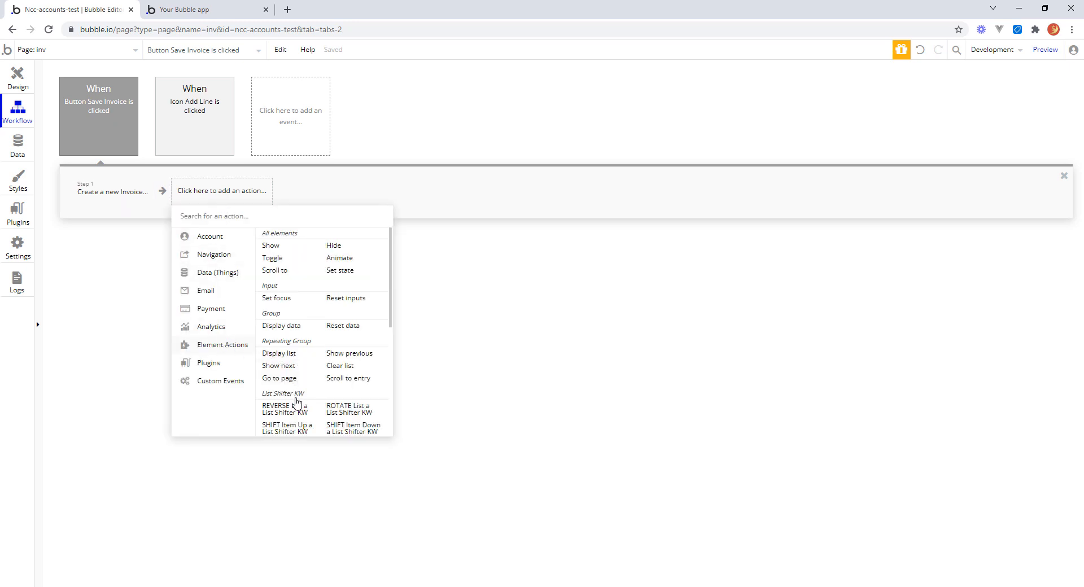
left_click_drag(388, 312, 389, 367)
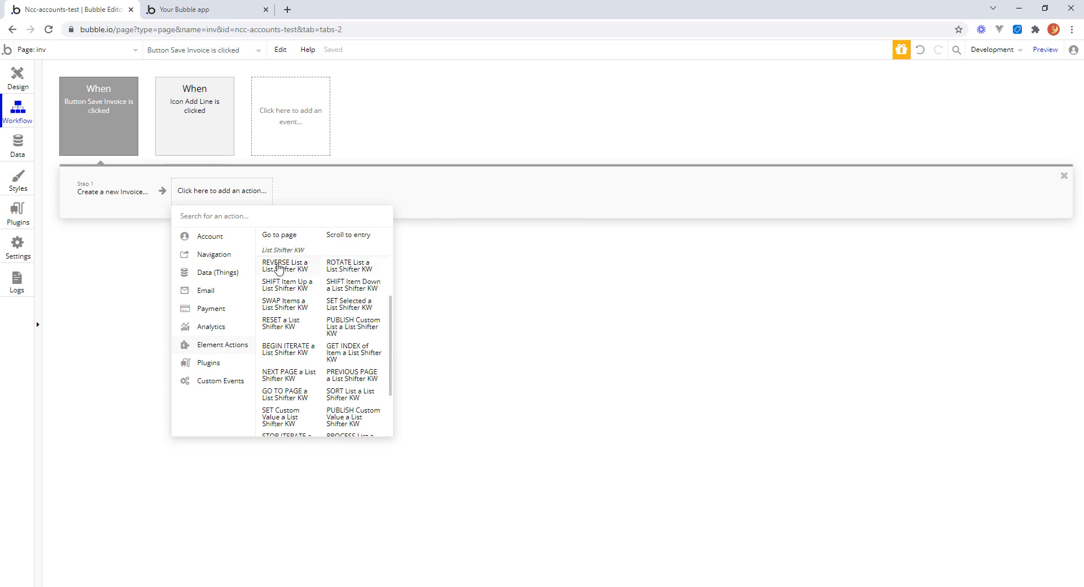
left_click(287, 355)
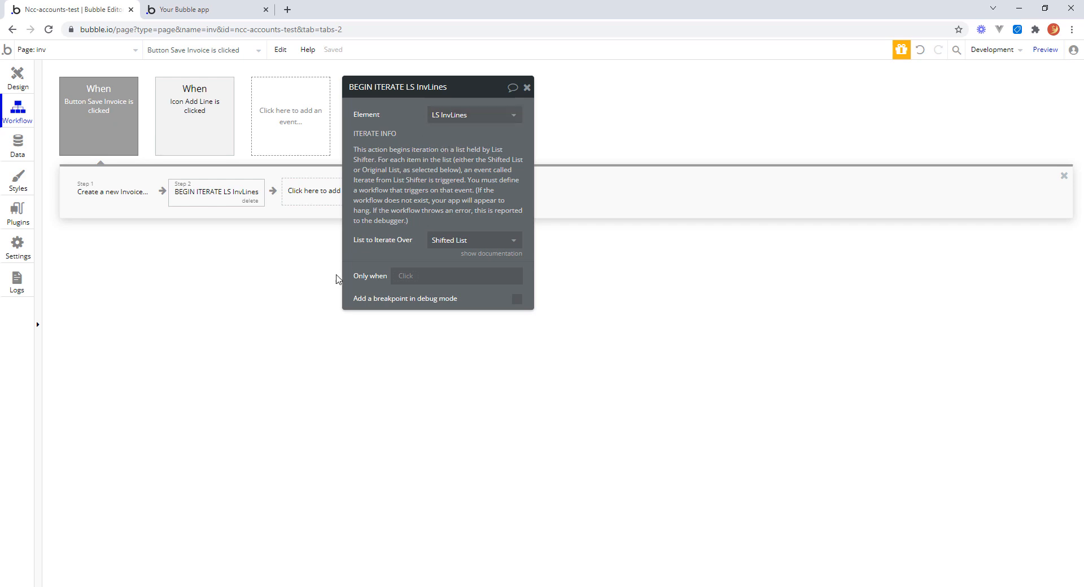
left_click(514, 243)
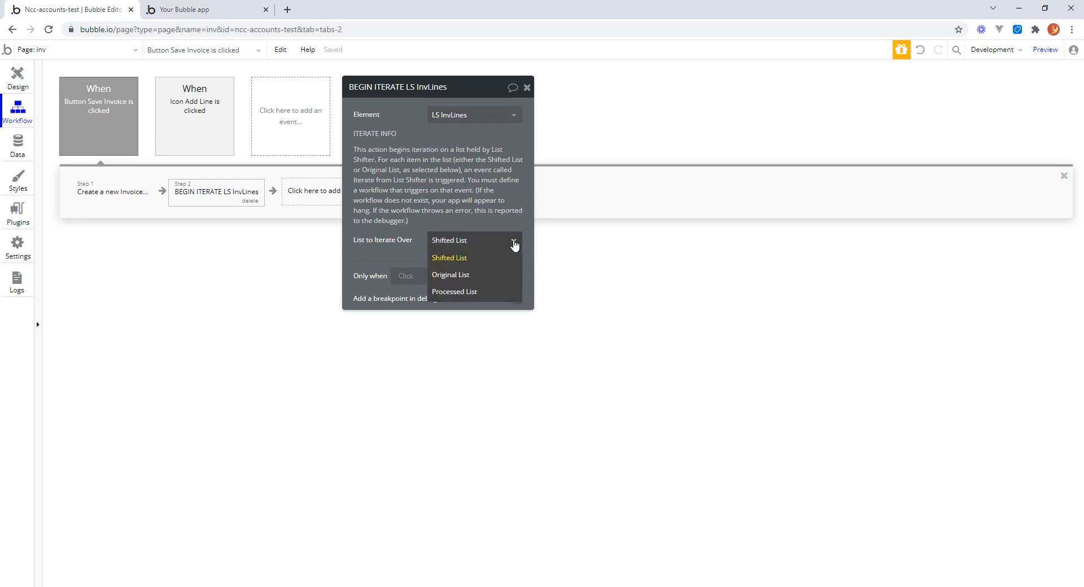
left_click(474, 276)
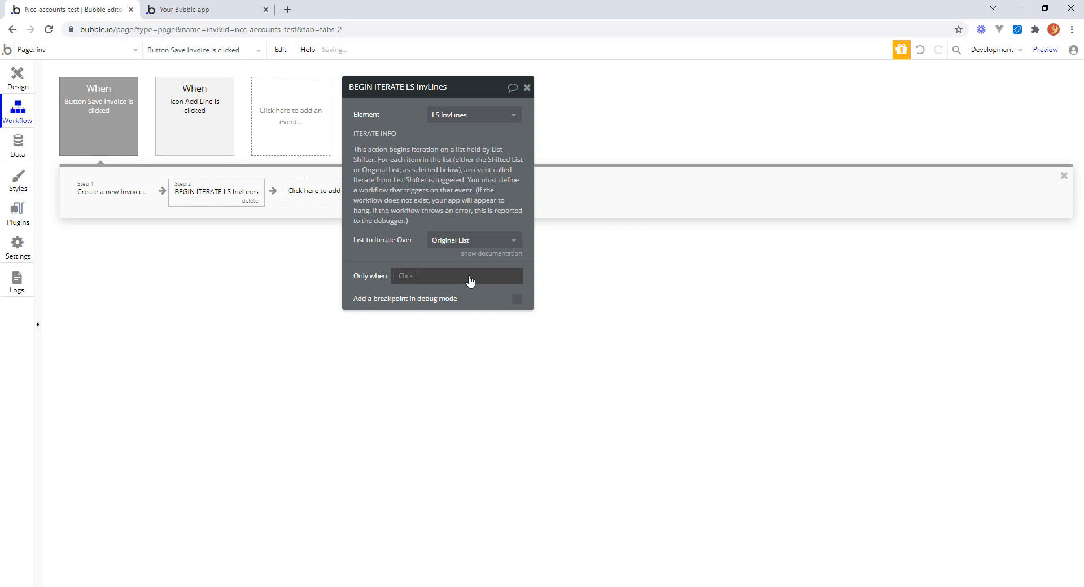
left_click(527, 88)
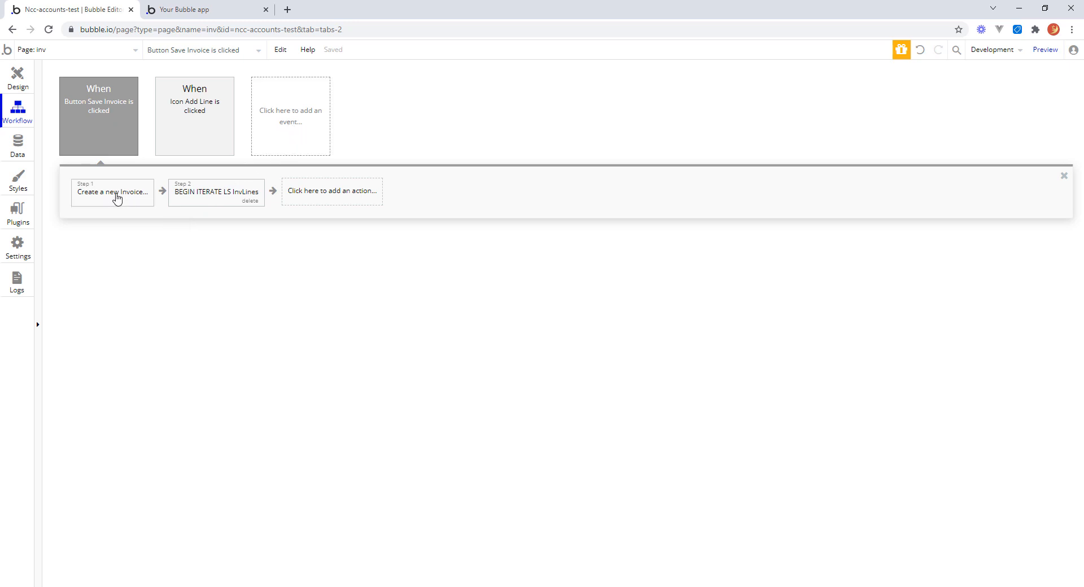
left_click(327, 191)
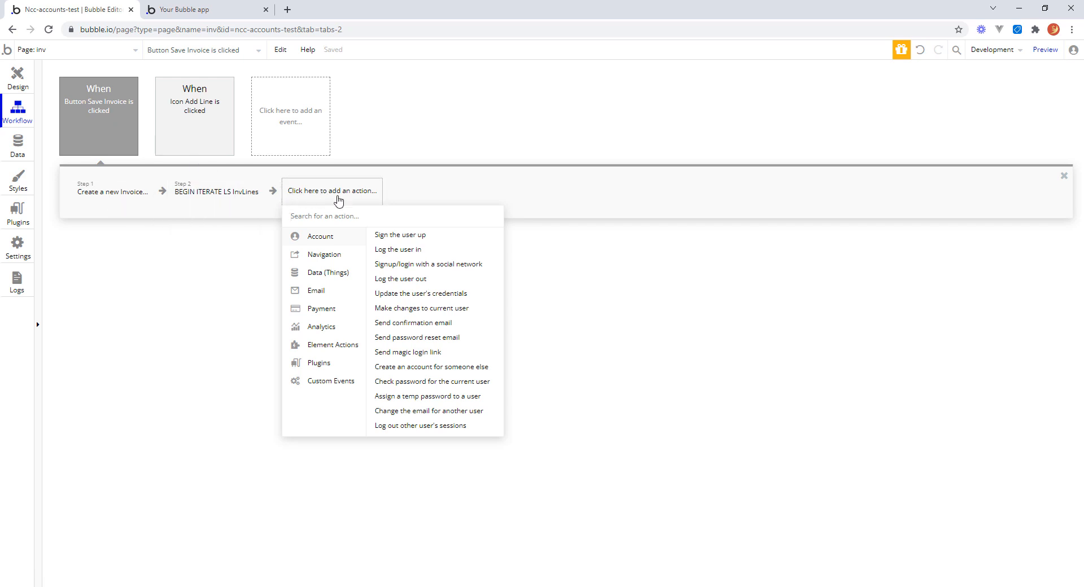
left_click(440, 183)
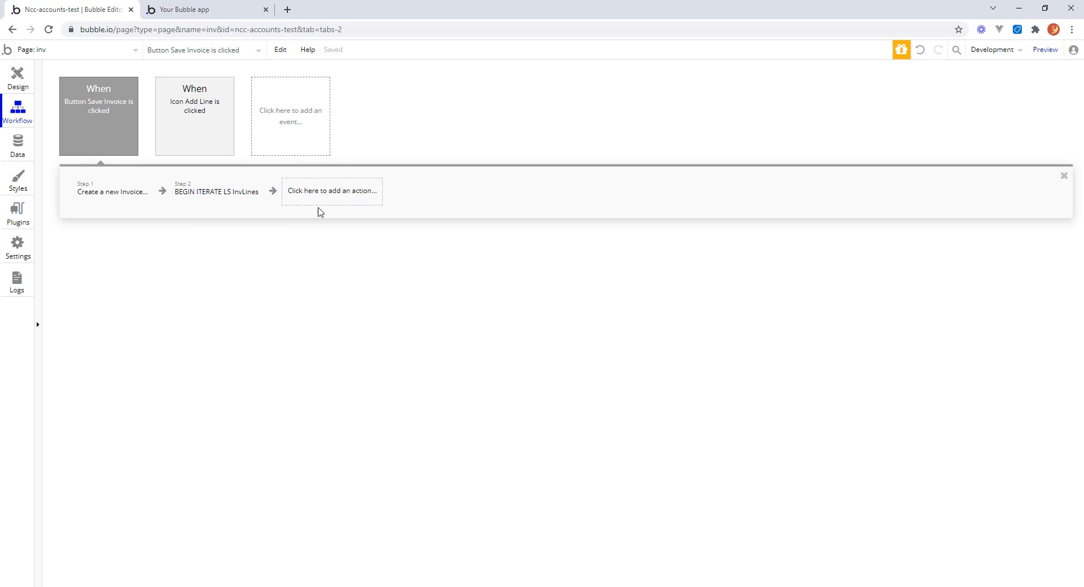
left_click(230, 197)
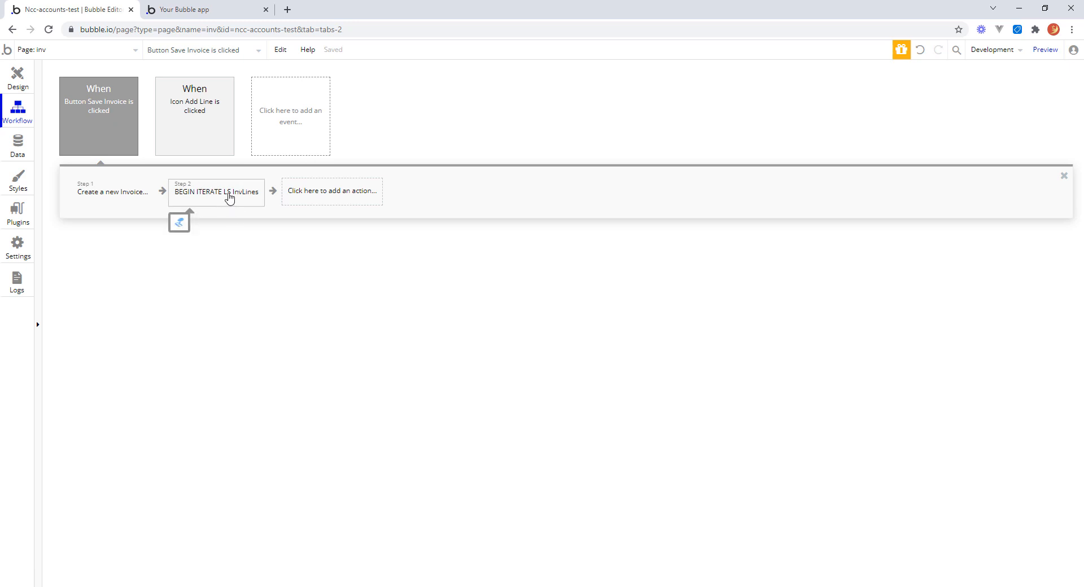
Step: Add a workflow event for A List Shifter KW Iterate from List Shifter on LS InvLines
left_click(293, 120)
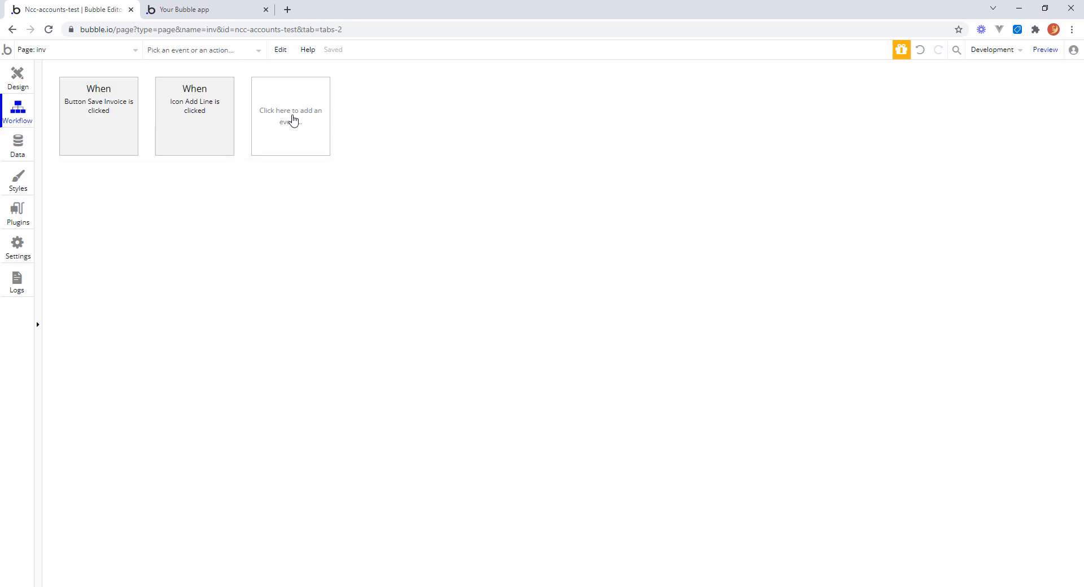
mouse_move(306, 212)
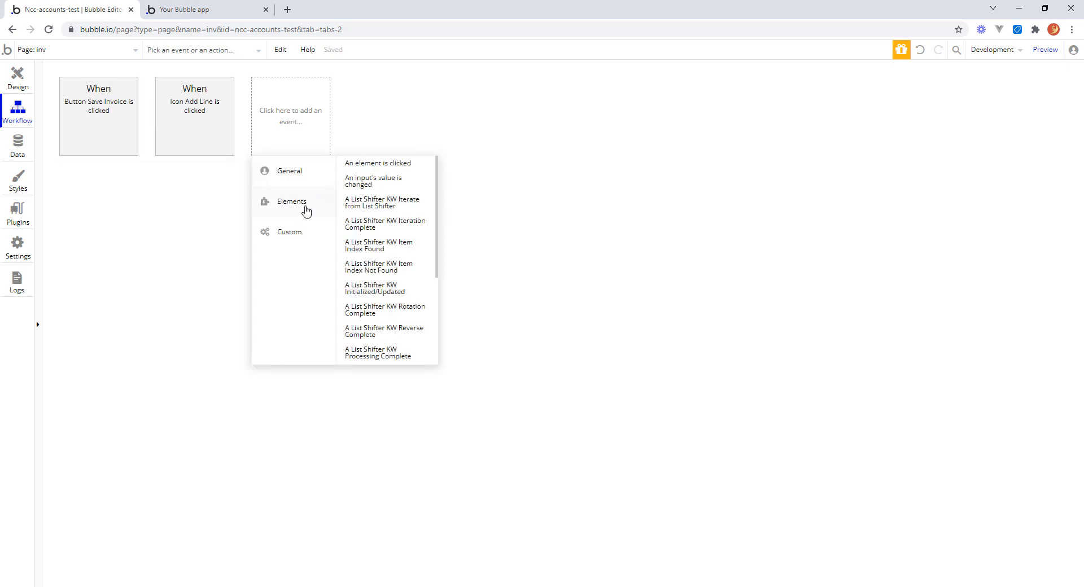
left_click(384, 205)
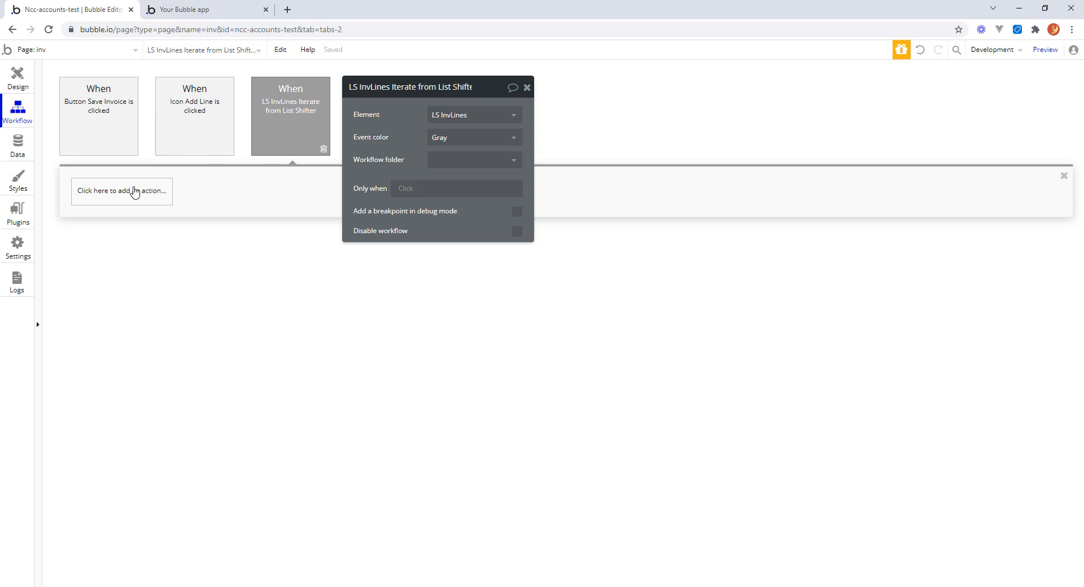
Step: Insert a Set state action before BEGIN ITERATE in the Button Save Invoice workflow, with the inv page as its element
left_click(106, 115)
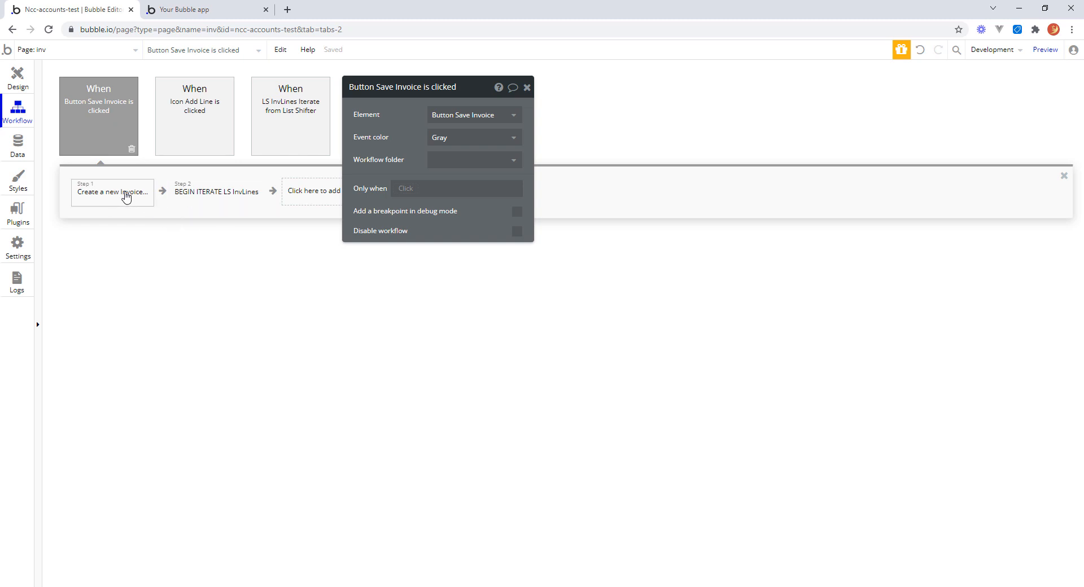
right_click(188, 194)
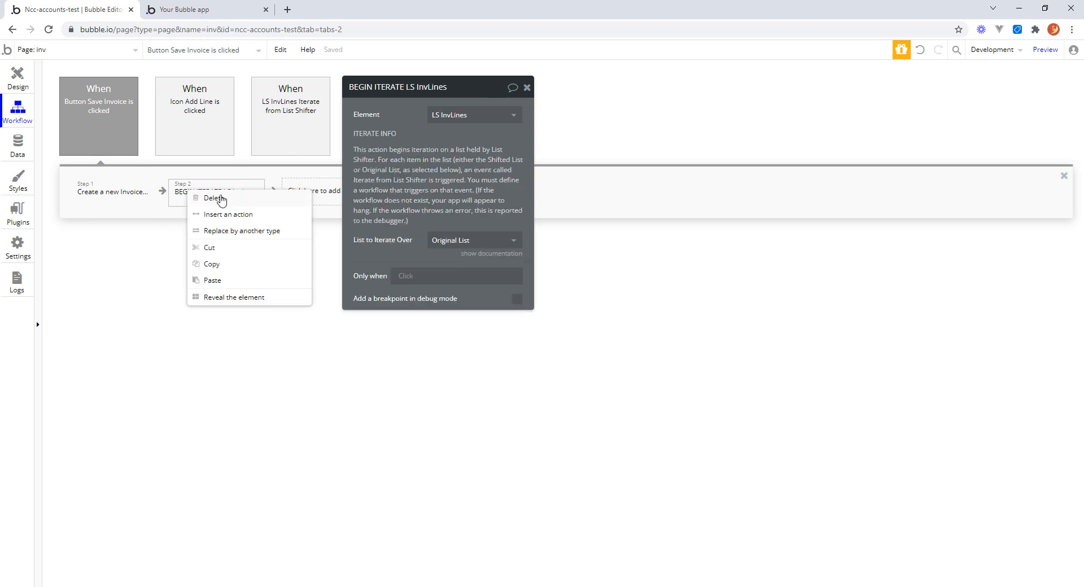
left_click(227, 215)
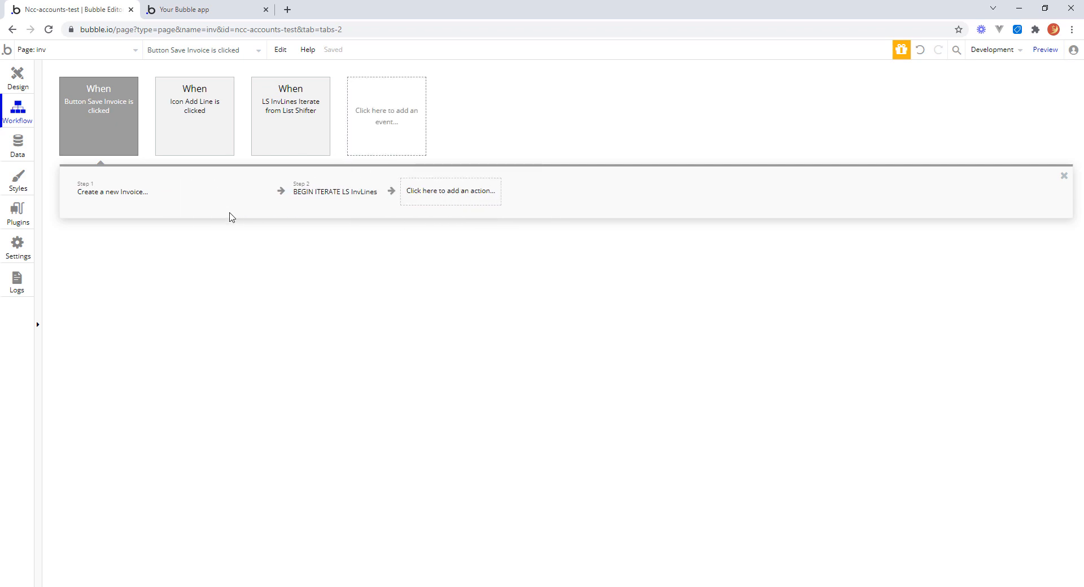
left_click(226, 362)
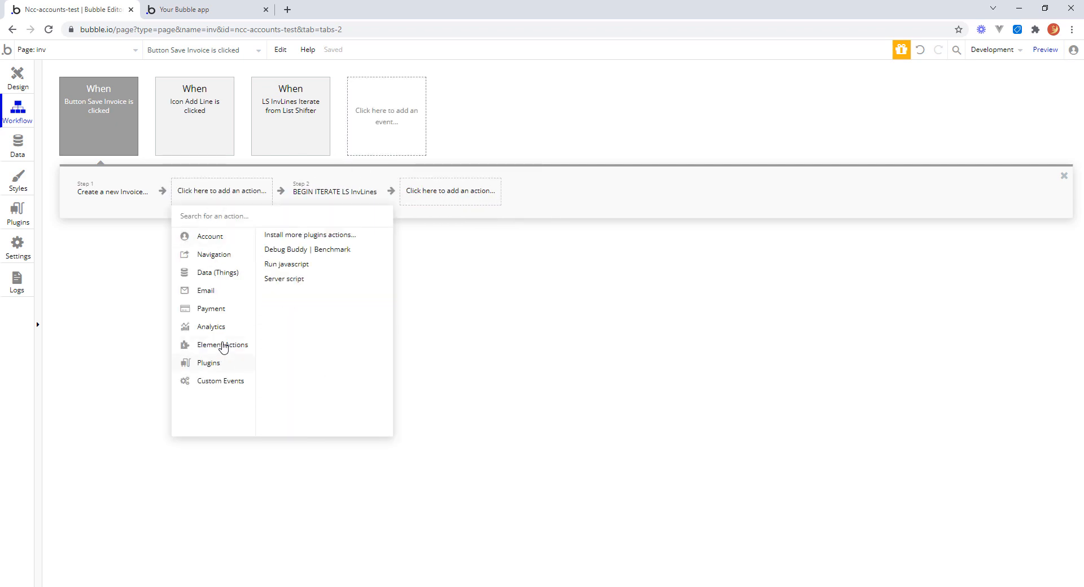
mouse_move(225, 347)
left_click(339, 271)
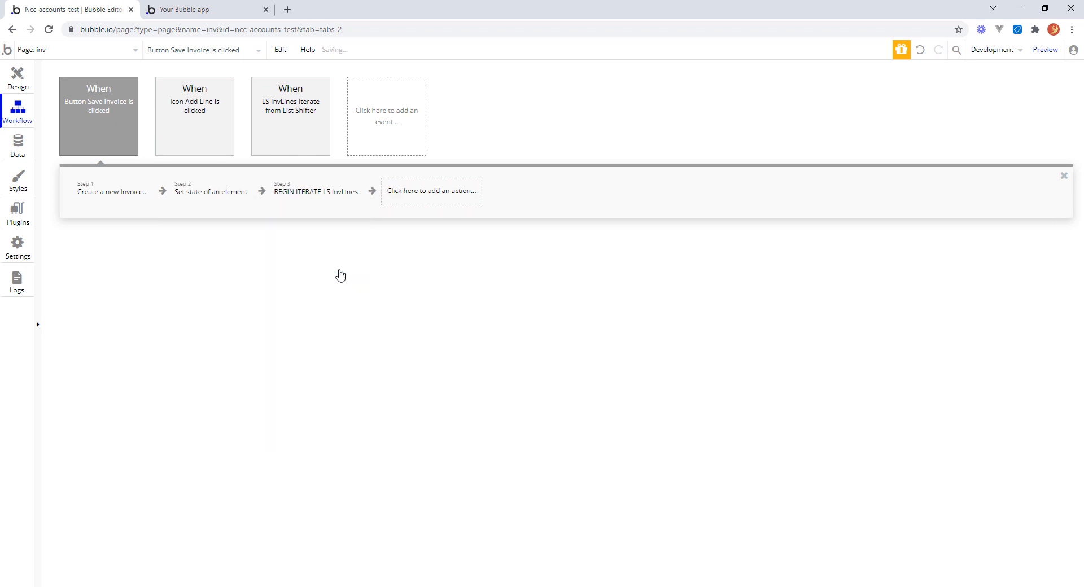
left_click(512, 117)
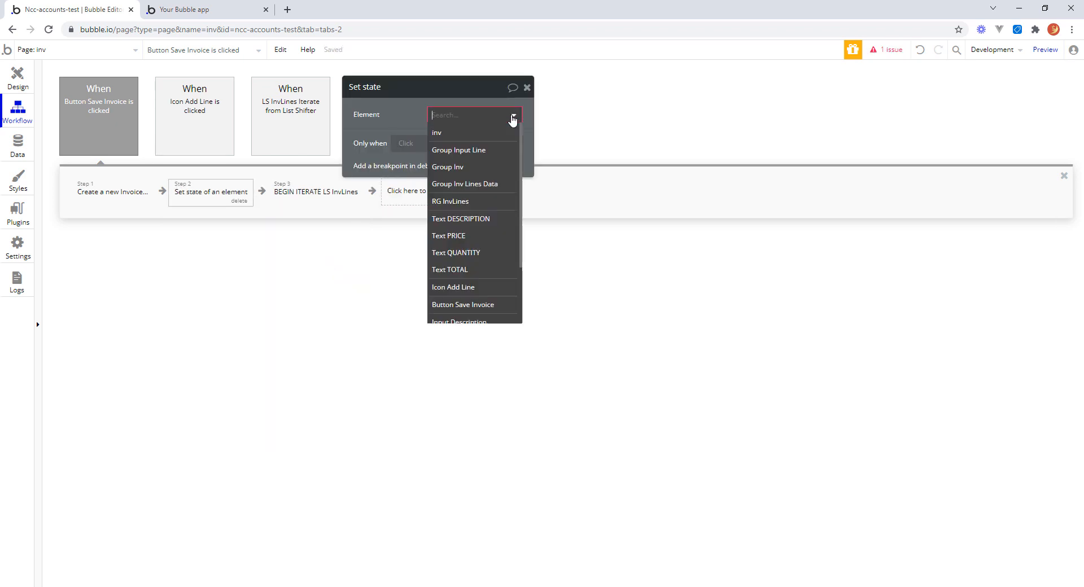
left_click(450, 134)
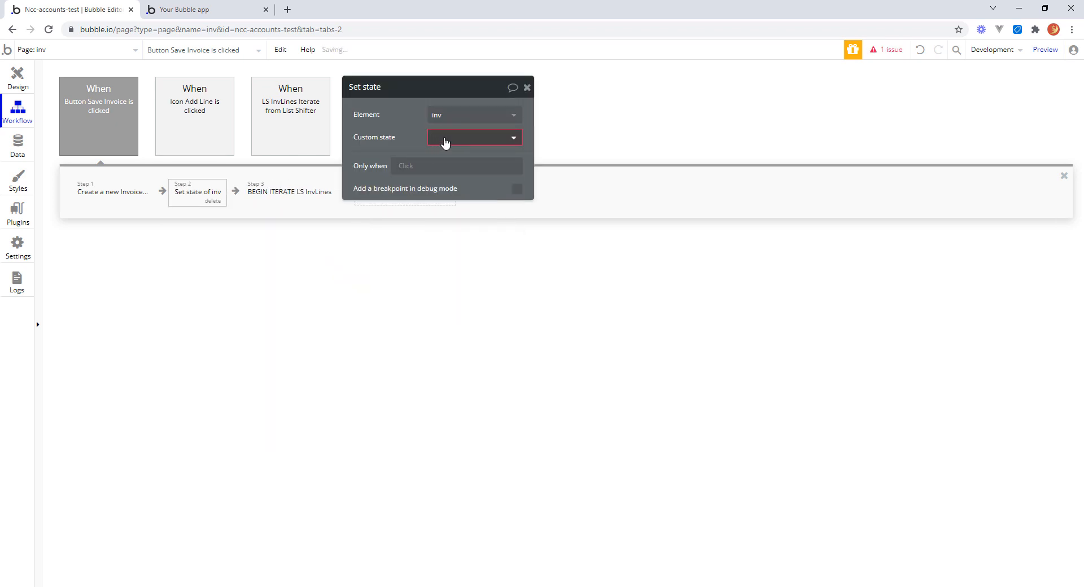
Step: Create a new custom state named _newInvoice of type Invoice on inv for the Set state action
left_click(463, 141)
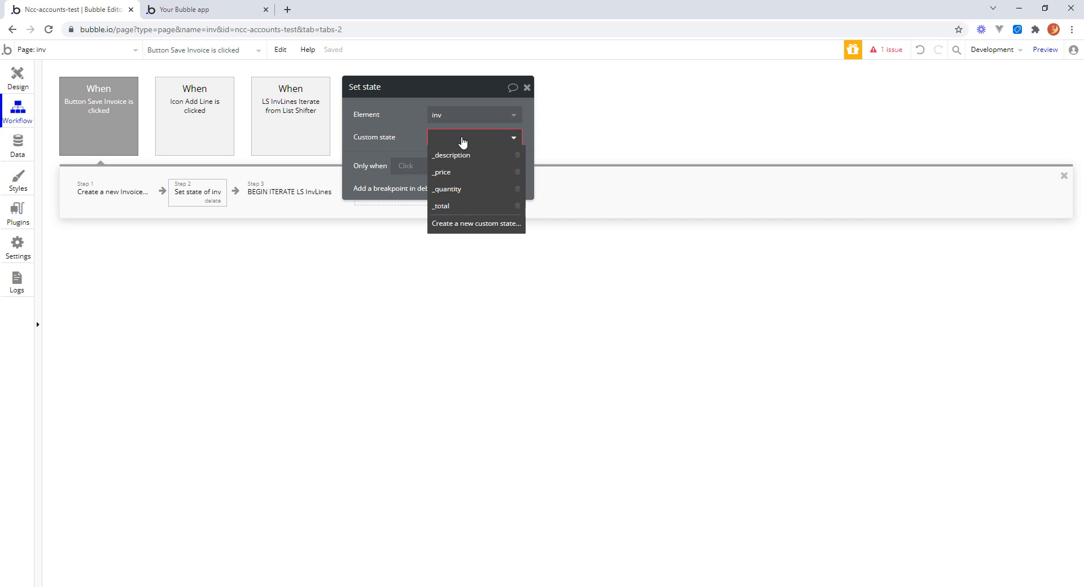
left_click(461, 224)
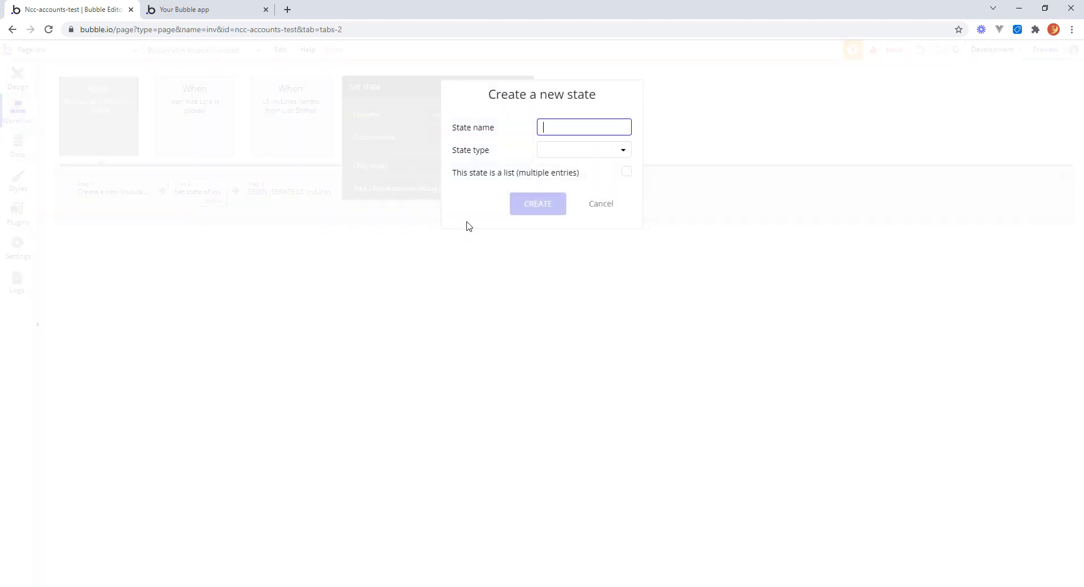
type("_newInvoice")
left_click(623, 150)
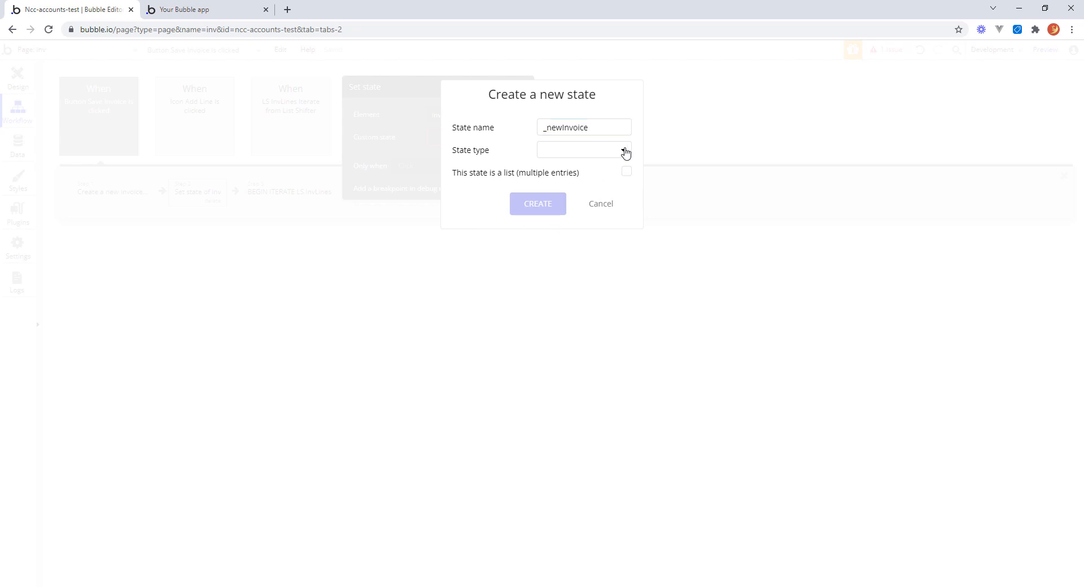
scroll(631, 208, "down", 2)
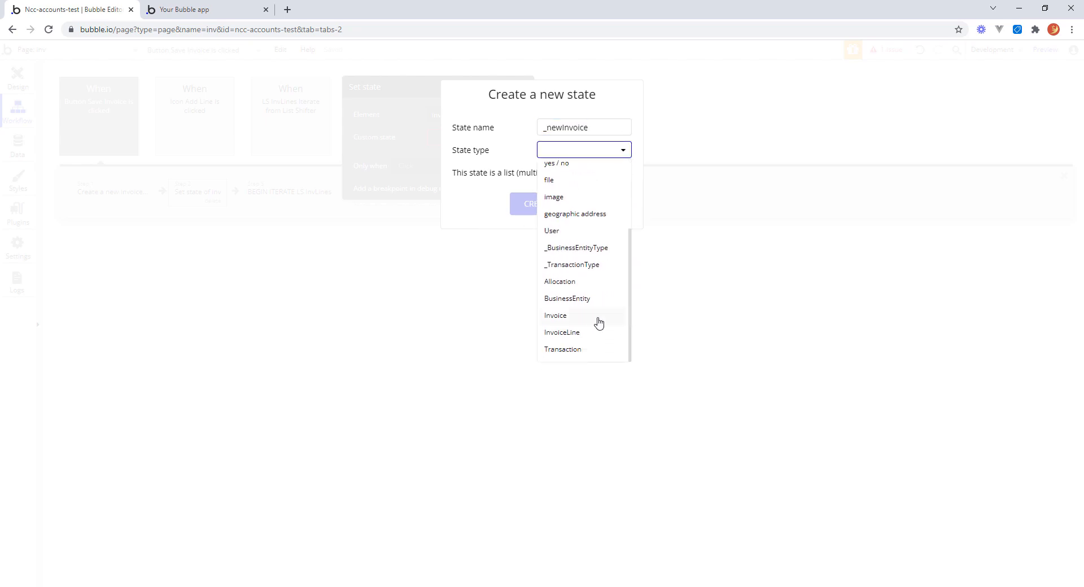
left_click(564, 317)
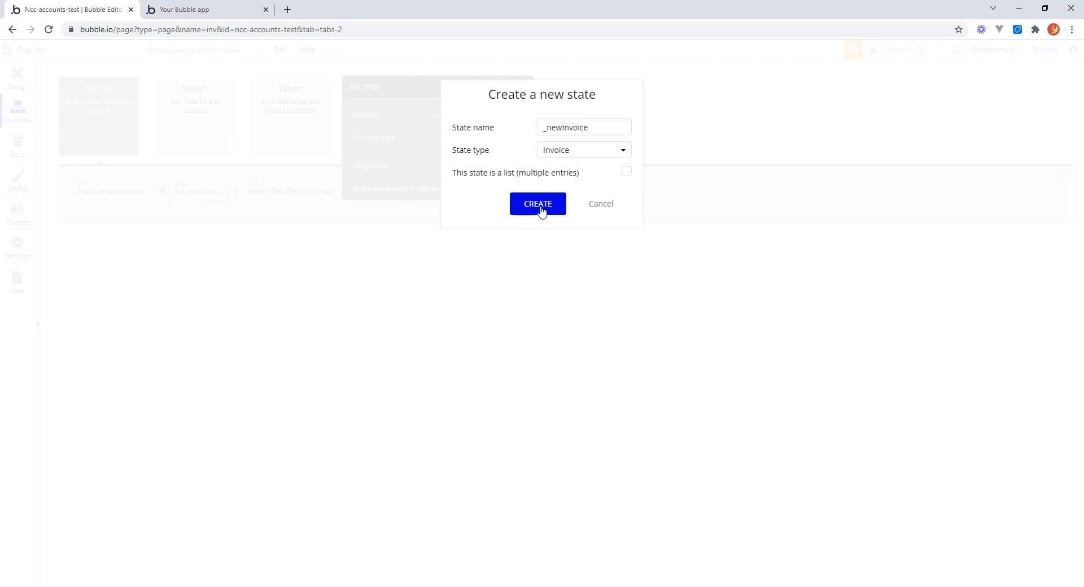
left_click(539, 206)
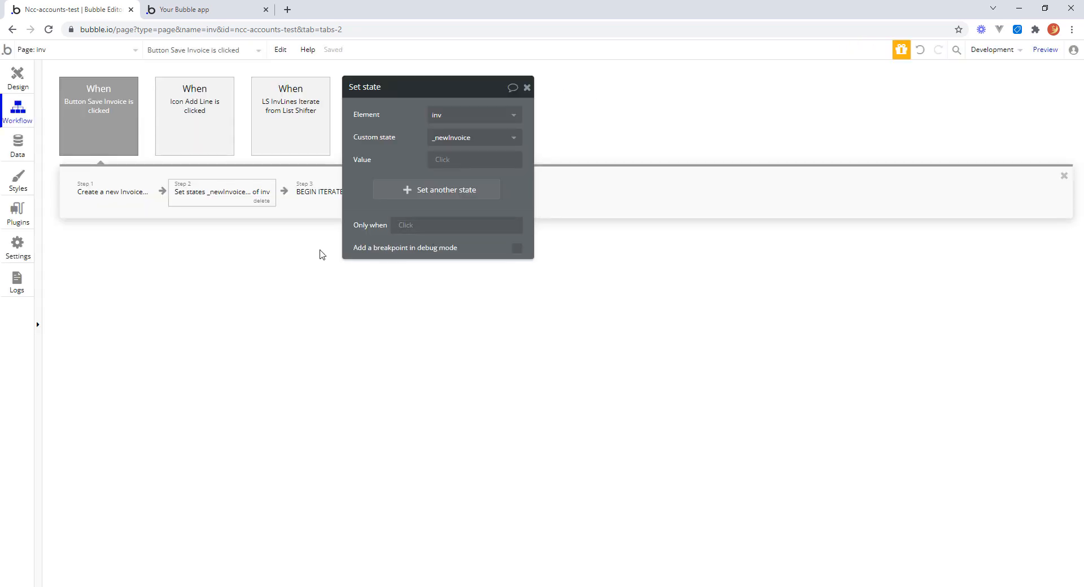
Step: Set the _newInvoice state's value to Result of step 1 (Create a new Invoice) and close the action's properties
left_click(442, 161)
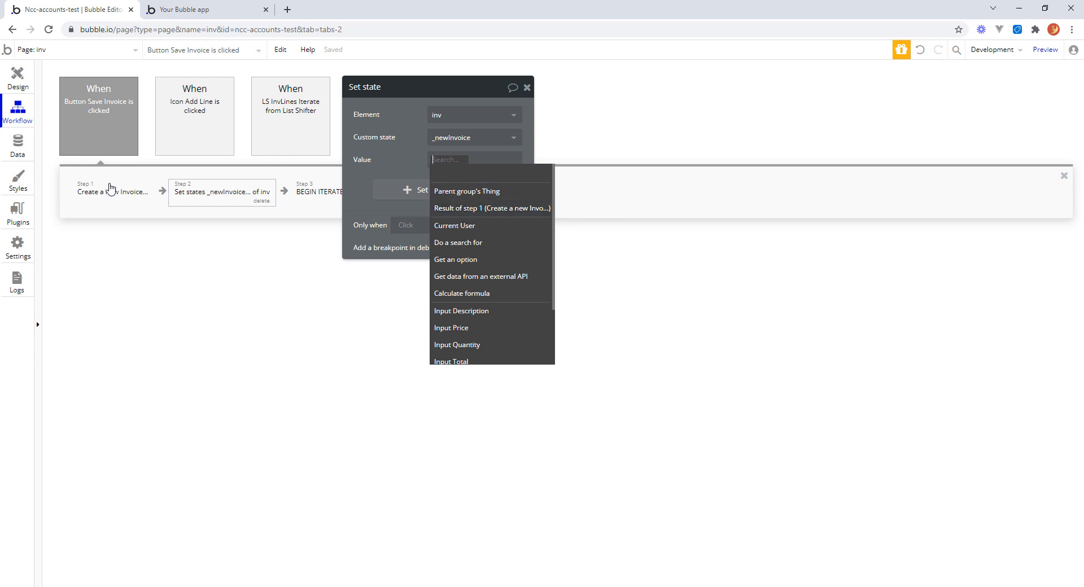
left_click(472, 209)
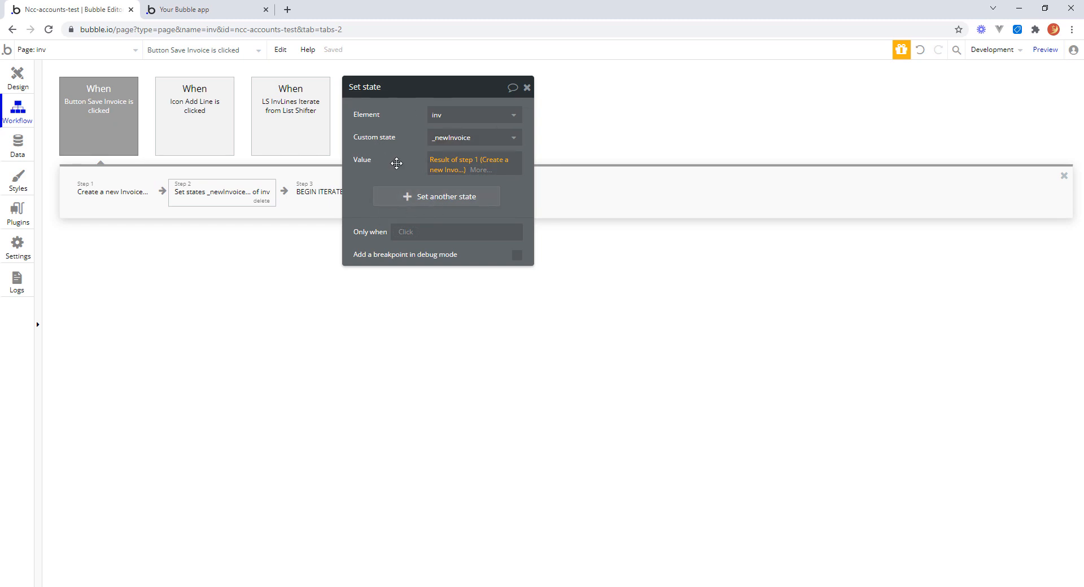
left_click(527, 87)
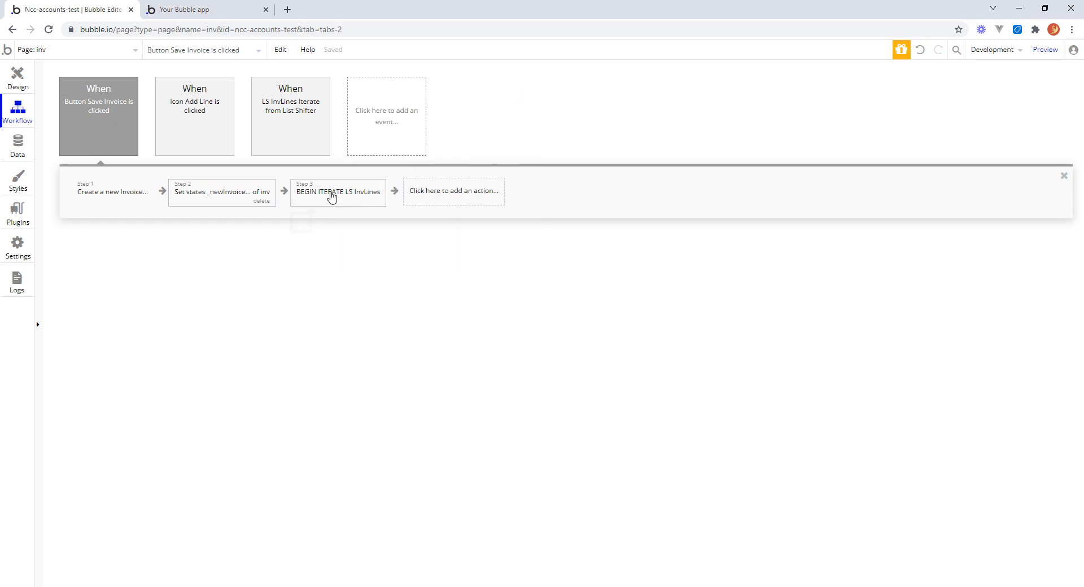
Step: Add a Create a new thing action of type InvoiceLine to the LS InvLines Iterate from List Shifter workflow
left_click(297, 107)
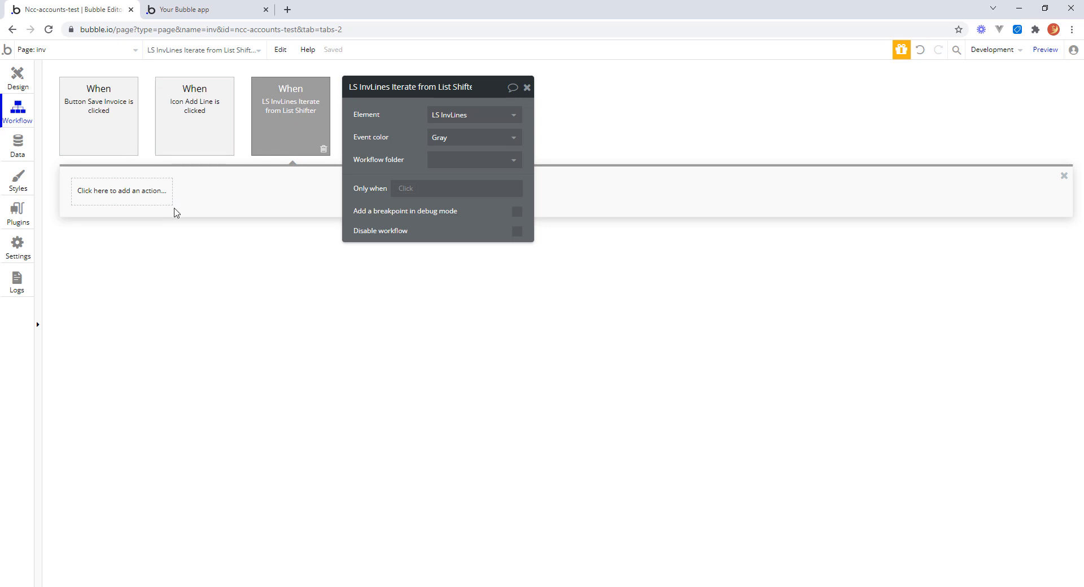
left_click(128, 197)
mouse_move(119, 277)
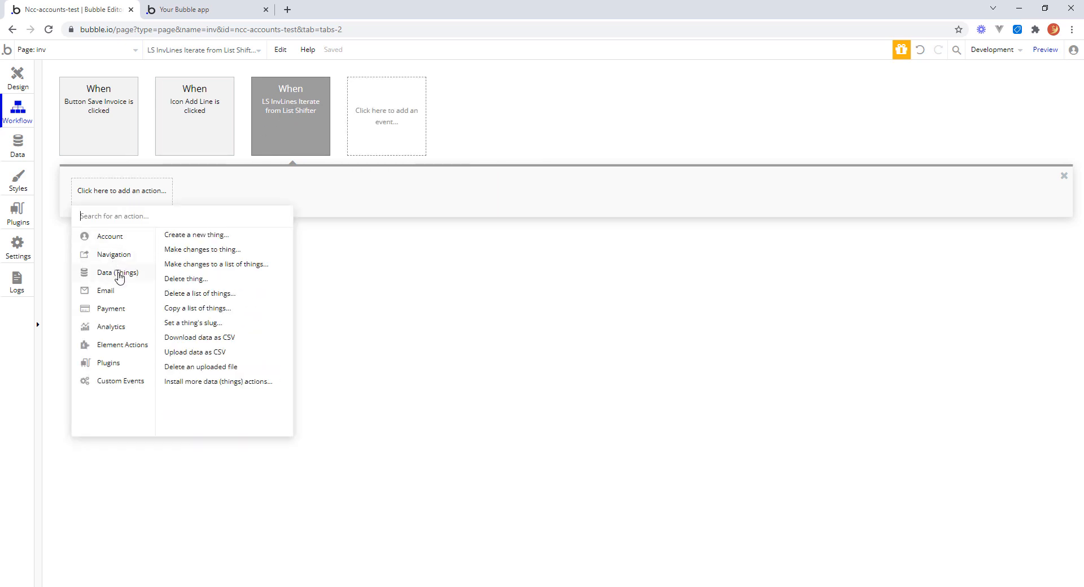
left_click(197, 236)
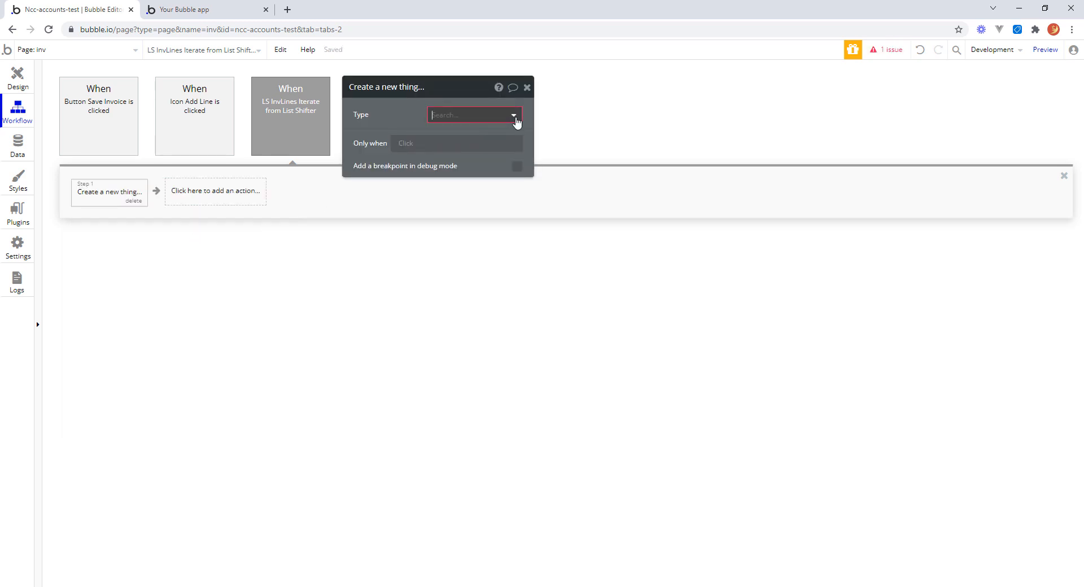
left_click(515, 122)
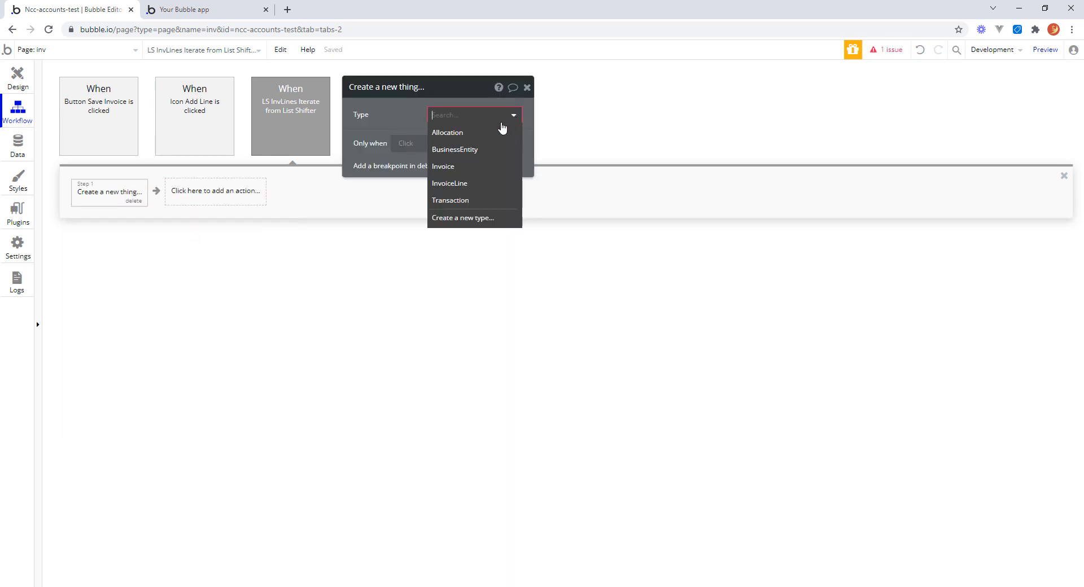
left_click(456, 190)
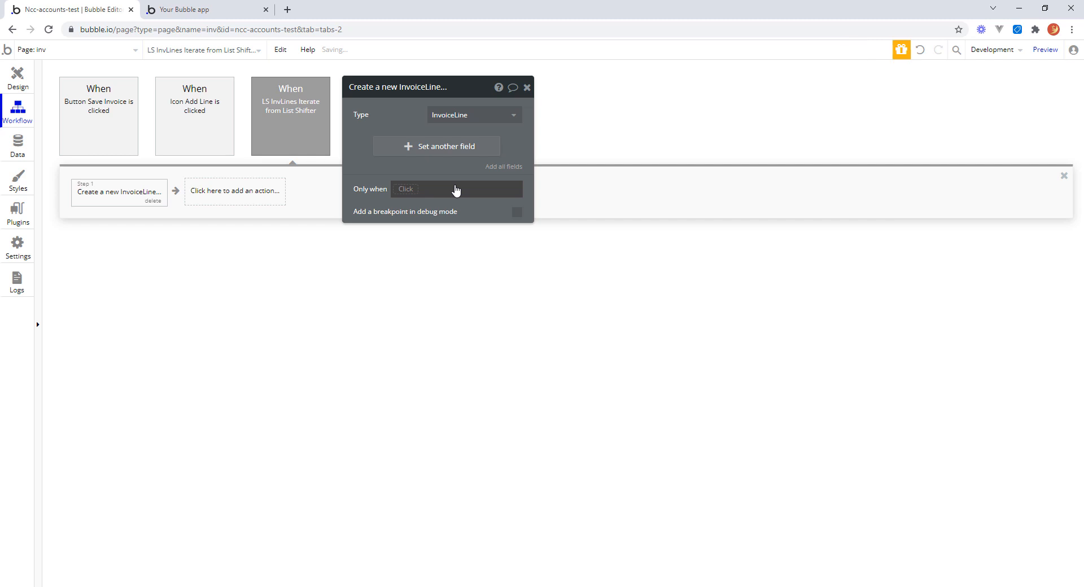
Step: Add the Invoice field to the InvoiceLine creation and set it to inv's _newInvoice
left_click(409, 148)
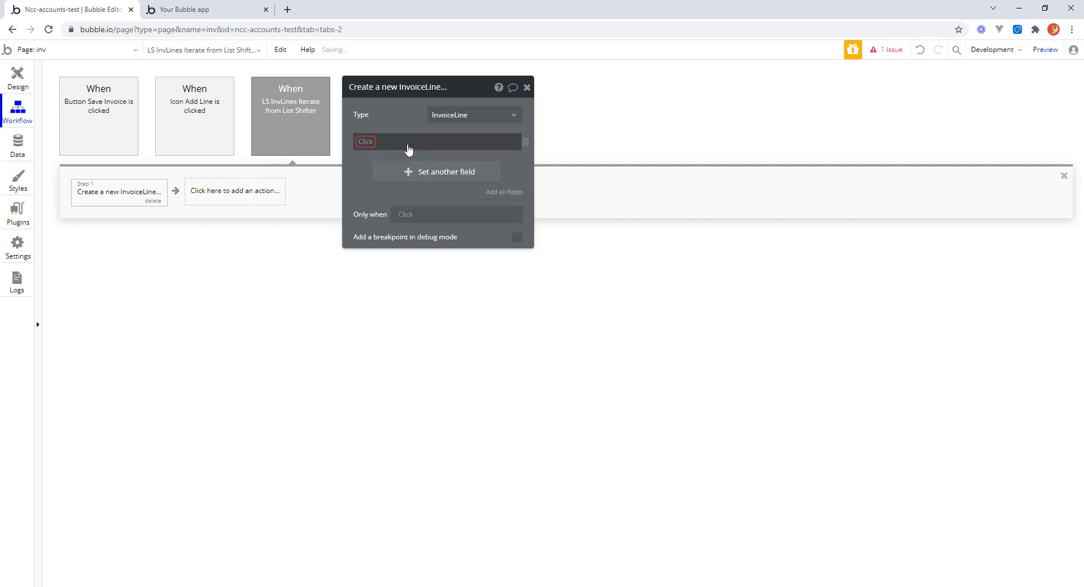
left_click(364, 147)
left_click(380, 163)
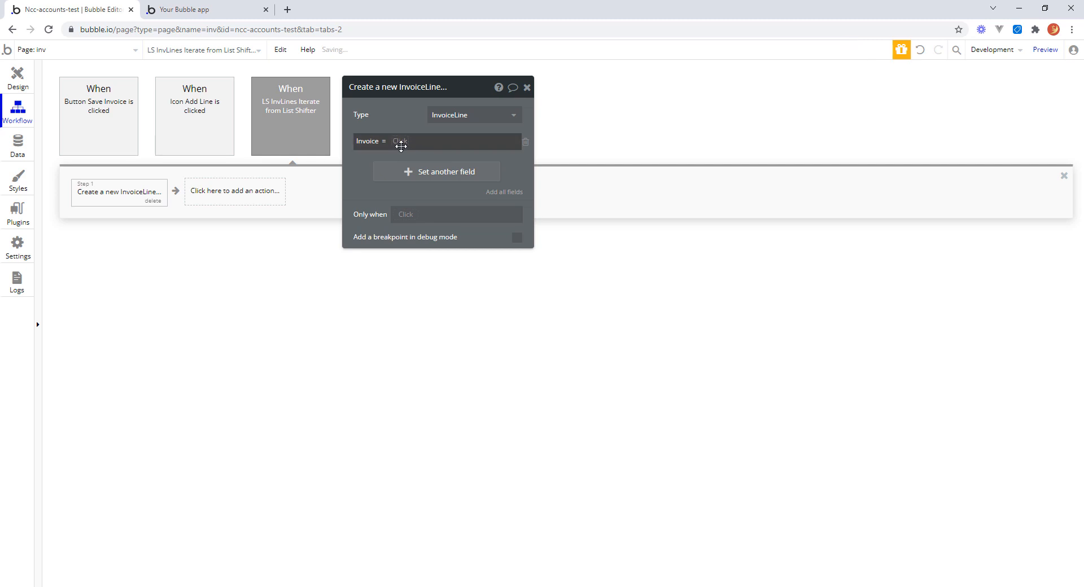
left_click(402, 146)
type("inv")
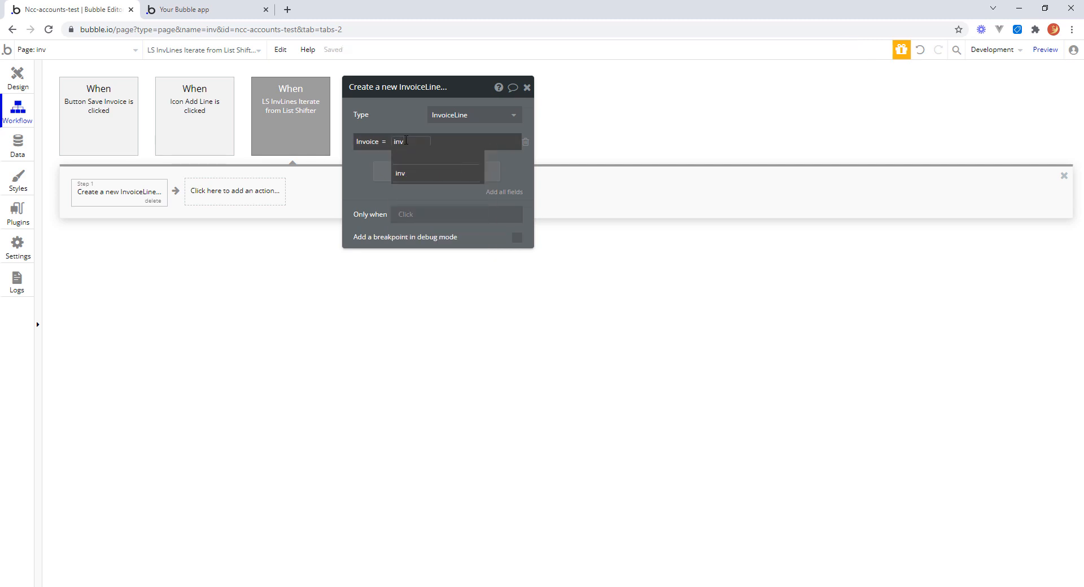
left_click(399, 173)
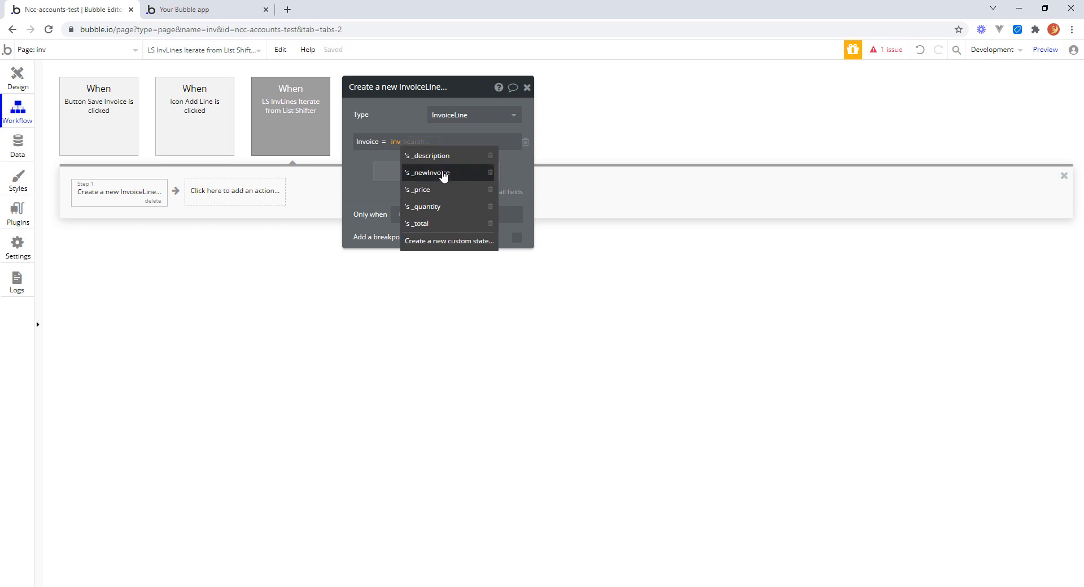
left_click(446, 175)
Step: Add the Item field to the InvoiceLine creation and set it to inv's _description
left_click(397, 173)
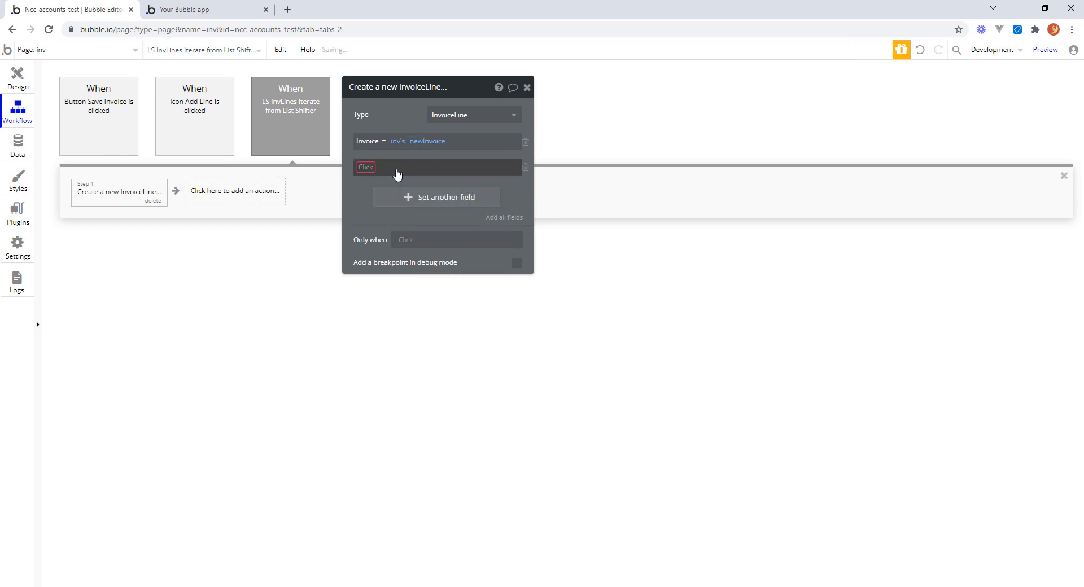
left_click(364, 166)
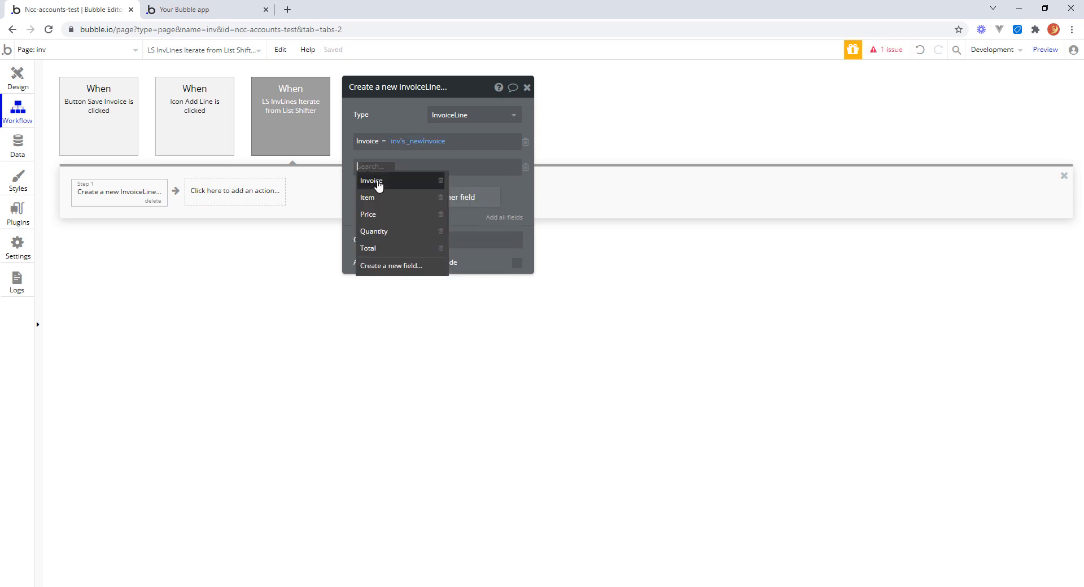
left_click(379, 199)
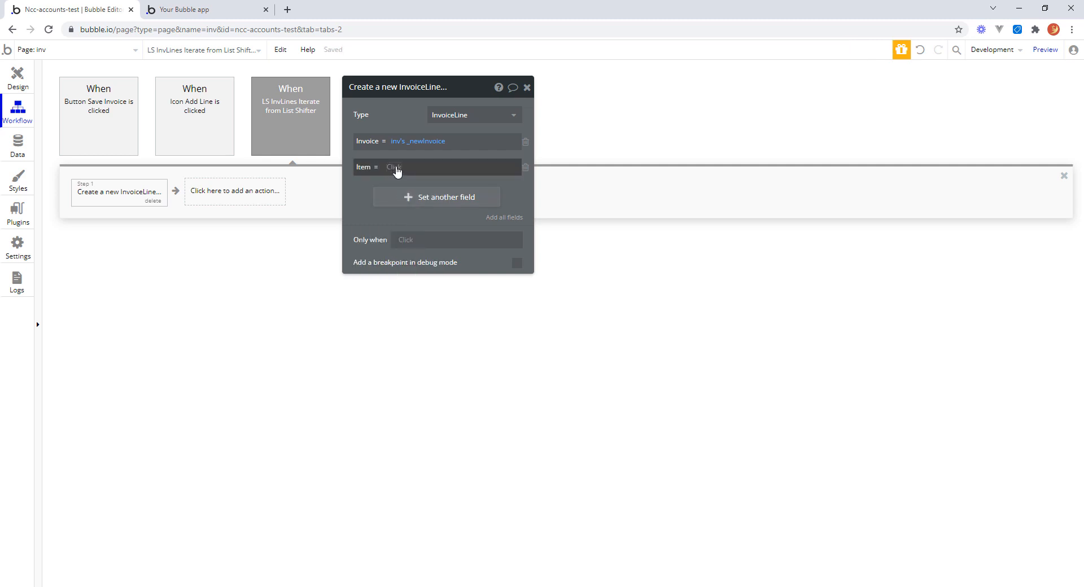
left_click(395, 168)
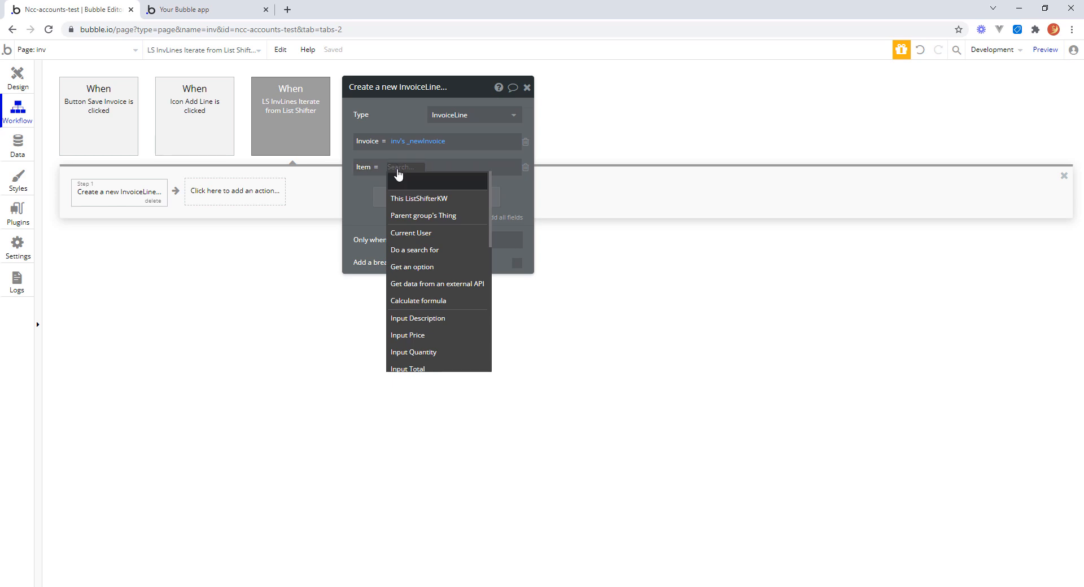
type("inv")
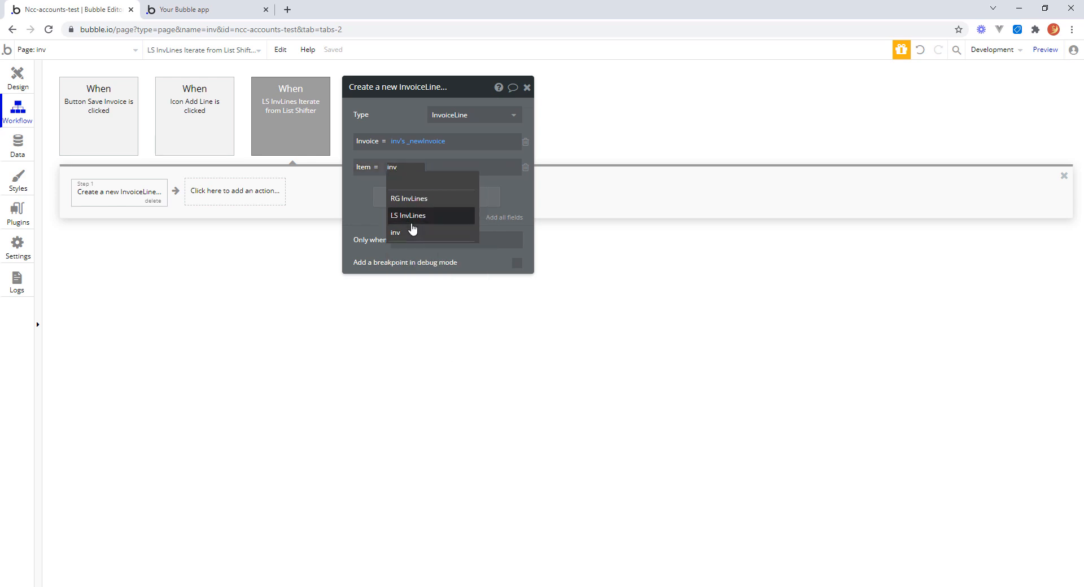
left_click(411, 232)
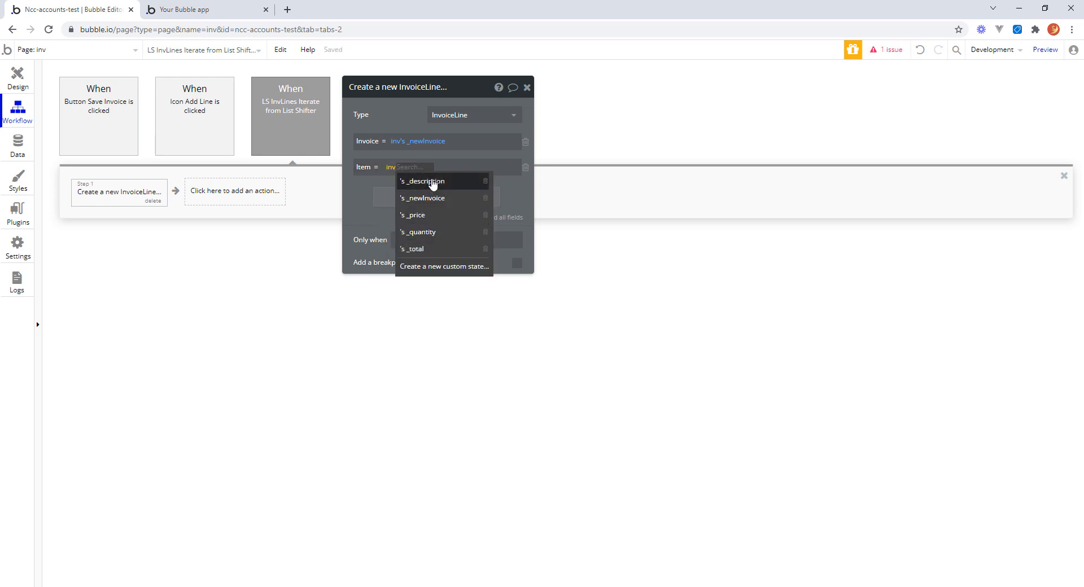
left_click(432, 182)
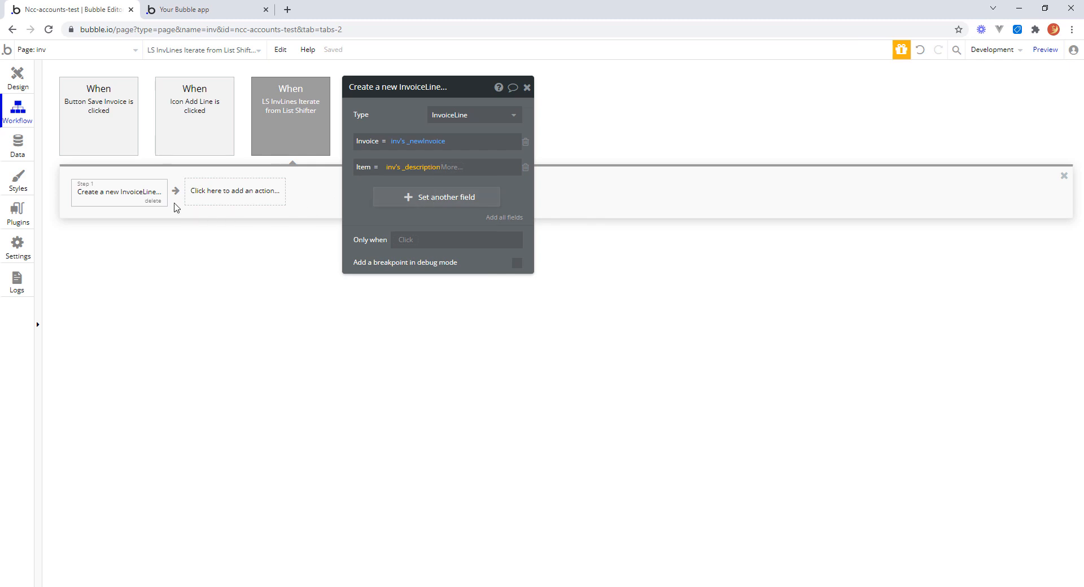
Step: Extend the Item expression with :item # using This ListShifterKW's Current Iteration Index
left_click(453, 168)
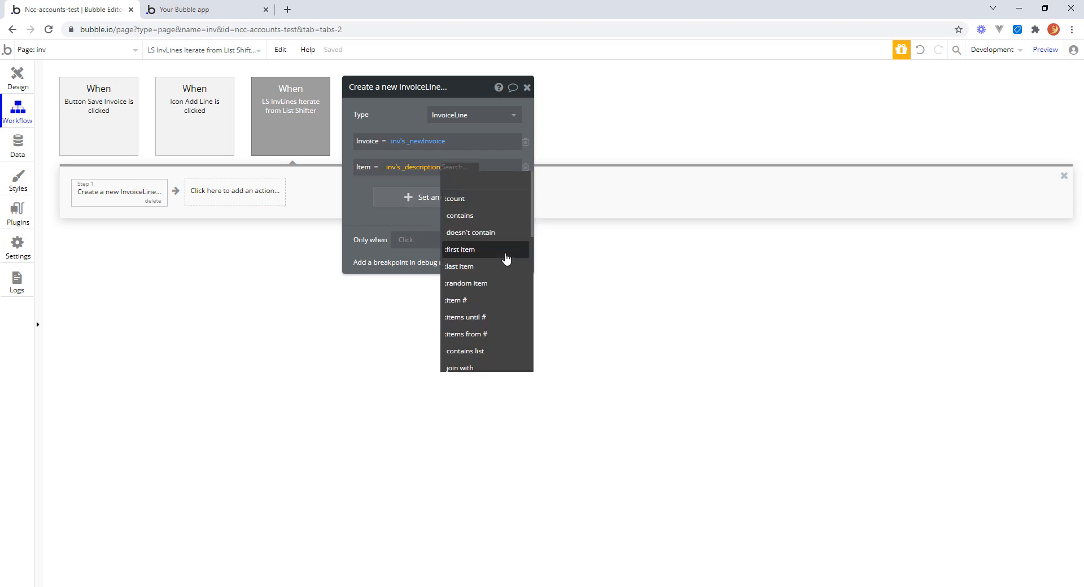
left_click(469, 303)
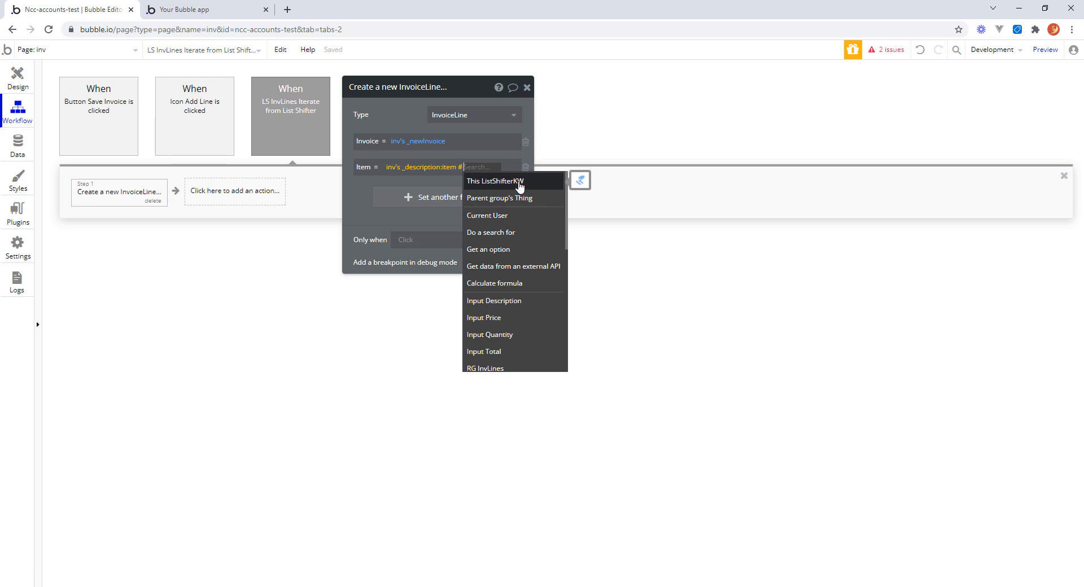
left_click(497, 182)
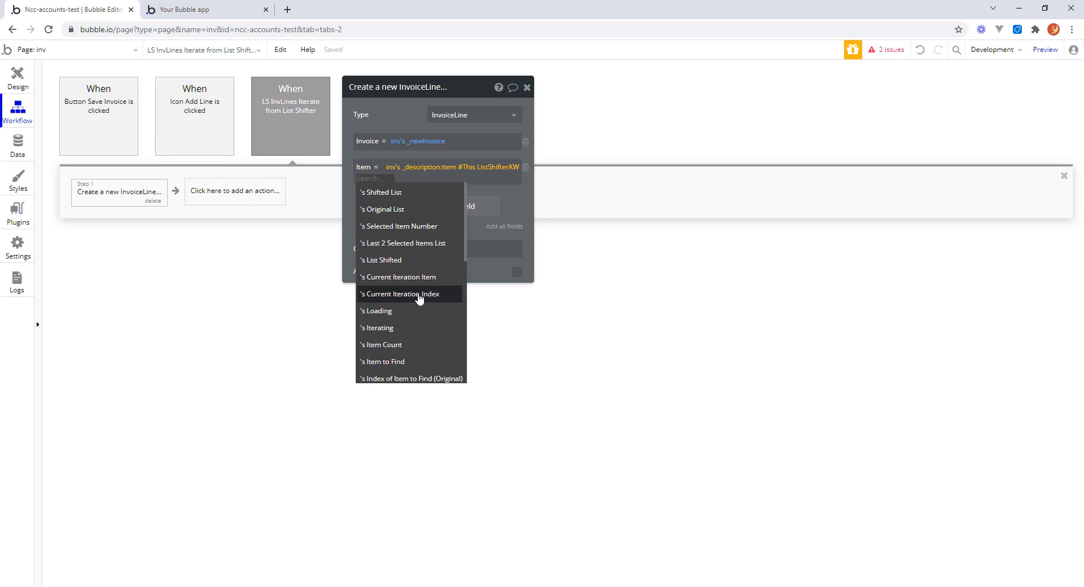
mouse_move(419, 298)
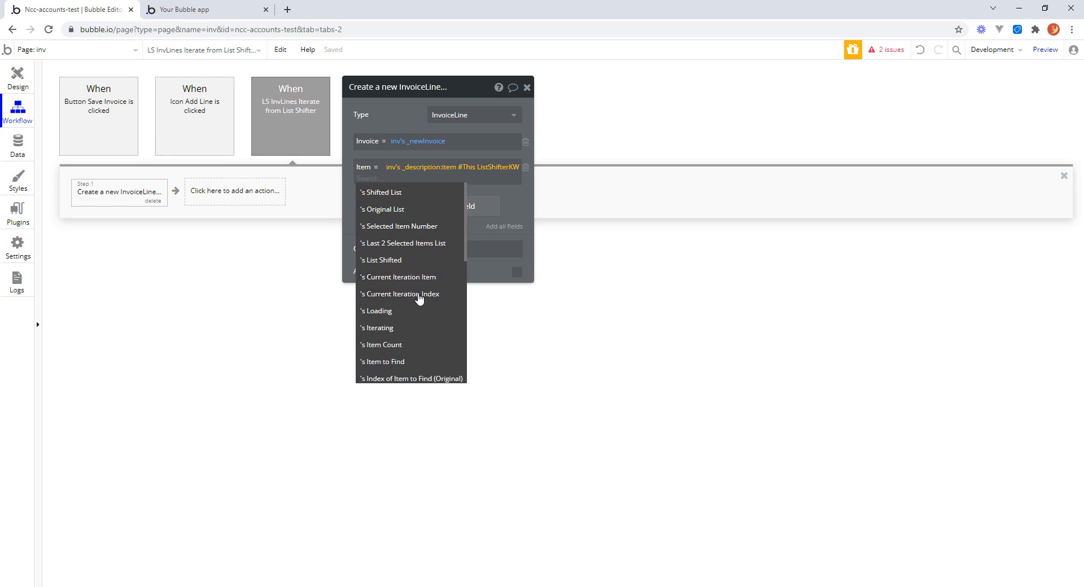
left_click(419, 295)
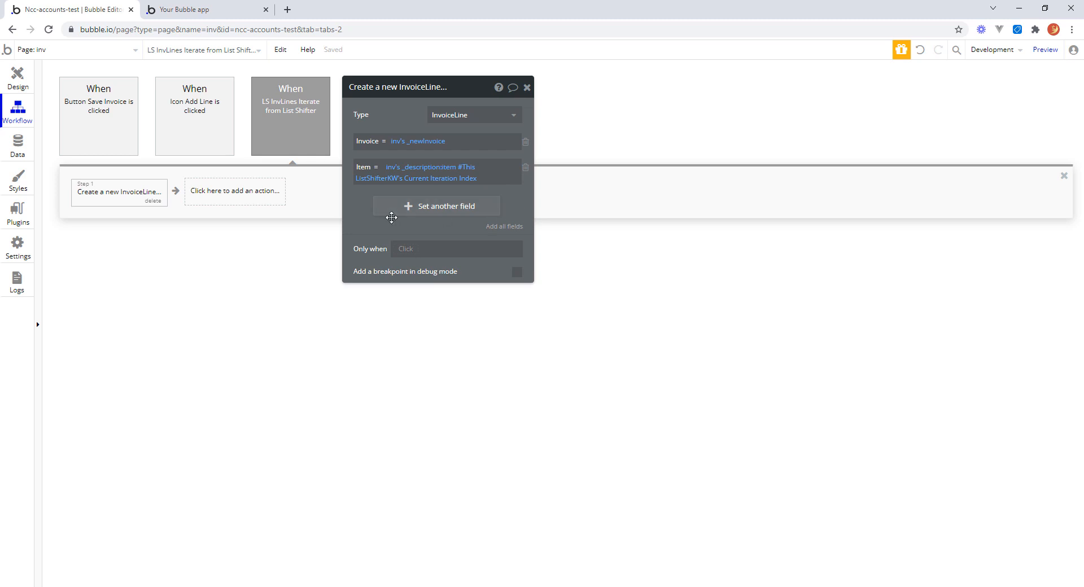
Step: Add the Quantity field to the InvoiceLine creation and set it to inv's _quantity:item # This ListShifterKW's Current Iteration Index
left_click(408, 206)
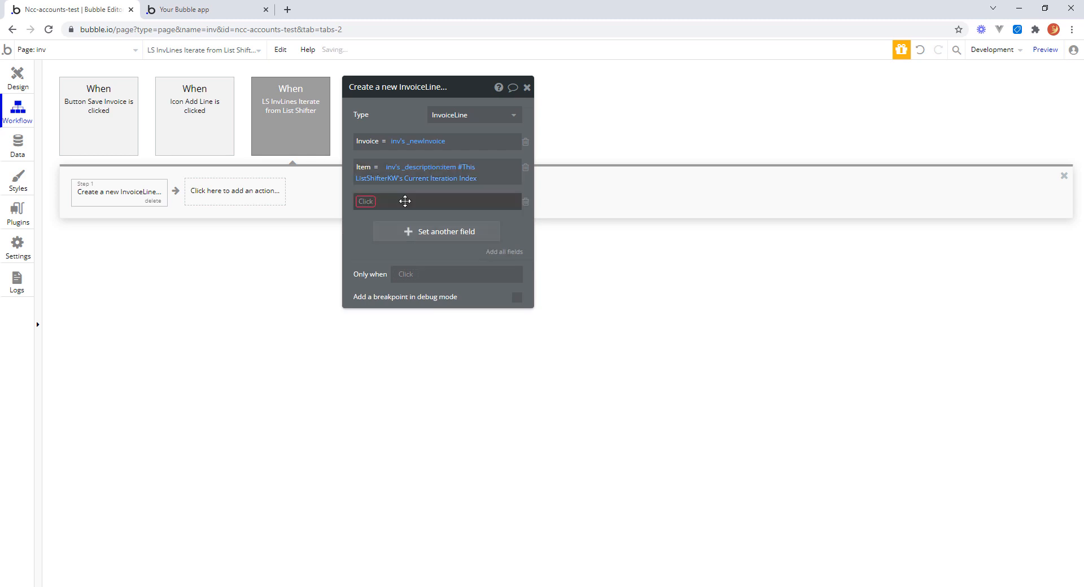
left_click(362, 204)
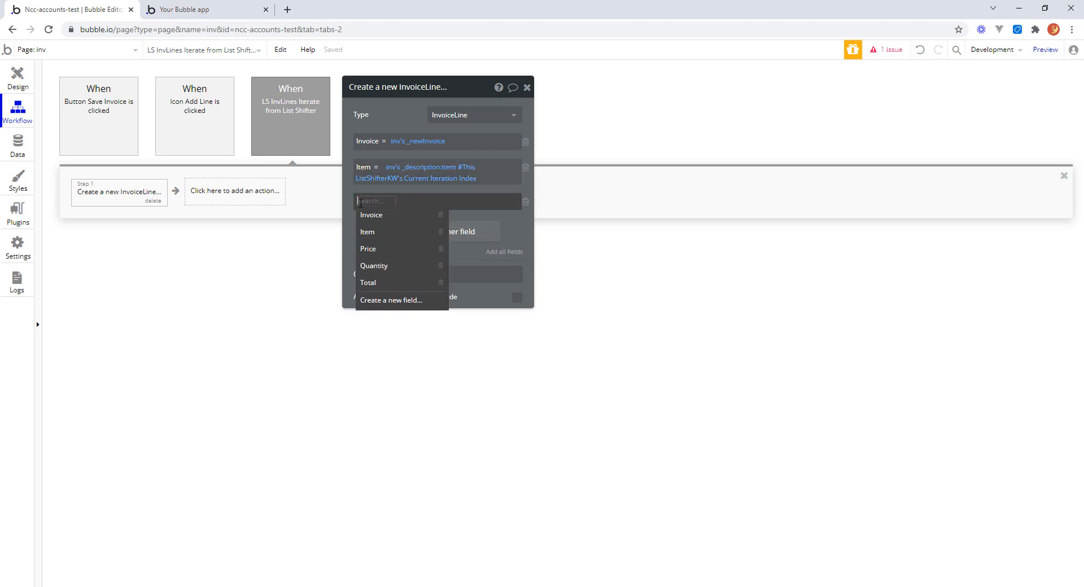
left_click(374, 266)
left_click(411, 204)
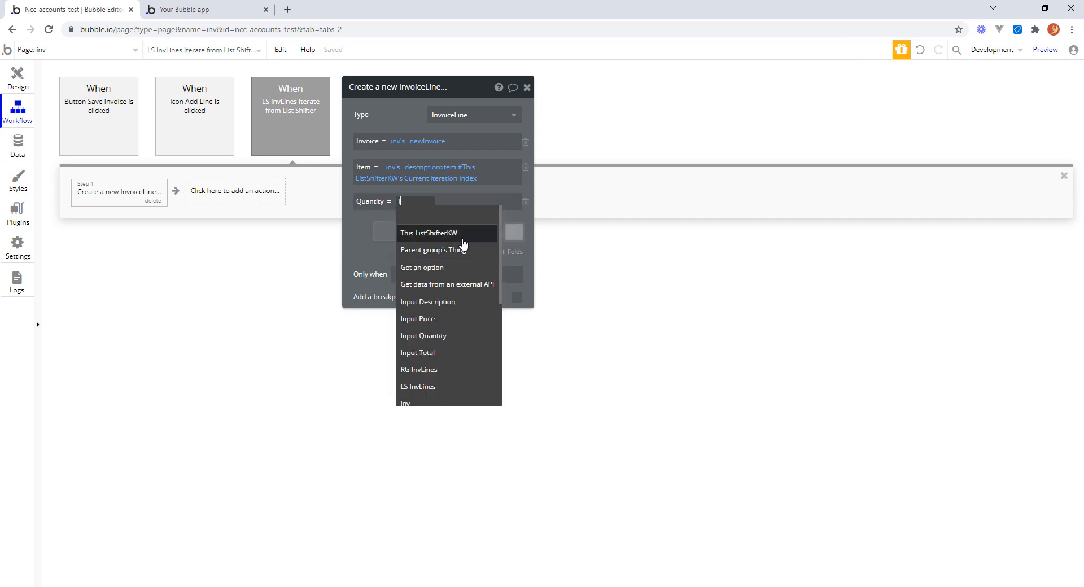
scroll(461, 248, "down", 1)
type("inv")
left_click(416, 268)
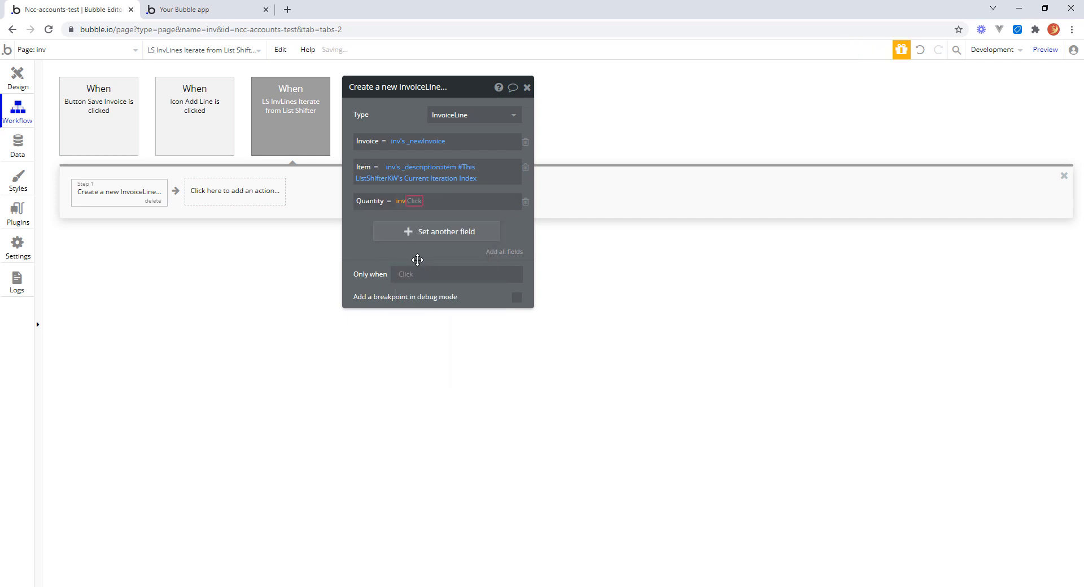
left_click(441, 268)
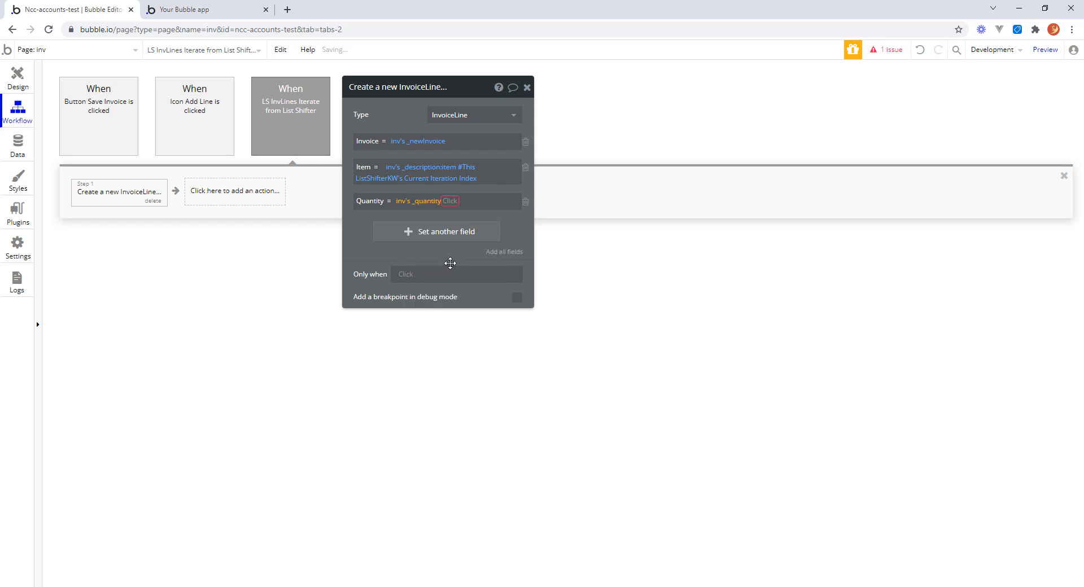
left_click(473, 319)
left_click(487, 216)
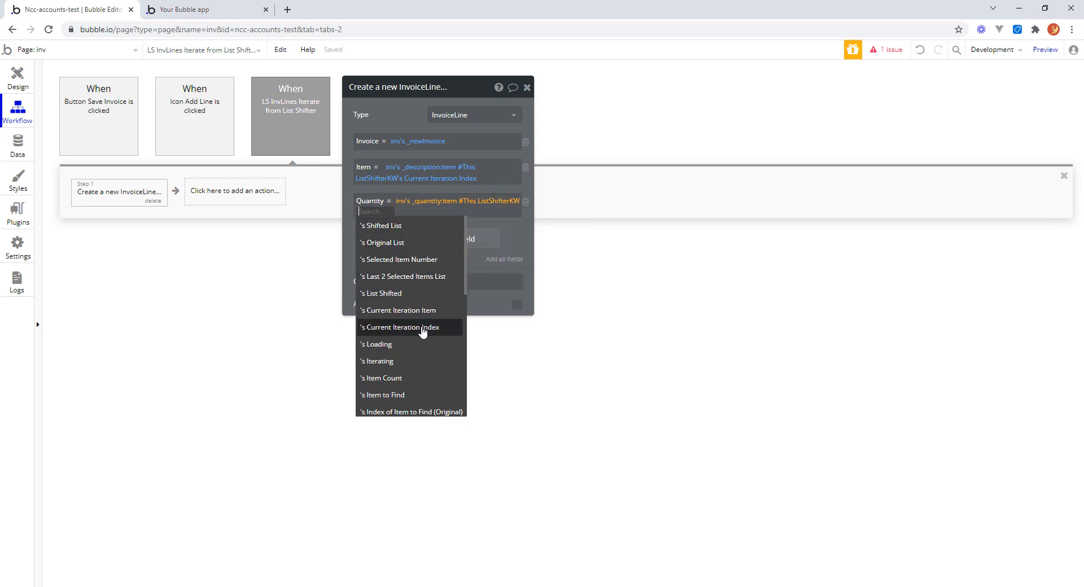
left_click(423, 328)
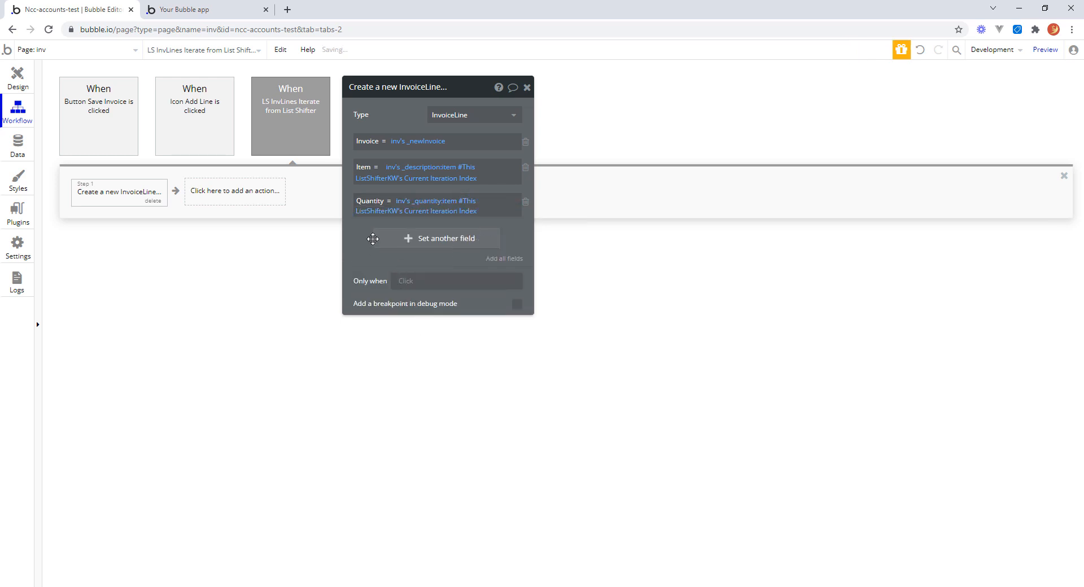
Step: Add the Price field to the InvoiceLine creation and set it to inv's _price:item # This ListShifterKW's Current Iteration Index
left_click(407, 241)
left_click(367, 239)
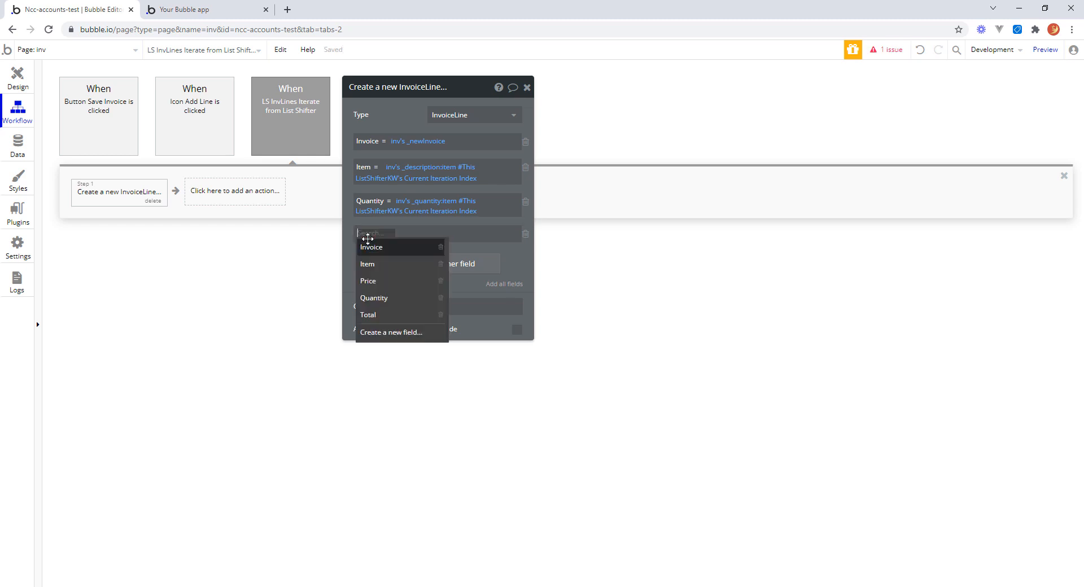
left_click(377, 282)
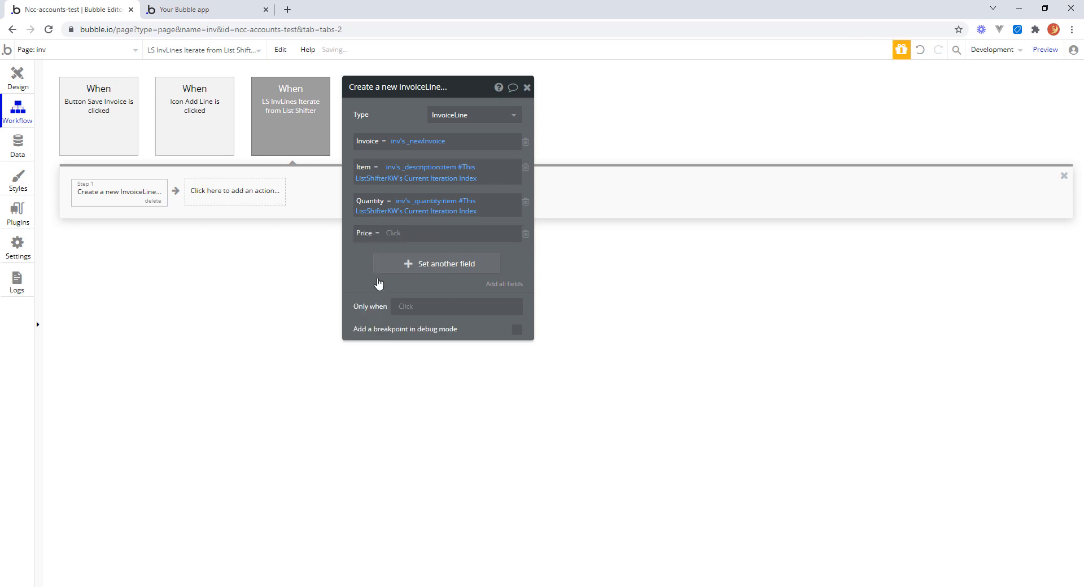
left_click(395, 233)
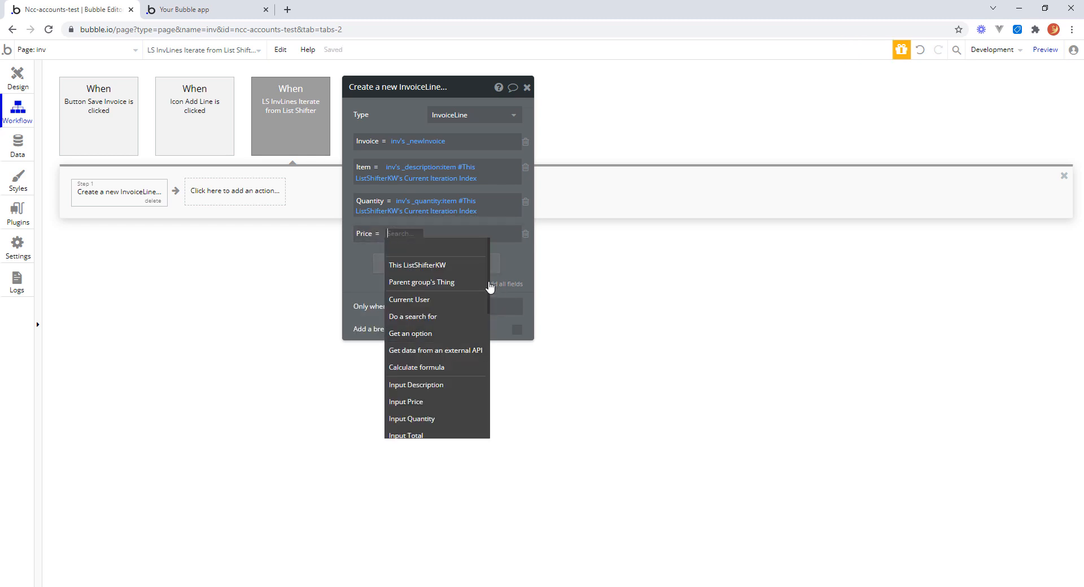
scroll(488, 289, "down", 3)
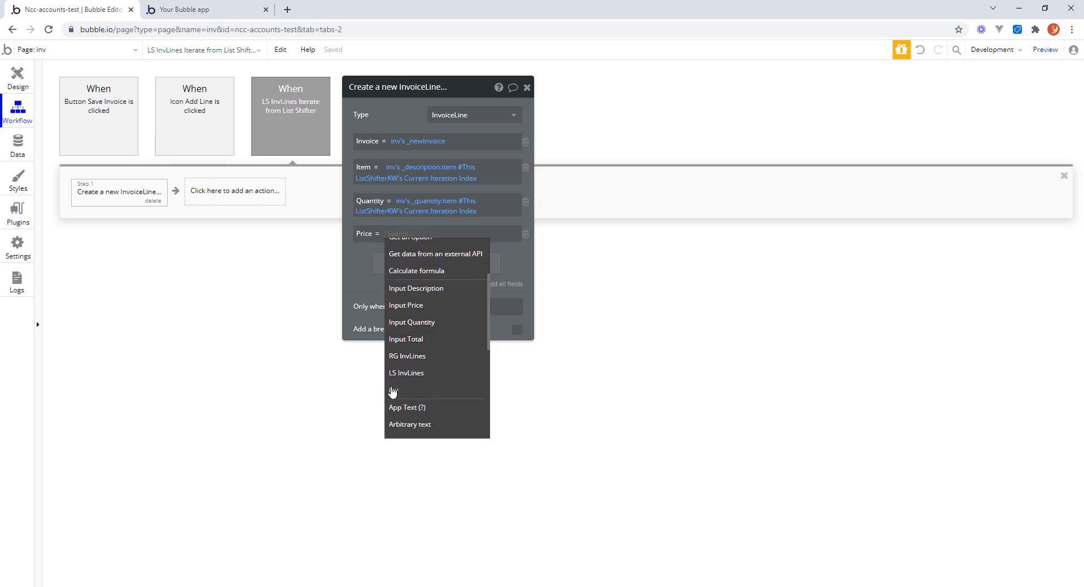
left_click(391, 390)
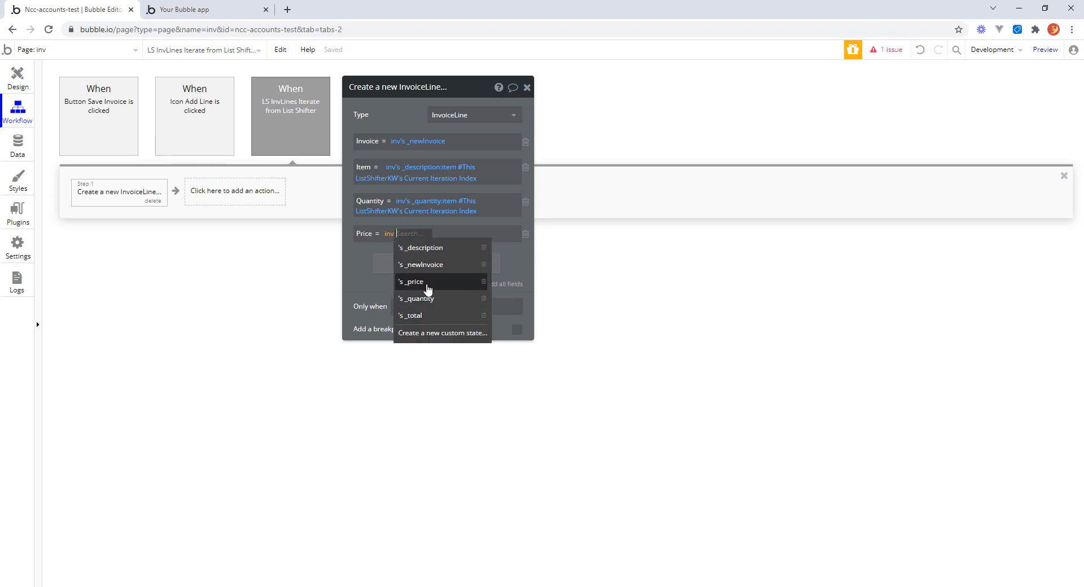
left_click(427, 284)
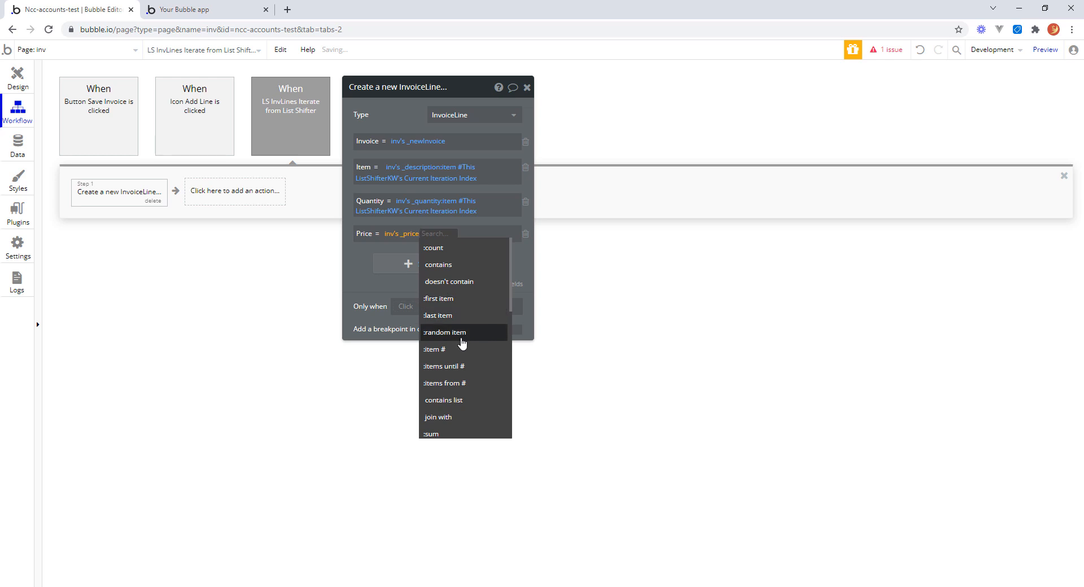
left_click(456, 350)
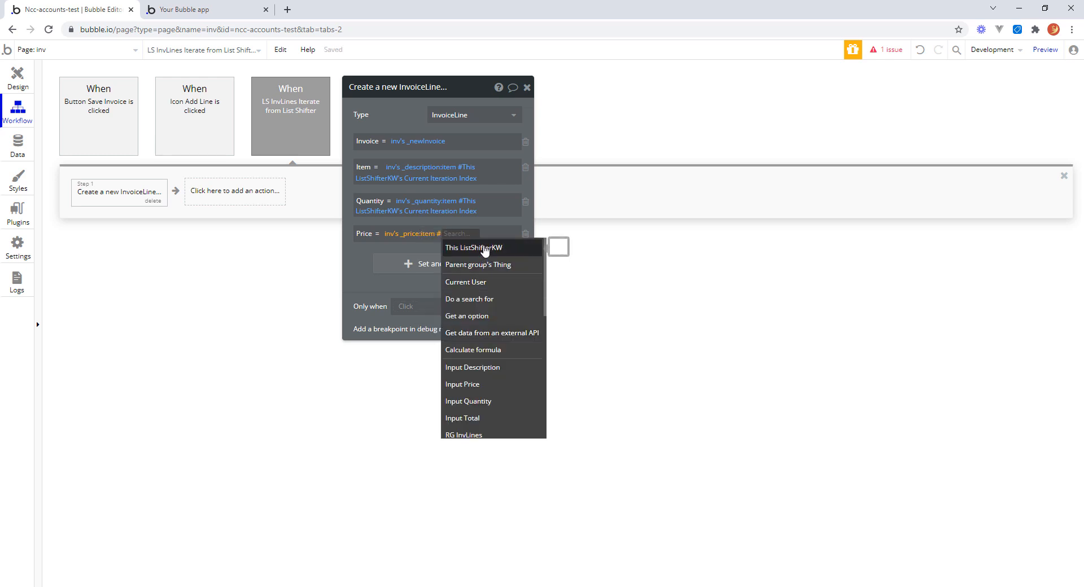
left_click(484, 248)
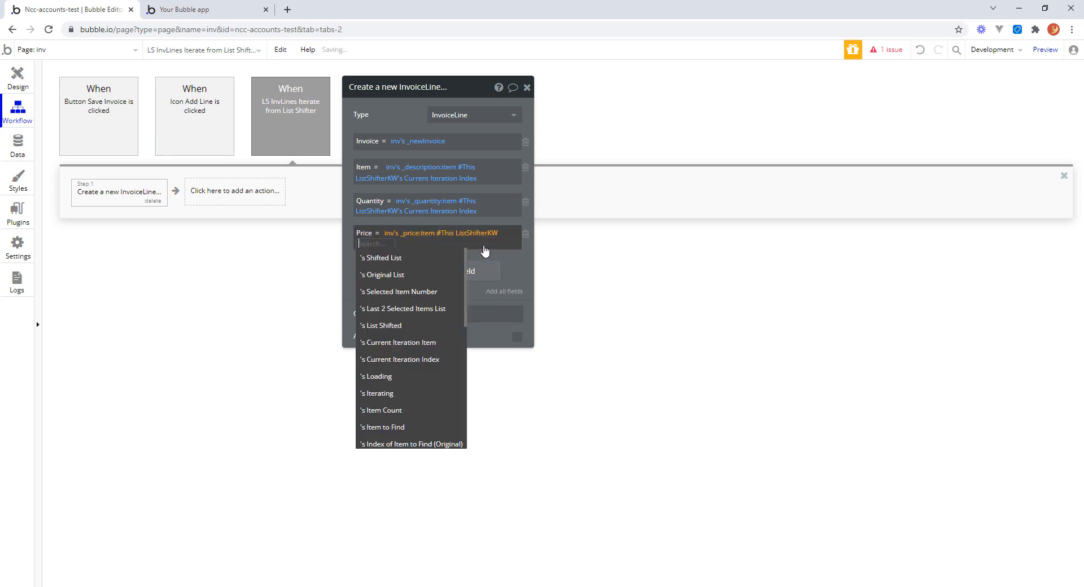
left_click(430, 362)
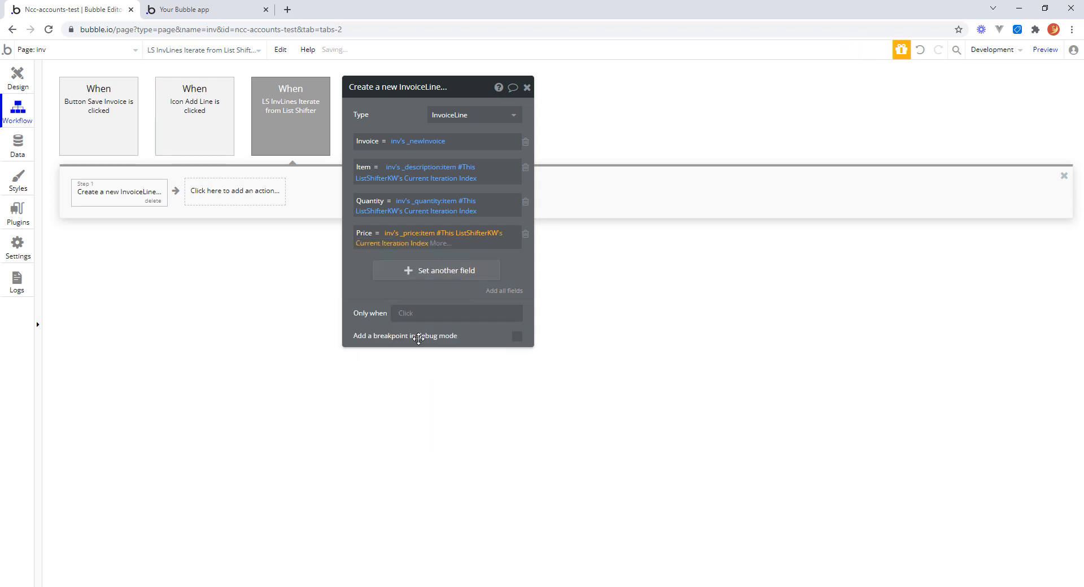
left_click(361, 265)
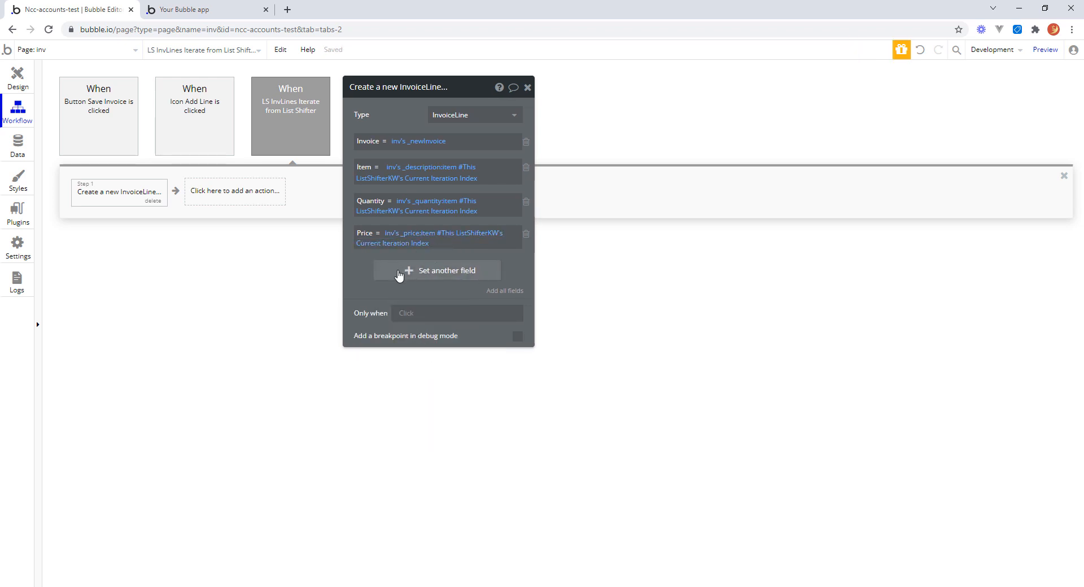
Step: Add the Total field to the InvoiceLine creation, set to inv's _total:item # This ListShifterKW's Current Iteration Index, and close the action's properties
left_click(412, 273)
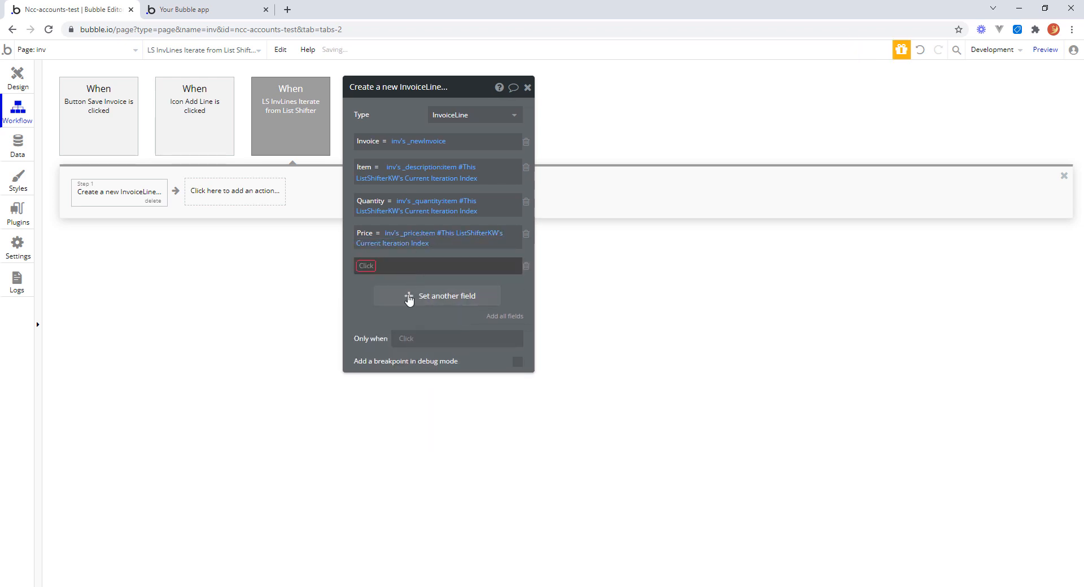
left_click(370, 270)
left_click(387, 346)
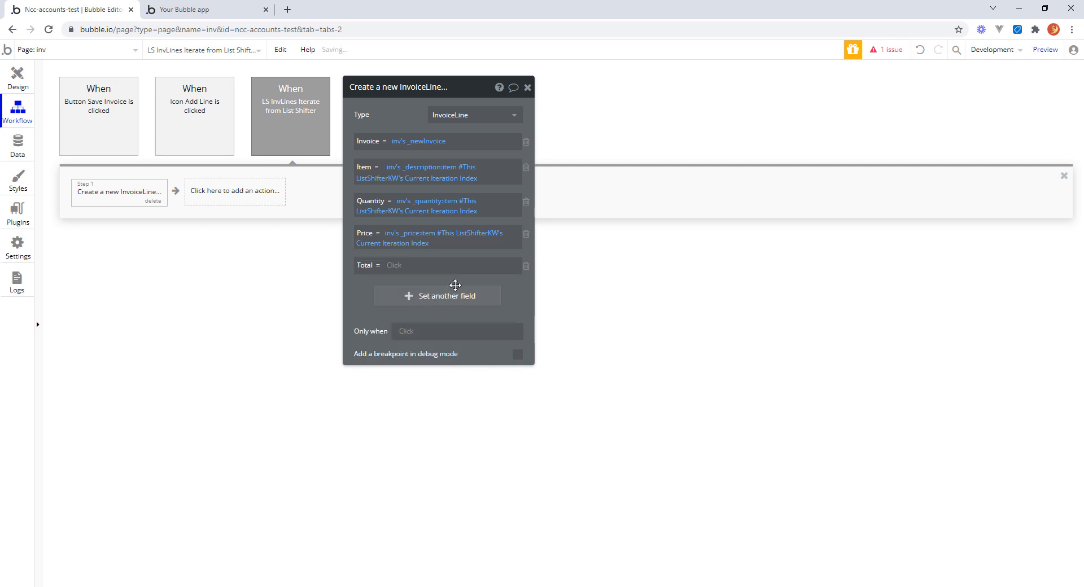
left_click(400, 264)
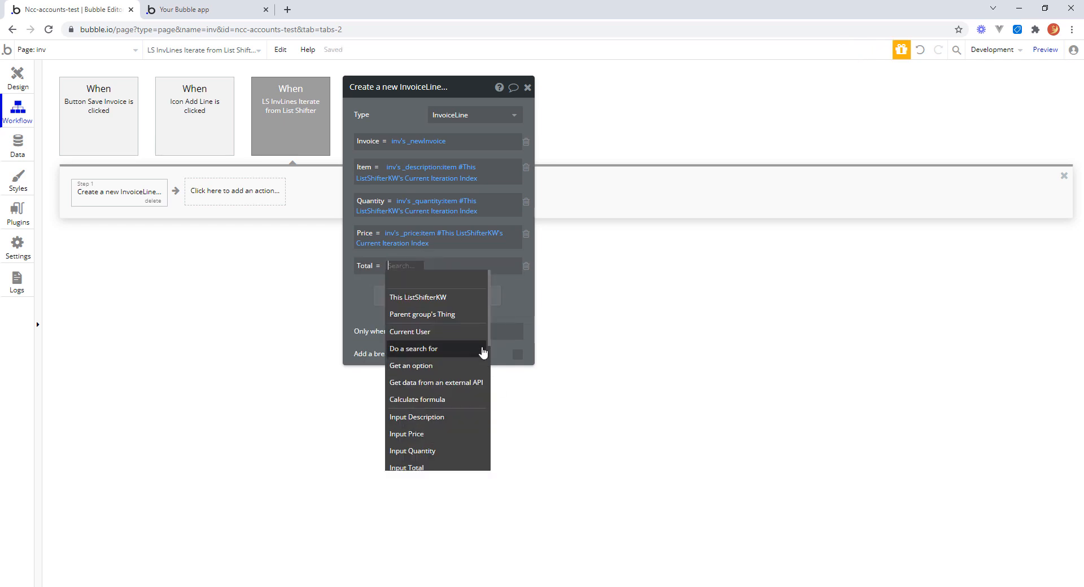
scroll(468, 388, "down", 2)
left_click(412, 436)
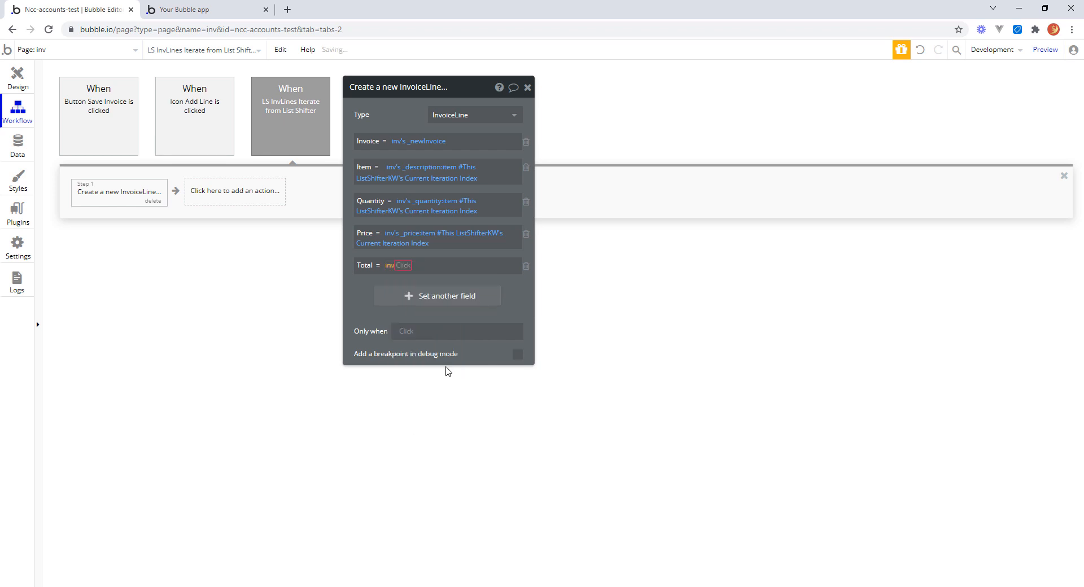
left_click(431, 347)
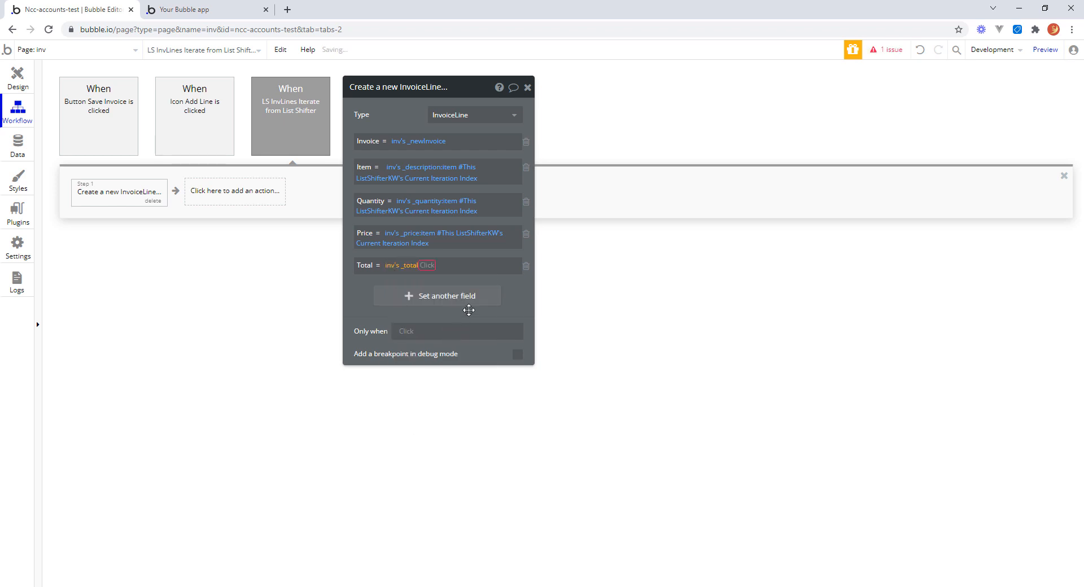
left_click(450, 384)
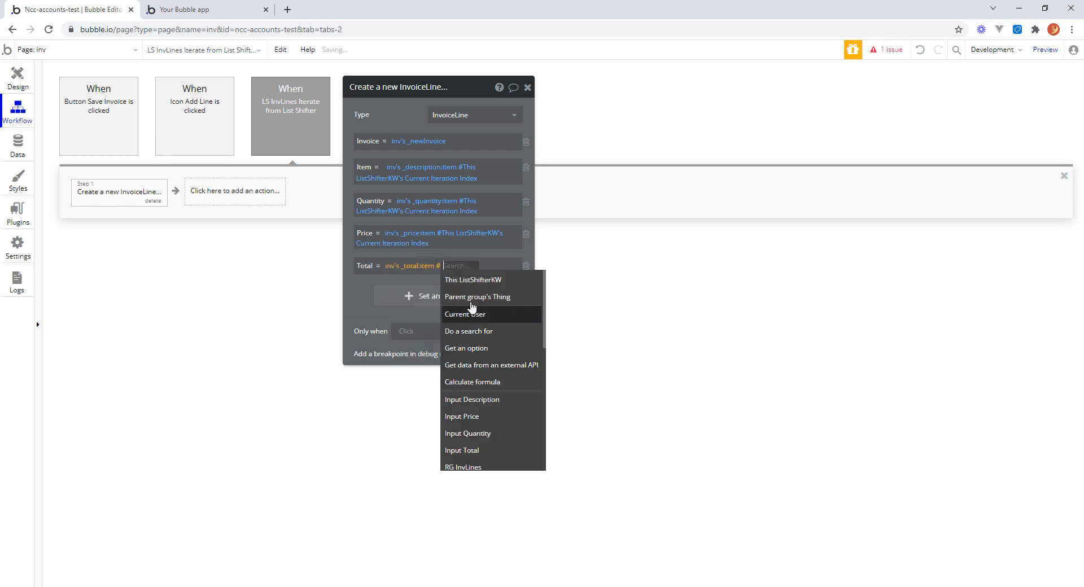
left_click(475, 283)
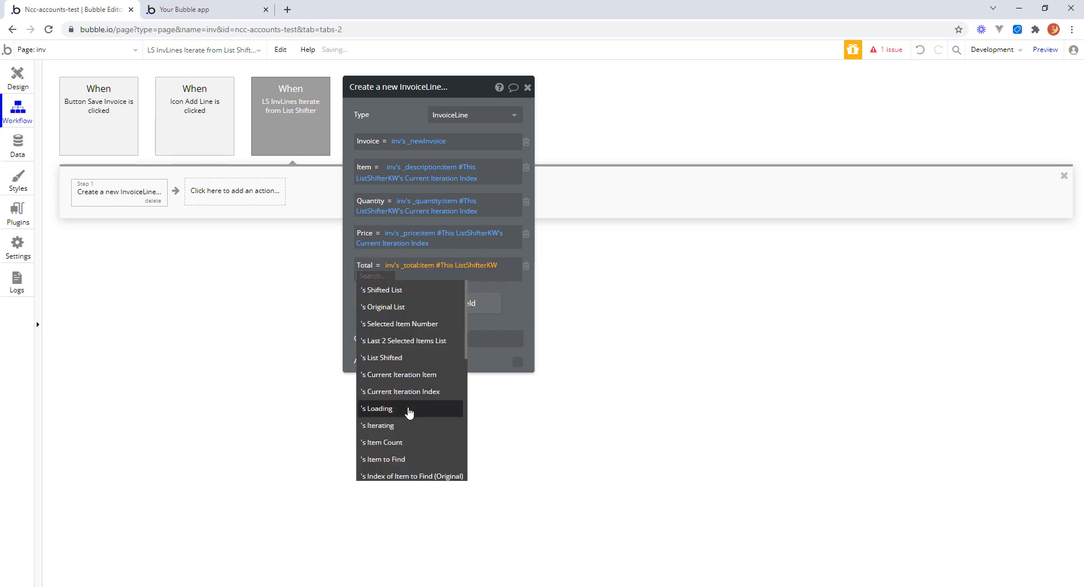
left_click(412, 392)
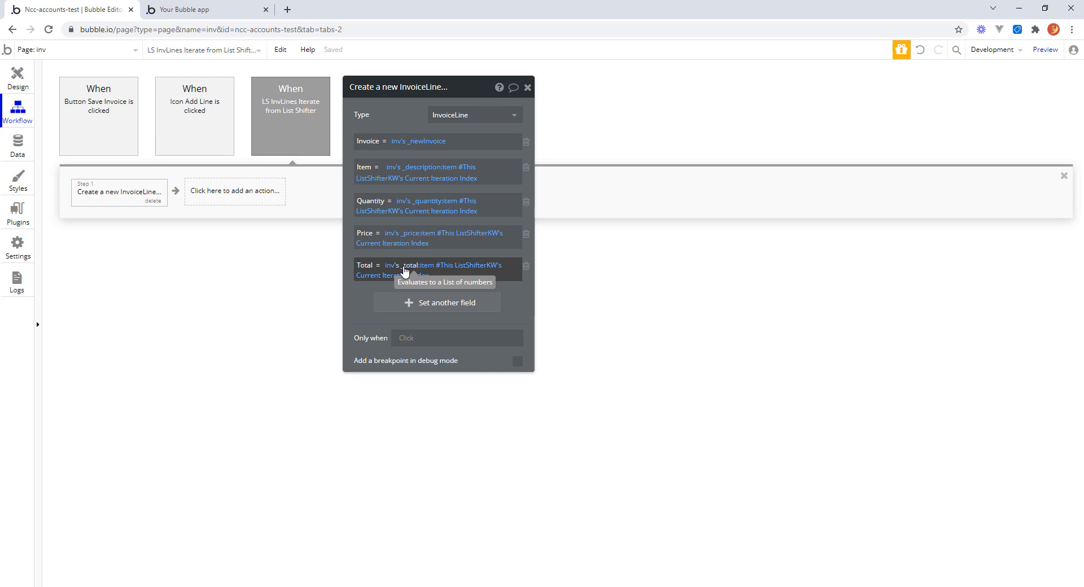
left_click(528, 88)
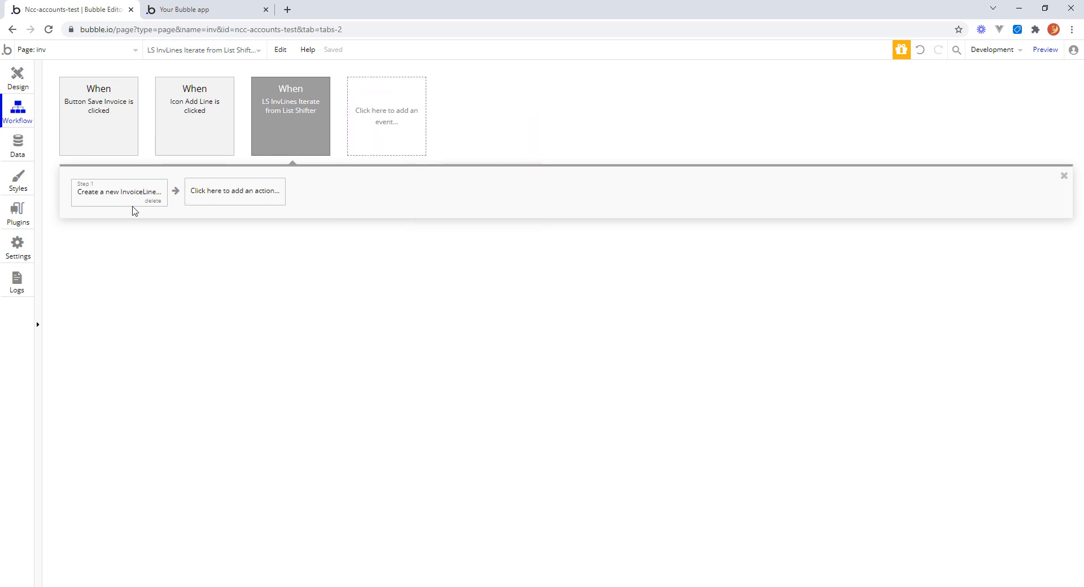
Step: In the Button Save Invoice workflow's Set state action, add another state using a new number custom state named _invoiceTotal
left_click(101, 107)
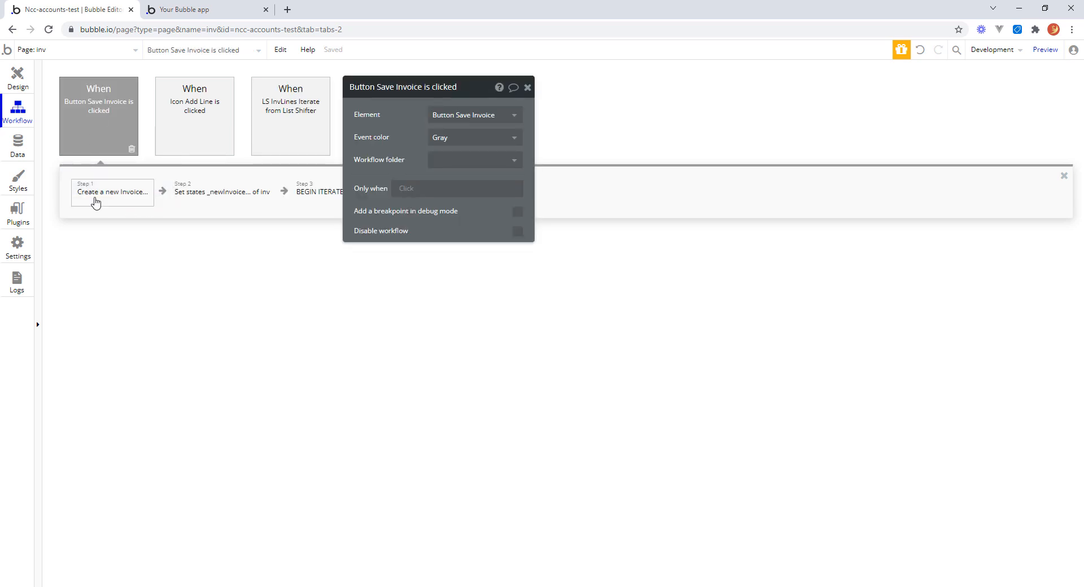
left_click(216, 196)
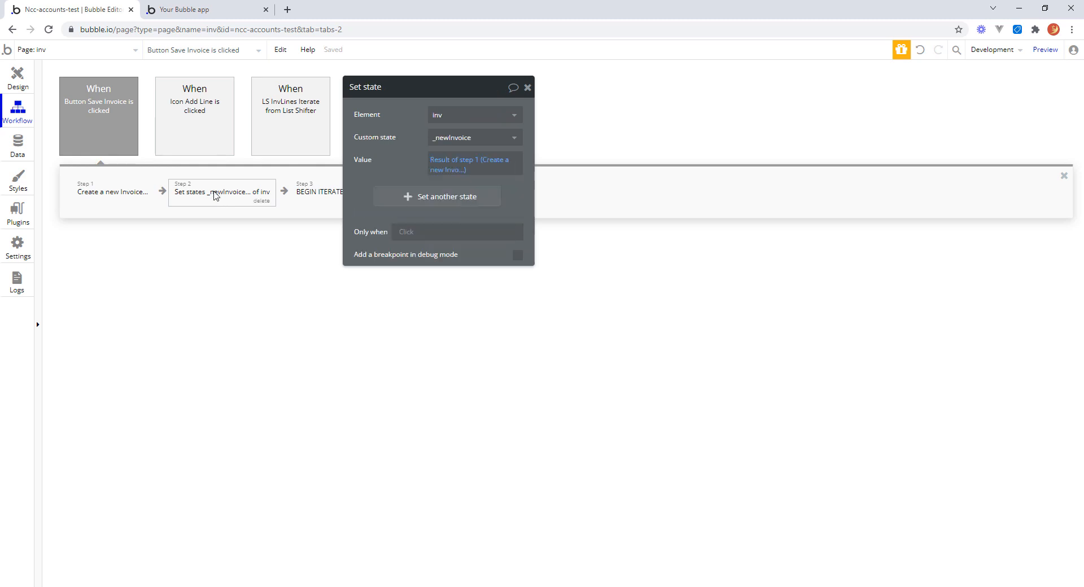
left_click(407, 198)
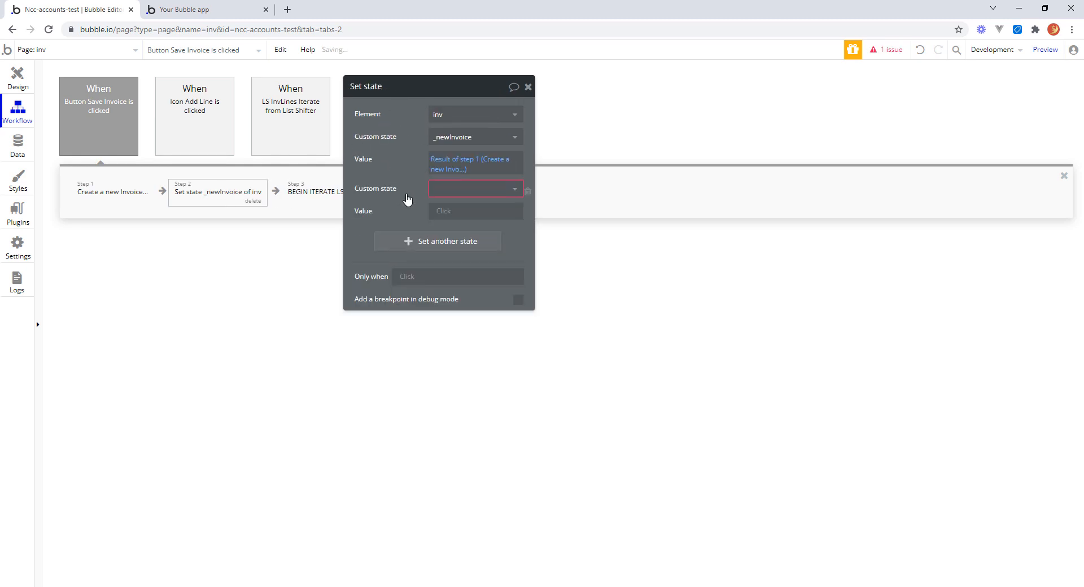
left_click(515, 192)
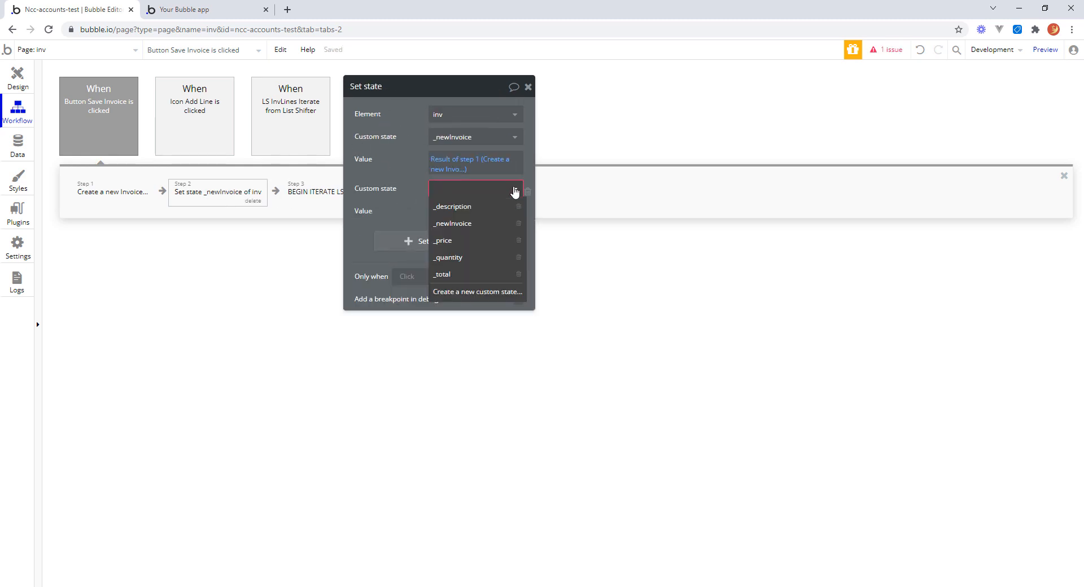
left_click(468, 298)
type("_invoiceTotal")
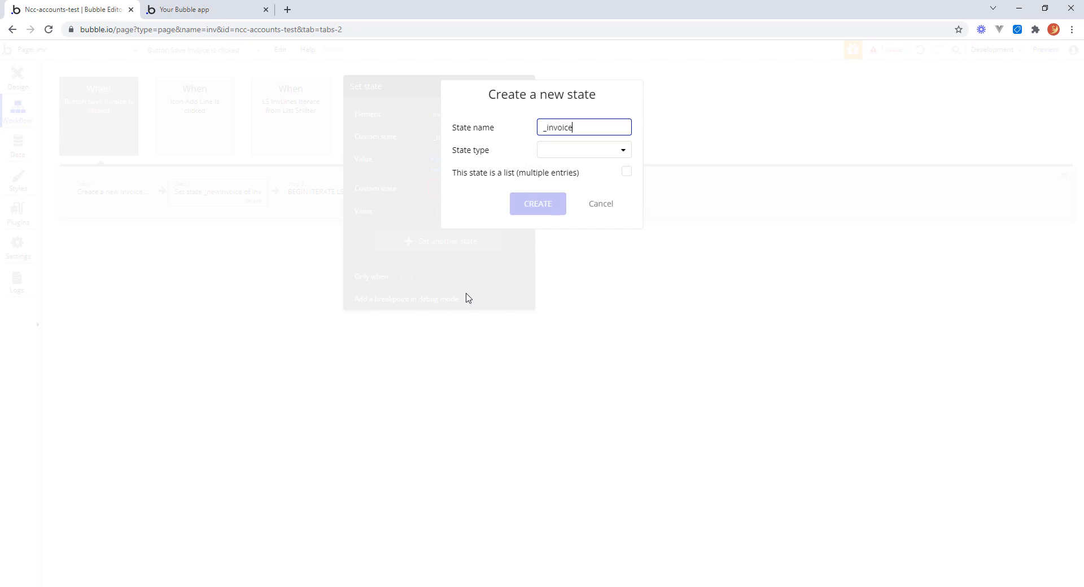
left_click(622, 154)
left_click(580, 187)
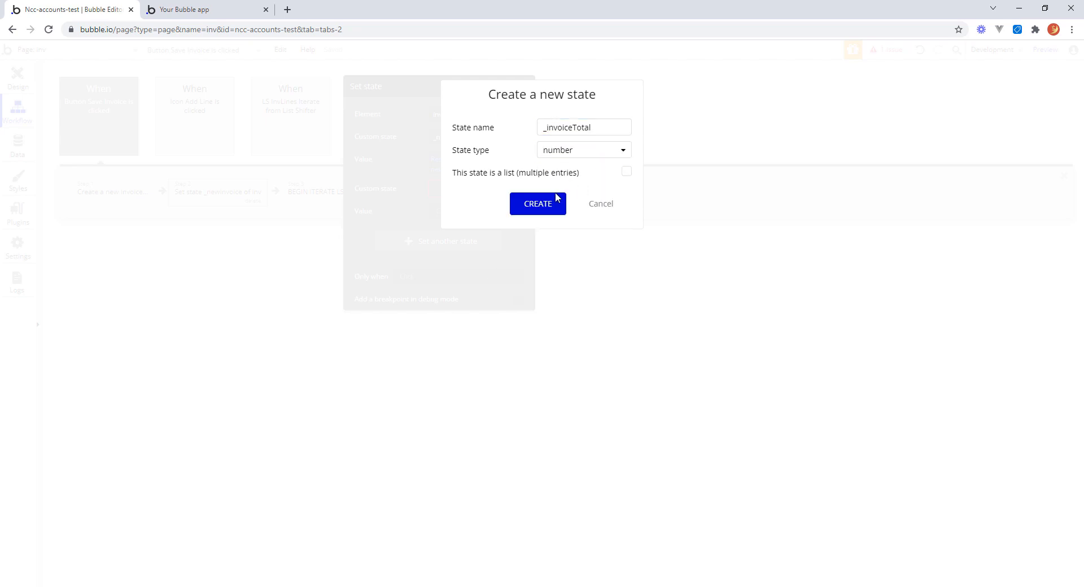
left_click(539, 206)
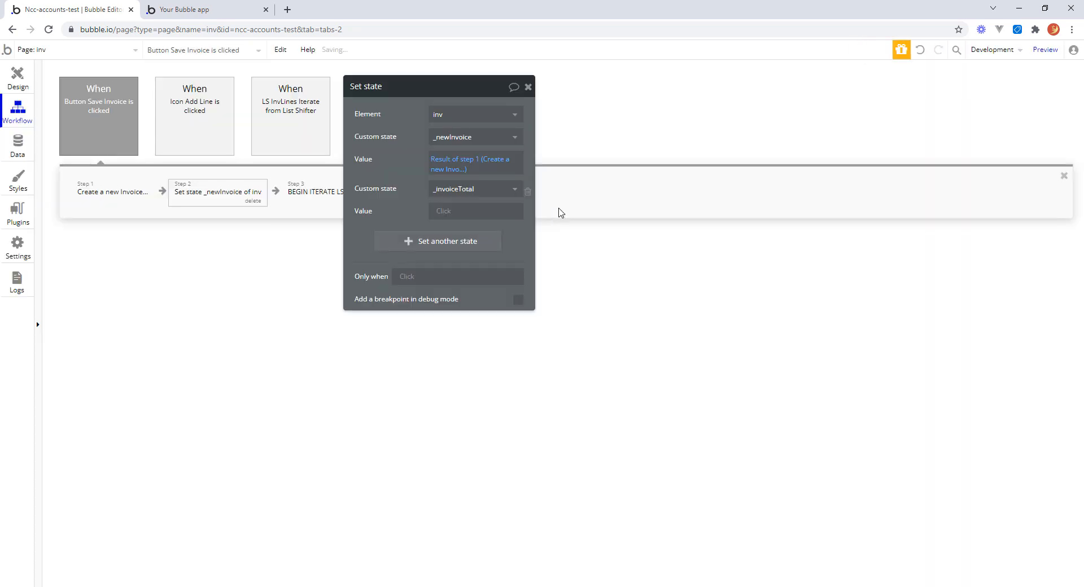
Step: Set the value of the _invoiceTotal state to 0 in the Set state action
left_click(439, 212)
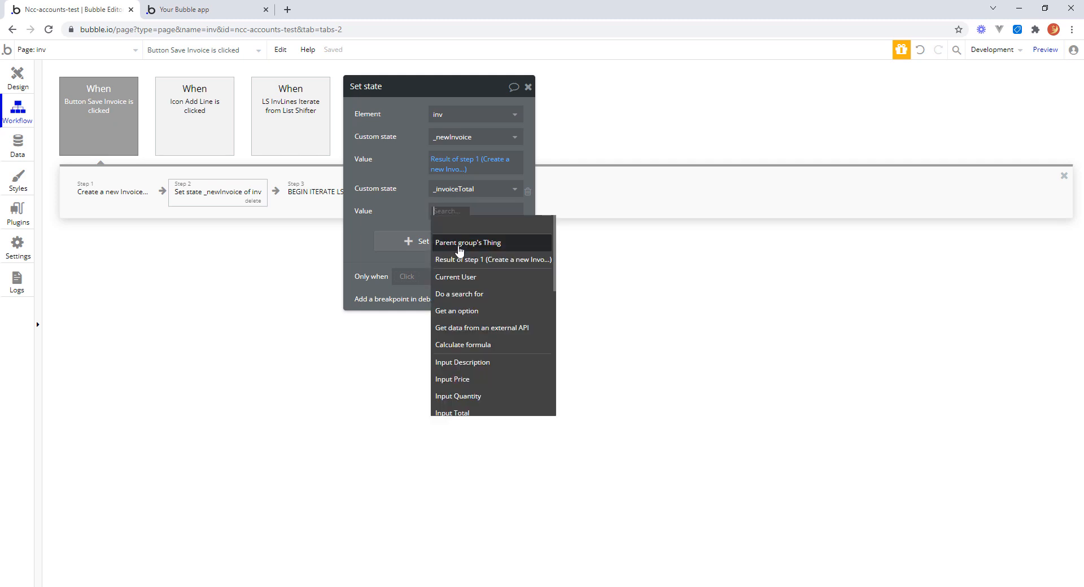
type("0")
left_click(382, 214)
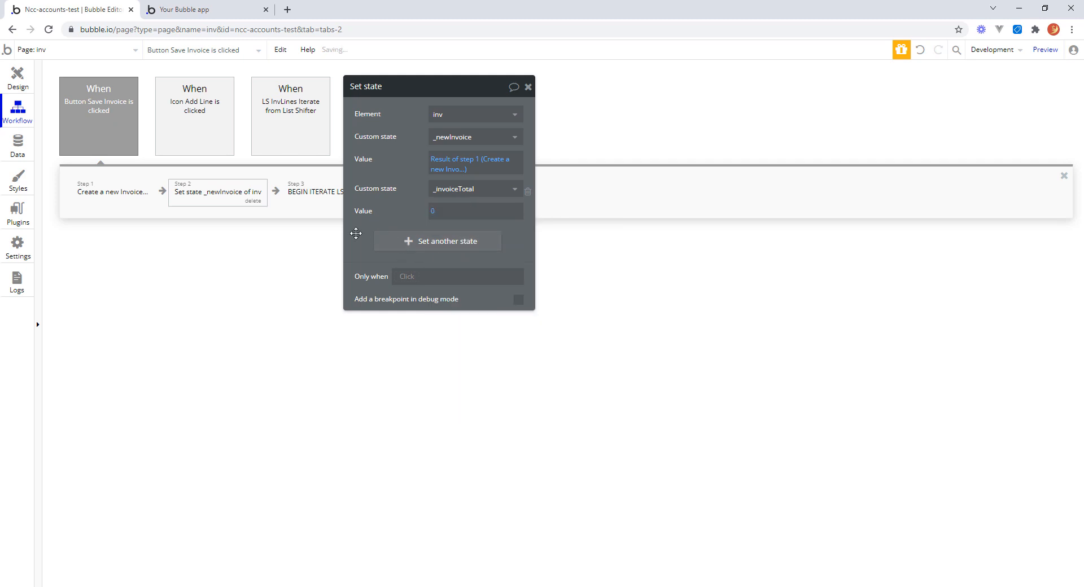
Step: Add a Set state action to the LS InvLines Iterate workflow, targeting the _invoiceTotal custom state of inv
left_click(293, 110)
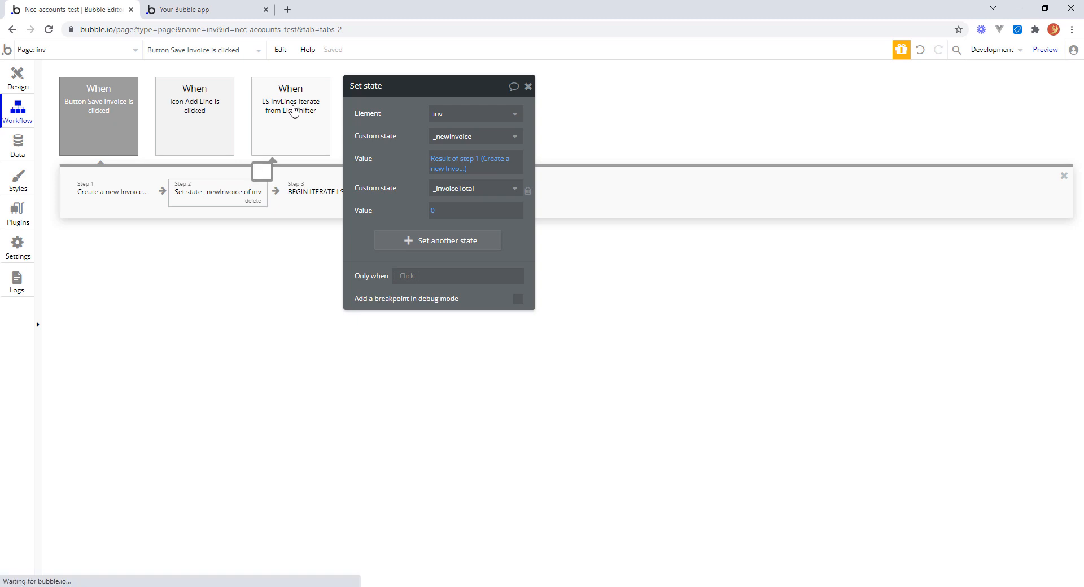
left_click(528, 86)
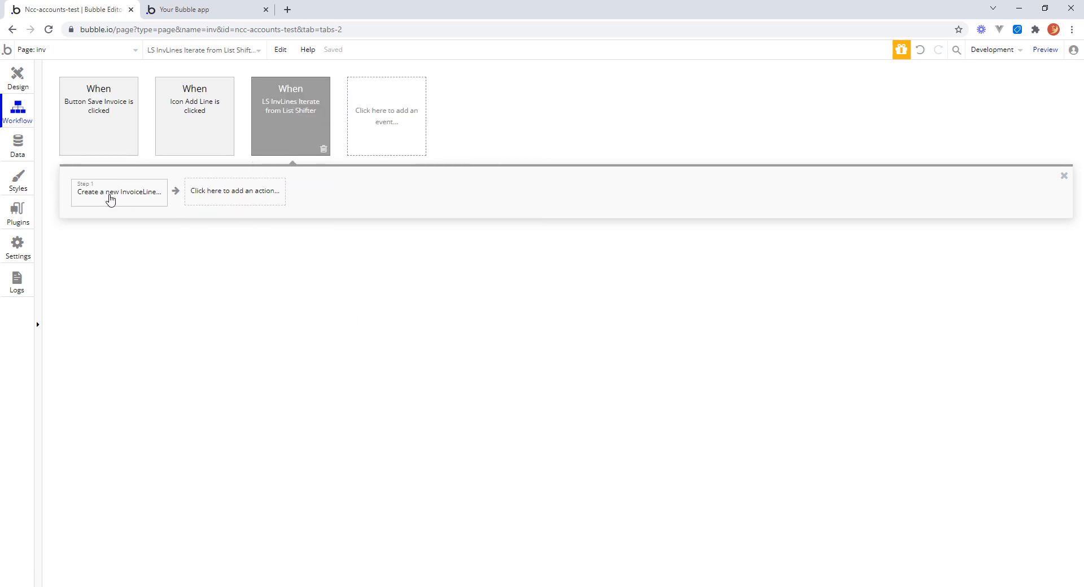
left_click(223, 195)
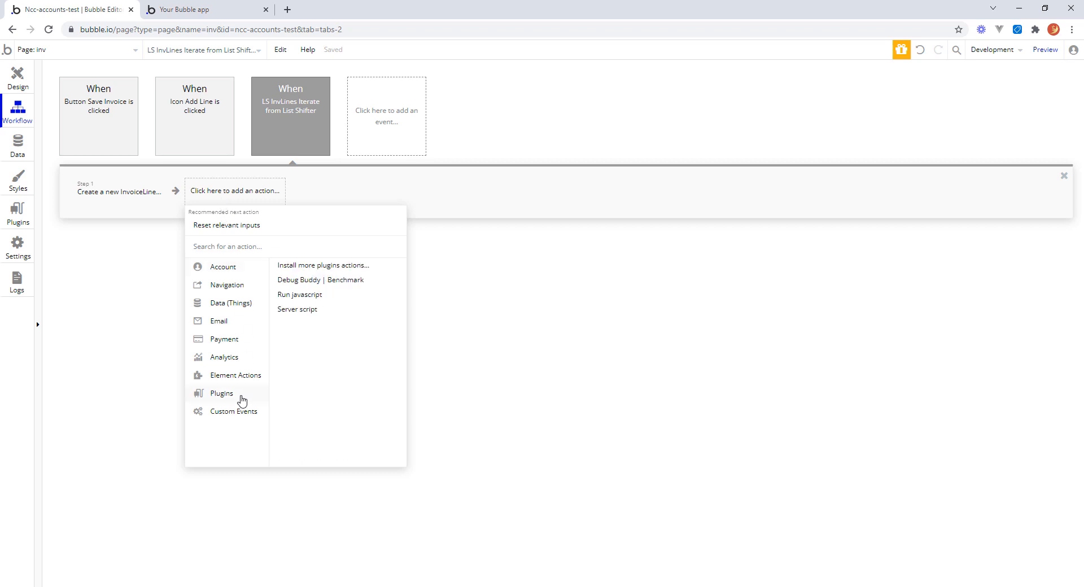
mouse_move(246, 382)
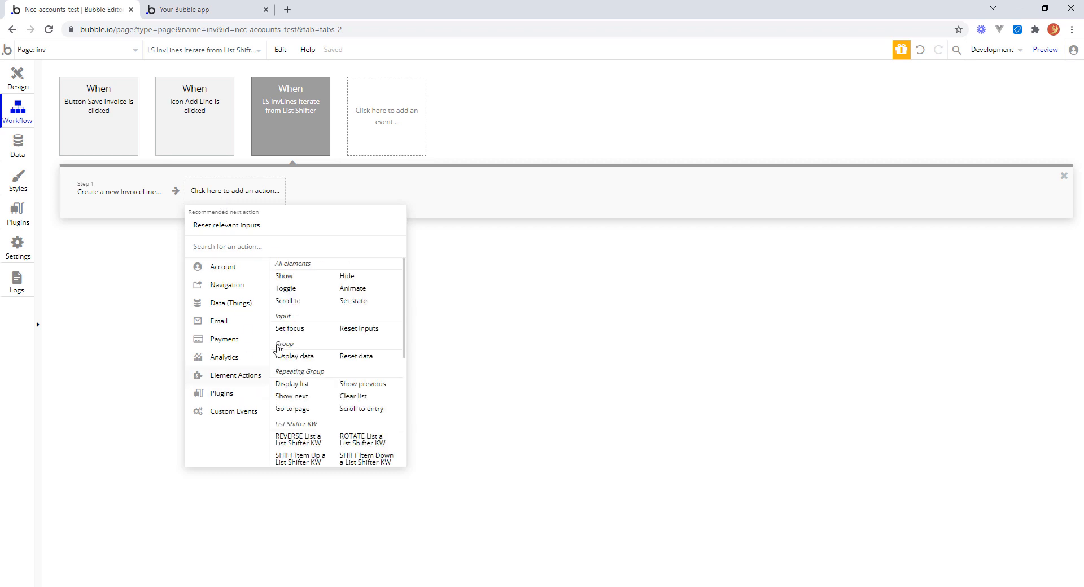
left_click(348, 302)
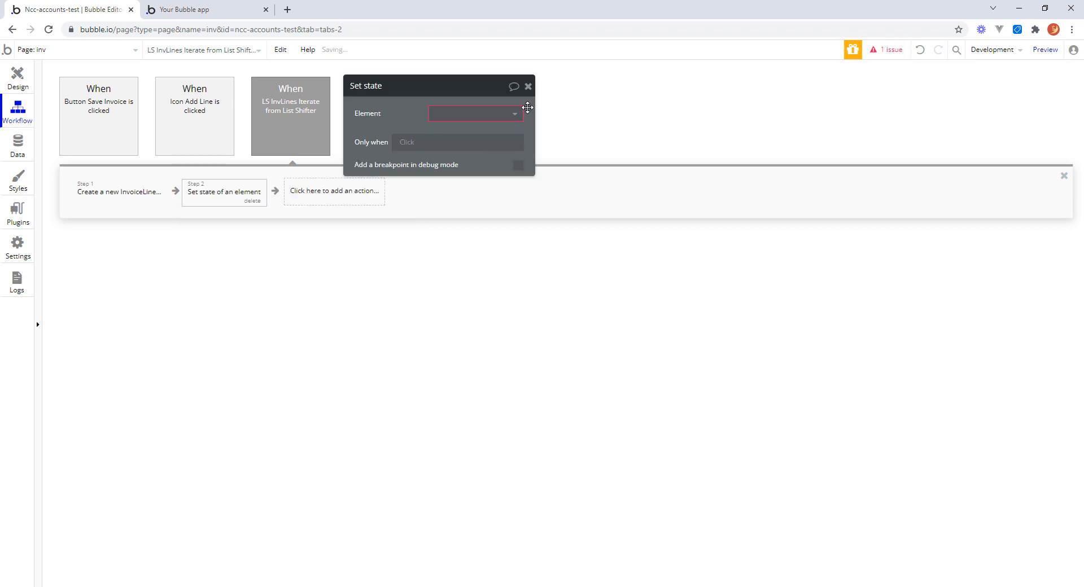
left_click(513, 113)
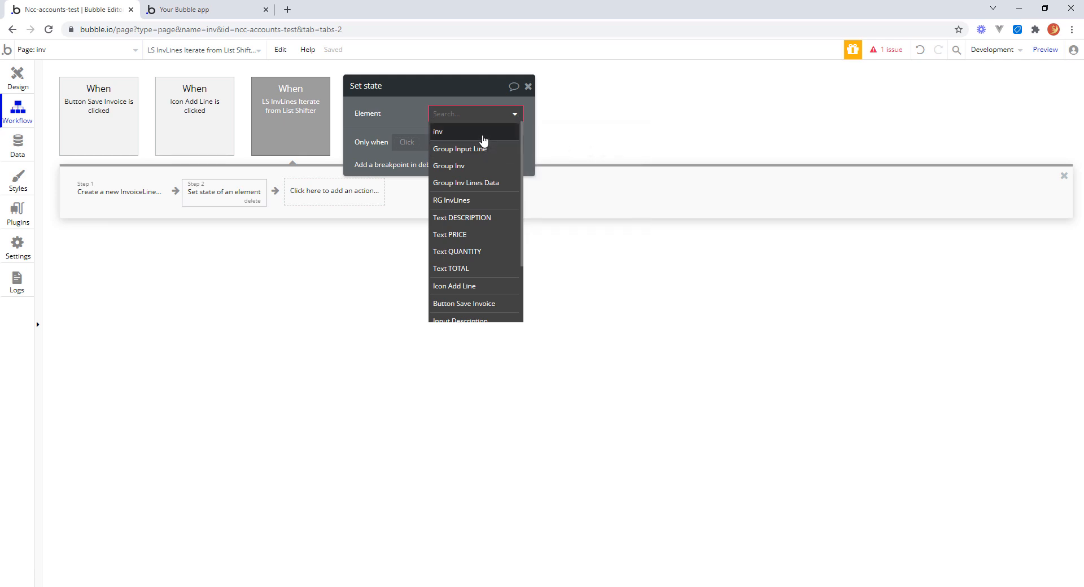
left_click(483, 134)
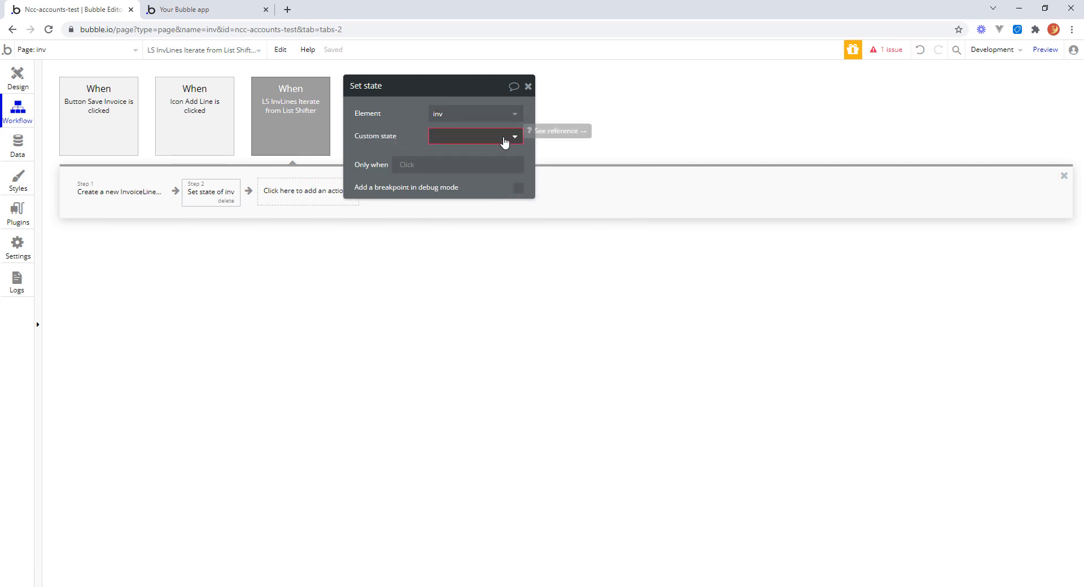
left_click(504, 140)
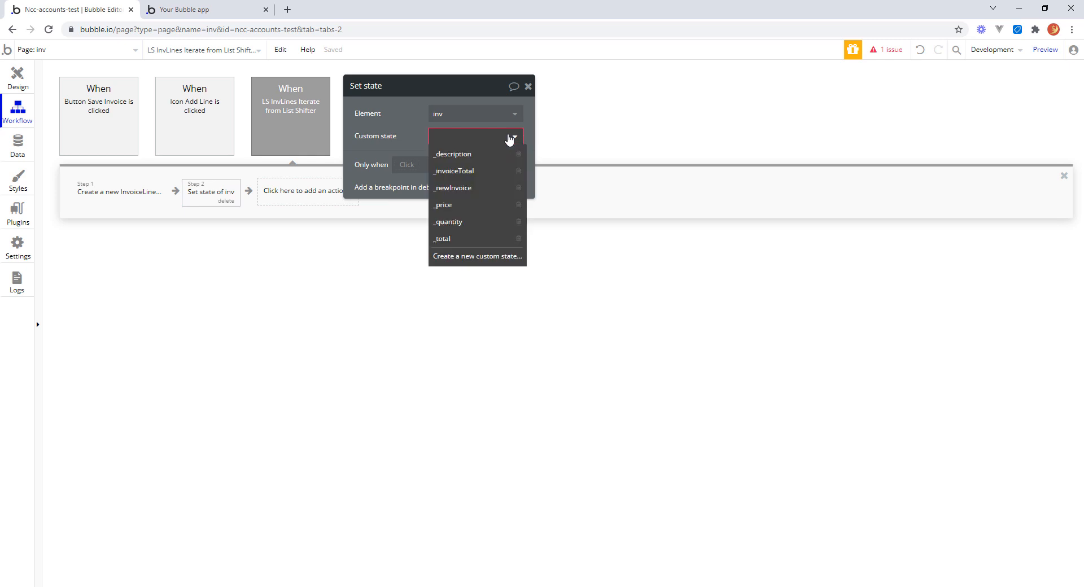
left_click(469, 173)
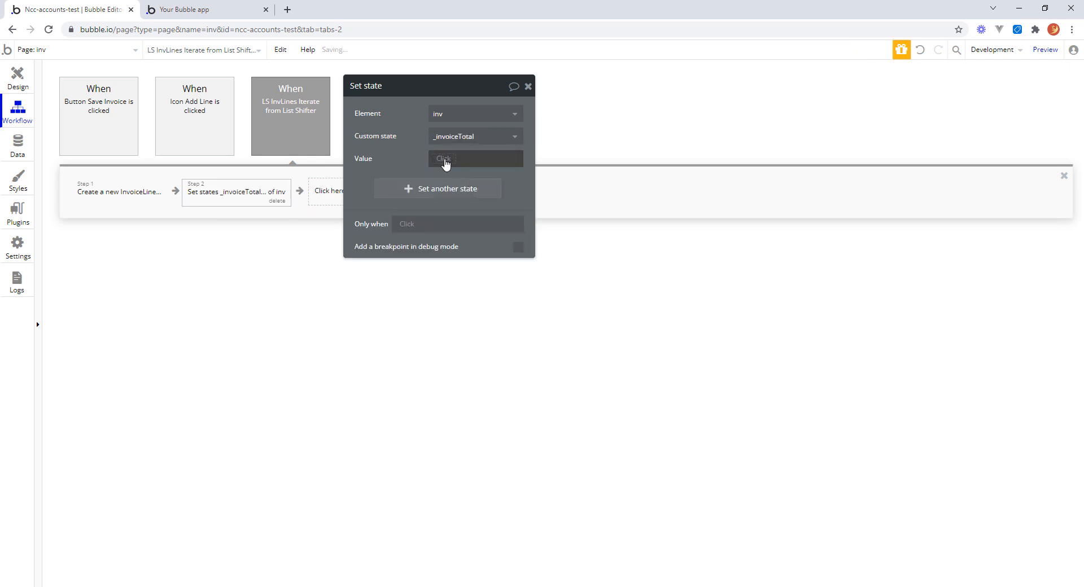
Step: Start the _invoiceTotal value expression with inv's _invoiceTotal followed by the + operator
left_click(445, 160)
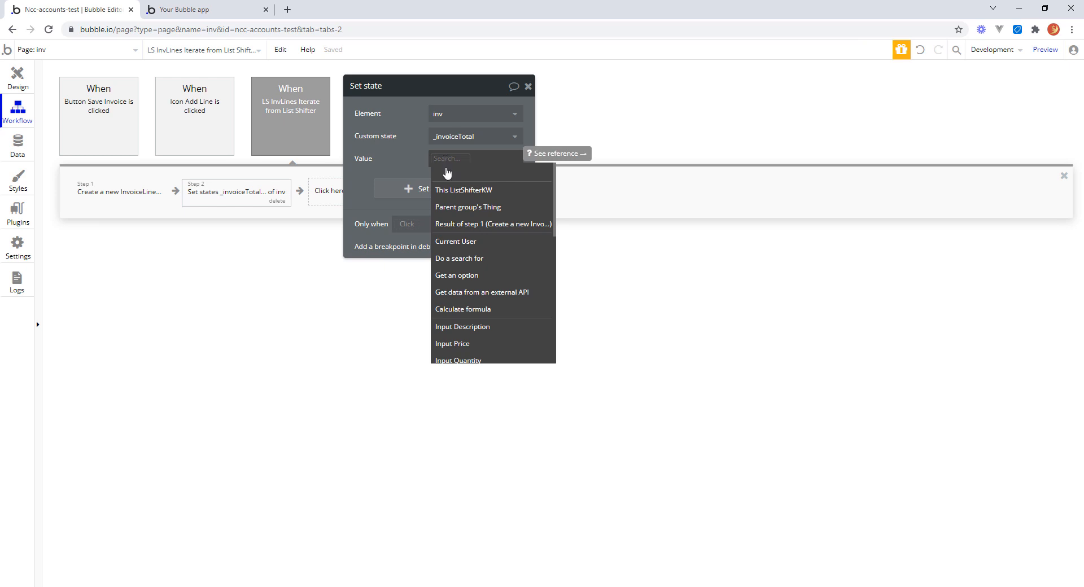
type("inv")
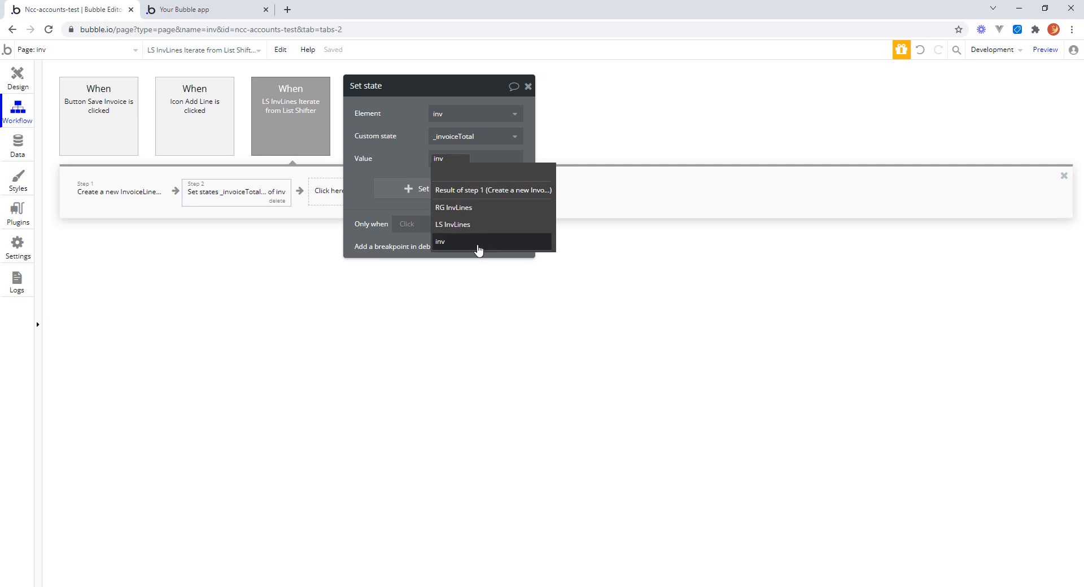
left_click(462, 247)
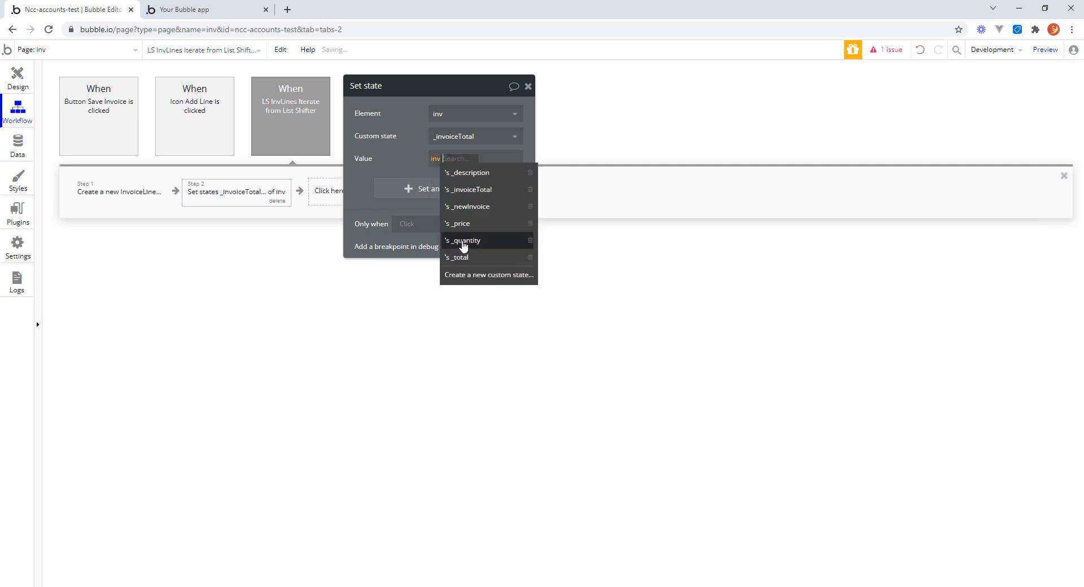
left_click(489, 192)
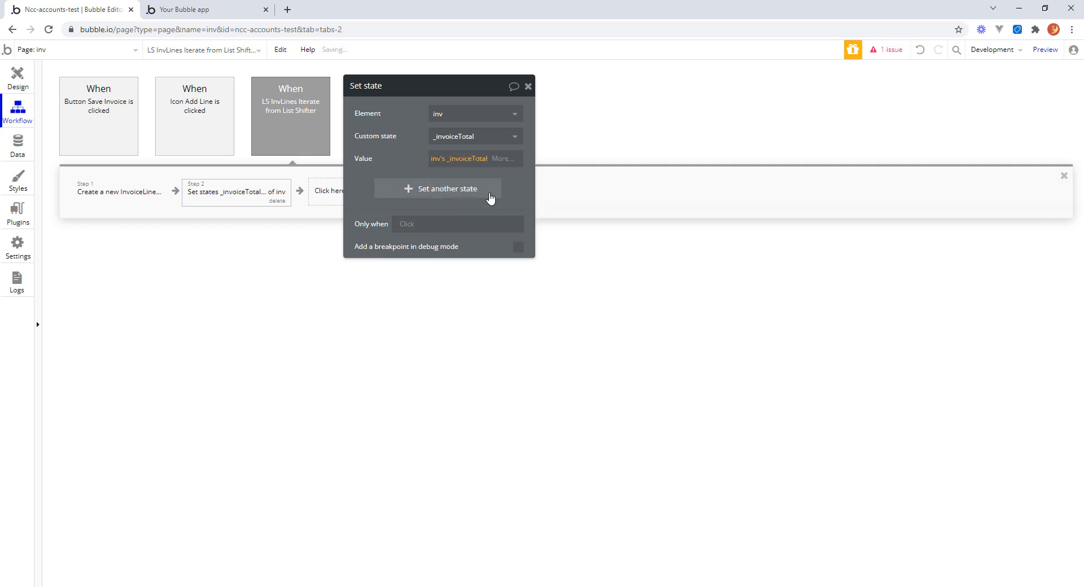
left_click(508, 160)
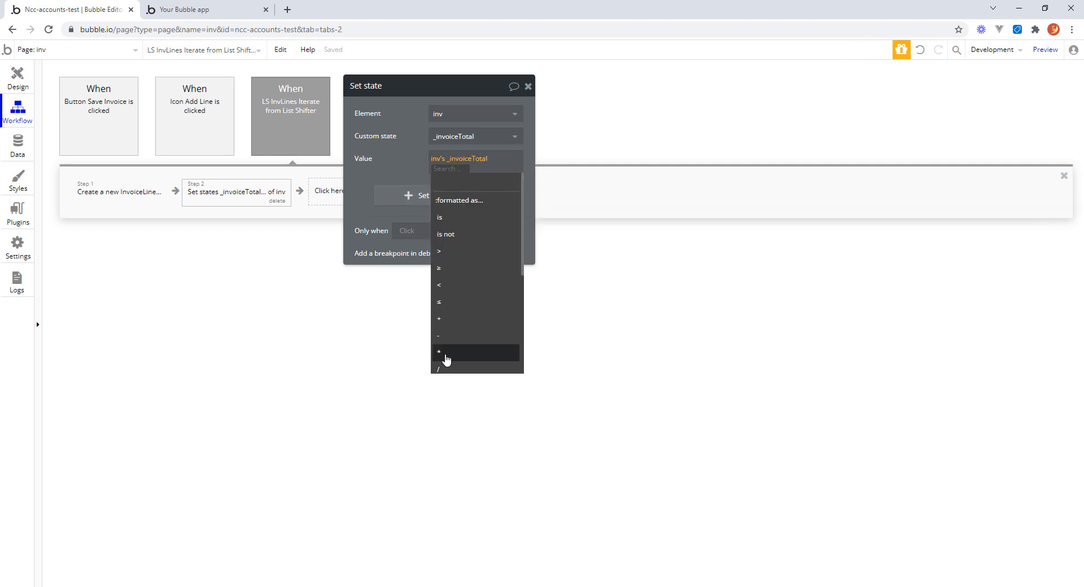
left_click(444, 319)
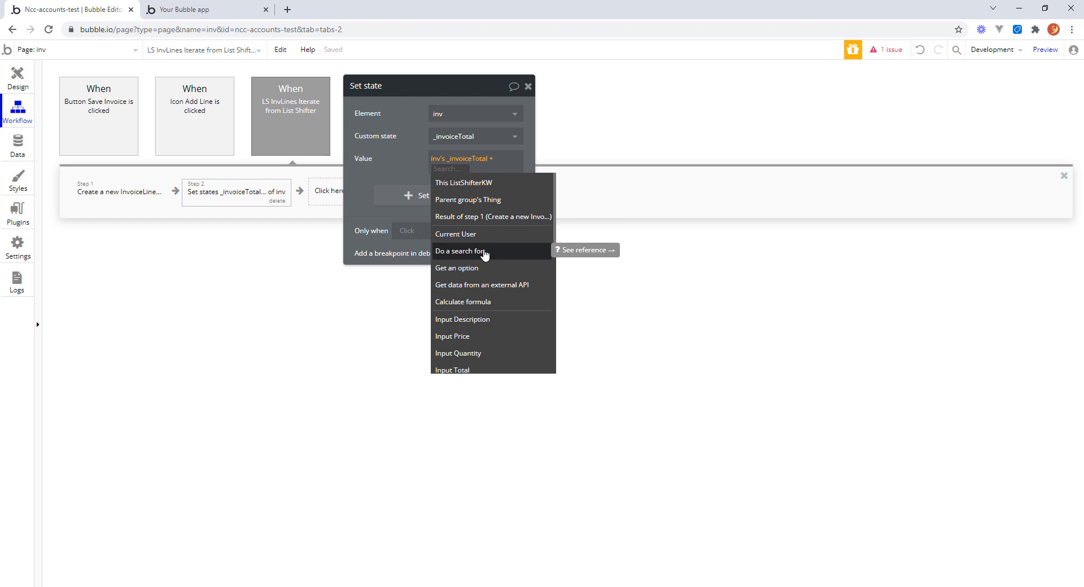
Step: Complete the sum with inv's _total:item # This ListShifterKW's Current Iteration Index and close the action's properties
type("inv")
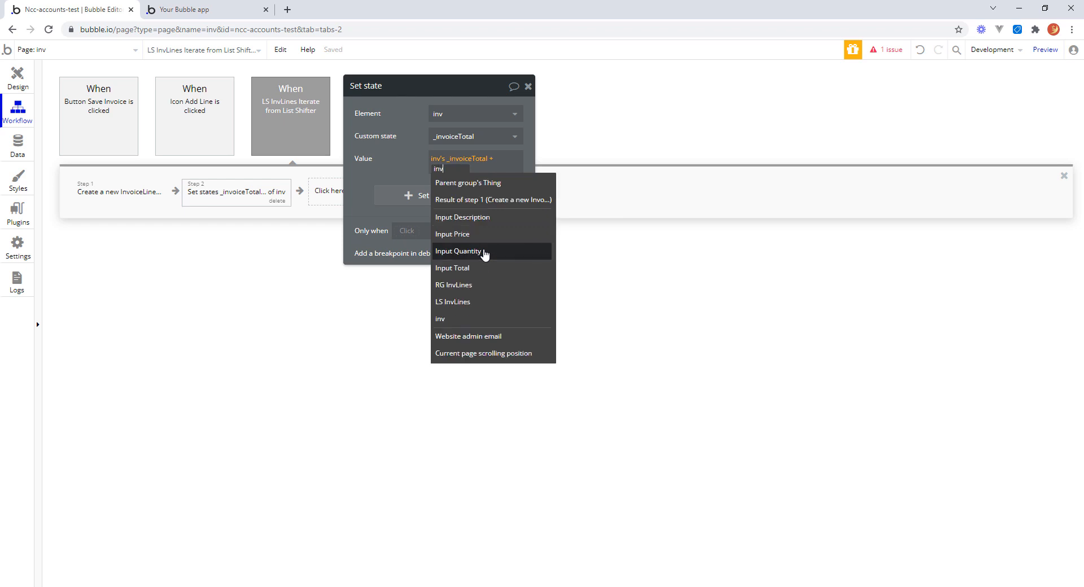
left_click(465, 234)
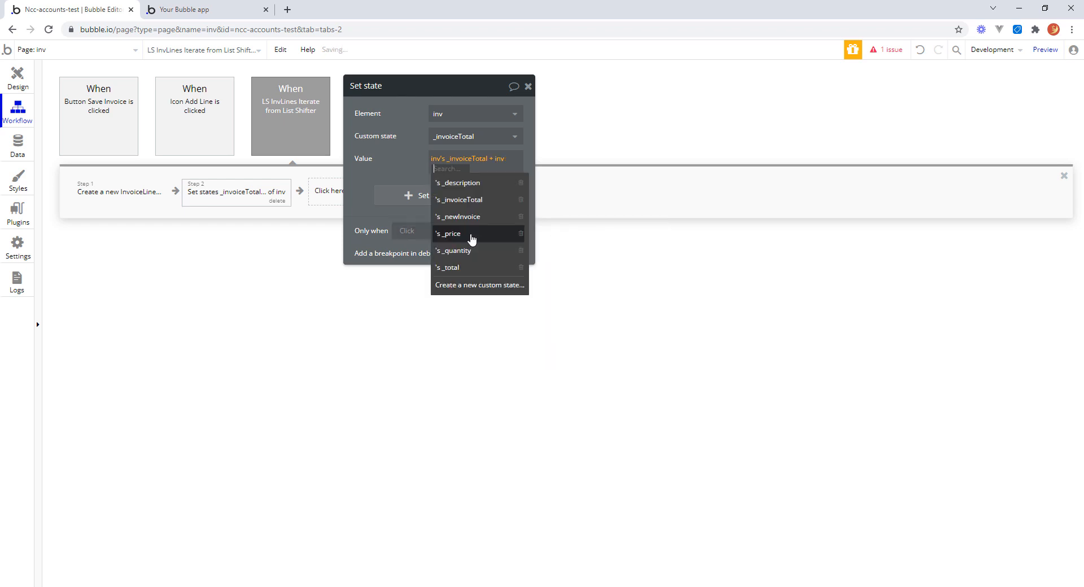
left_click(465, 267)
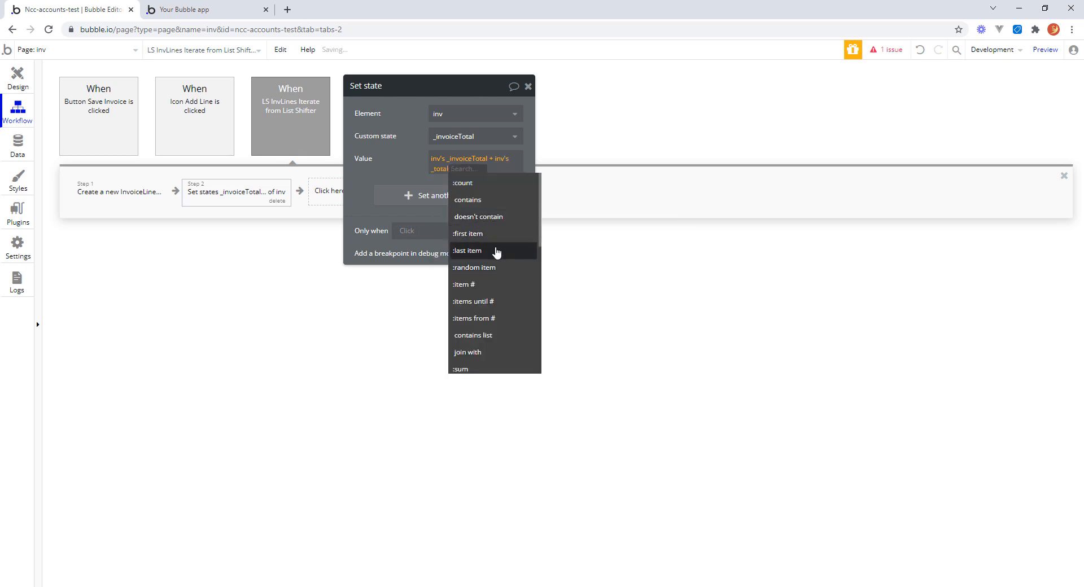
left_click(484, 285)
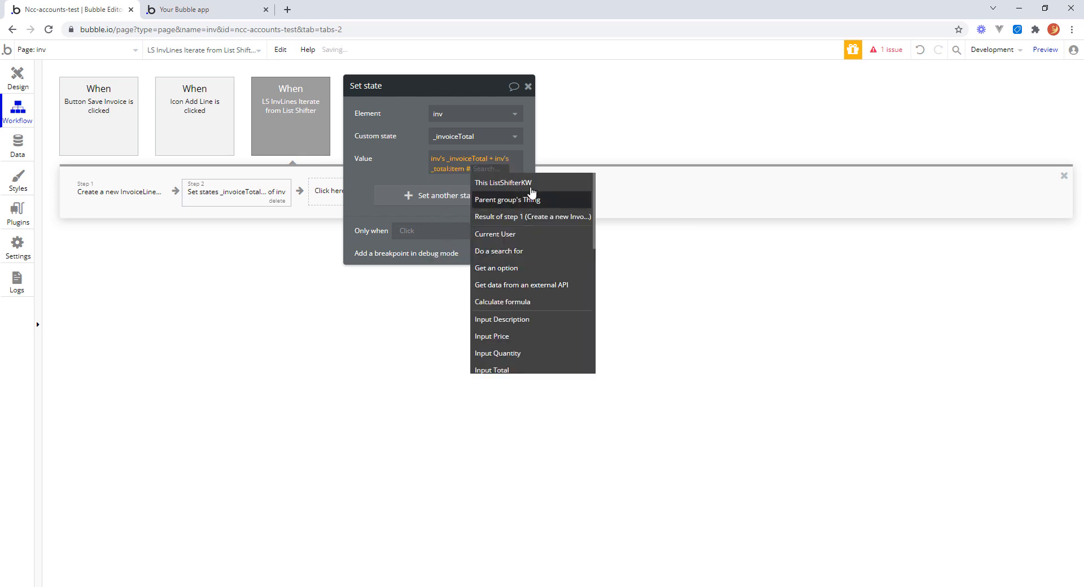
left_click(527, 183)
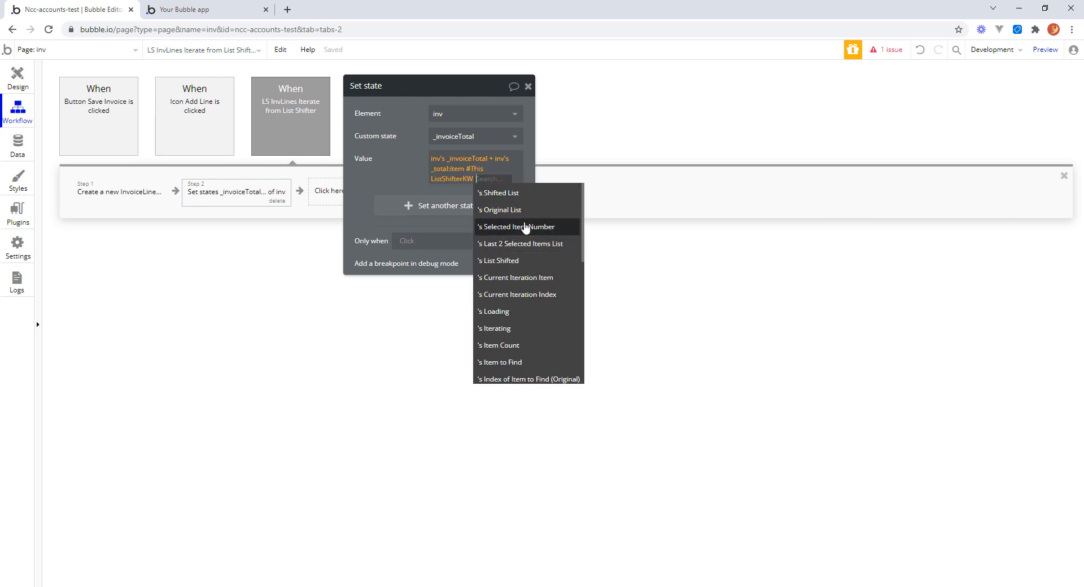
left_click(529, 296)
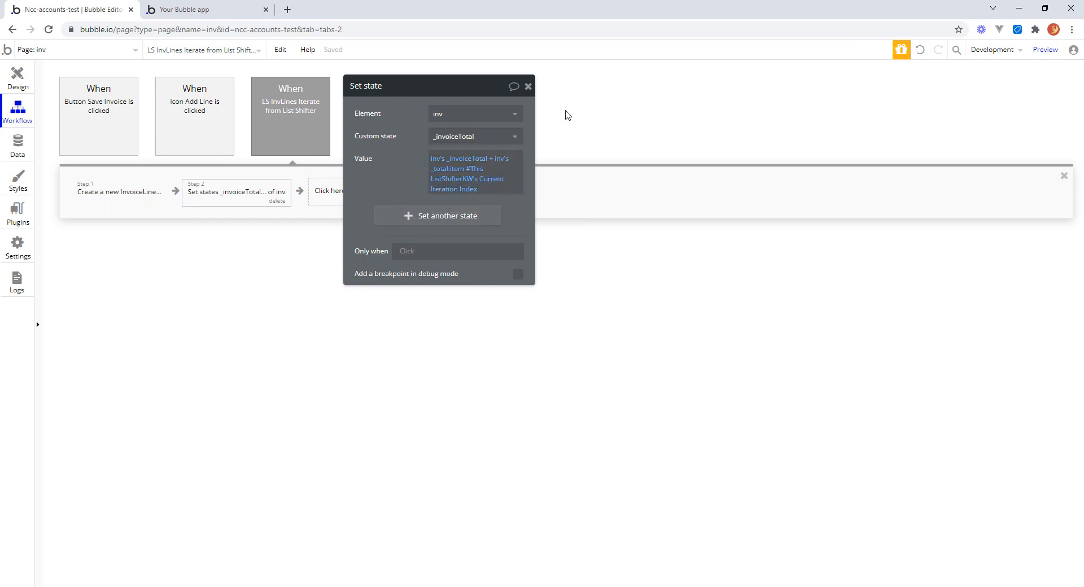
left_click(528, 87)
Step: Open the Button Save Invoice workflow and move its event properties window clear of the action steps
left_click(92, 119)
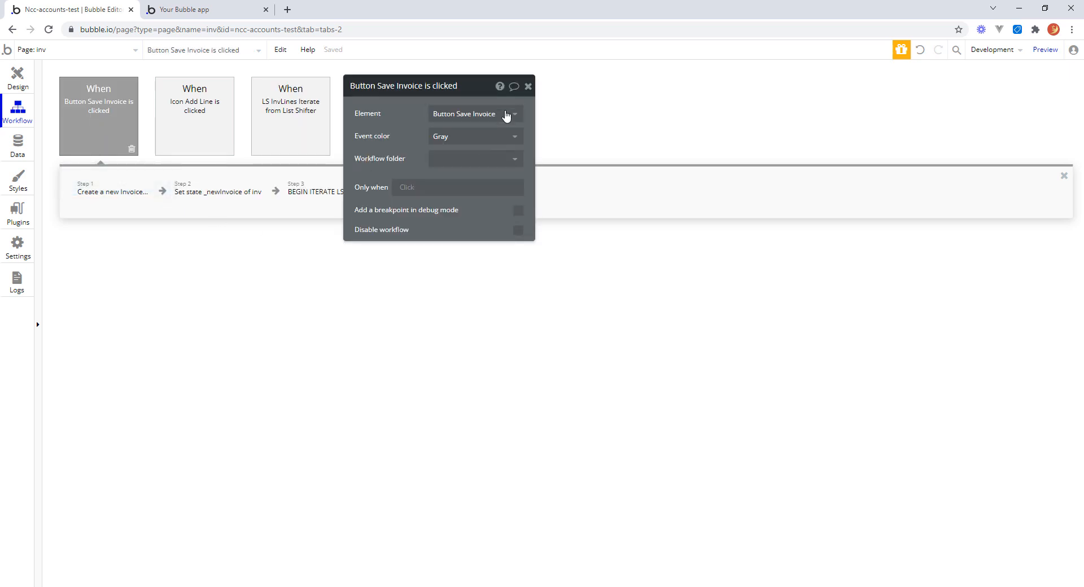
left_click_drag(513, 87, 770, 33)
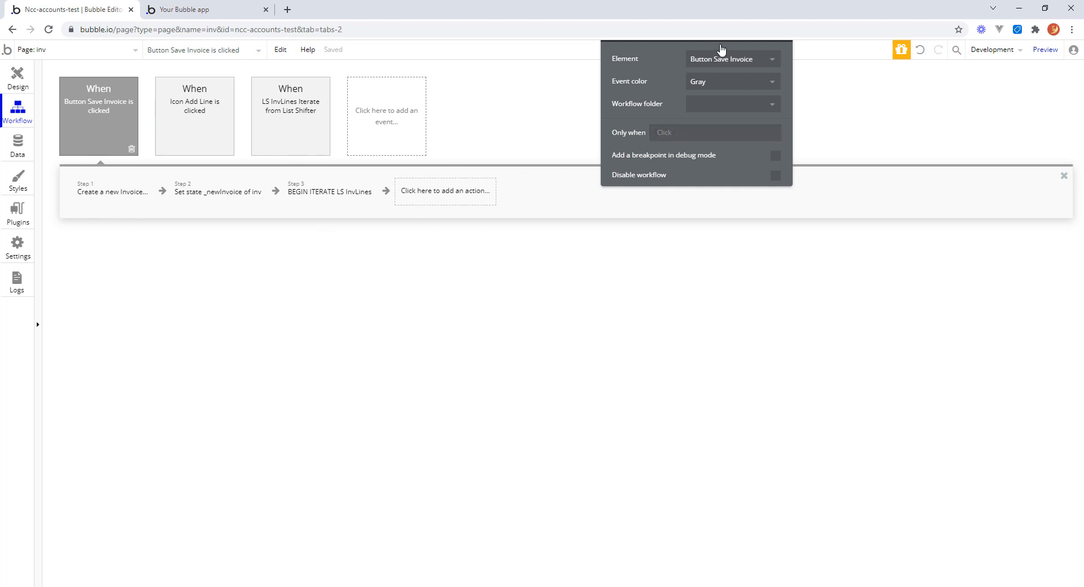
left_click_drag(649, 58, 599, 133)
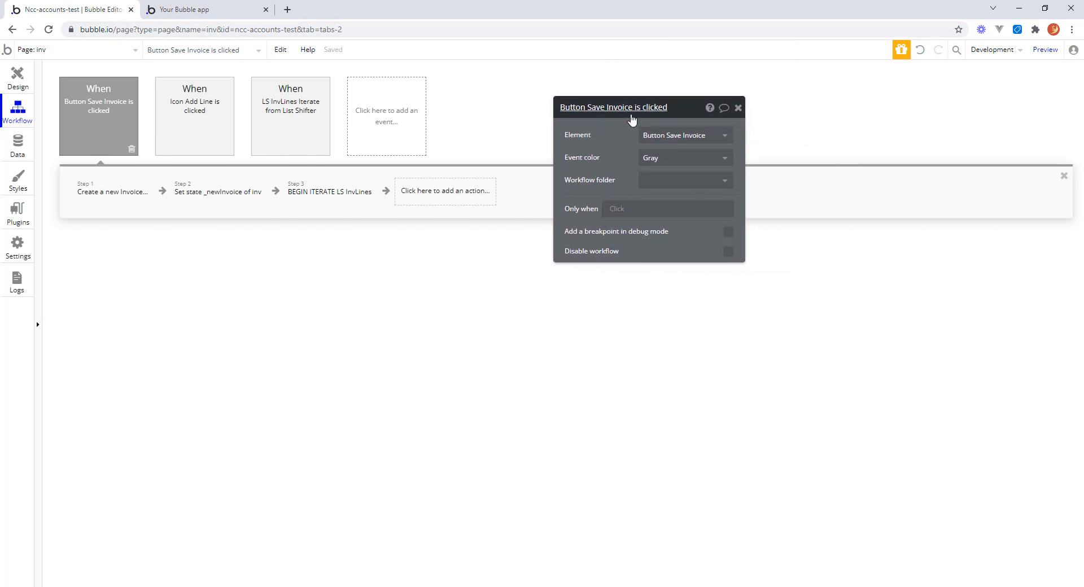
left_click_drag(691, 111, 733, 86)
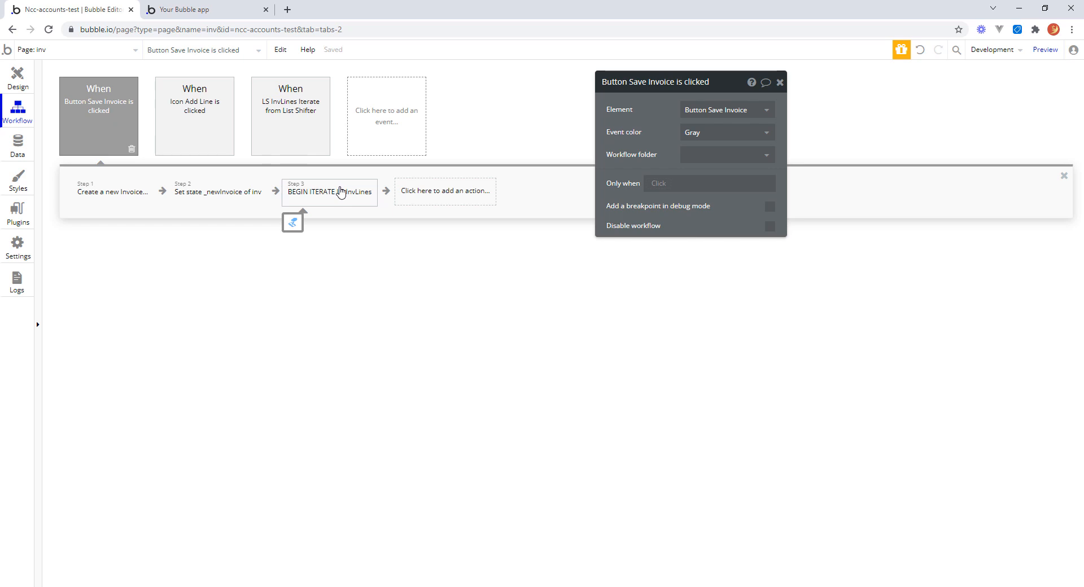
Step: Check the Invoice data type's fields and the actions of the LS InvLines Iterate workflow, returning to the Button Save Invoice workflow
left_click(18, 145)
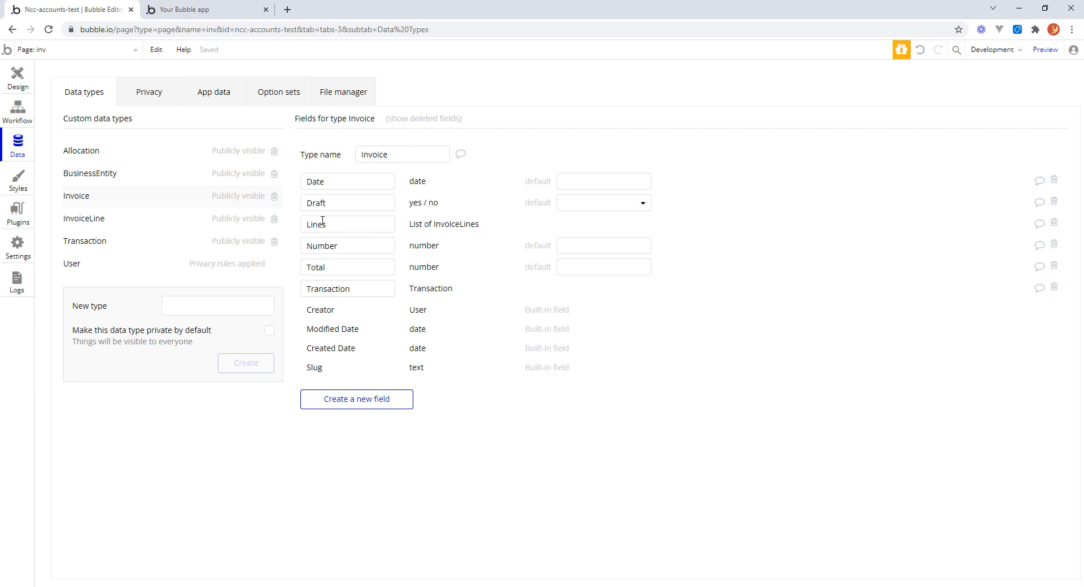
mouse_move(323, 220)
left_click(17, 113)
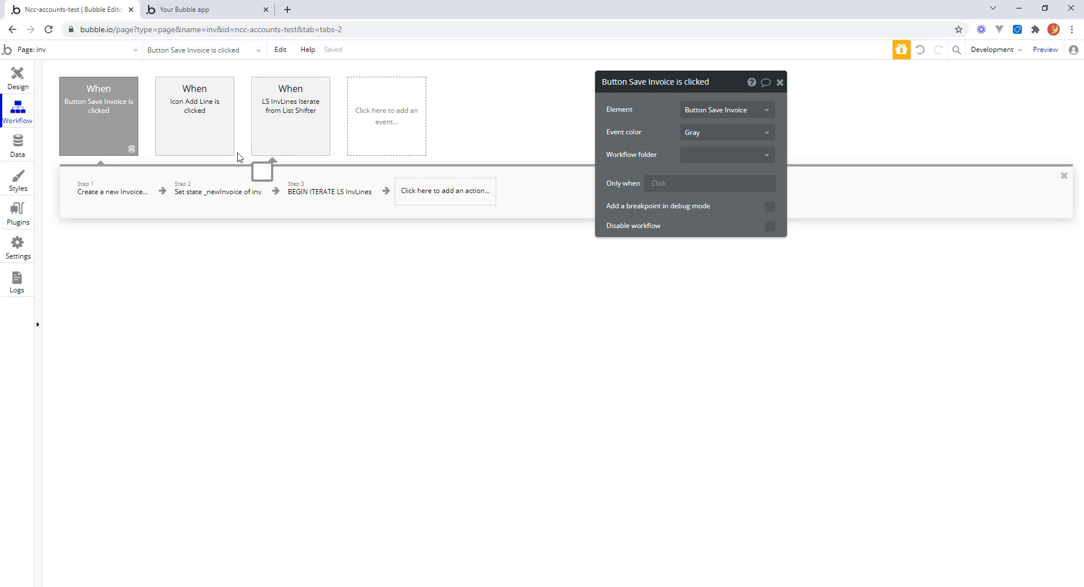
left_click(285, 114)
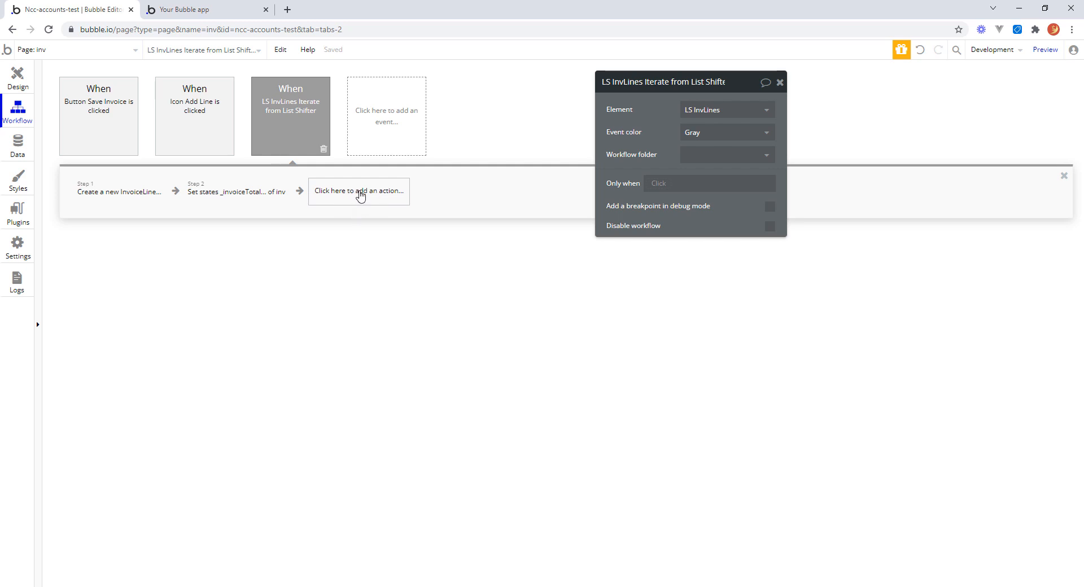
left_click(108, 109)
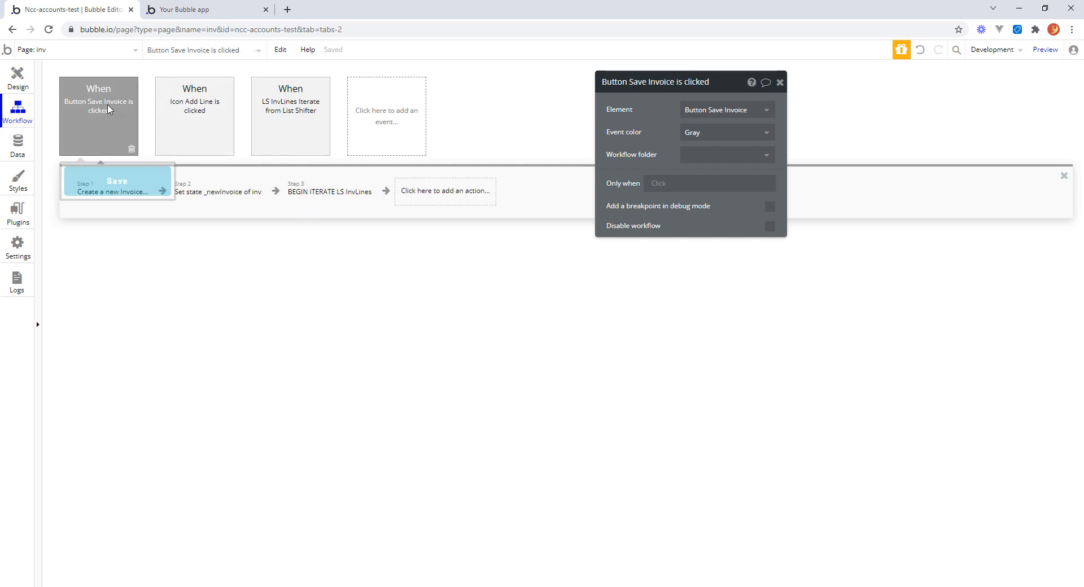
Step: Add a new list state _NewInvoiceLines of type InvoiceLine to the workflow's Set state action, leaving its value empty, and close the properties
left_click(214, 192)
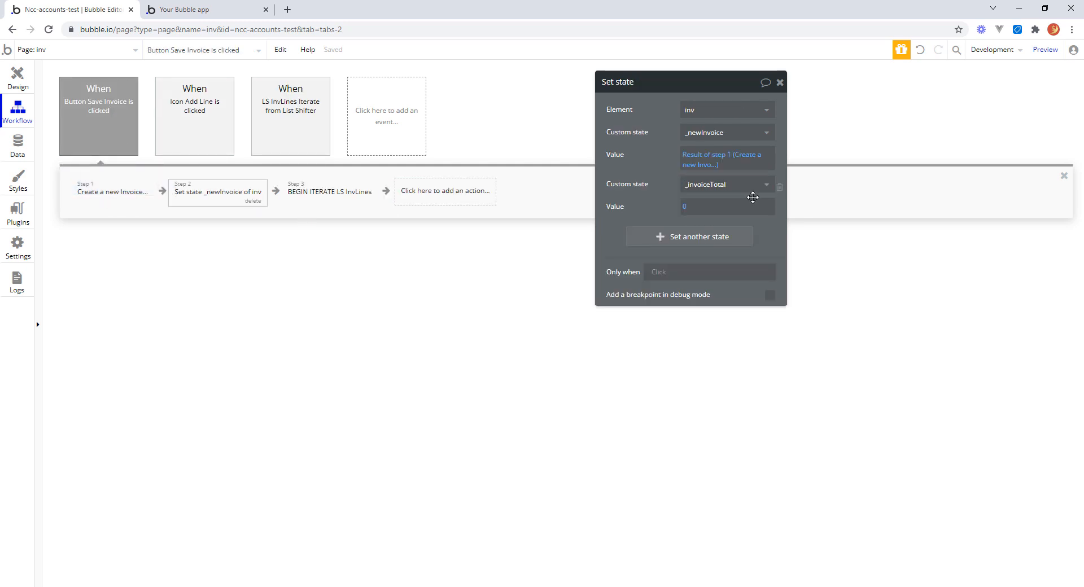
left_click(666, 238)
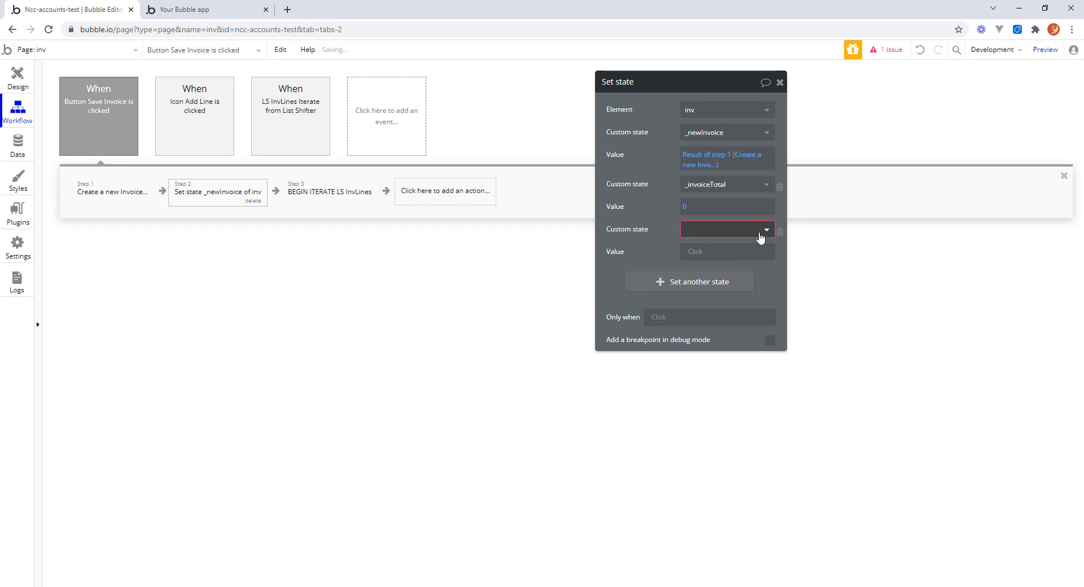
left_click(766, 229)
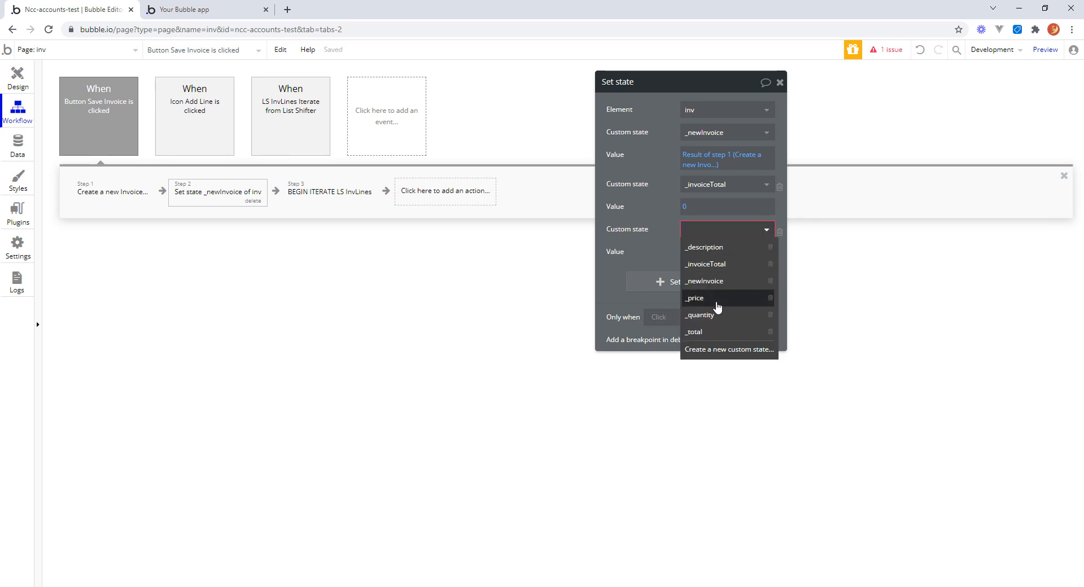
left_click(718, 351)
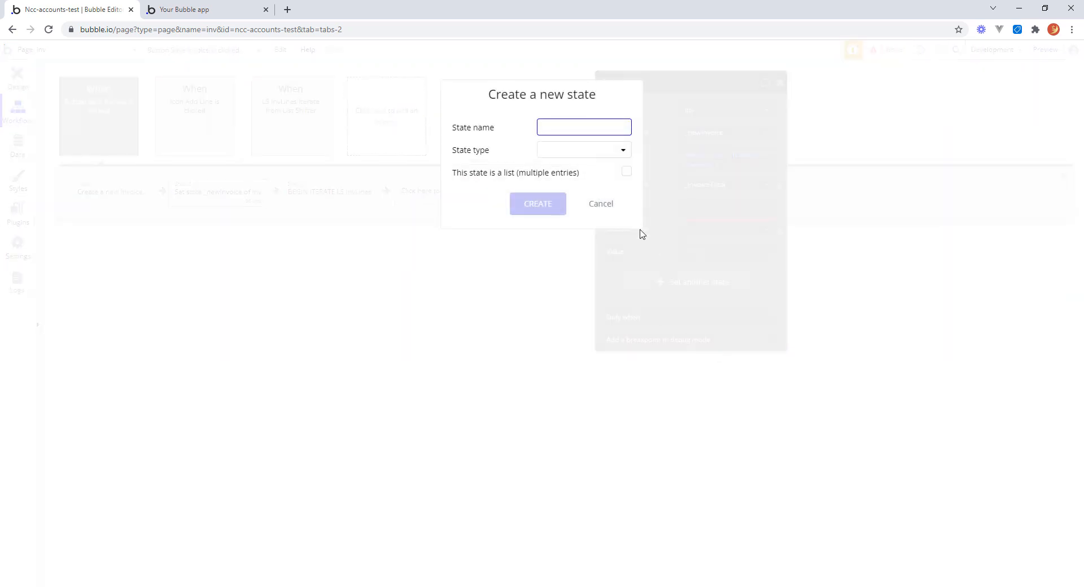
type("_")
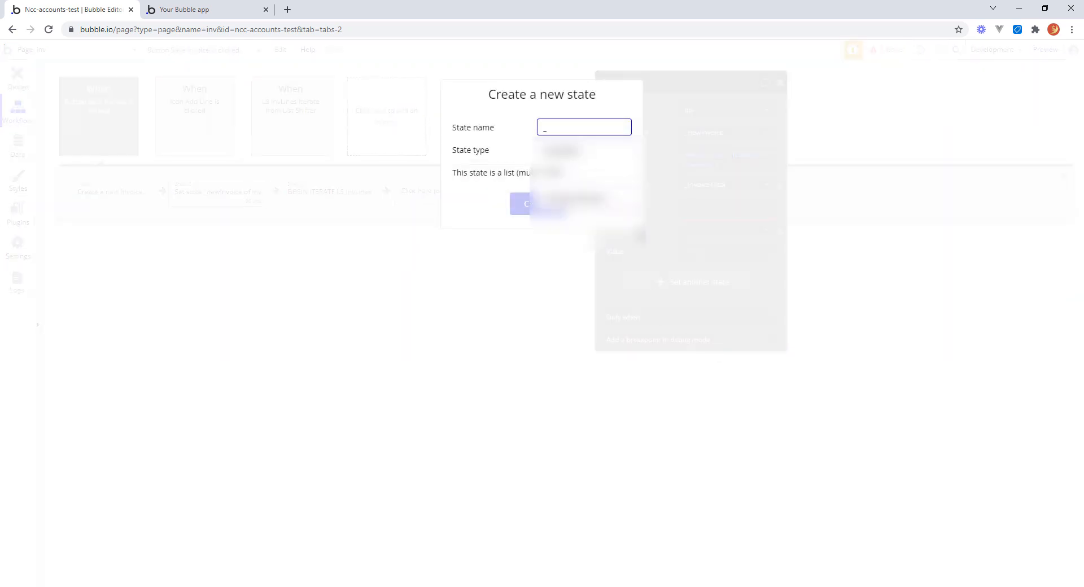
type("NewInvoiceLines")
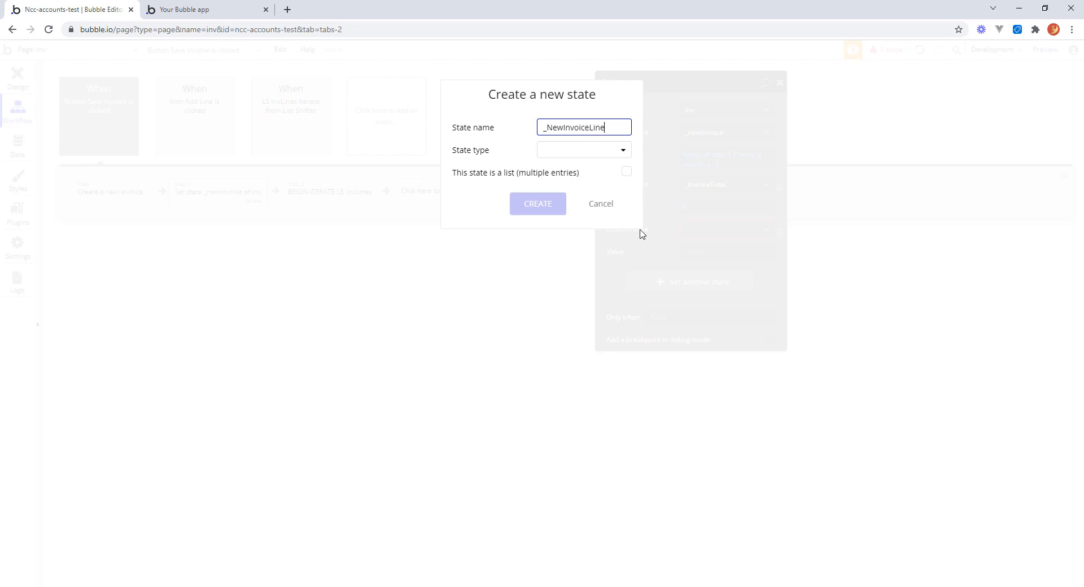
left_click(624, 151)
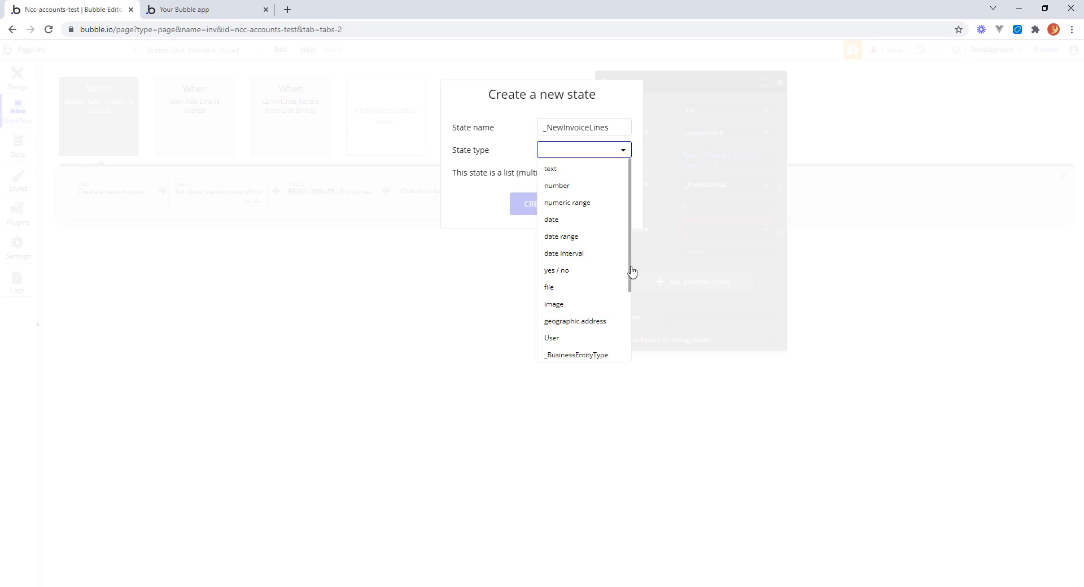
left_click_drag(630, 273, 625, 344)
left_click(581, 336)
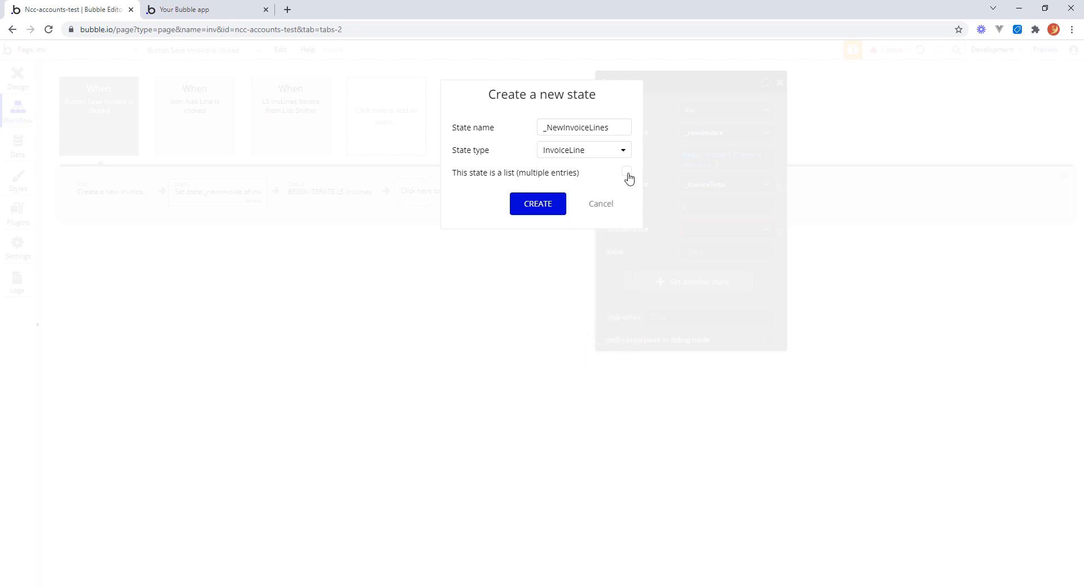
left_click(539, 206)
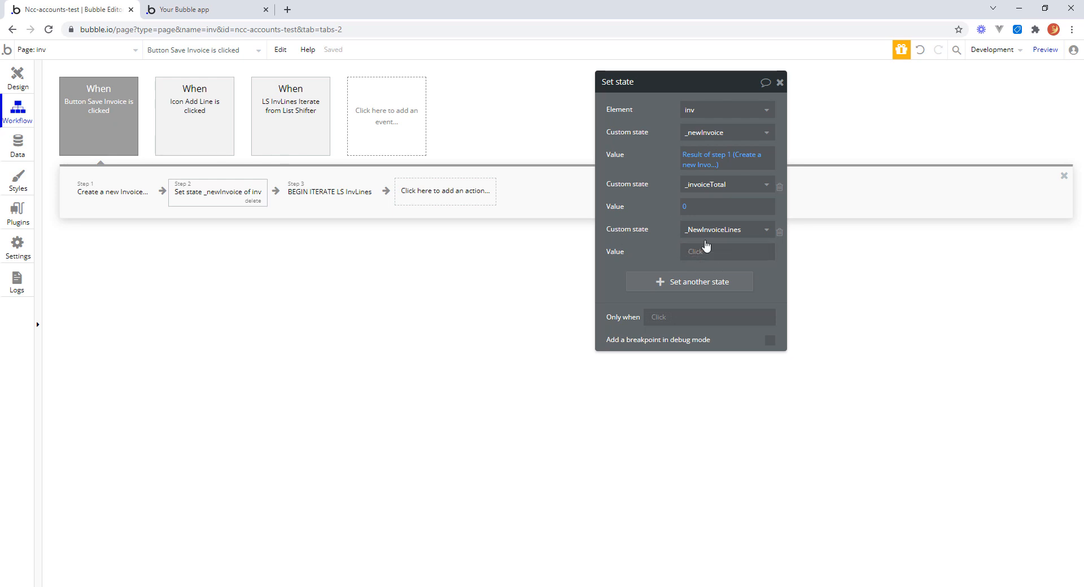
left_click(780, 83)
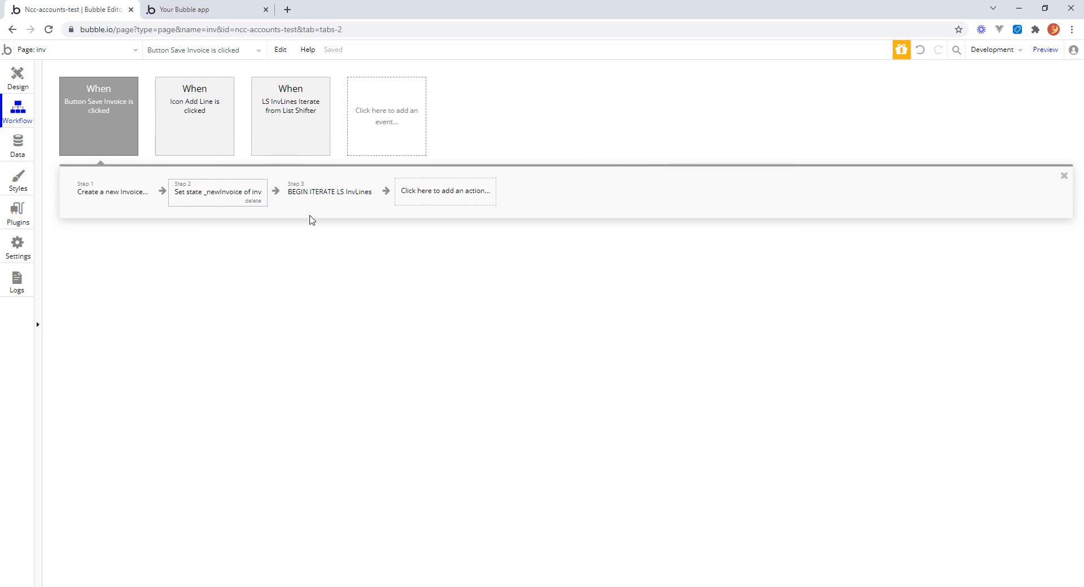
Step: In the LS InvLines Iterate workflow, add the _NewInvoiceLines state to the Set state action for _invoiceTotal
left_click(294, 107)
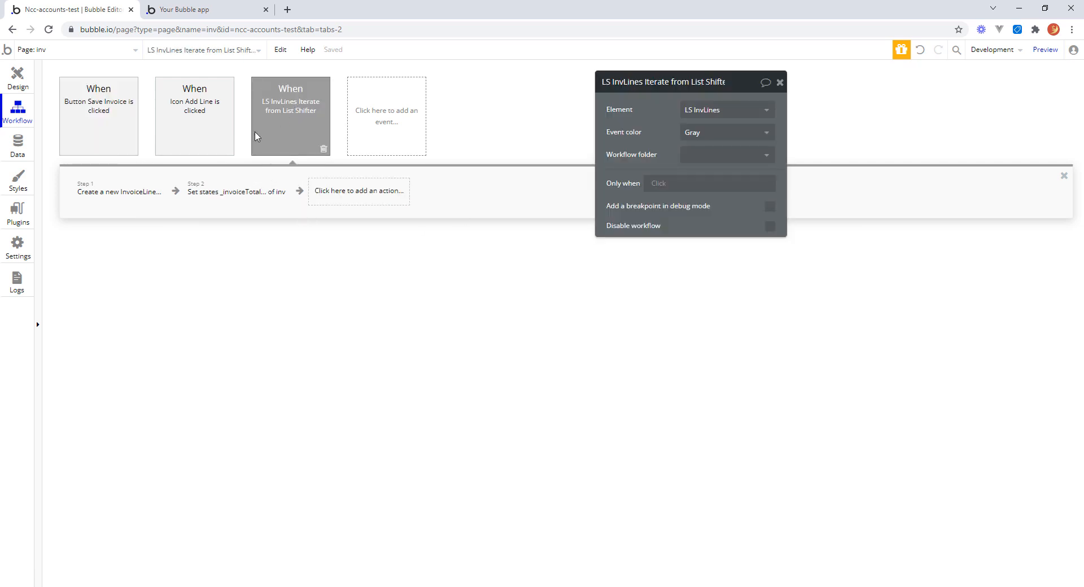
left_click(235, 195)
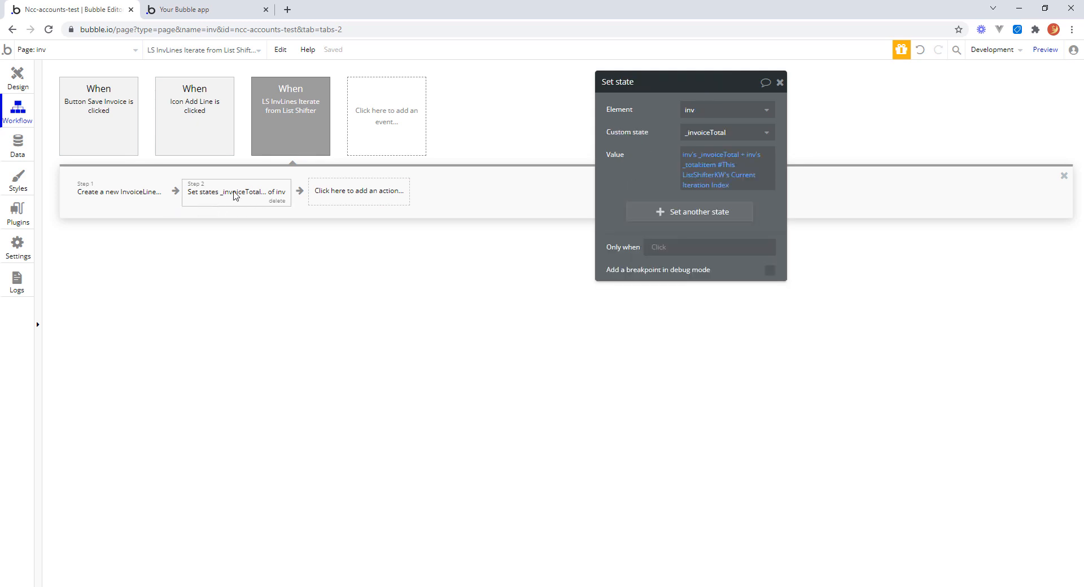
left_click(663, 215)
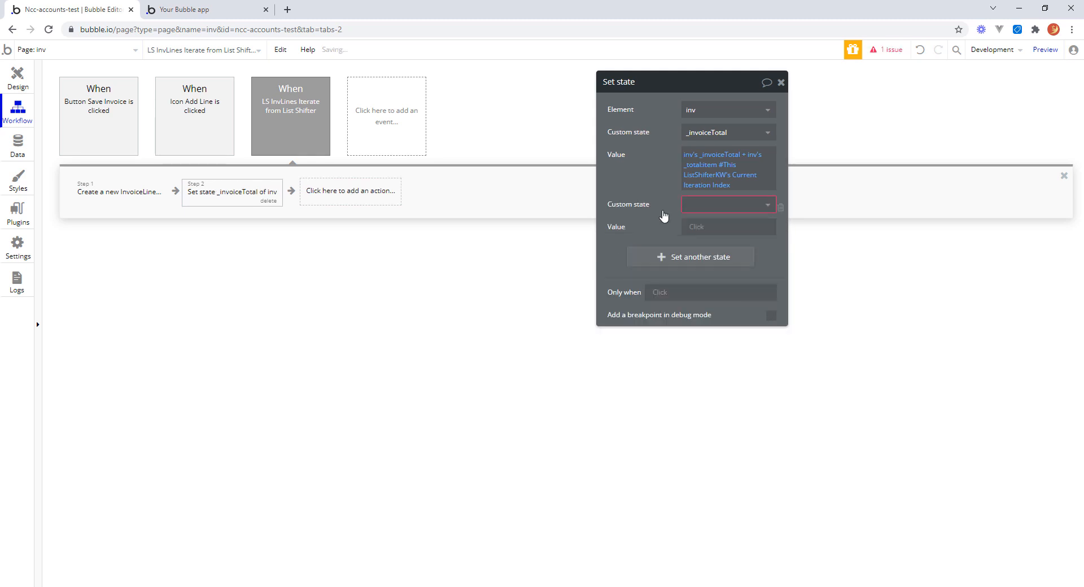
left_click(769, 206)
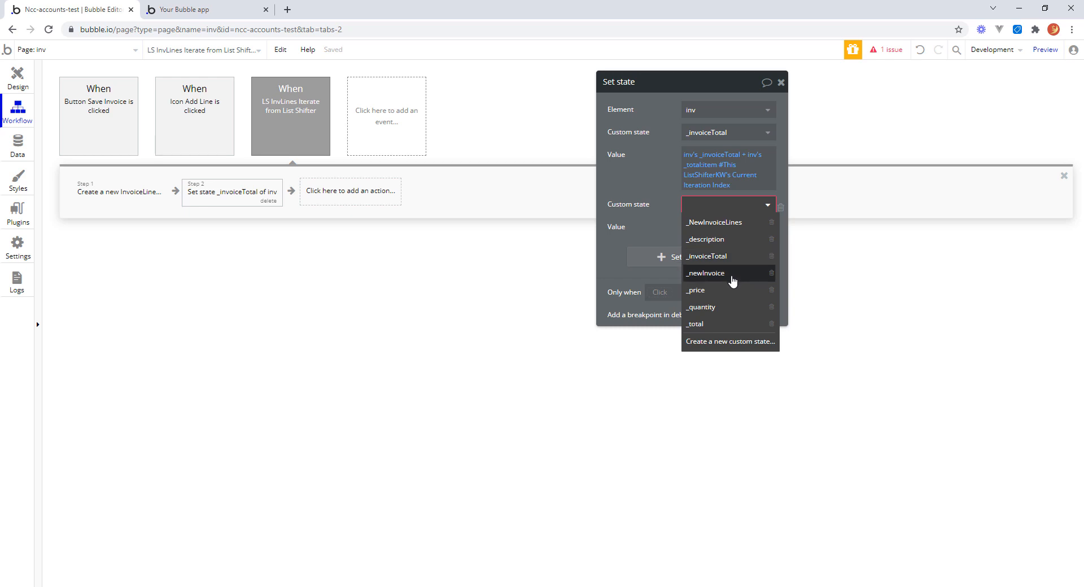
left_click(729, 224)
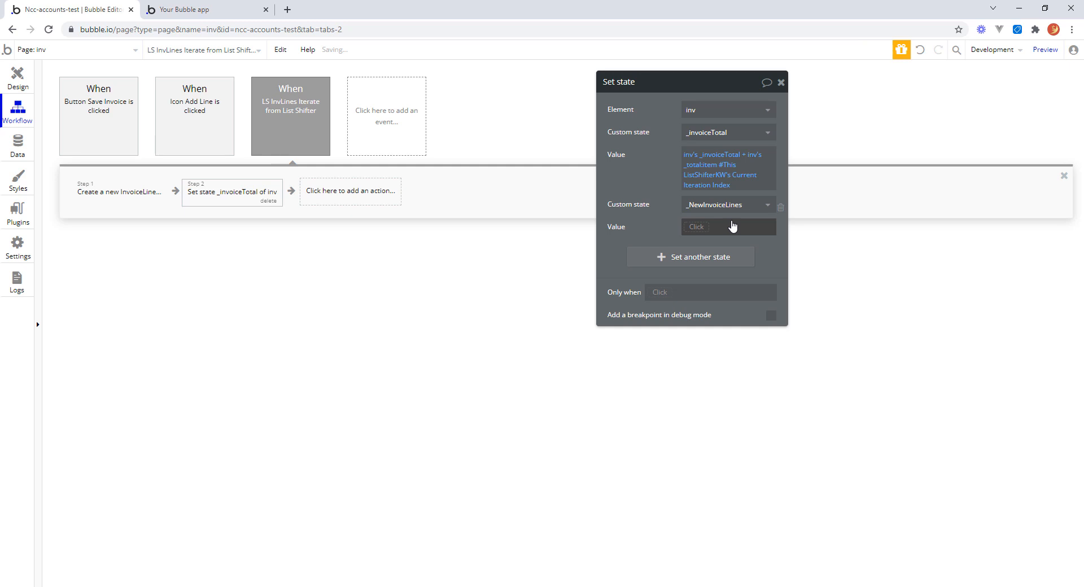
Step: Set the _NewInvoiceLines value to inv's _NewInvoiceLines:plus item Result of step 1 and close the action's properties
left_click(699, 229)
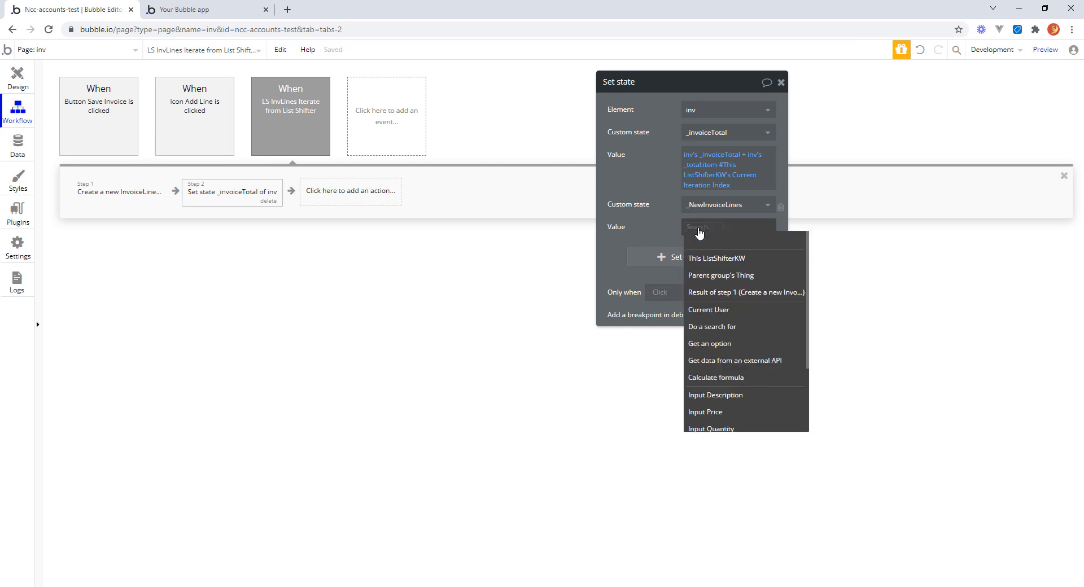
type("inv")
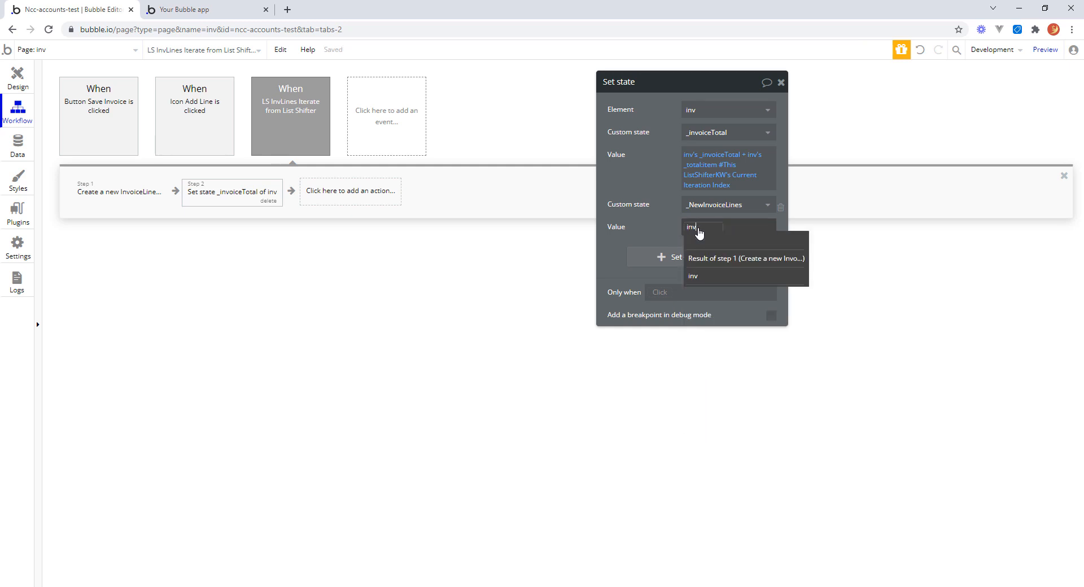
left_click(697, 276)
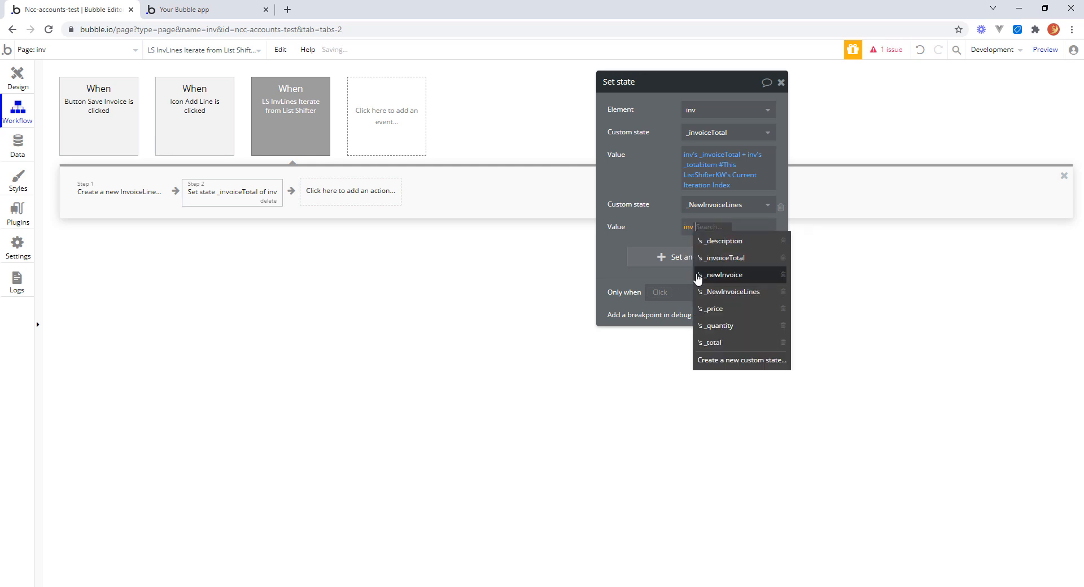
left_click(748, 291)
left_click(703, 242)
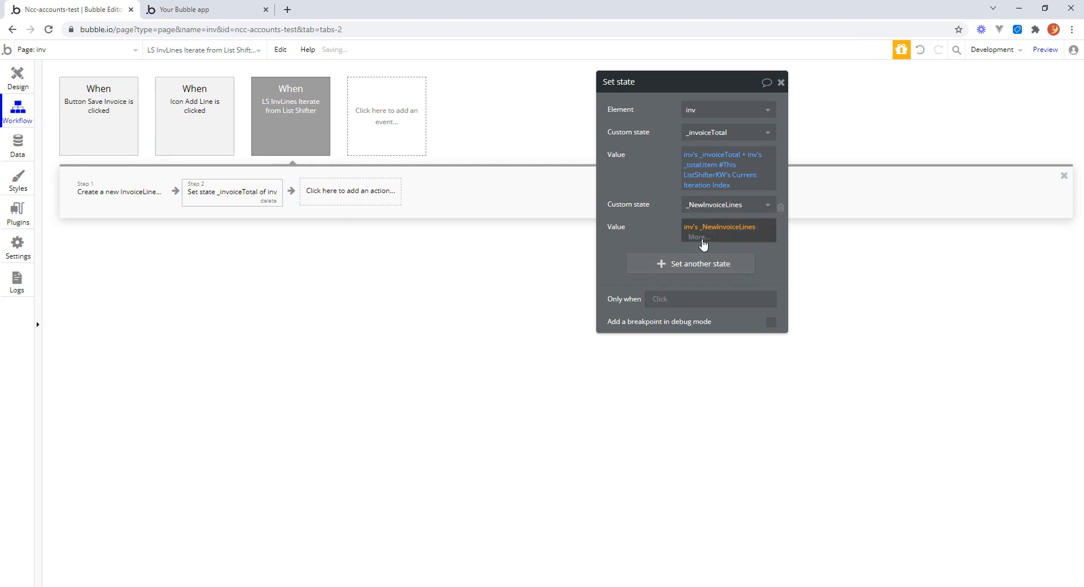
left_click_drag(774, 282, 784, 430)
left_click(714, 382)
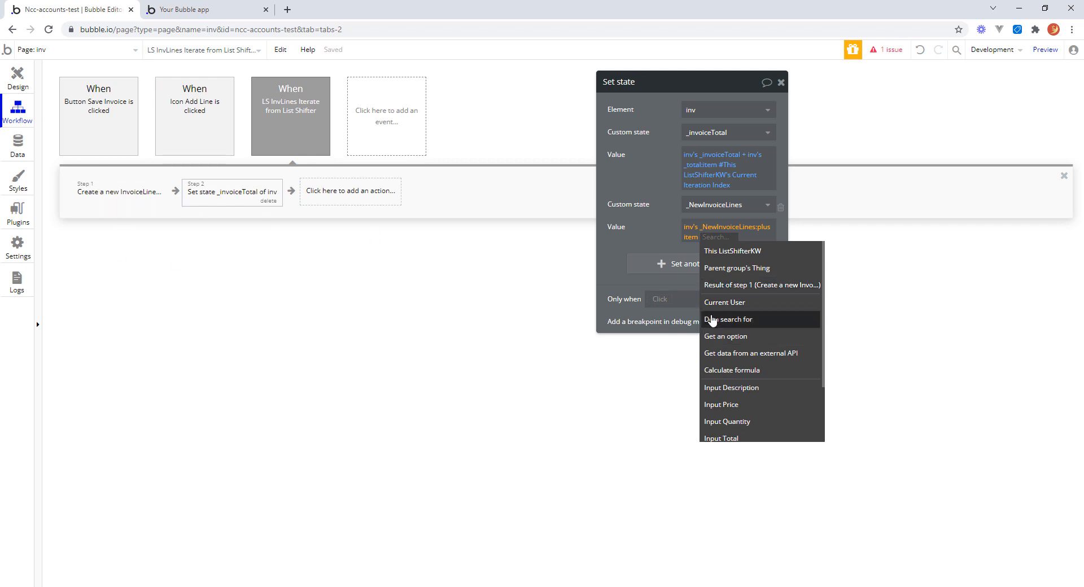
left_click(740, 286)
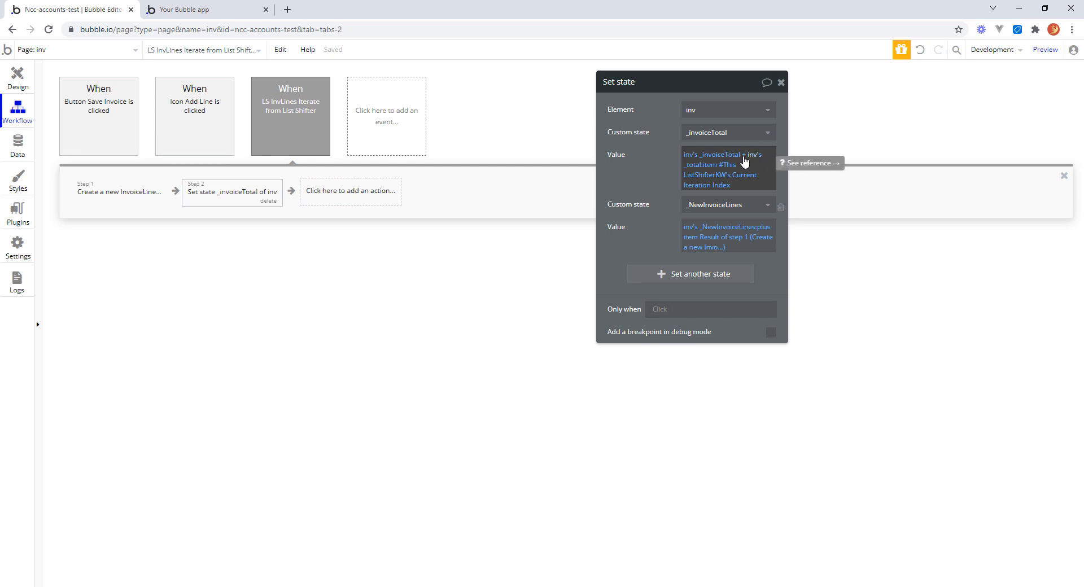
left_click(782, 84)
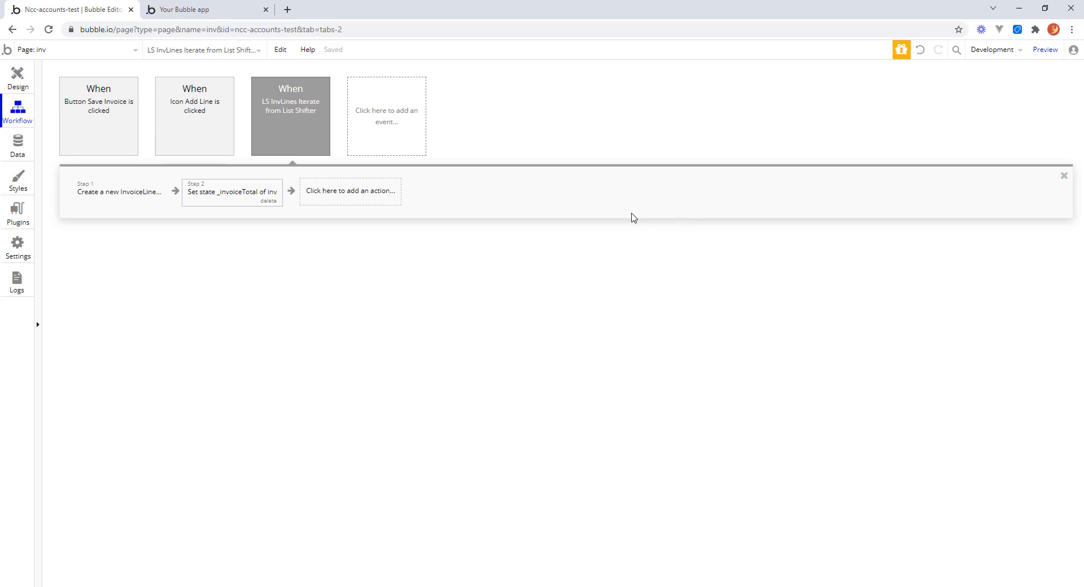
Step: Add a List Shifter KW Iteration Complete event for the LS InvLines element
left_click(91, 111)
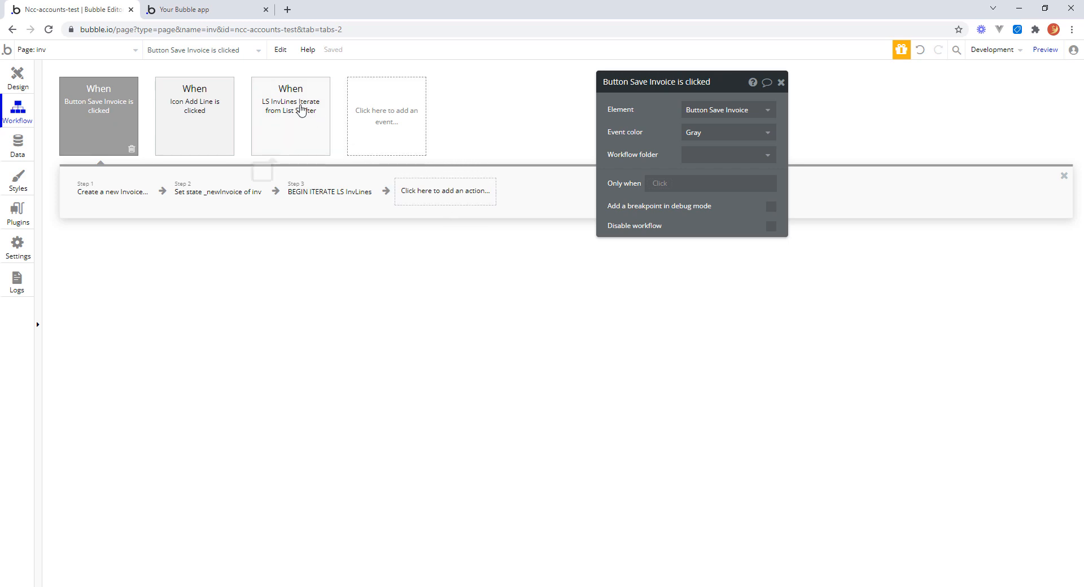
left_click(387, 120)
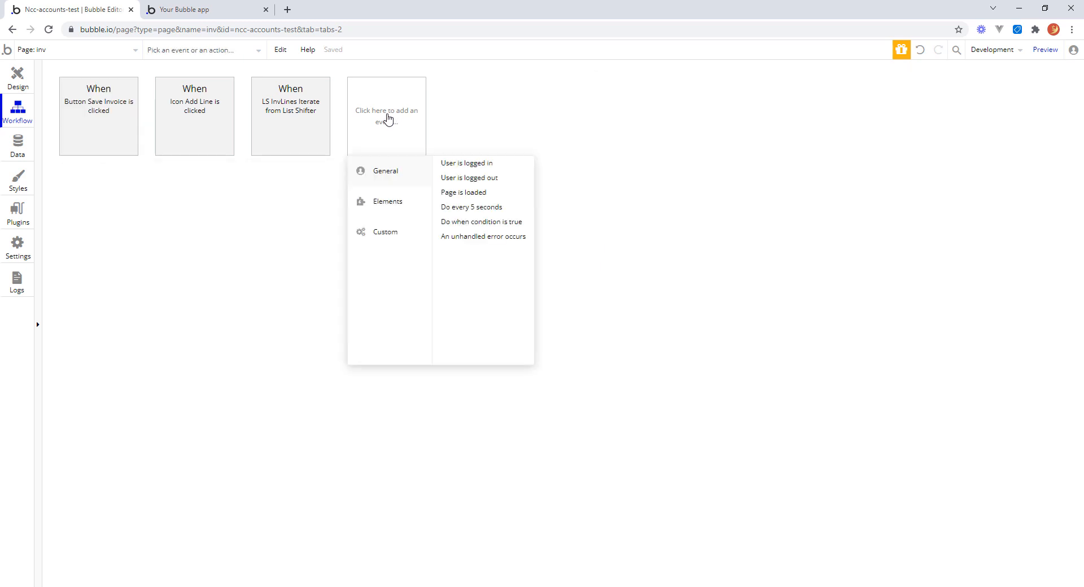
mouse_move(391, 208)
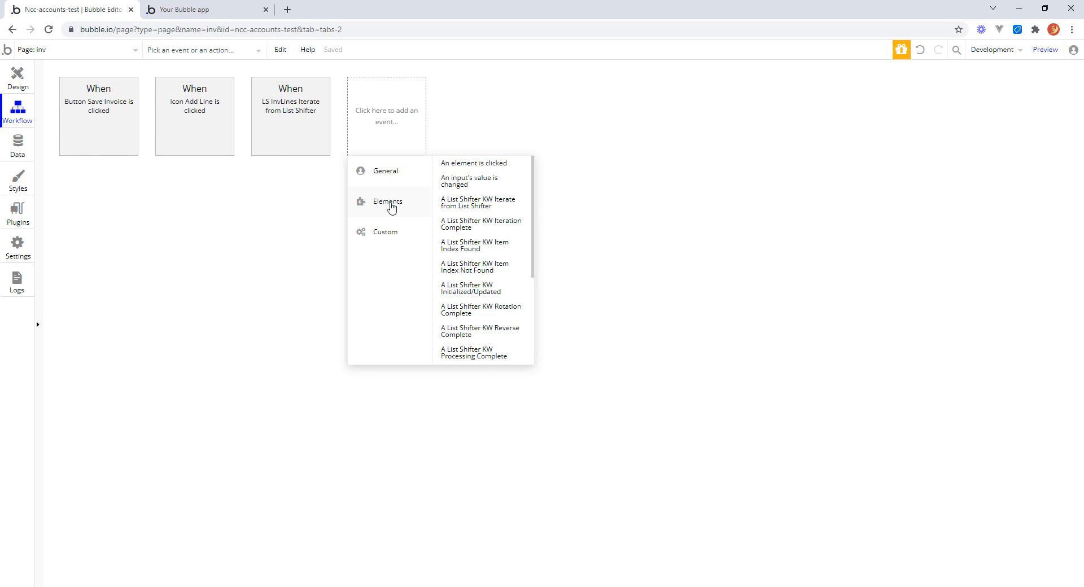
left_click(482, 224)
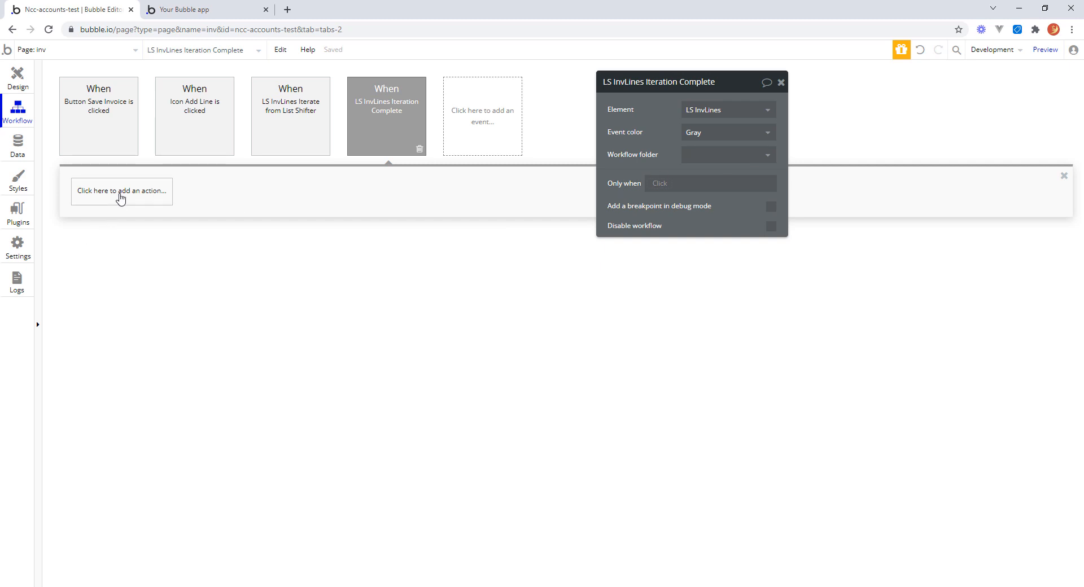
Step: Add a Make changes to thing action to the Iteration Complete workflow with inv's _newInvoice as the thing to change
left_click(120, 196)
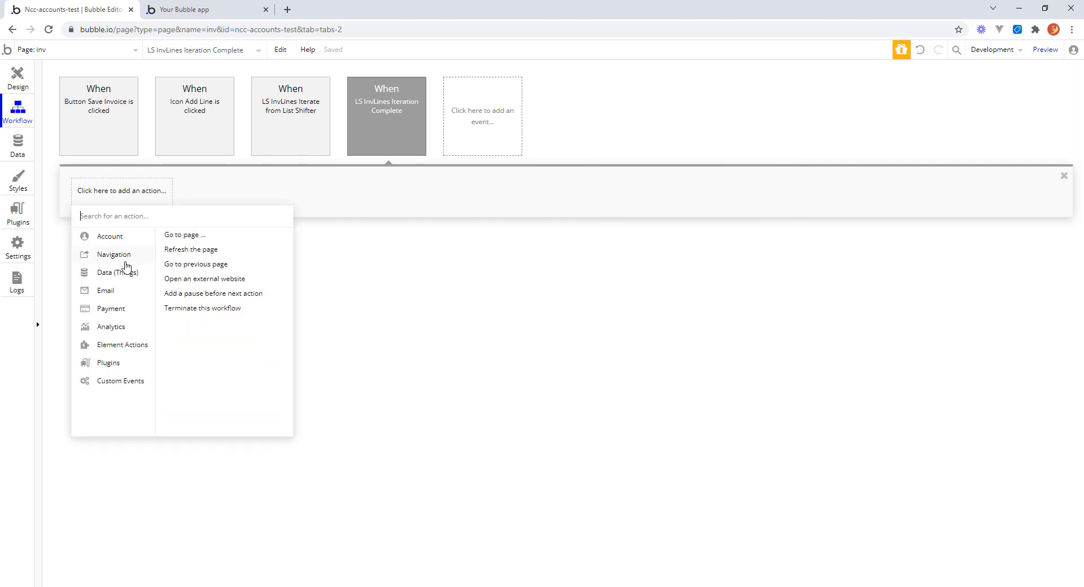
mouse_move(124, 274)
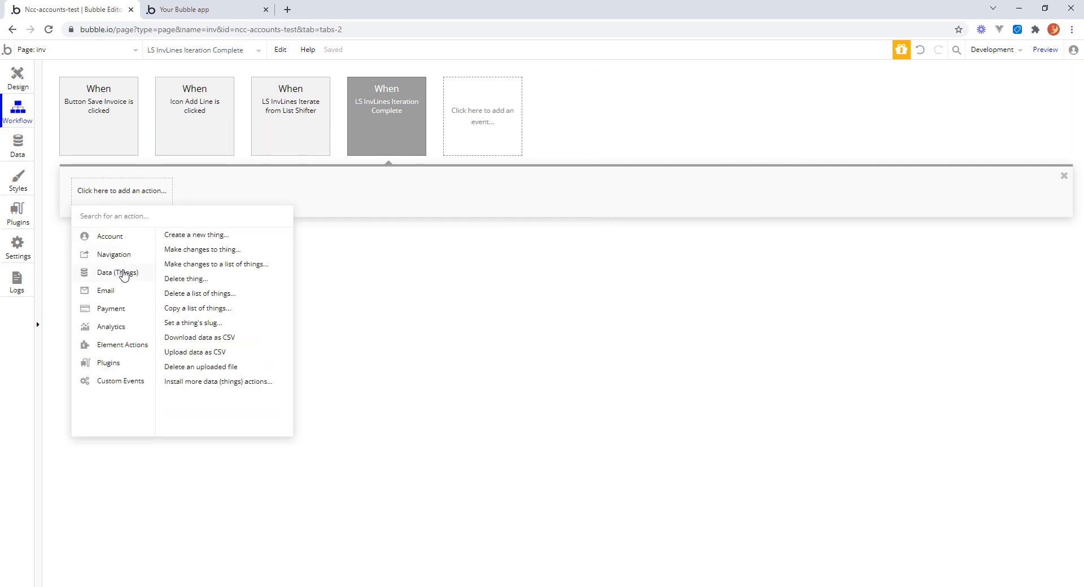
left_click(189, 252)
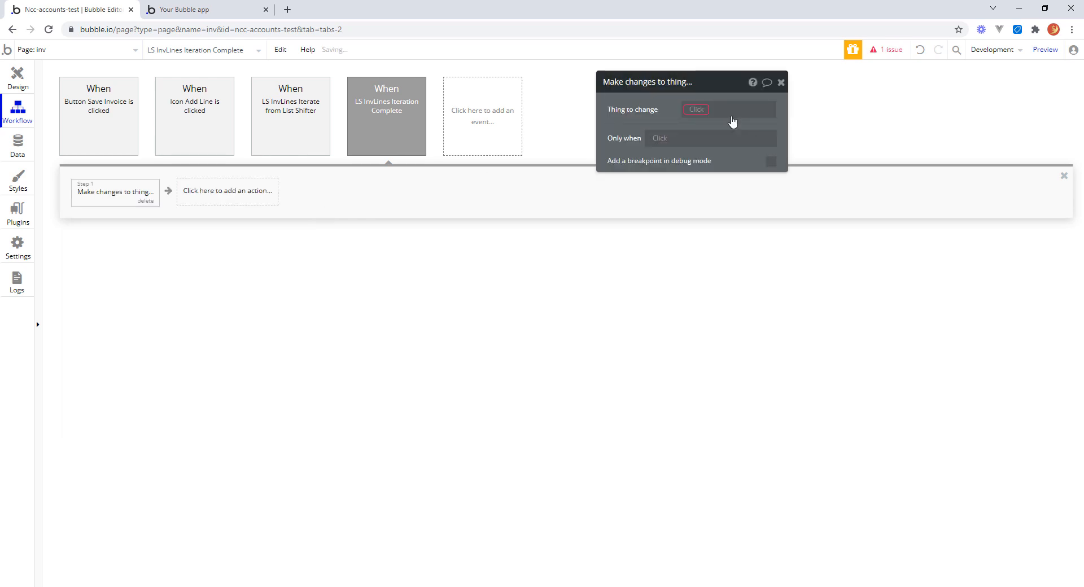
left_click(697, 110)
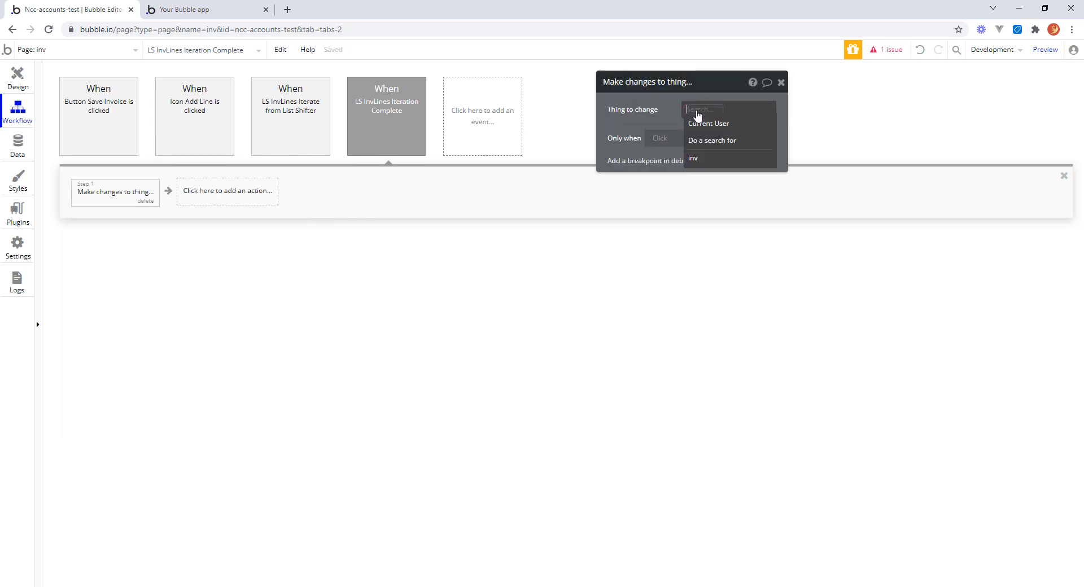
left_click(694, 160)
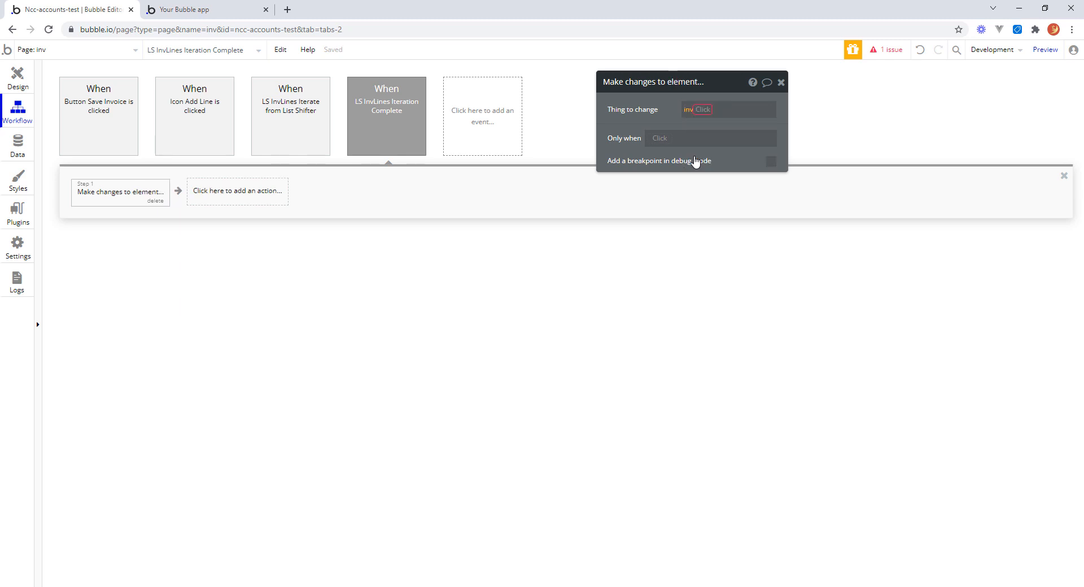
left_click(713, 112)
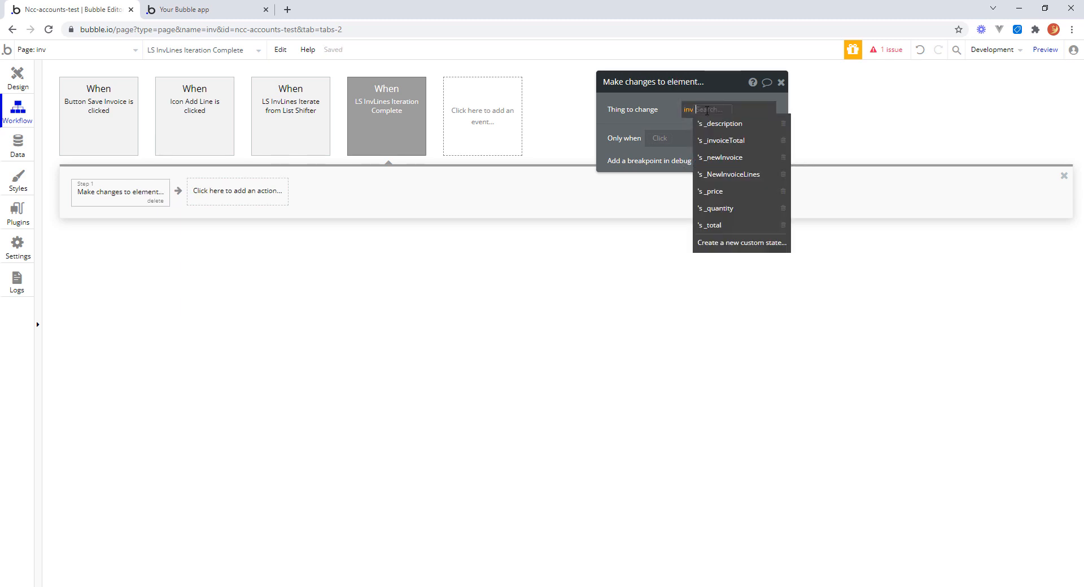
left_click(733, 159)
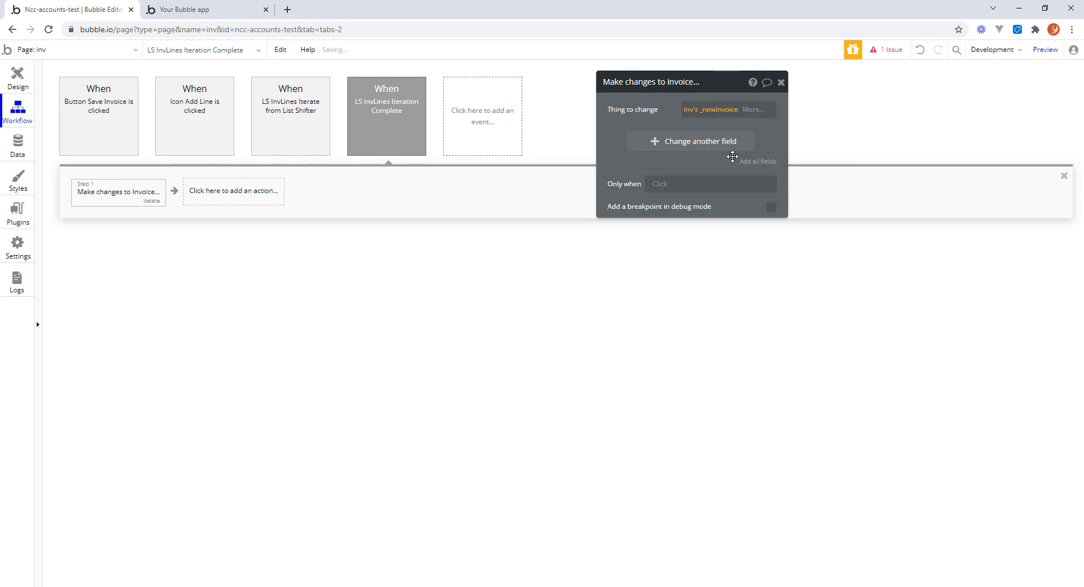
Step: Check the Set state action in the Button Save Invoice workflow and return to the LS InvLines Iteration Complete workflow
left_click(107, 110)
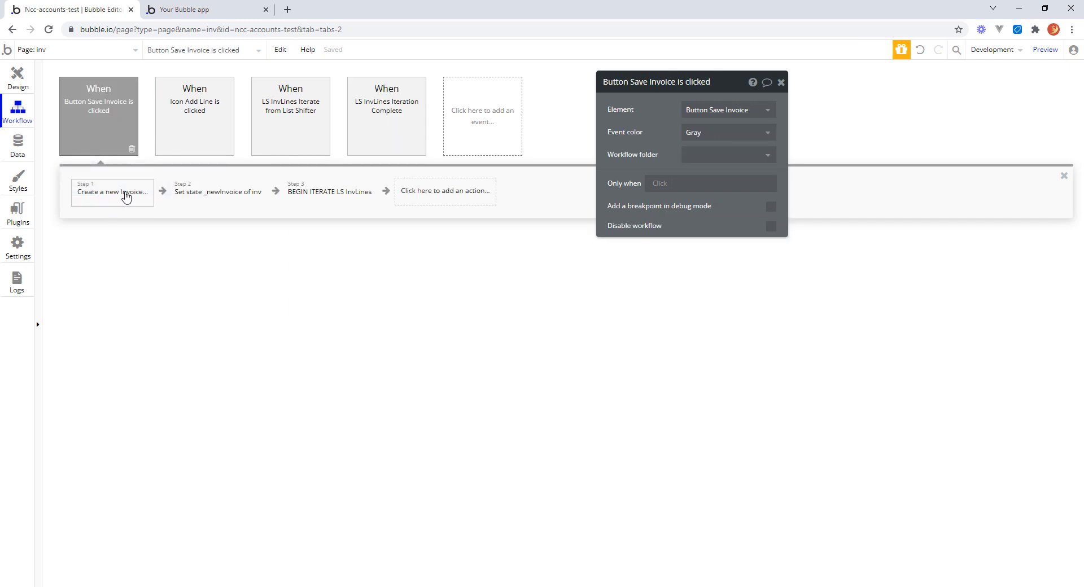
left_click(196, 201)
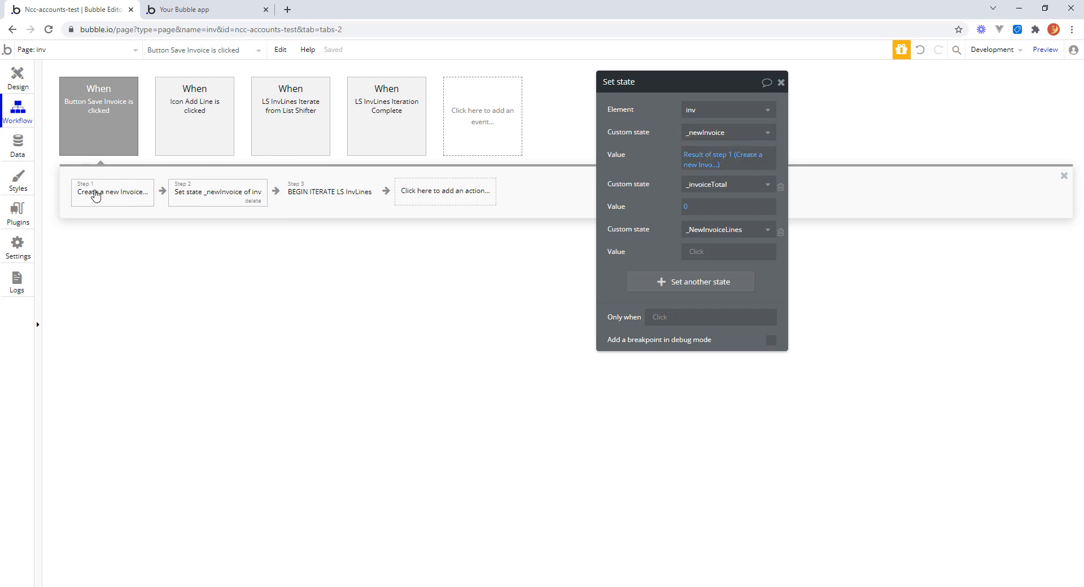
left_click(388, 109)
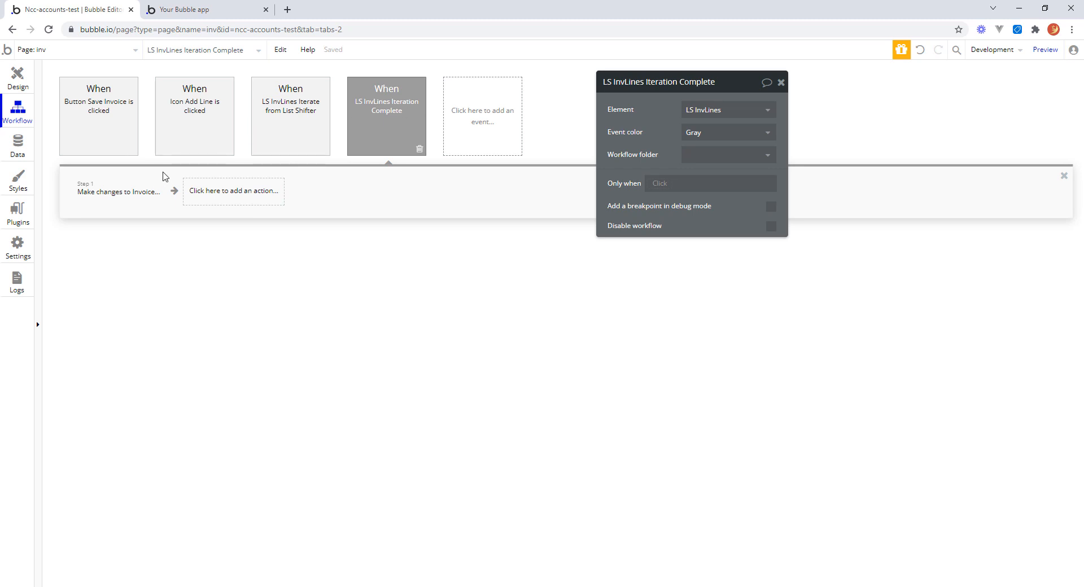
Step: In the Make changes to Invoice action, set the Total field to inv's _invoiceTotal
left_click(121, 193)
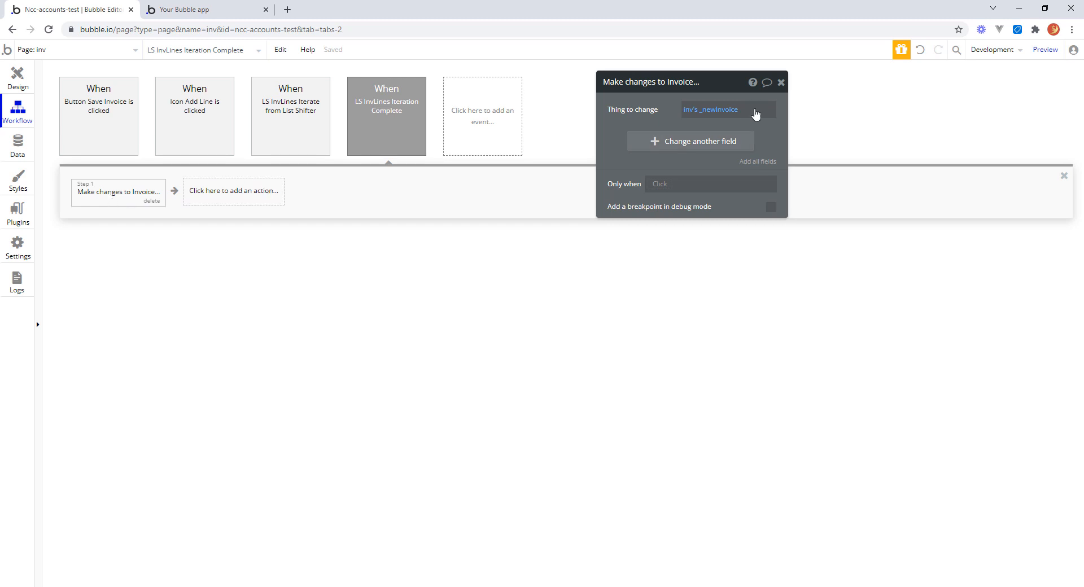
left_click(656, 141)
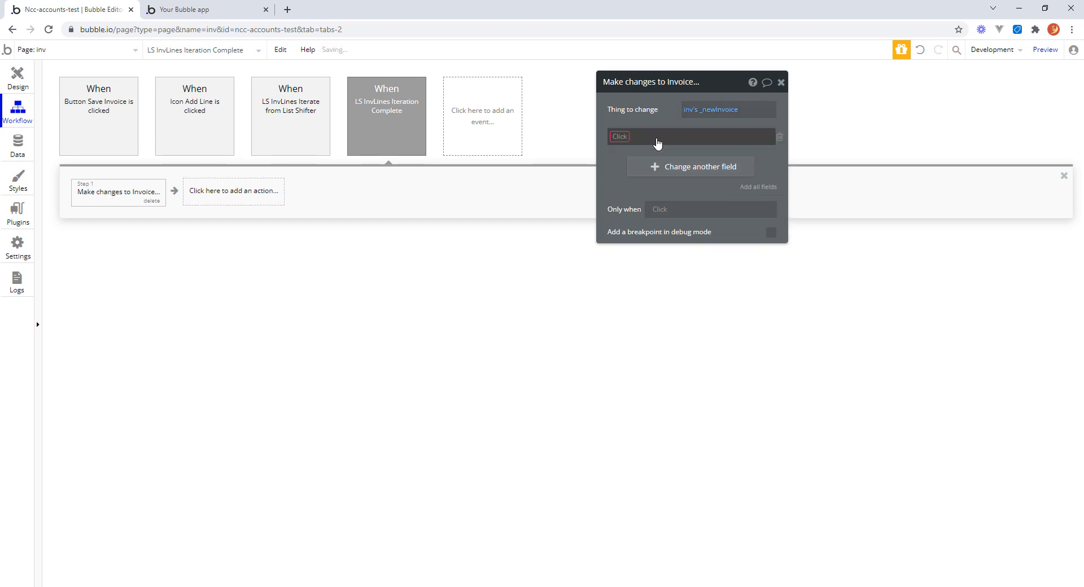
left_click(620, 139)
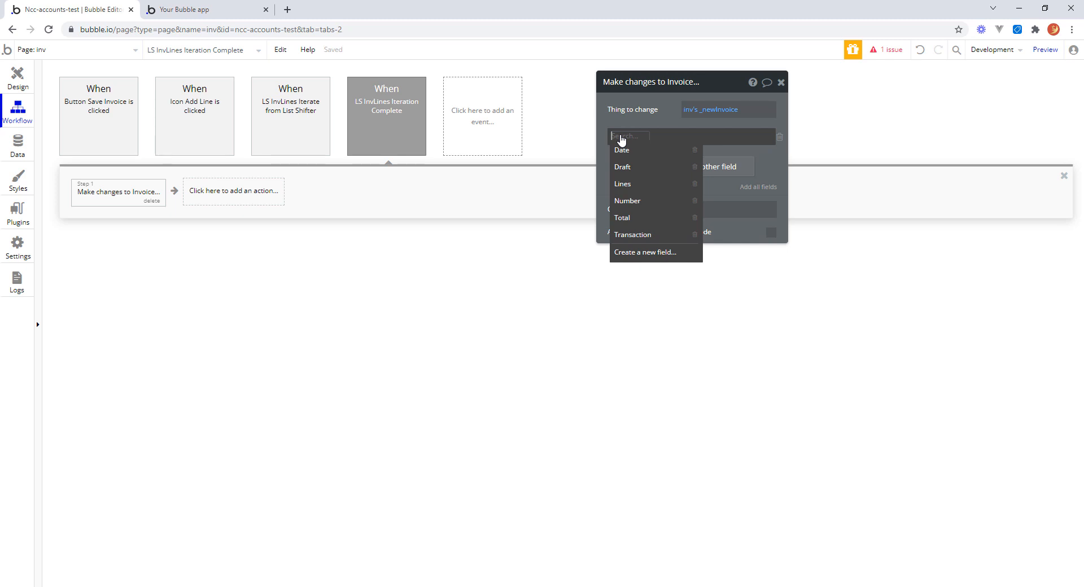
left_click(630, 217)
left_click(648, 136)
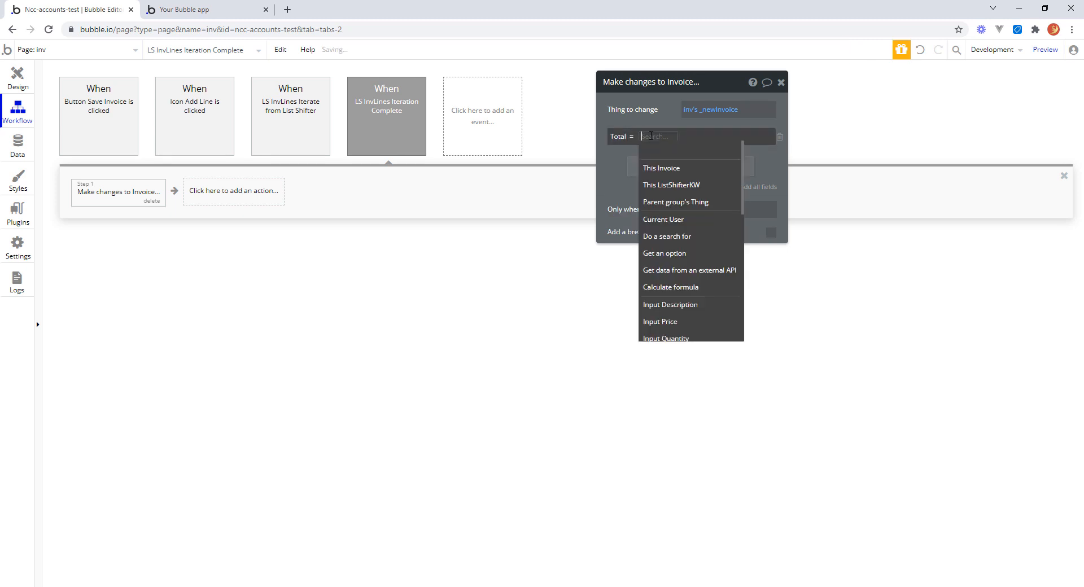
type("inv")
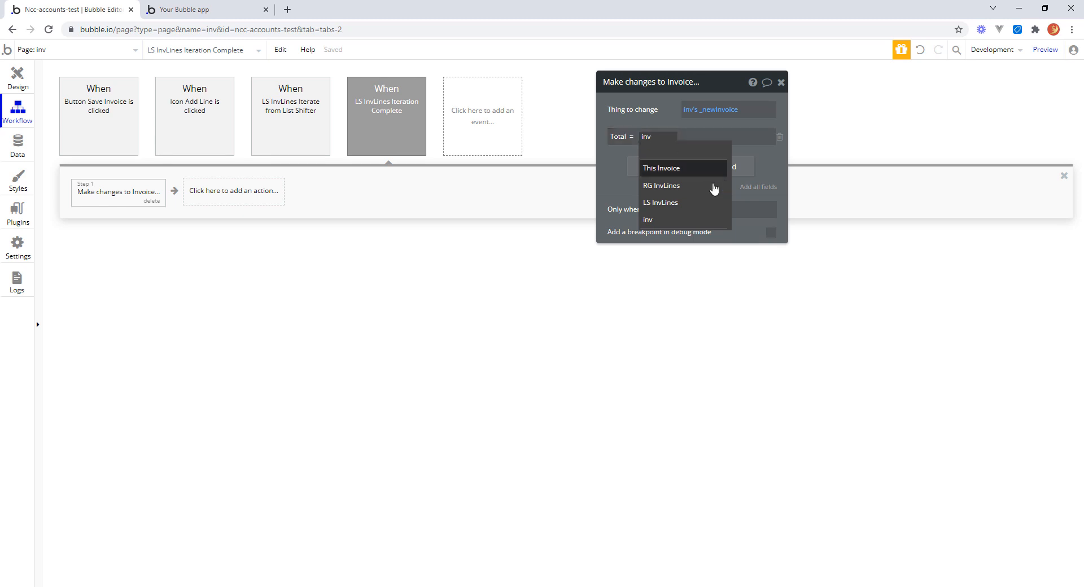
left_click(662, 225)
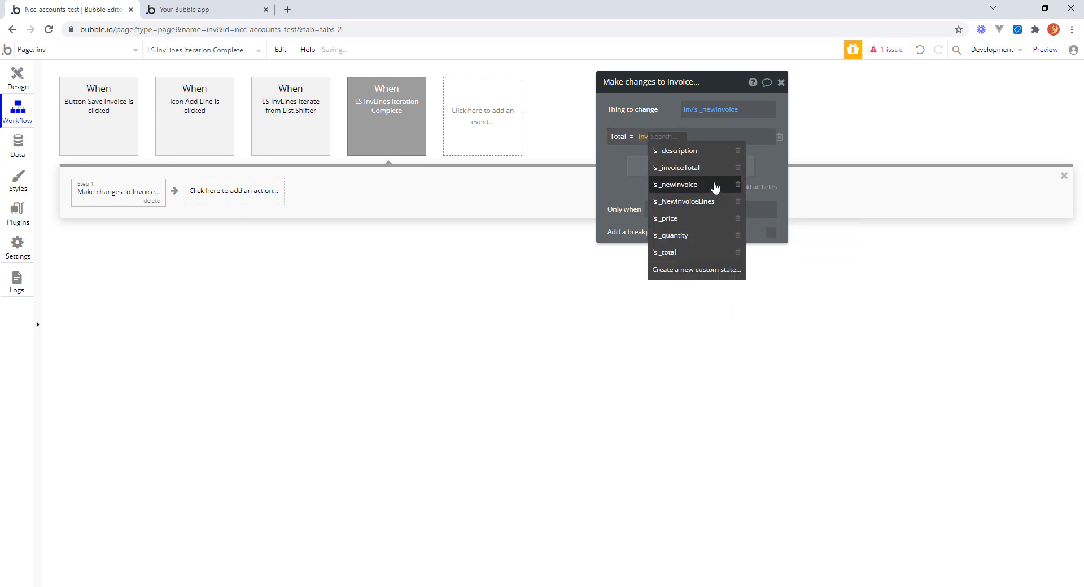
left_click(705, 170)
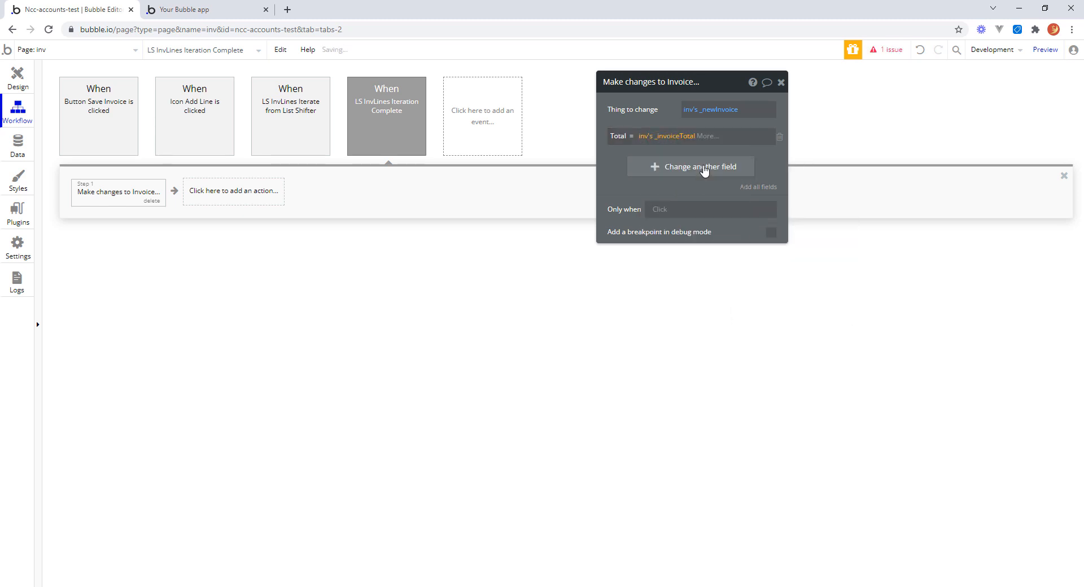
Step: Add the Lines field to the Invoice changes and check its type among the Invoice data type's fields
left_click(656, 171)
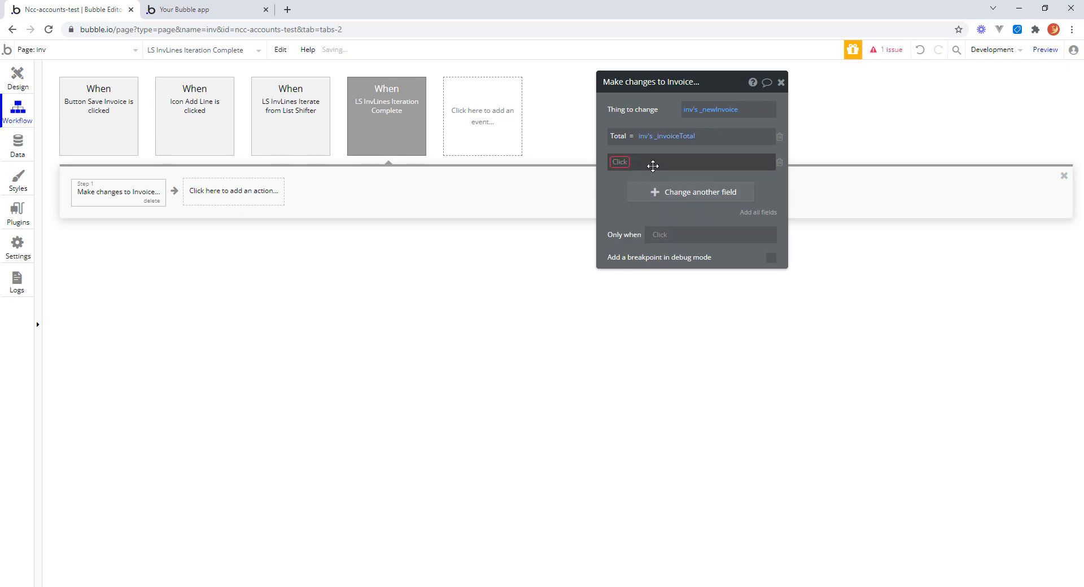
left_click(610, 163)
left_click(631, 211)
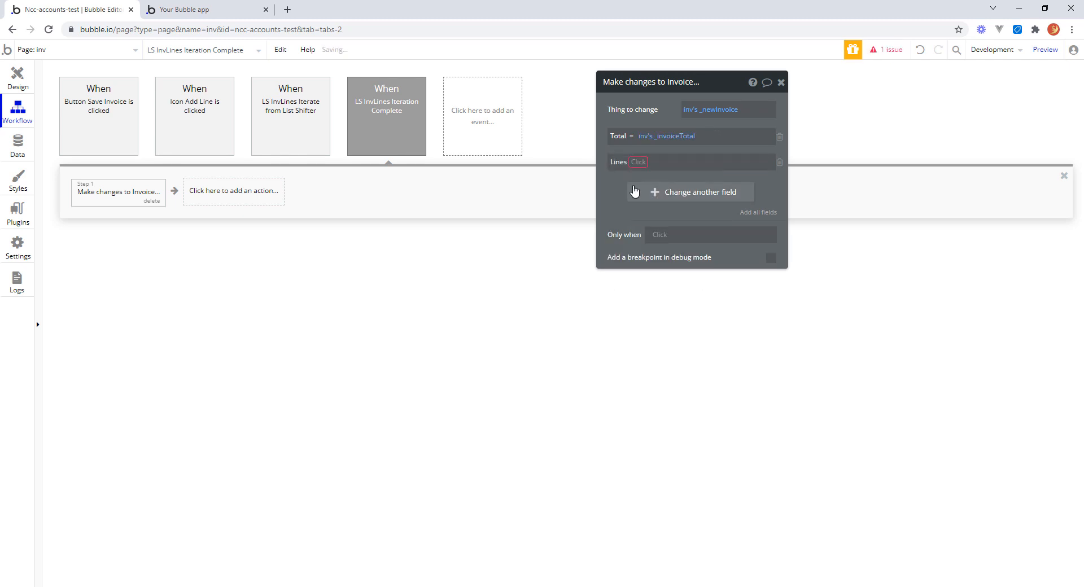
left_click(21, 143)
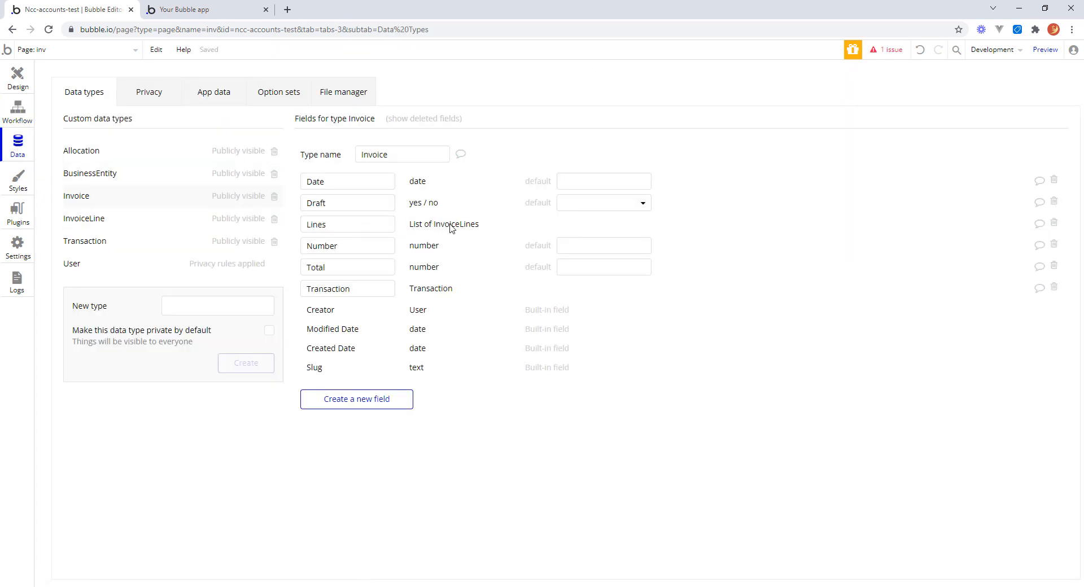
left_click(17, 110)
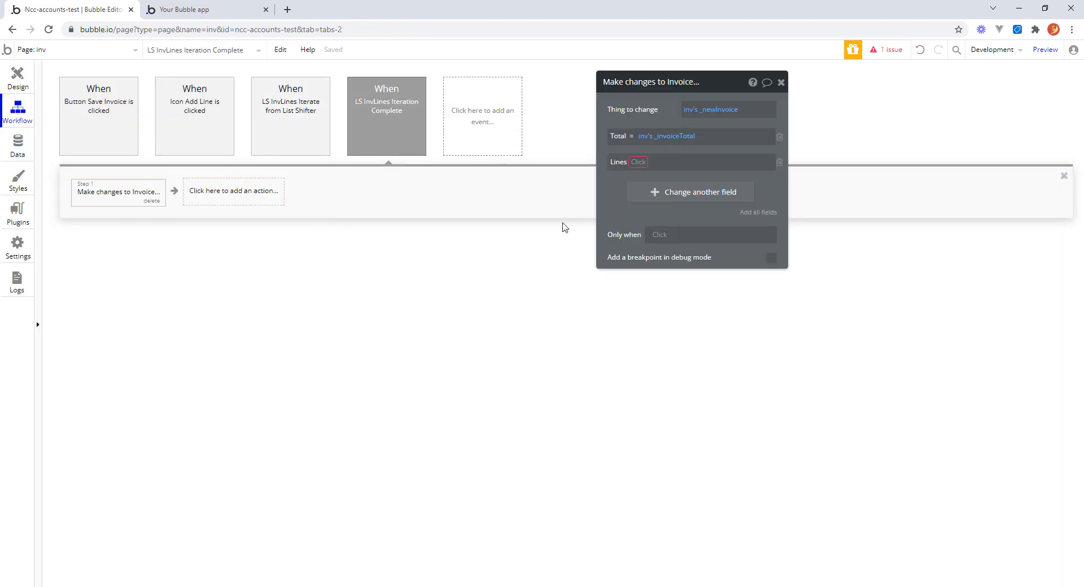
Step: Set the Lines field to add list inv's _NewInvoiceLines and close the action's properties
left_click(638, 162)
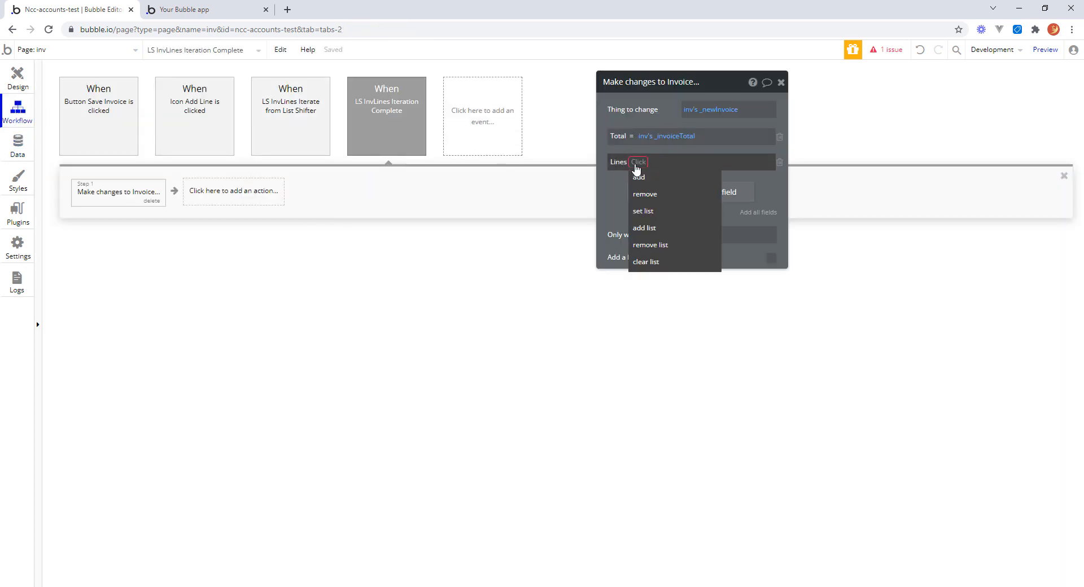
left_click(656, 228)
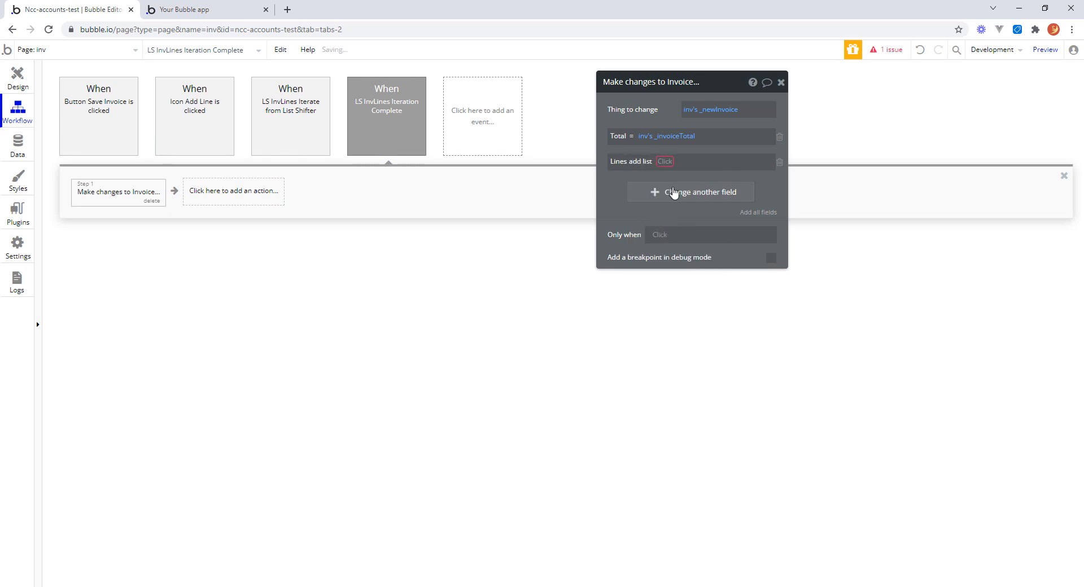
left_click(666, 163)
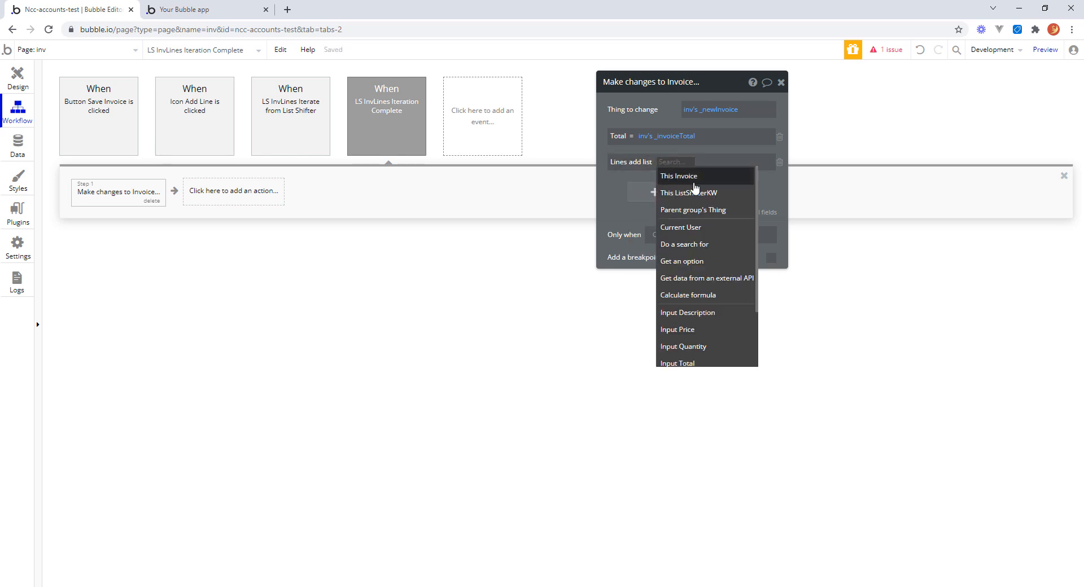
type("inv")
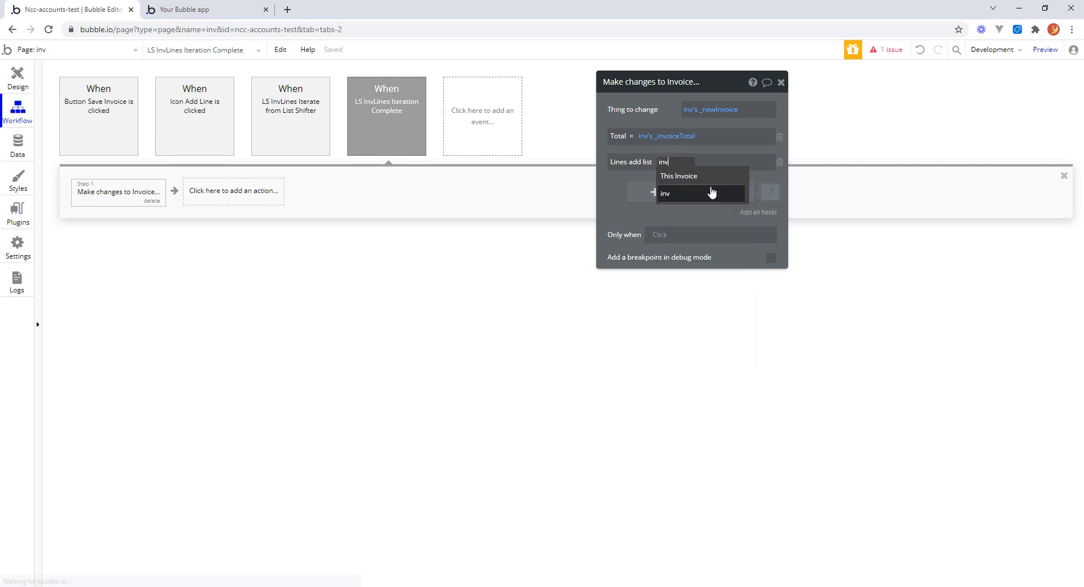
left_click(700, 193)
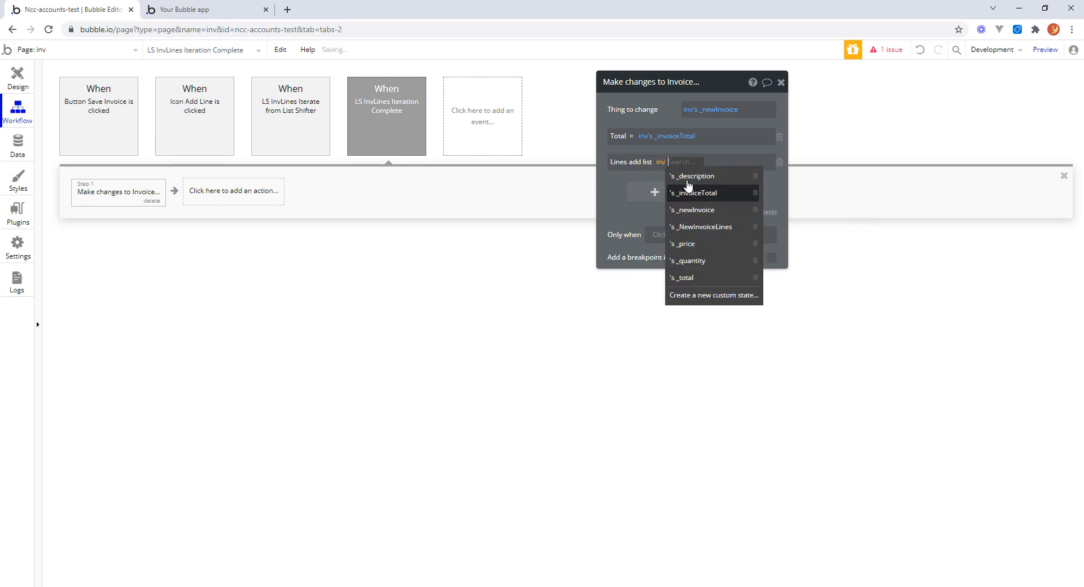
left_click(706, 227)
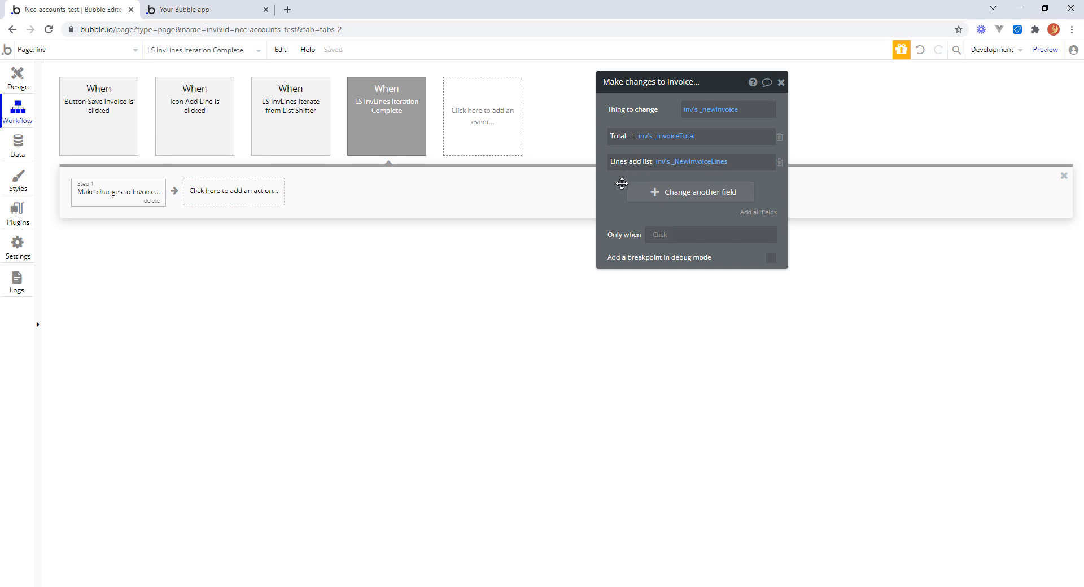
left_click(781, 84)
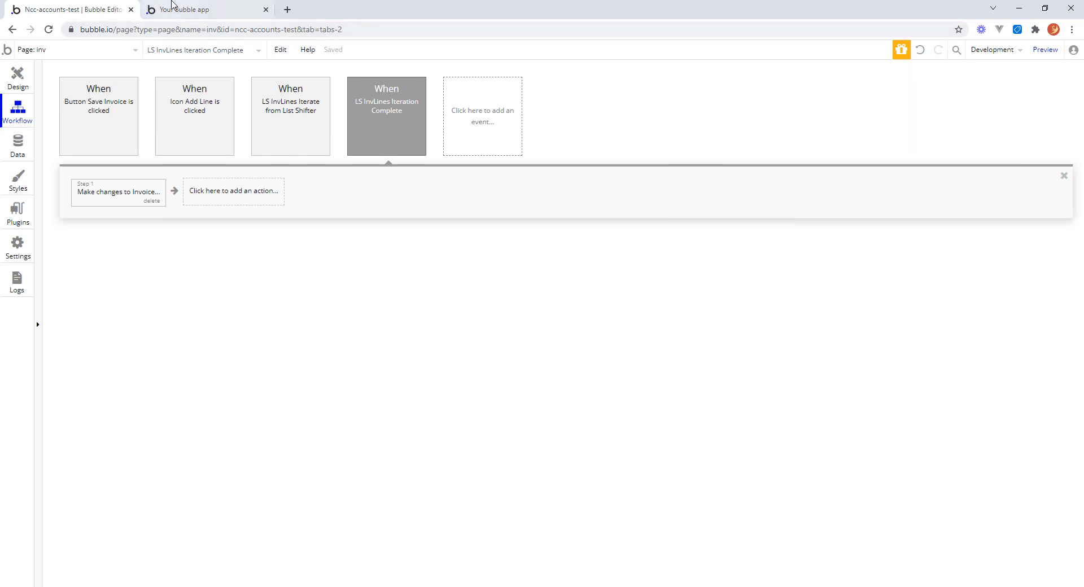
Step: Switch to the app preview, refresh the page and shorten its address to end at version-test/
left_click(208, 13)
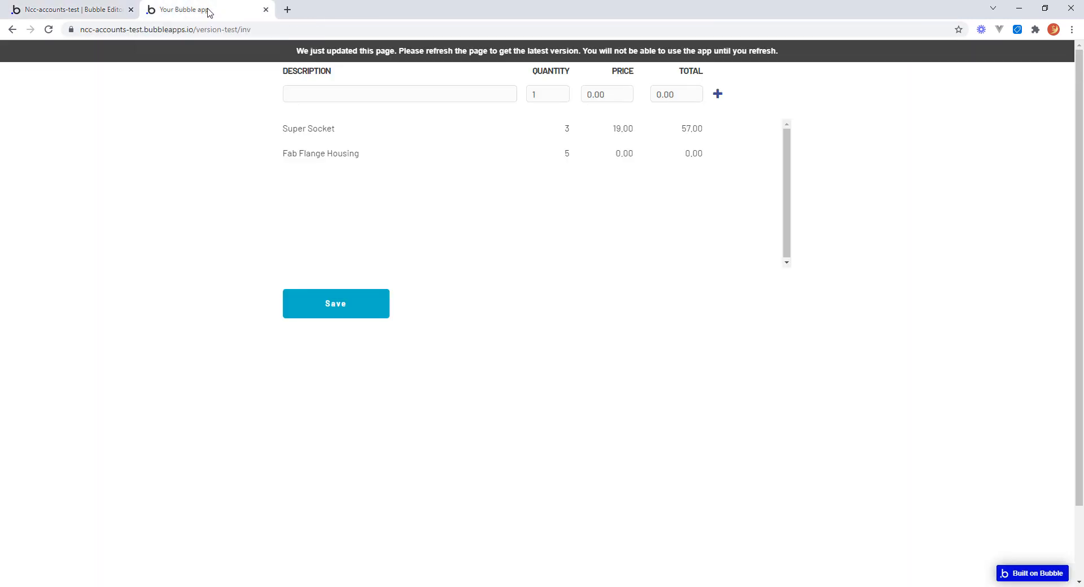
left_click(393, 53)
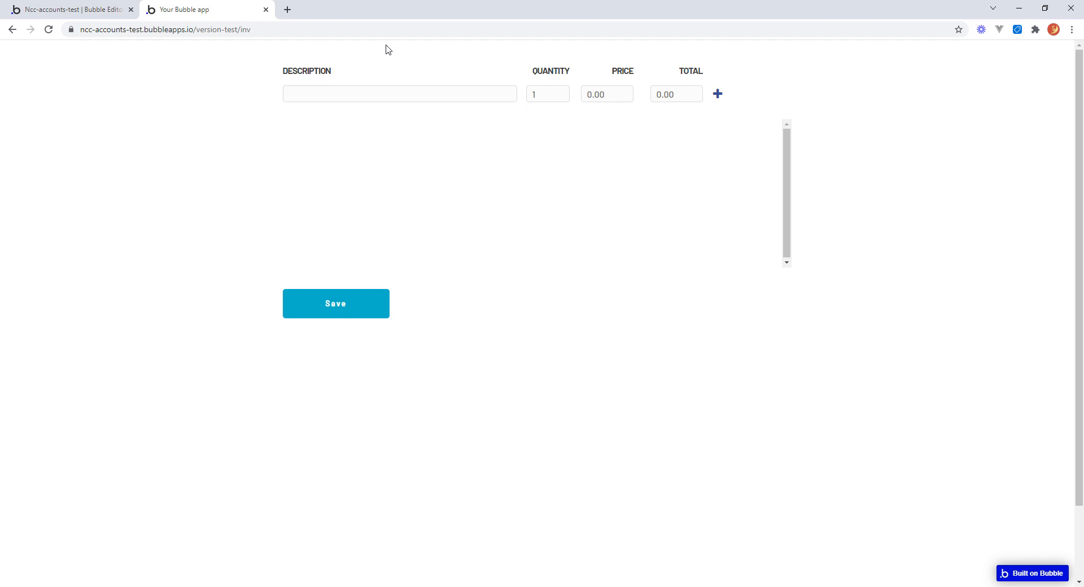
left_click(265, 29)
key("End")
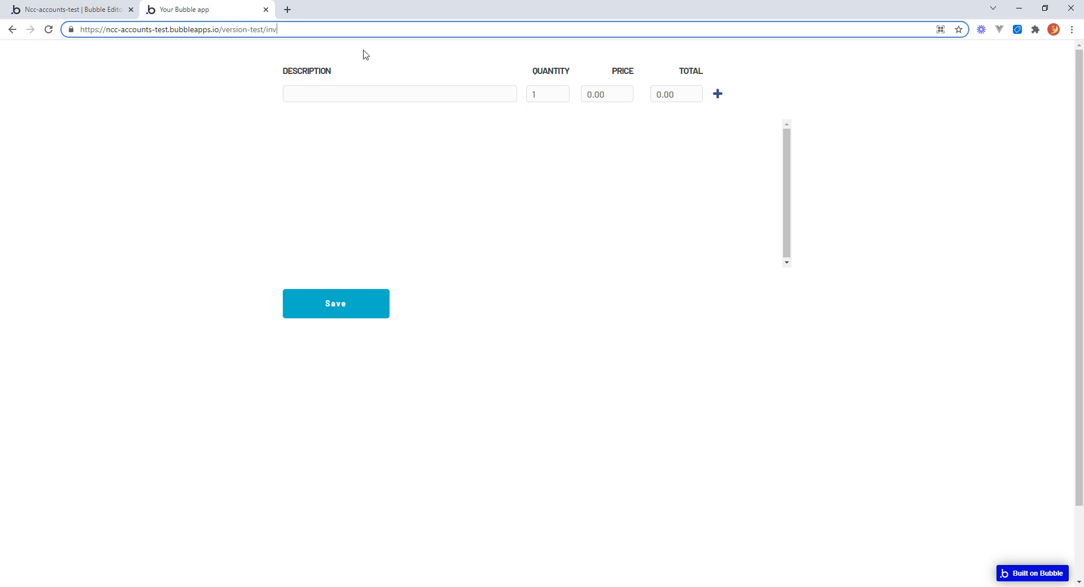
type("?")
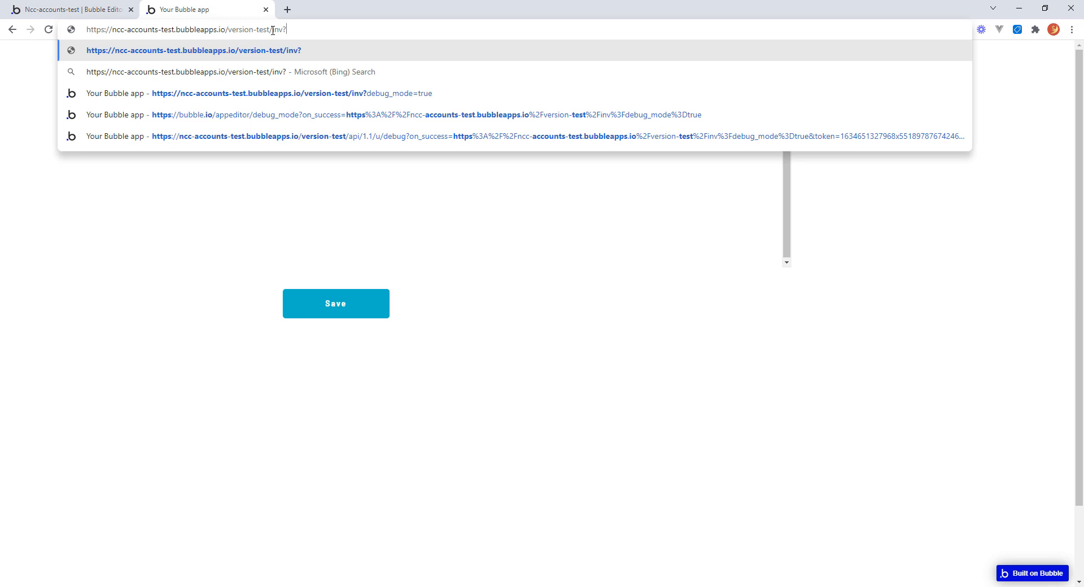
left_click_drag(273, 30, 289, 30)
key("BackSpace")
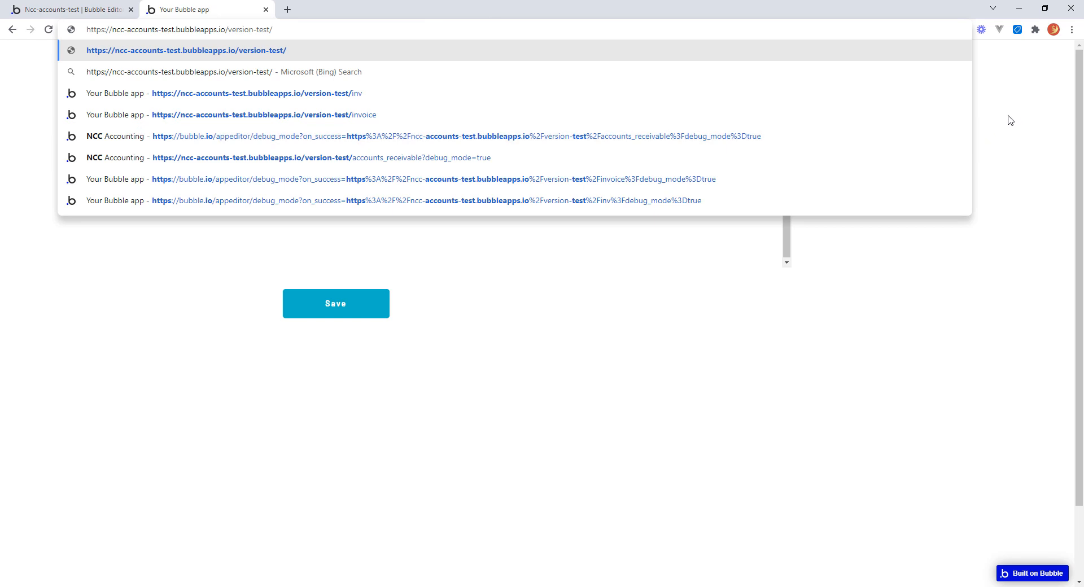
key("Return")
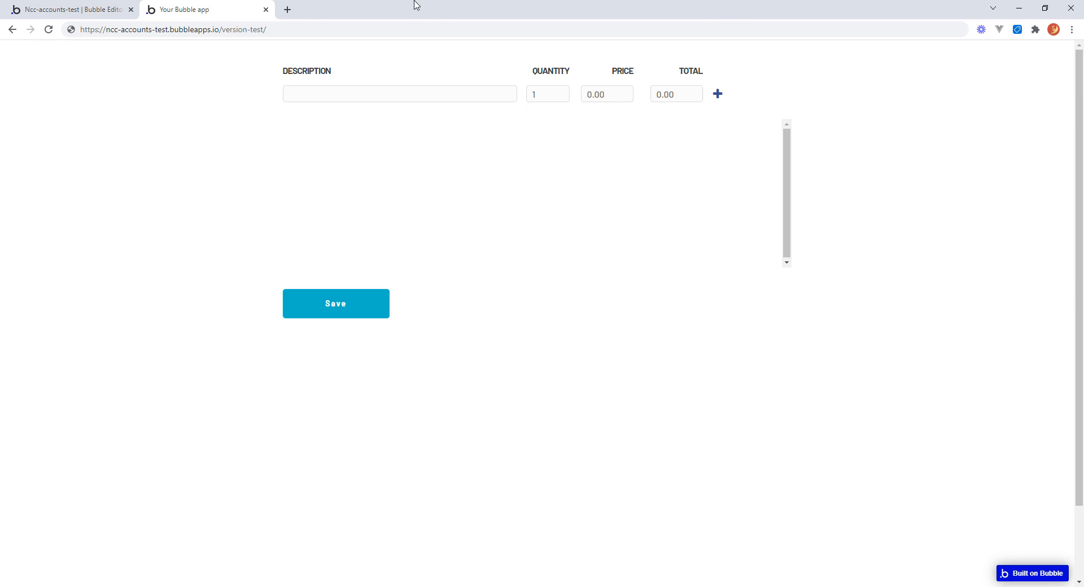
left_click(86, 10)
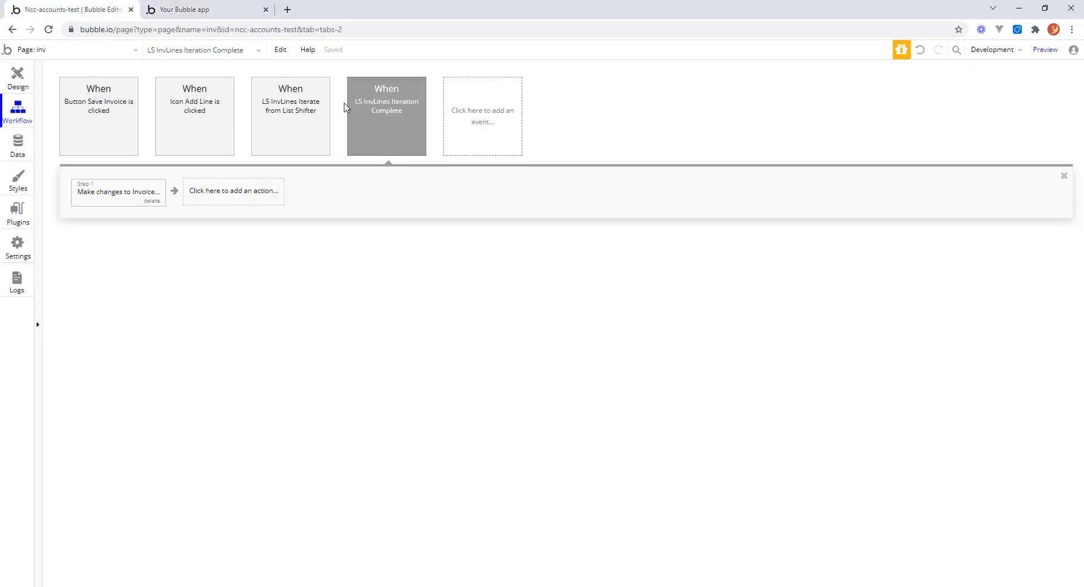
left_click(212, 12)
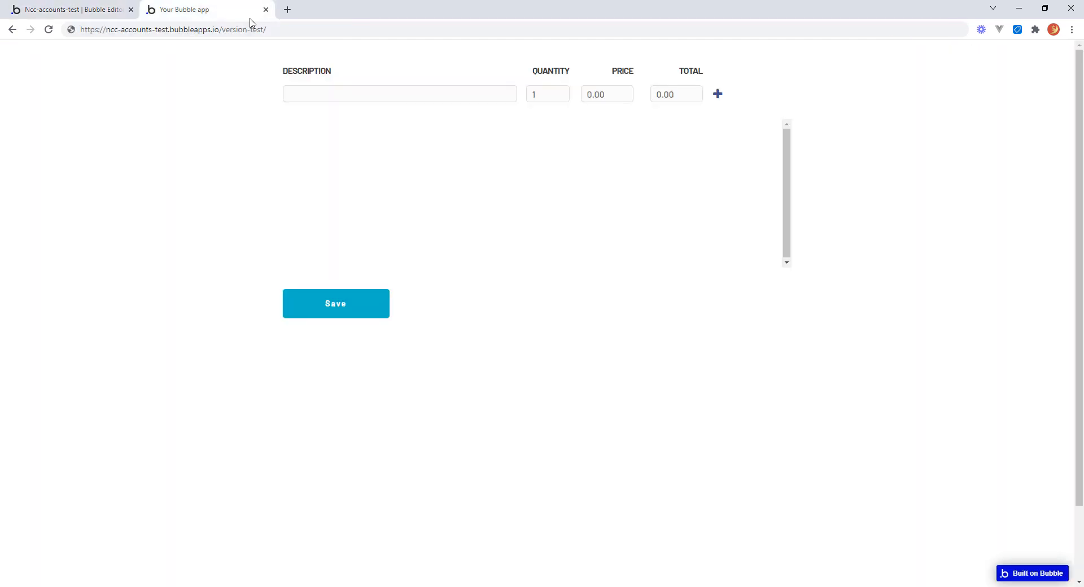
left_click(271, 28)
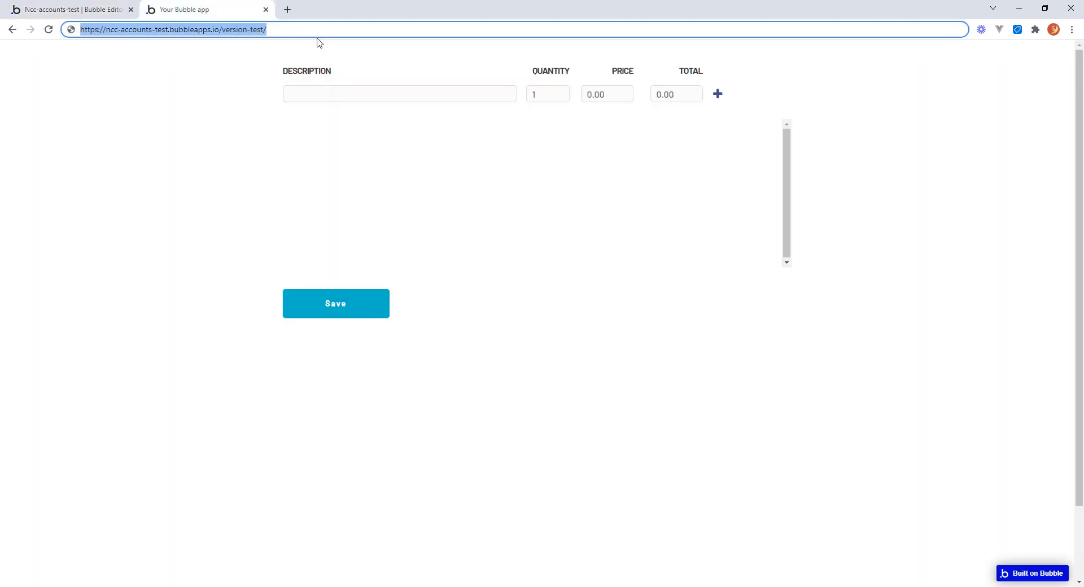
left_click(293, 29)
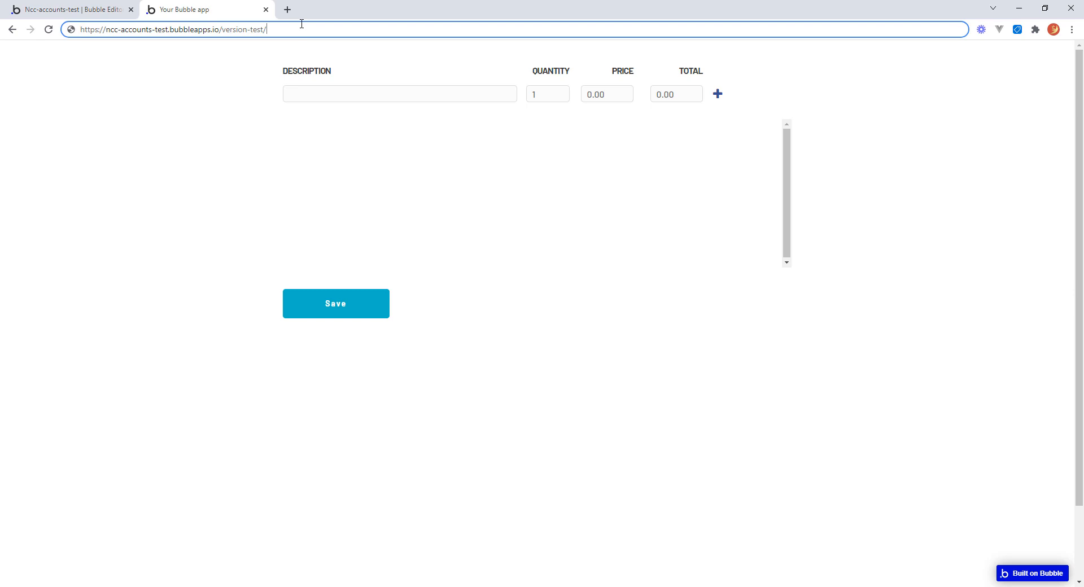
type("?")
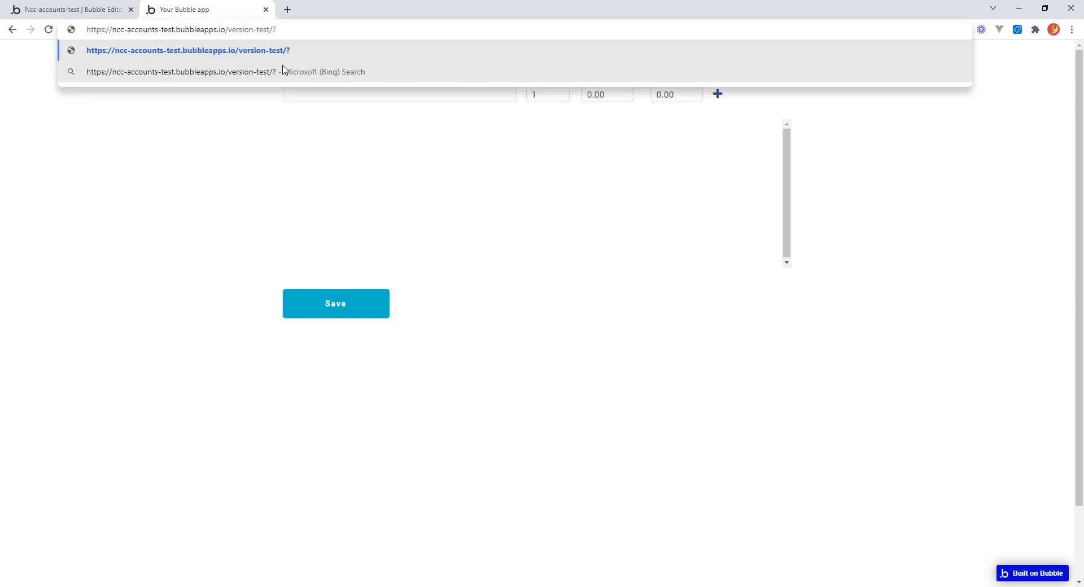
type("du")
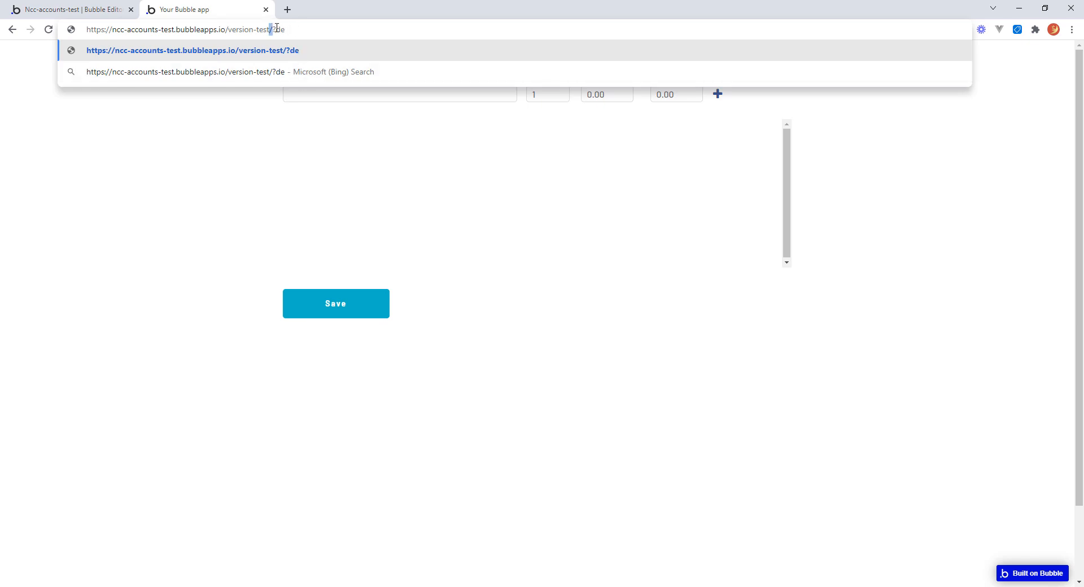
left_click_drag(270, 30, 285, 29)
type("?")
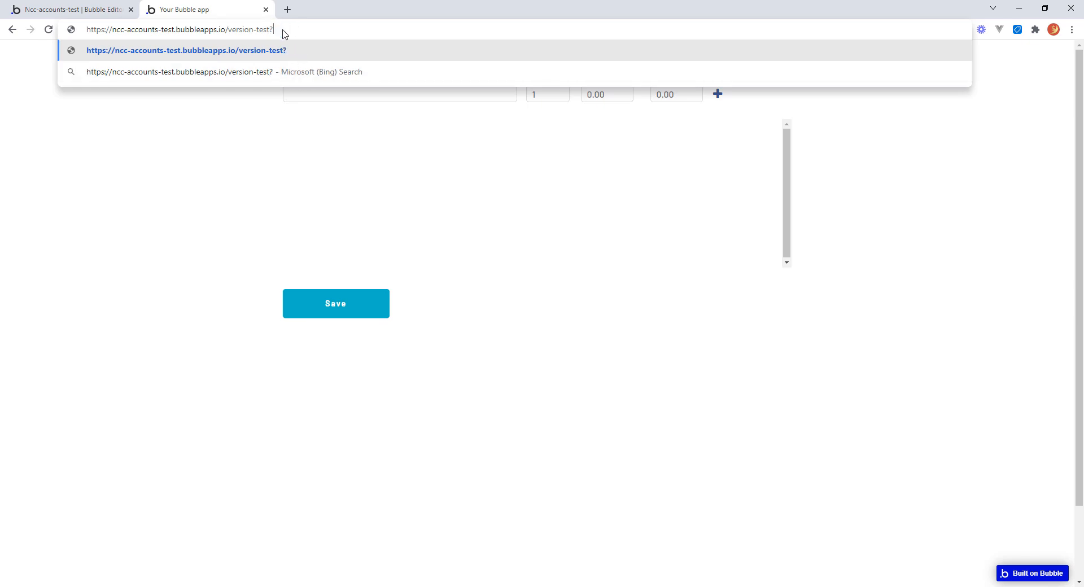
type("debig")
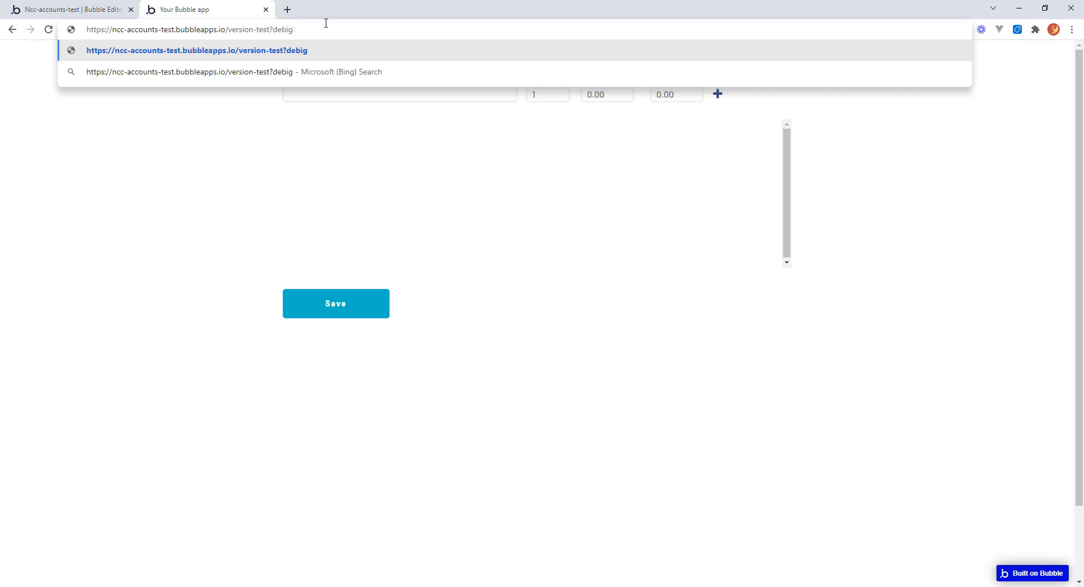
key("BackSpace")
key("BackSpace")
type("ug-mod")
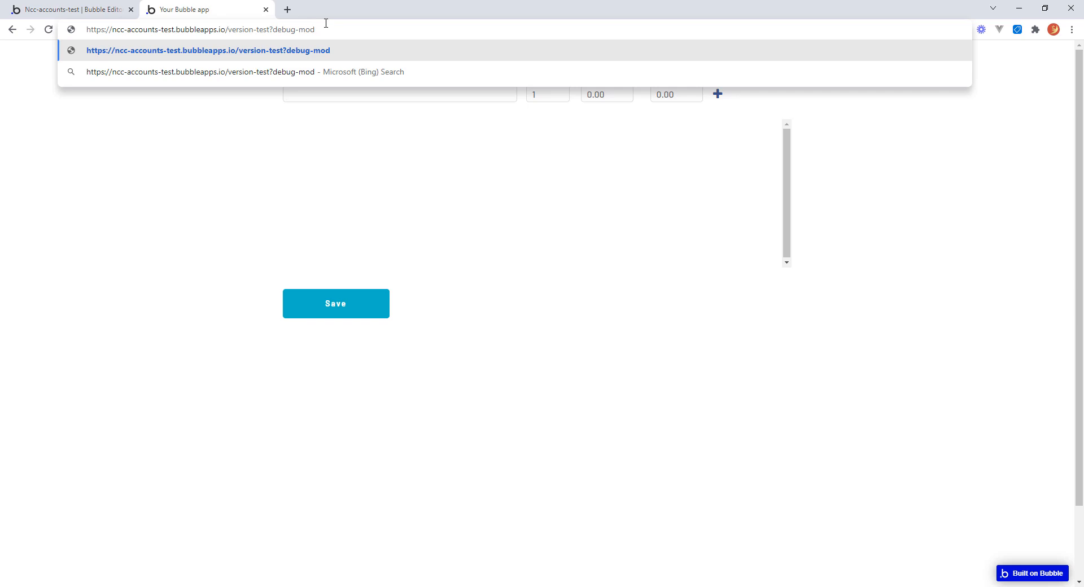
key("BackSpace")
key("BackSpace")
key("BackSpace")
key("BackSpace")
key("BackSpace")
key("BackSpace")
key("BackSpace")
key("BackSpace")
key("BackSpace")
key("BackSpace")
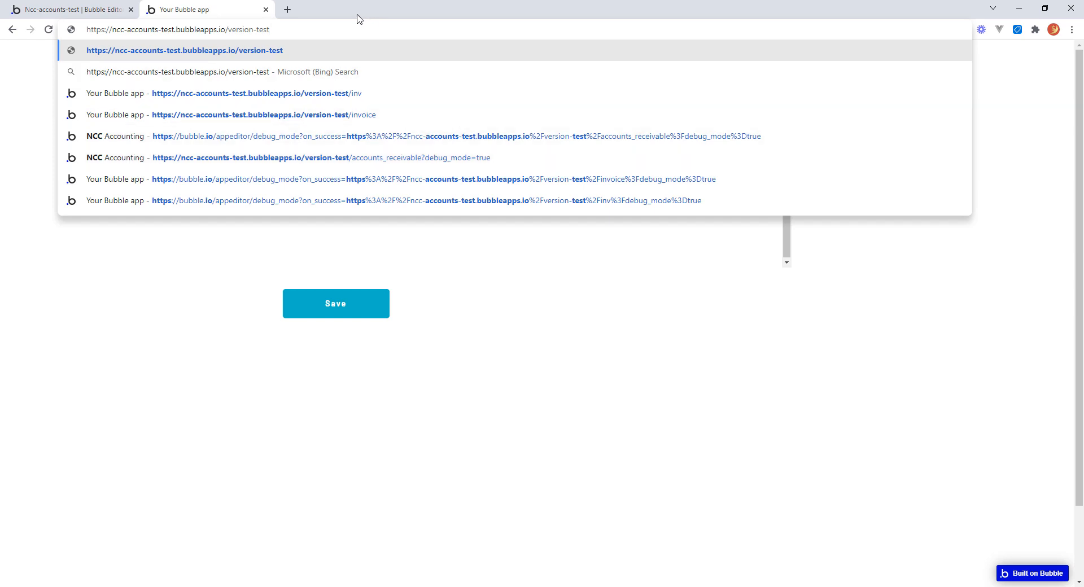
left_click(1034, 130)
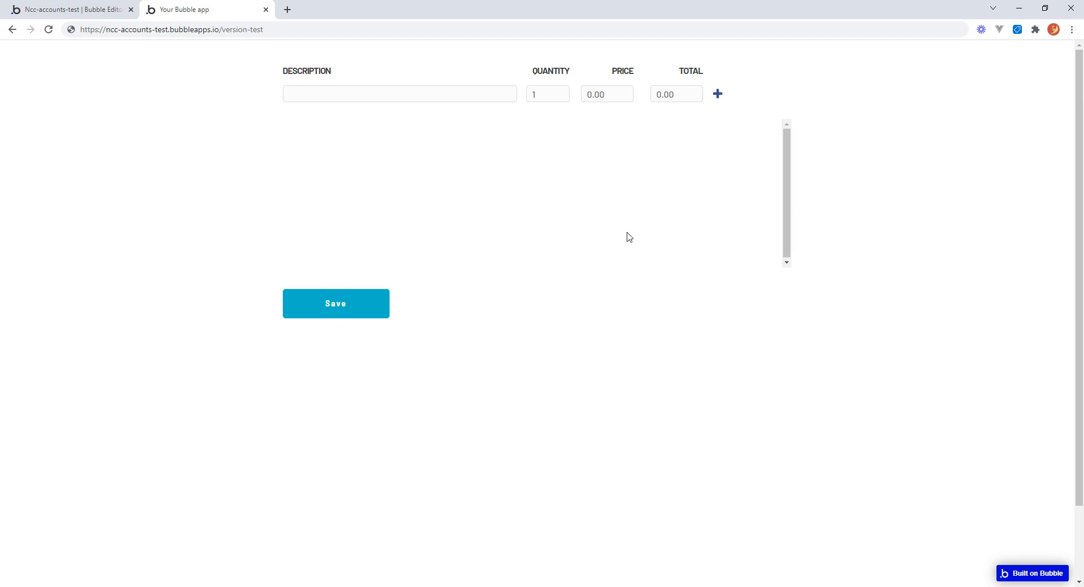
Step: Switch to the Bubble editor and delete all five entries from the All InvoiceLines view of the app data
left_click(67, 12)
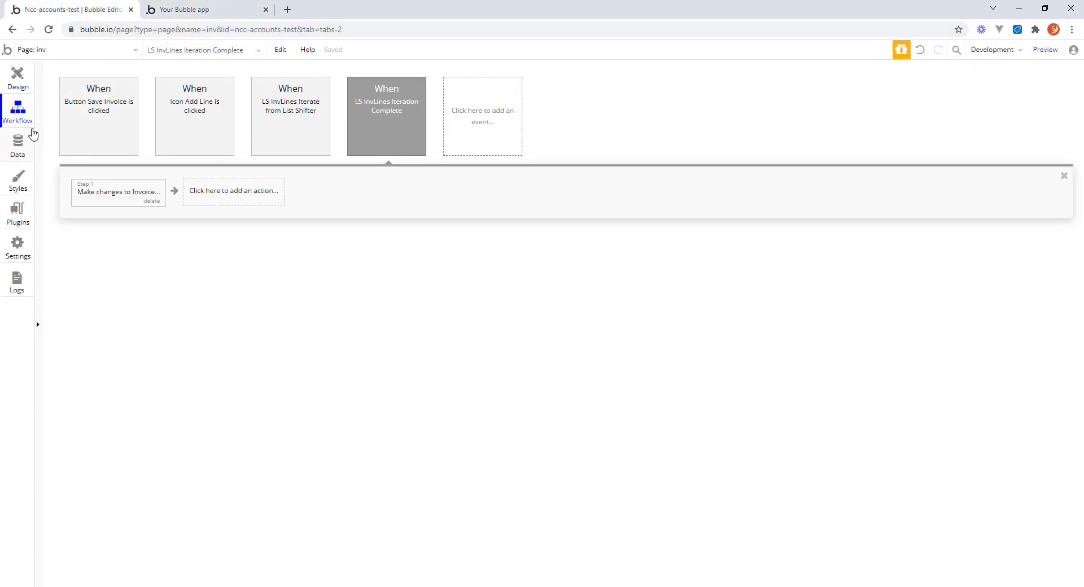
left_click(18, 144)
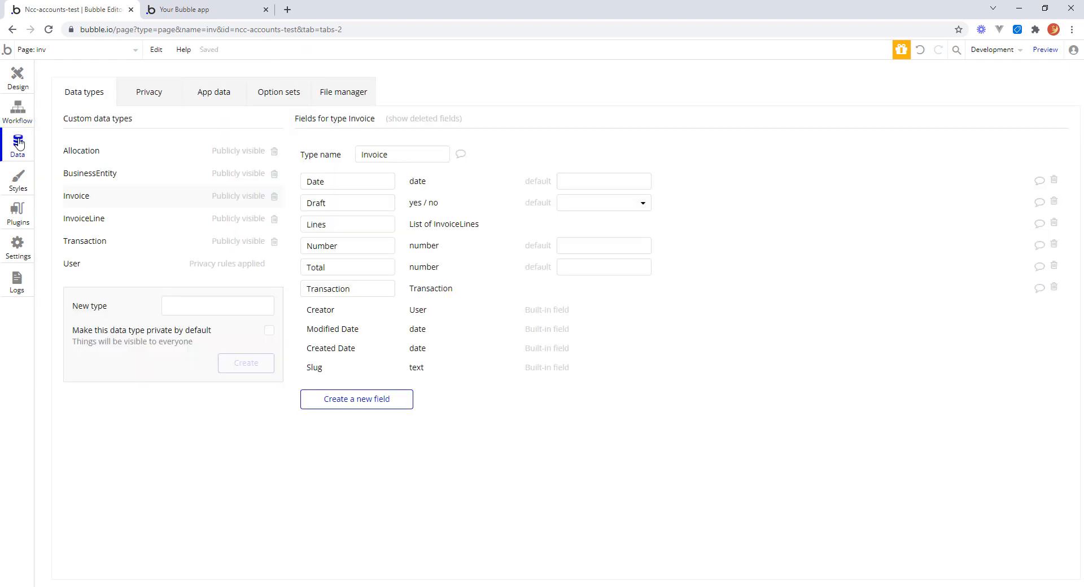
left_click(232, 95)
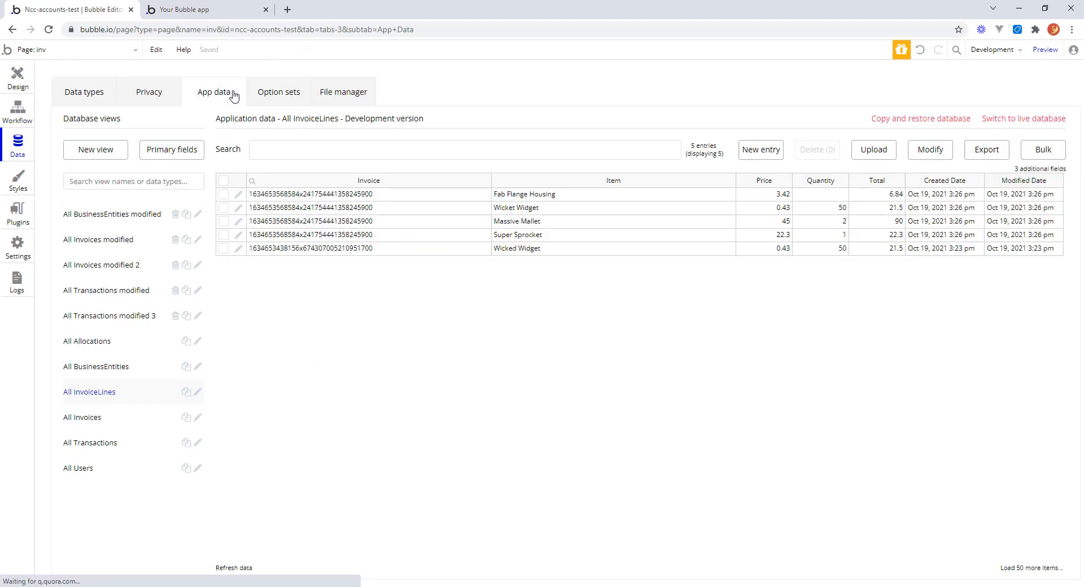
left_click(224, 194)
left_click(223, 221)
left_click(223, 249)
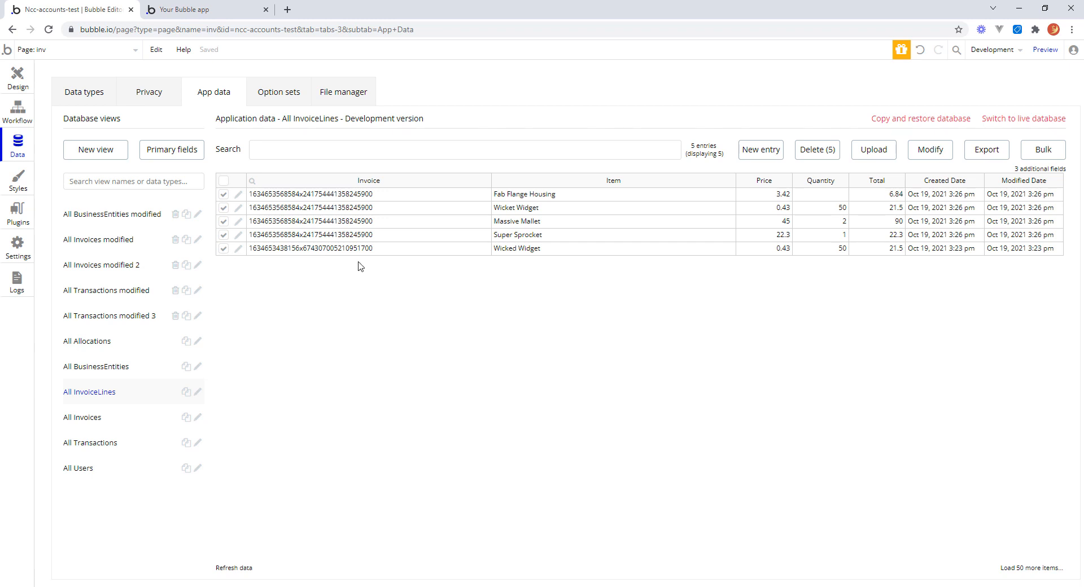
left_click(813, 153)
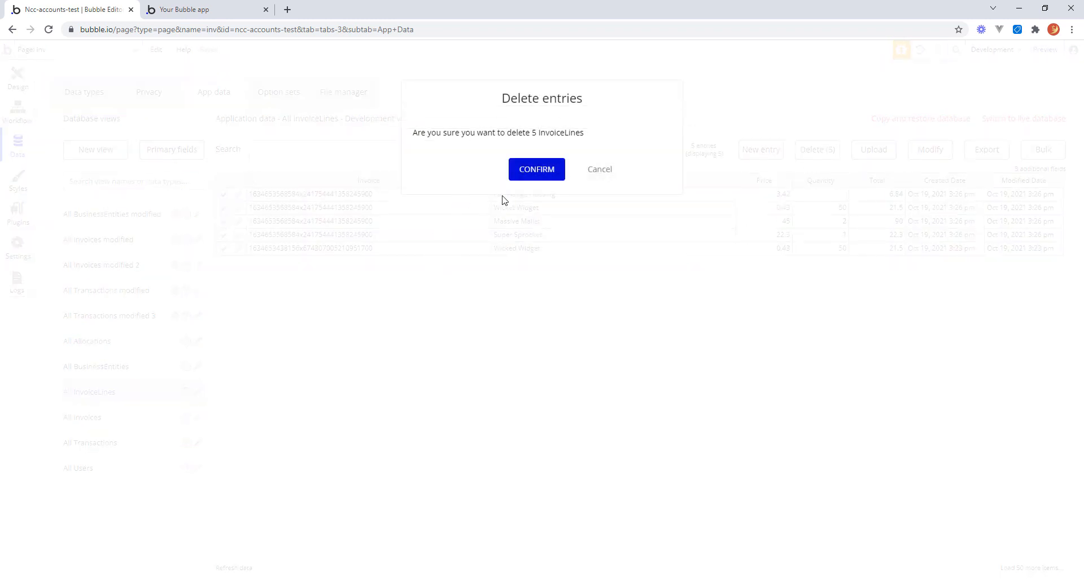
left_click(536, 172)
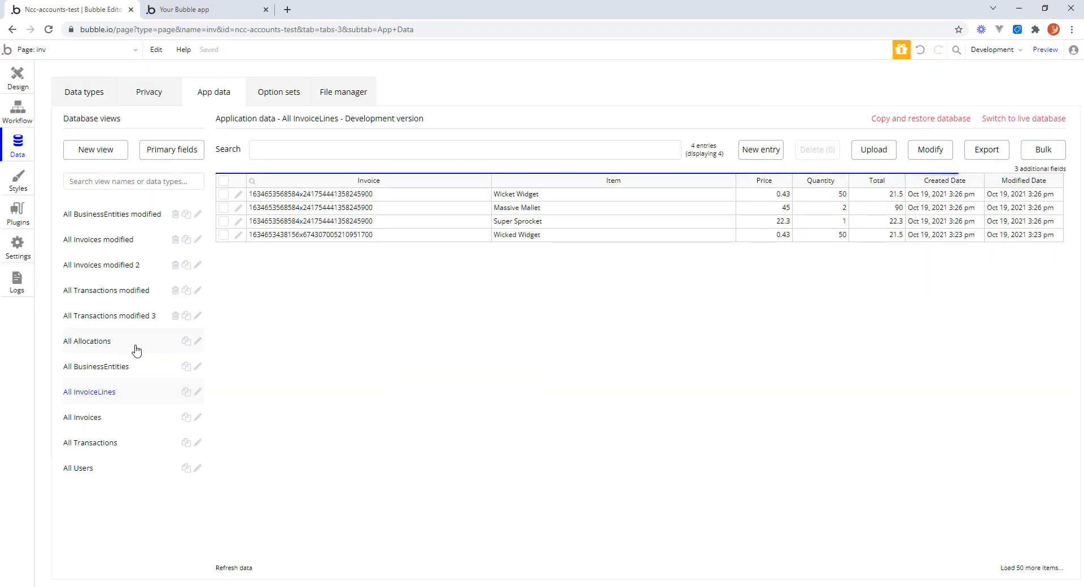
Step: Delete both entries from the All Invoices view of the app data
left_click(97, 418)
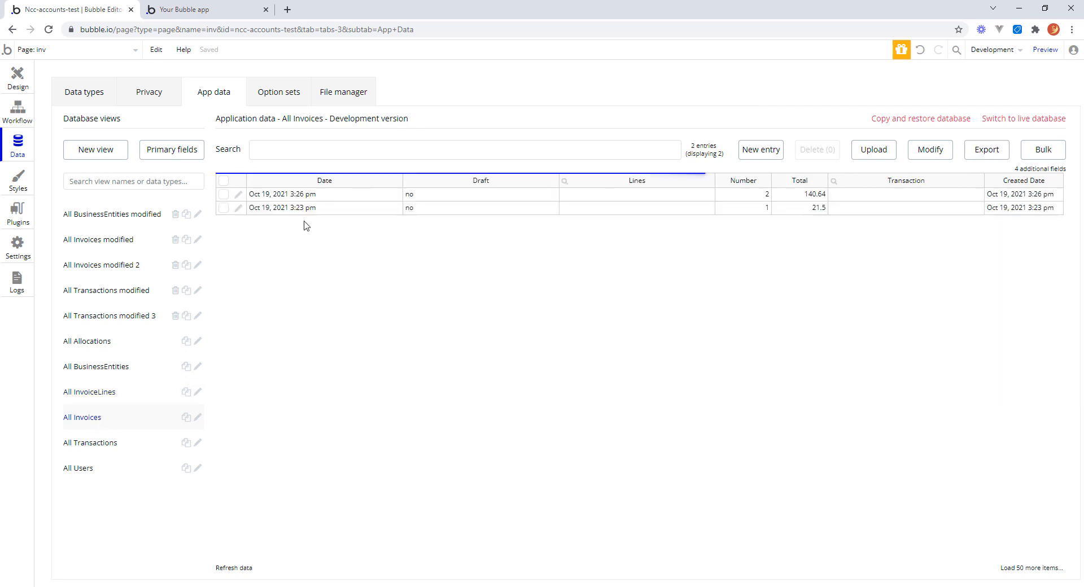
left_click(224, 195)
left_click(223, 208)
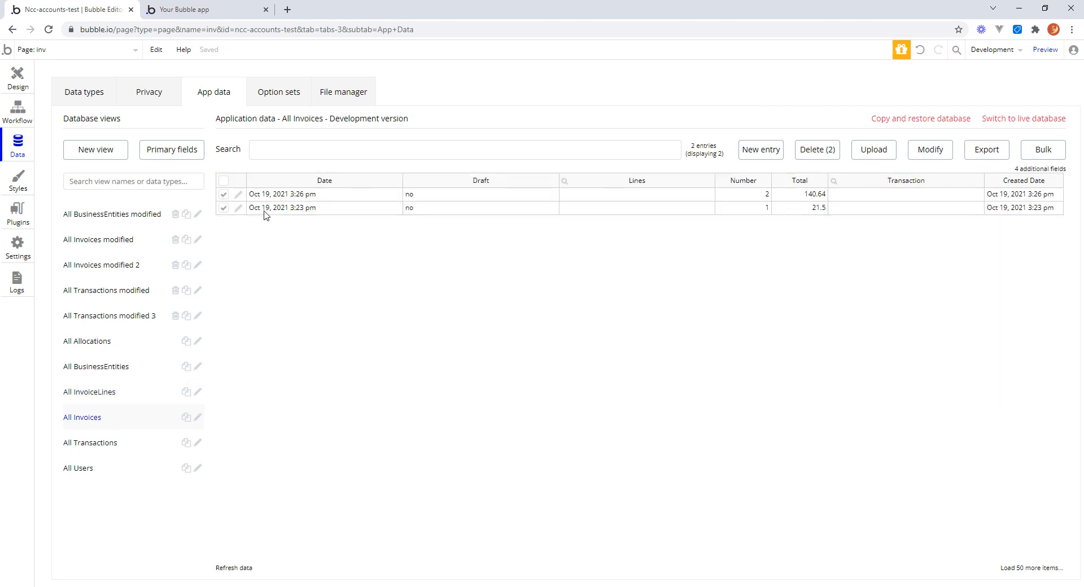
left_click(826, 150)
left_click(550, 174)
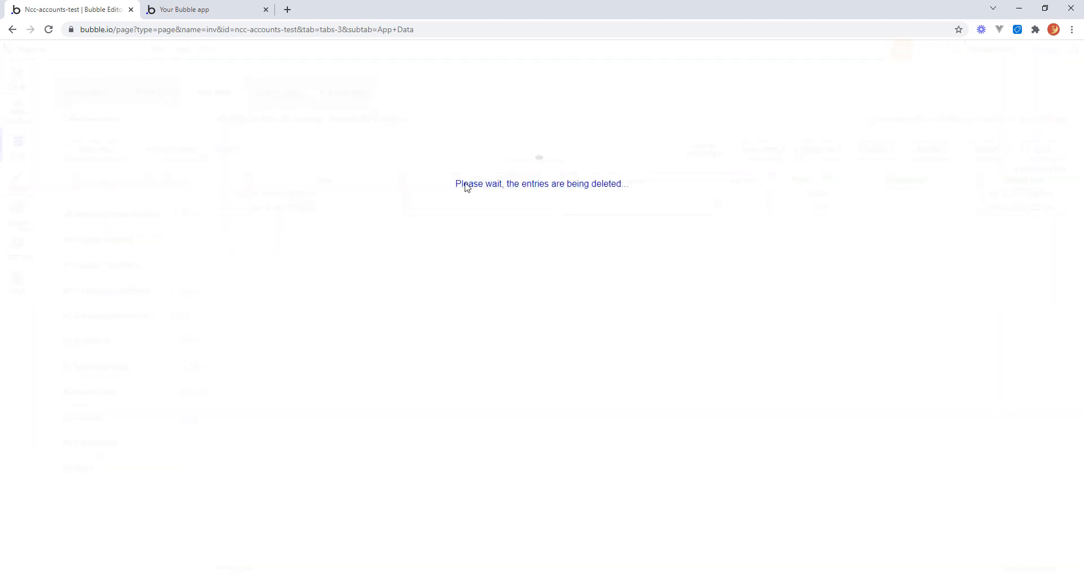
Step: Switch to the app preview and add an invoice line for Super Sprocket with quantity 2 and price 19.90
left_click(197, 10)
left_click(390, 94)
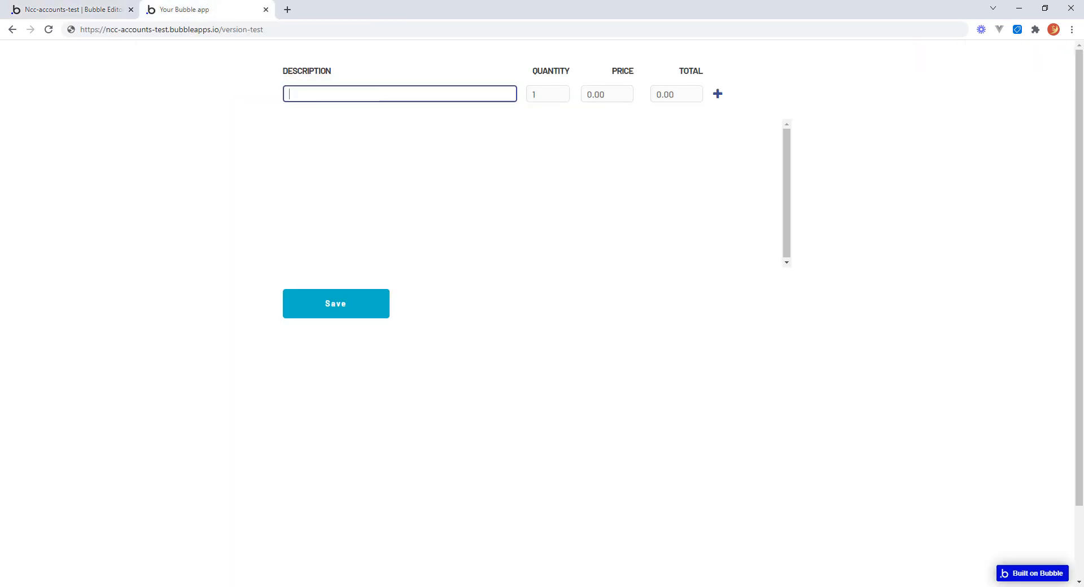
type("Super S")
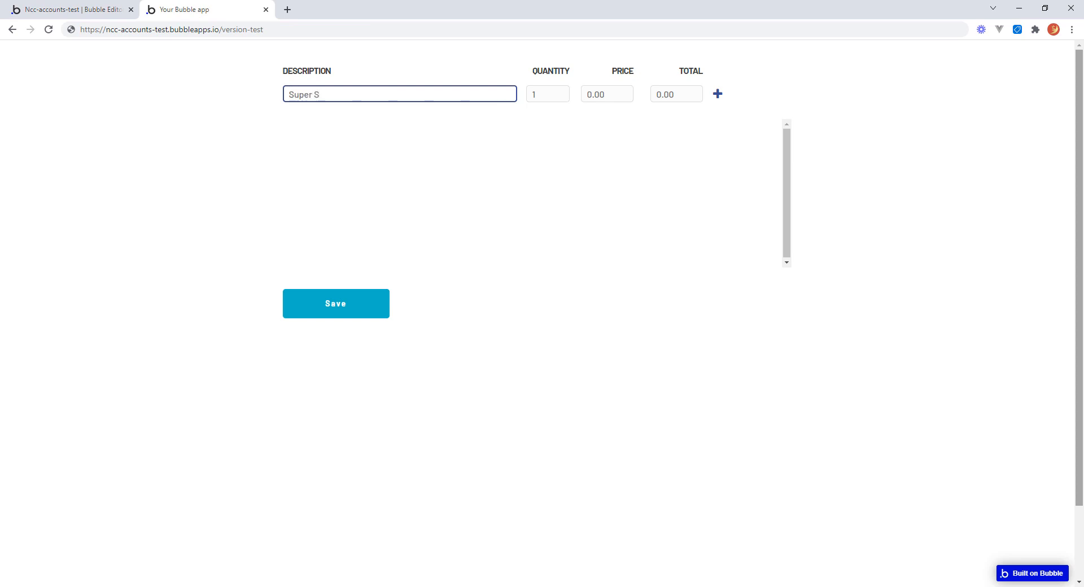
type("procket")
key("Tab")
key("Tab")
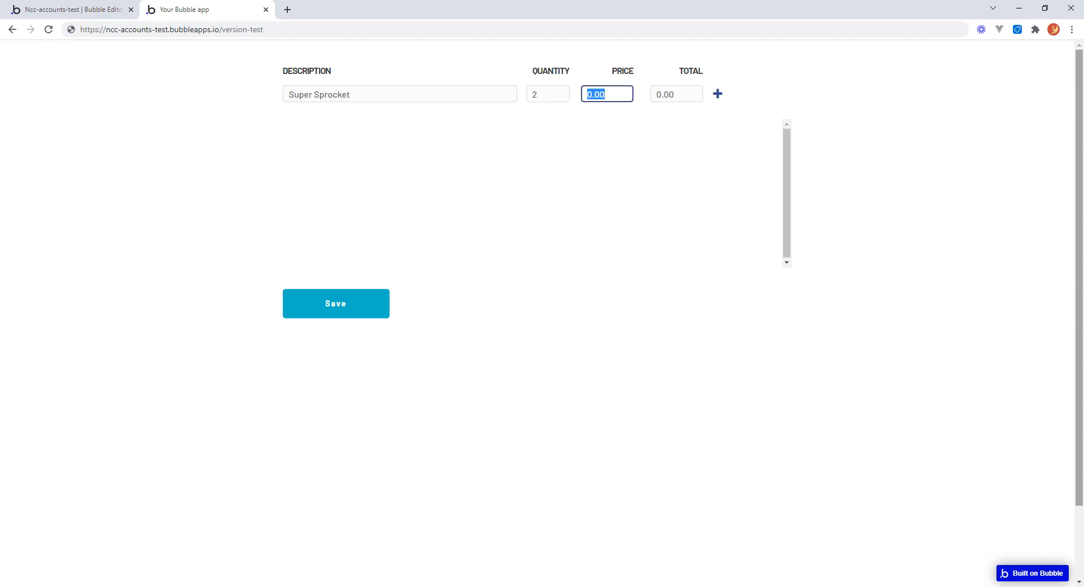
type("19.90")
key("Tab")
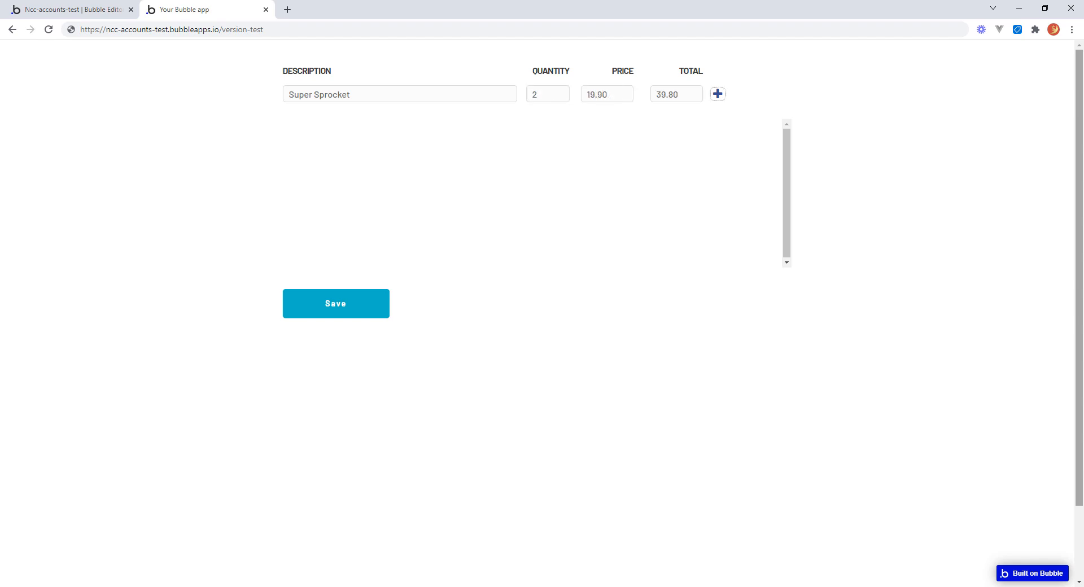
left_click(718, 95)
Step: Add a second invoice line for Widget with quantity 50 and price 0.34, and save the invoice
left_click(372, 93)
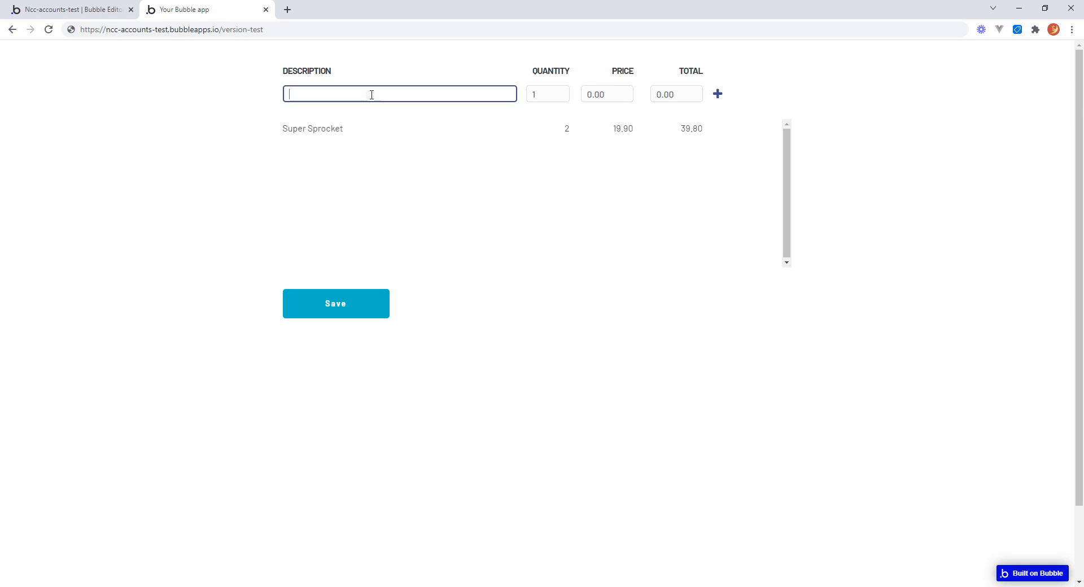
type("Widget")
key("Tab")
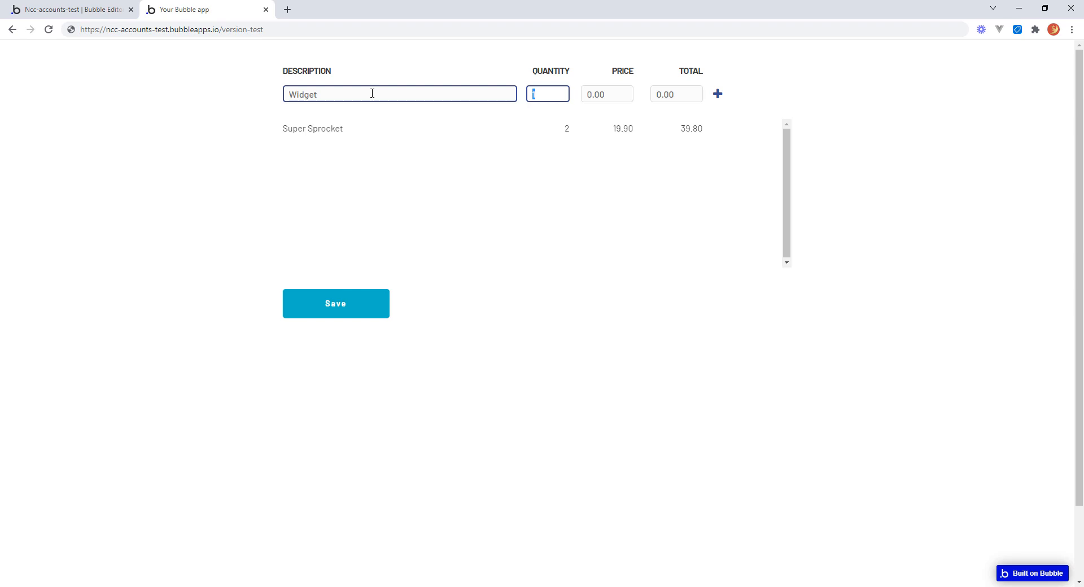
type("50")
key("Tab")
type(".")
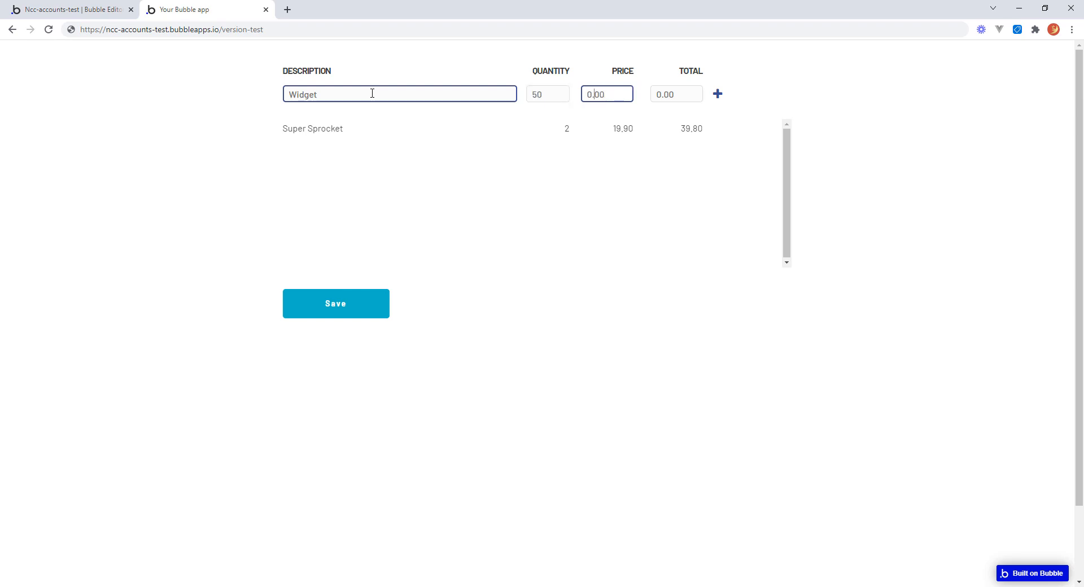
left_click(718, 94)
left_click(339, 310)
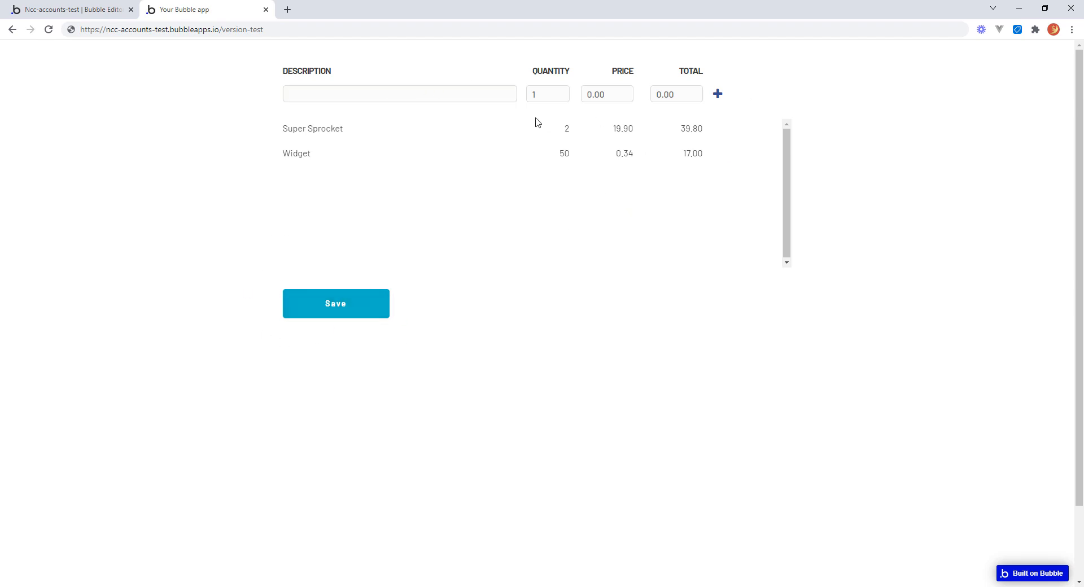
Step: Check the saved invoice and its lines in the editor's All Invoices and All InvoiceLines data, and review the preview's invoice form
left_click(83, 15)
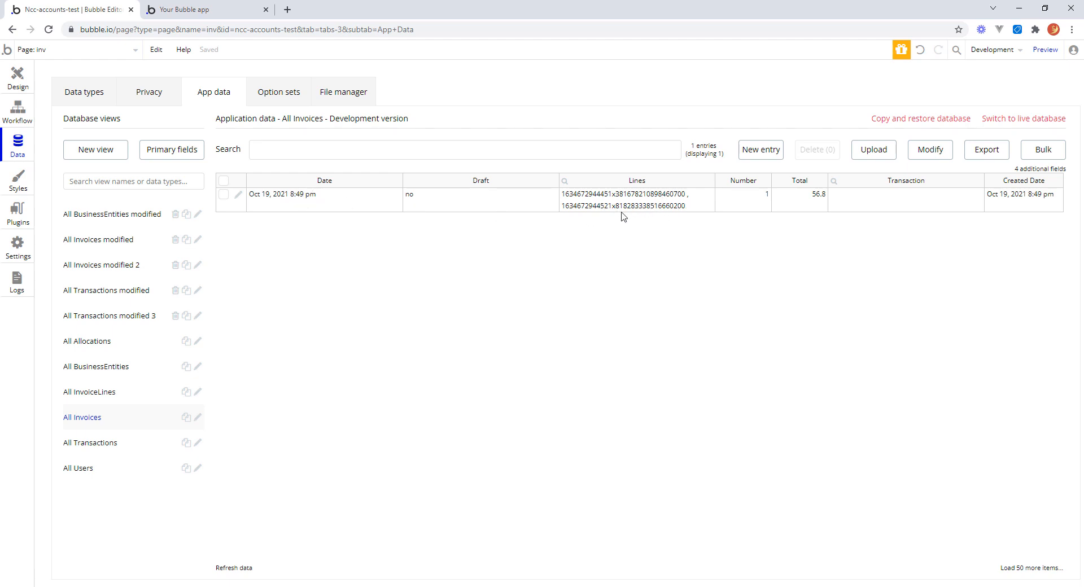
left_click(113, 395)
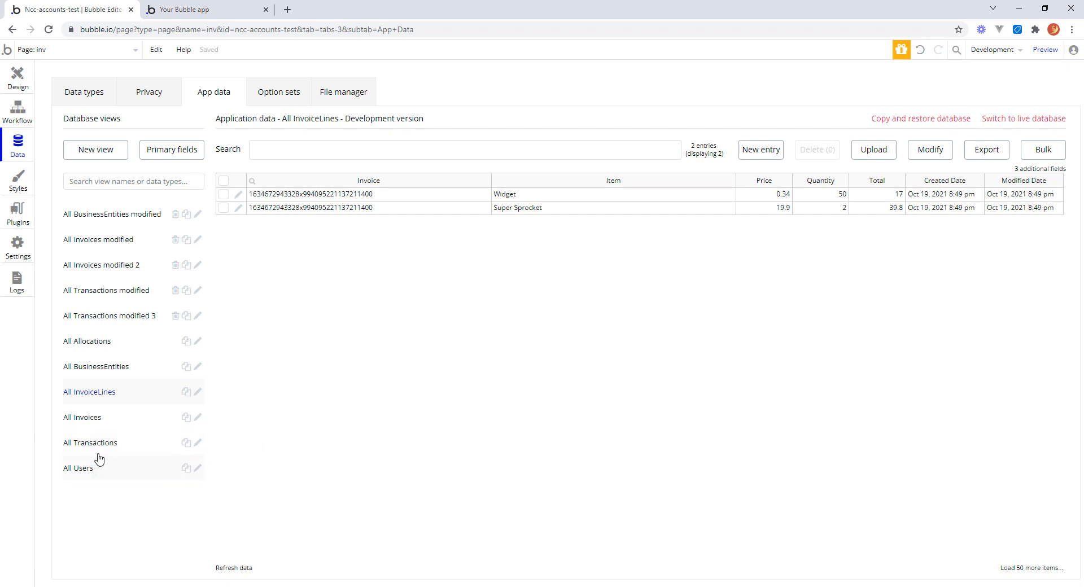
left_click(107, 419)
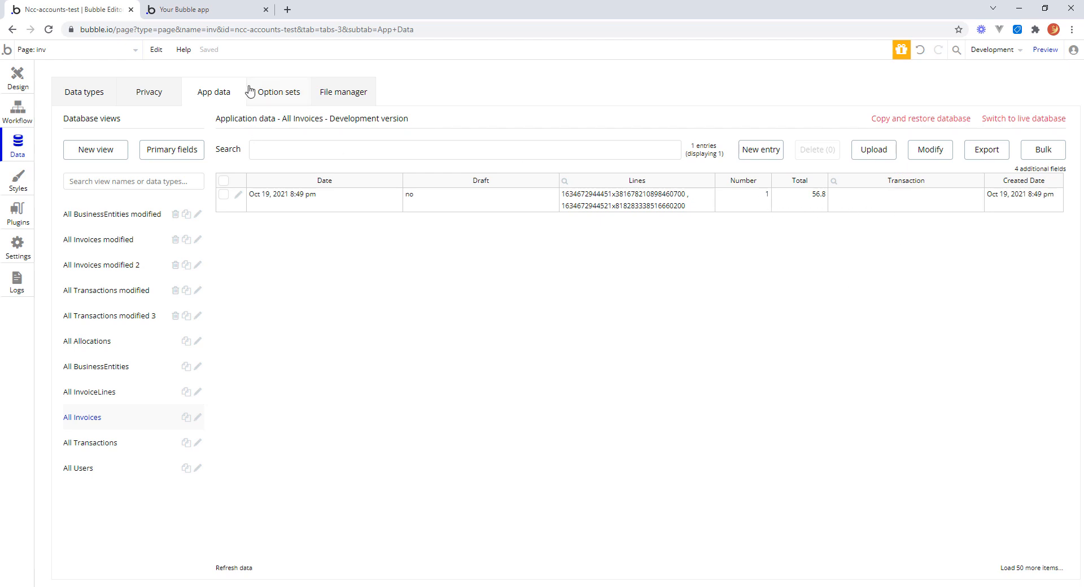
left_click(208, 11)
left_click(410, 95)
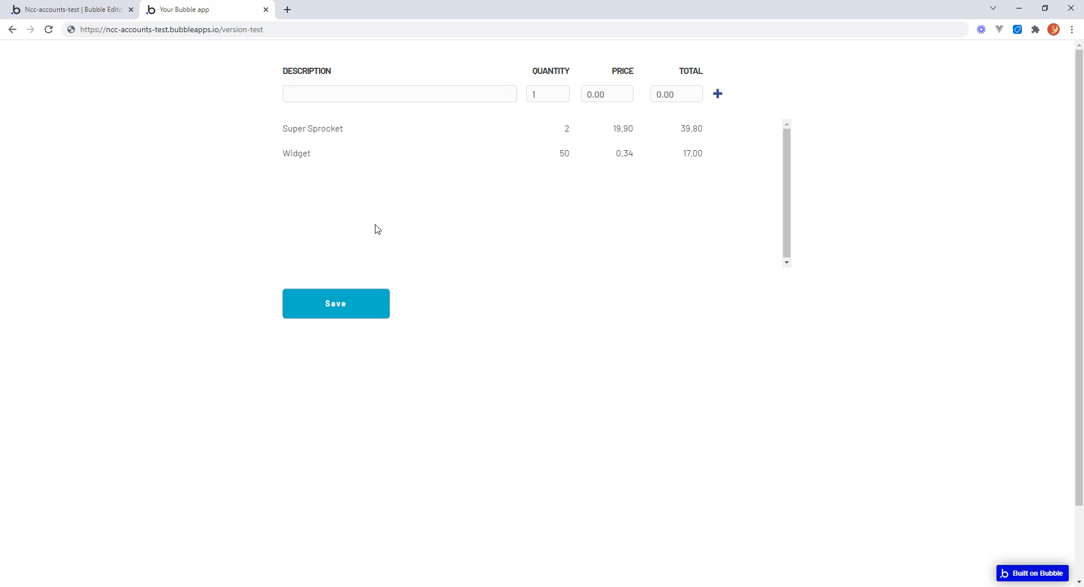
Step: Switch to the Bubble editor's workflows and open the LS InvLines Iteration Complete event
left_click(71, 10)
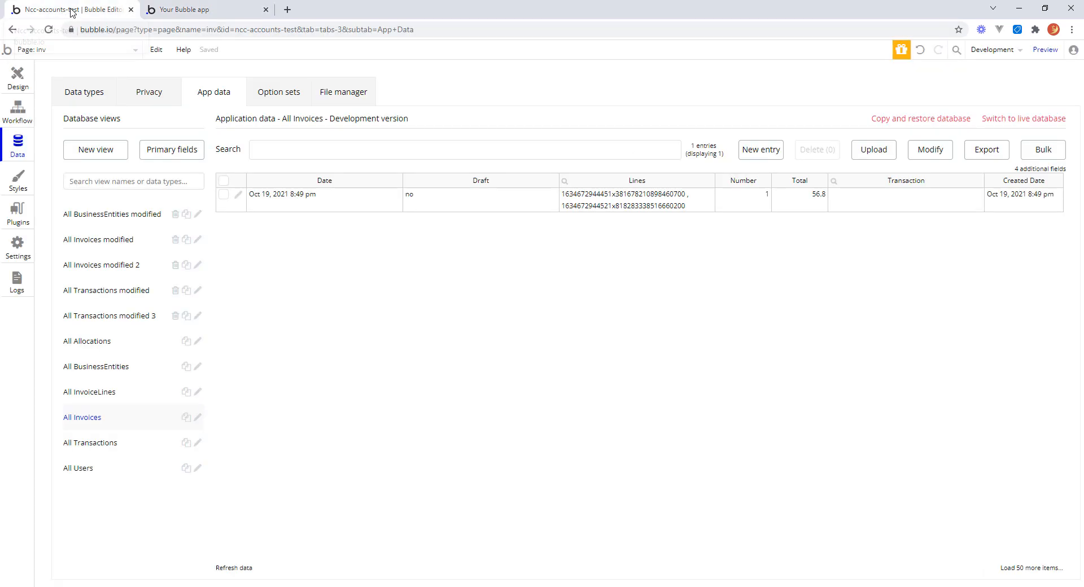
left_click(18, 113)
left_click(99, 110)
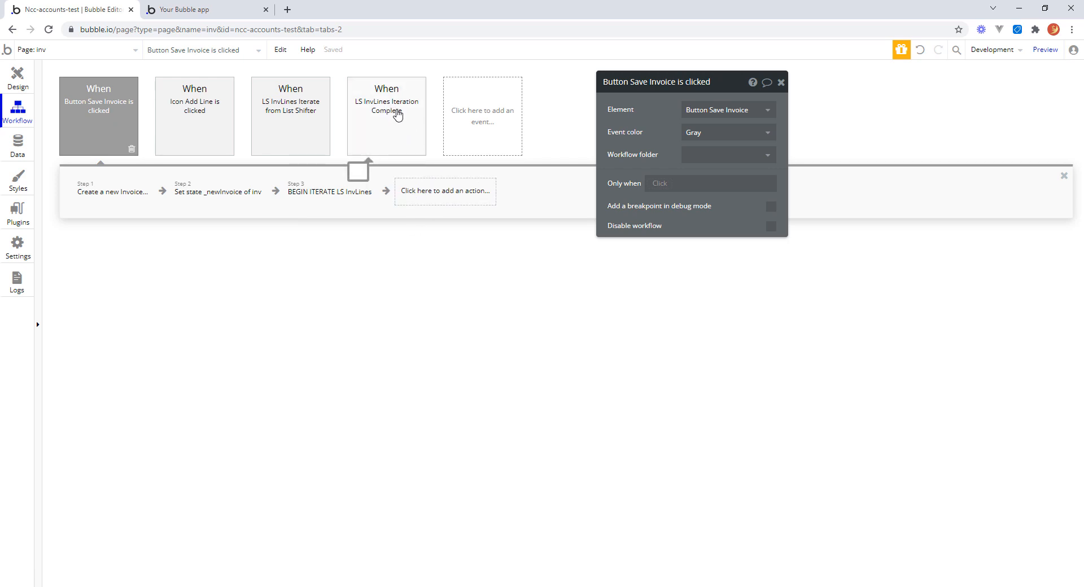
left_click(397, 115)
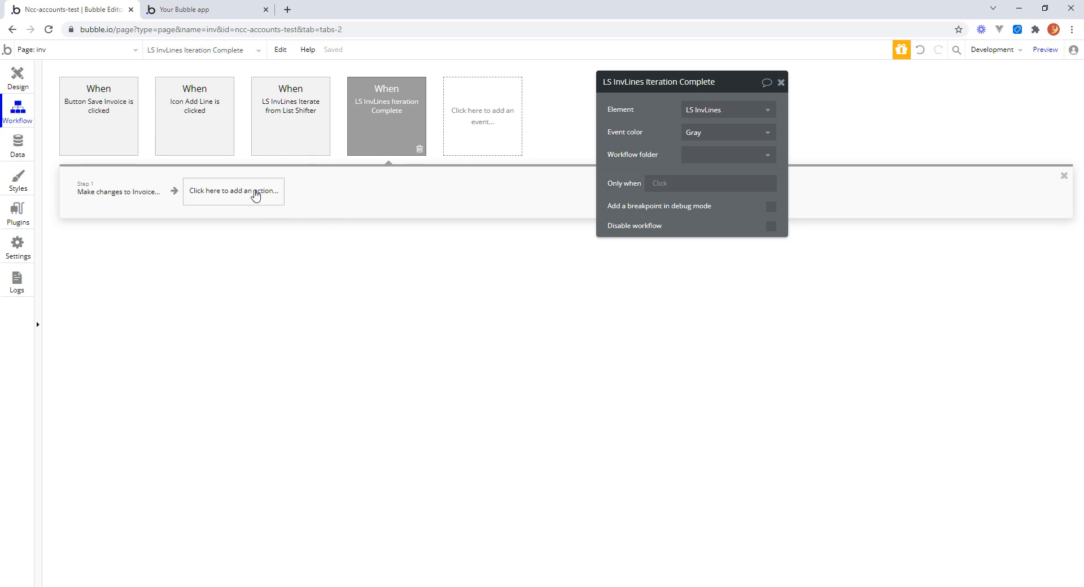
left_click(256, 194)
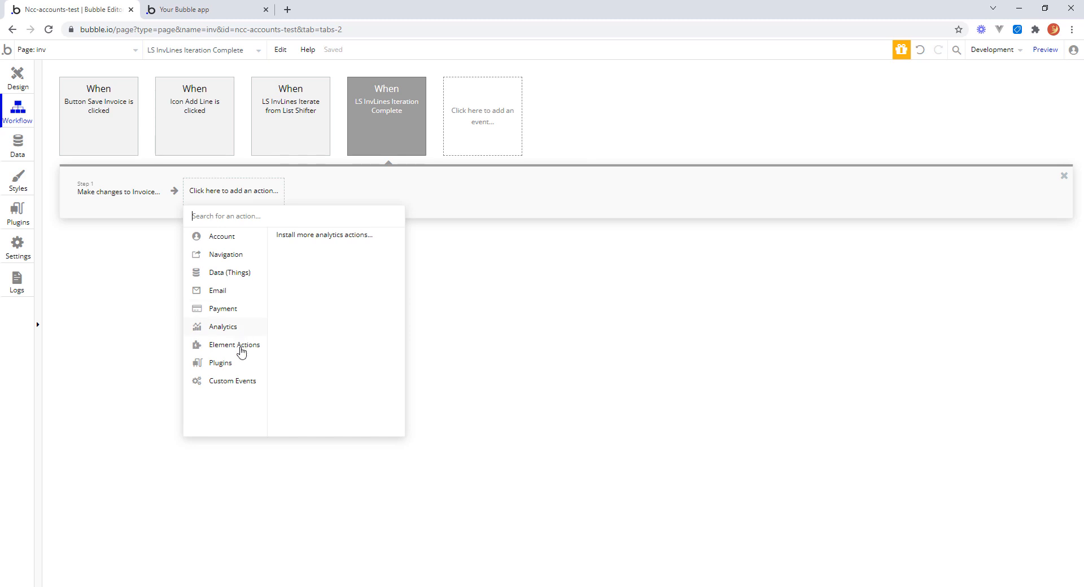
mouse_move(241, 351)
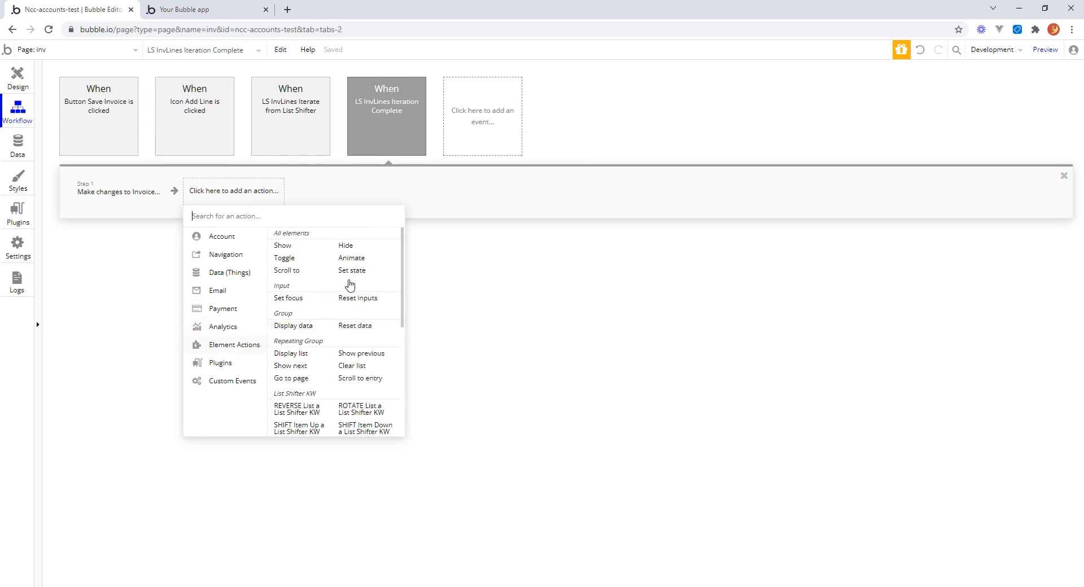
left_click(354, 270)
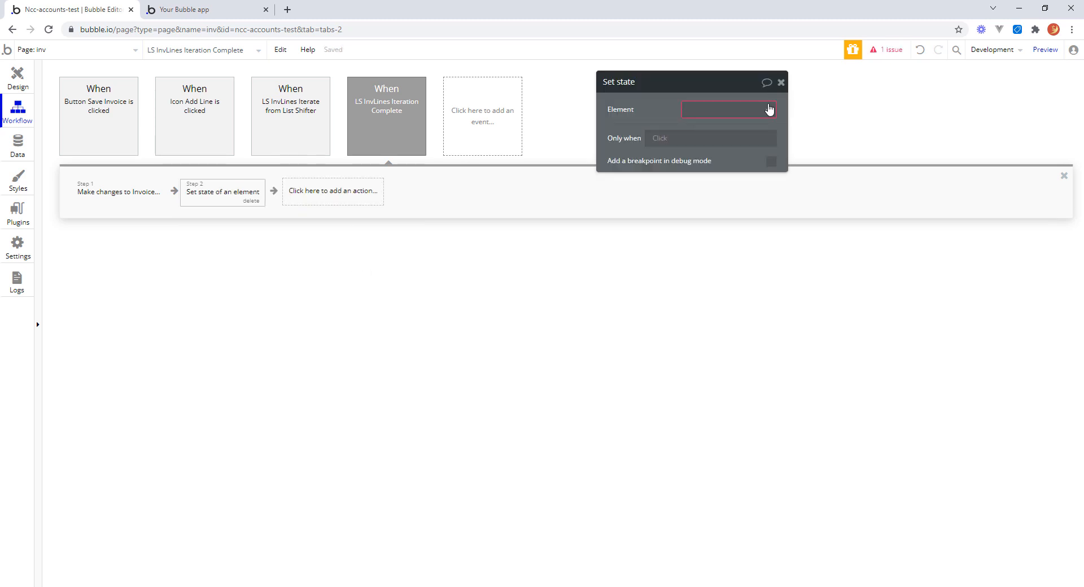
left_click(772, 111)
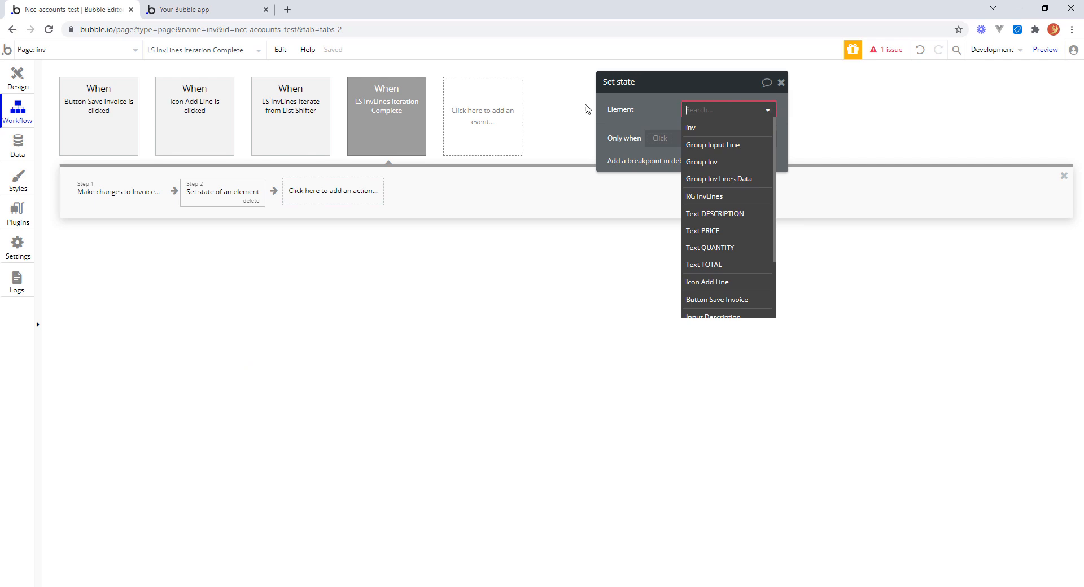
left_click(570, 104)
Step: Copy the Set state _description of inv action from the Icon Add Line is clicked workflow
mouse_move(108, 106)
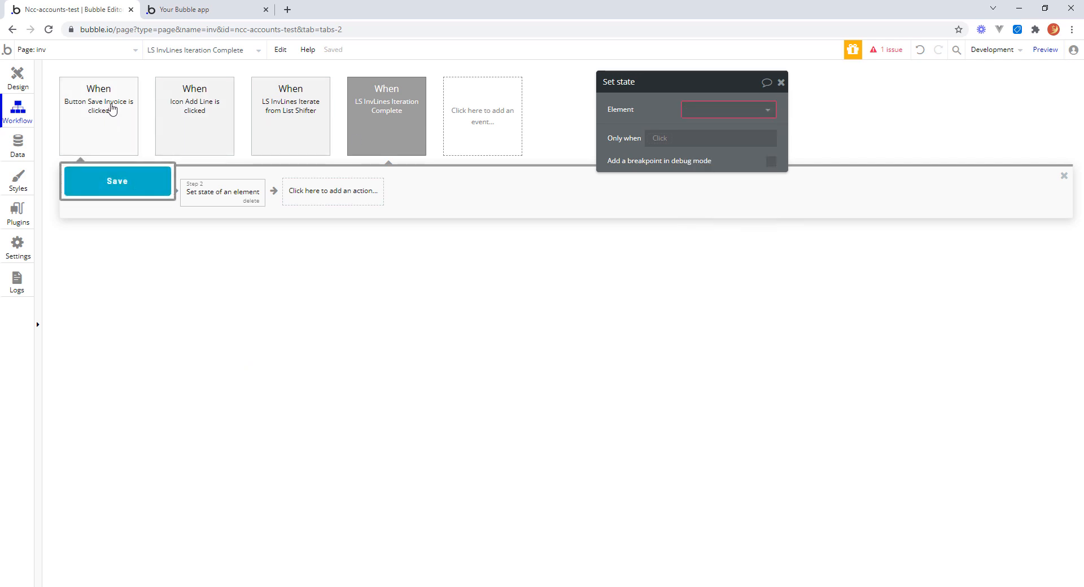
left_click(197, 107)
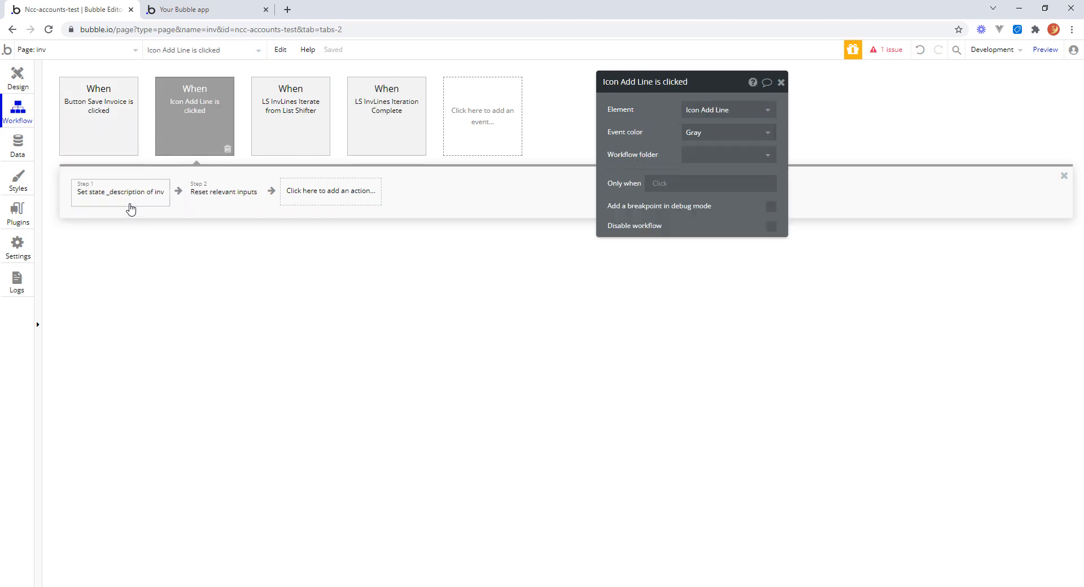
left_click(131, 192)
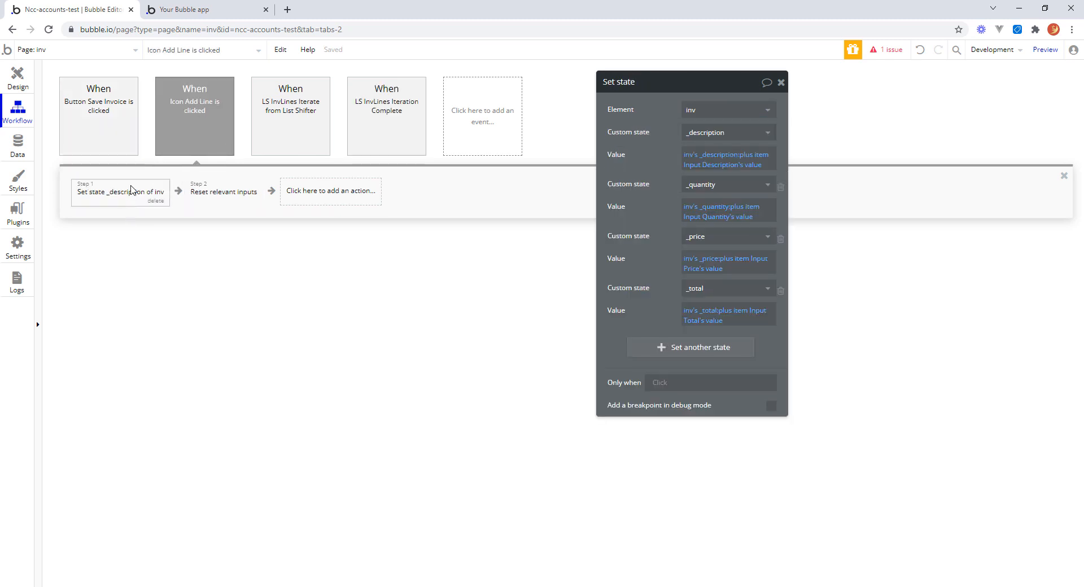
right_click(131, 196)
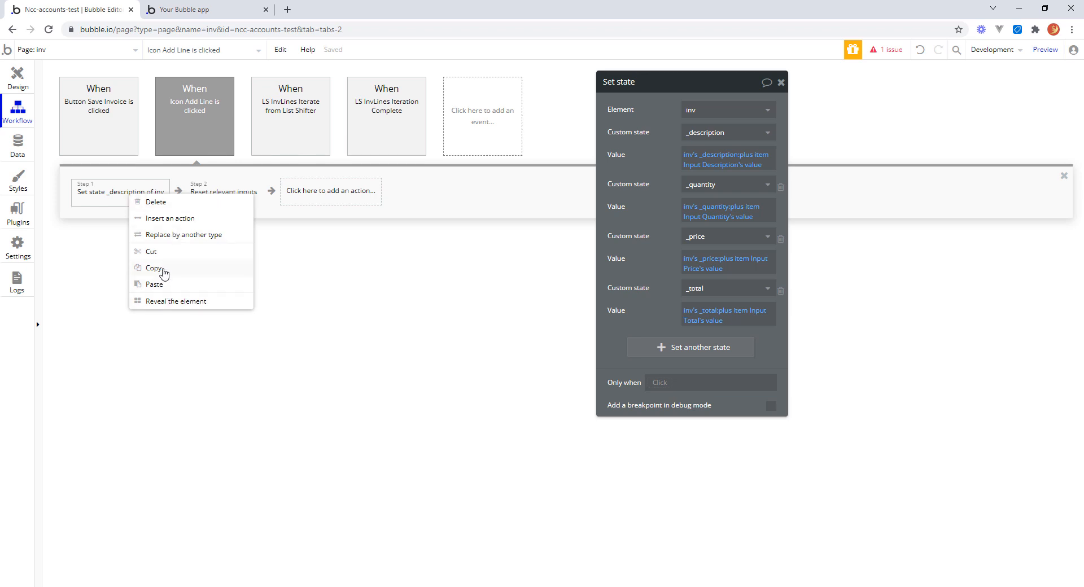
left_click(164, 273)
Step: Replace the empty Set state action in the LS InvLines Iteration Complete workflow with the copied action
left_click(404, 110)
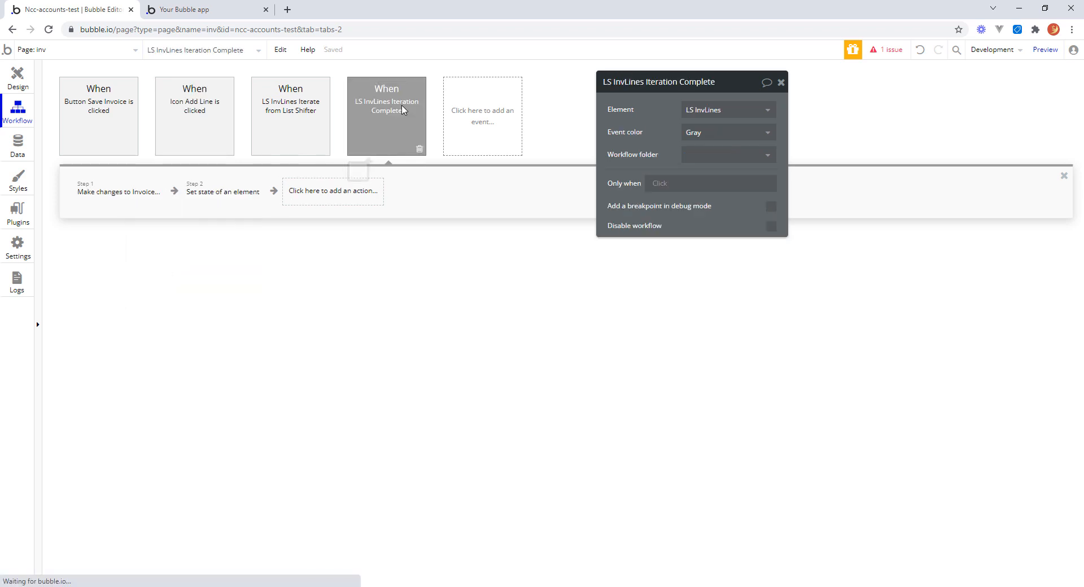
left_click(228, 200)
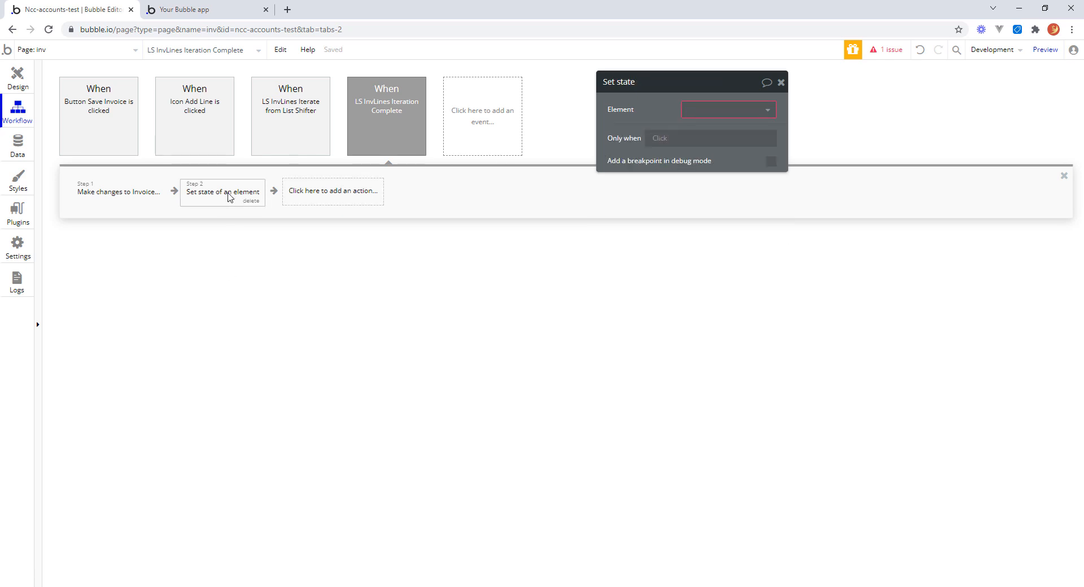
left_click(249, 201)
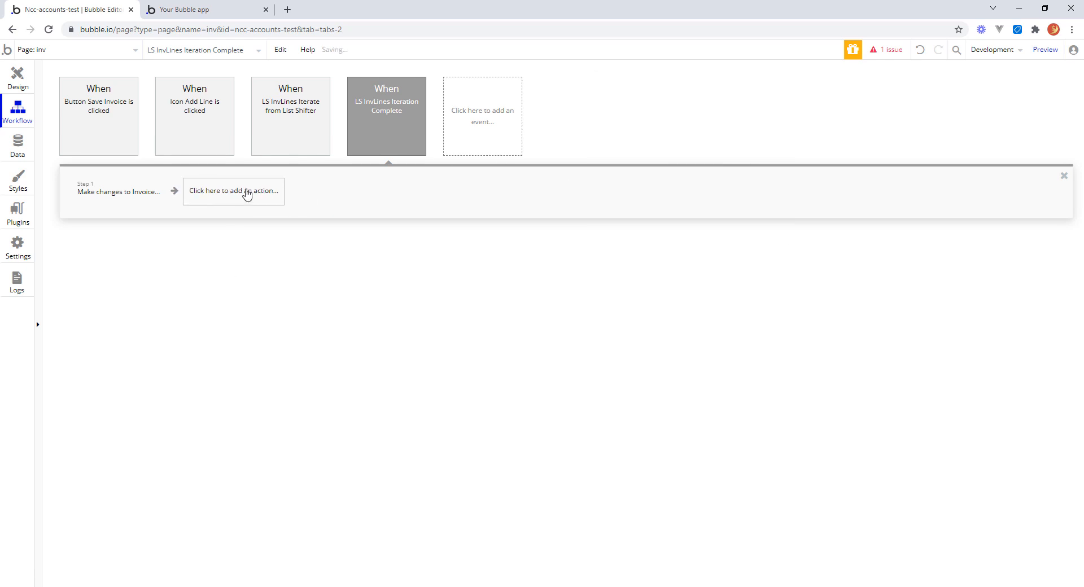
right_click(247, 192)
left_click(271, 200)
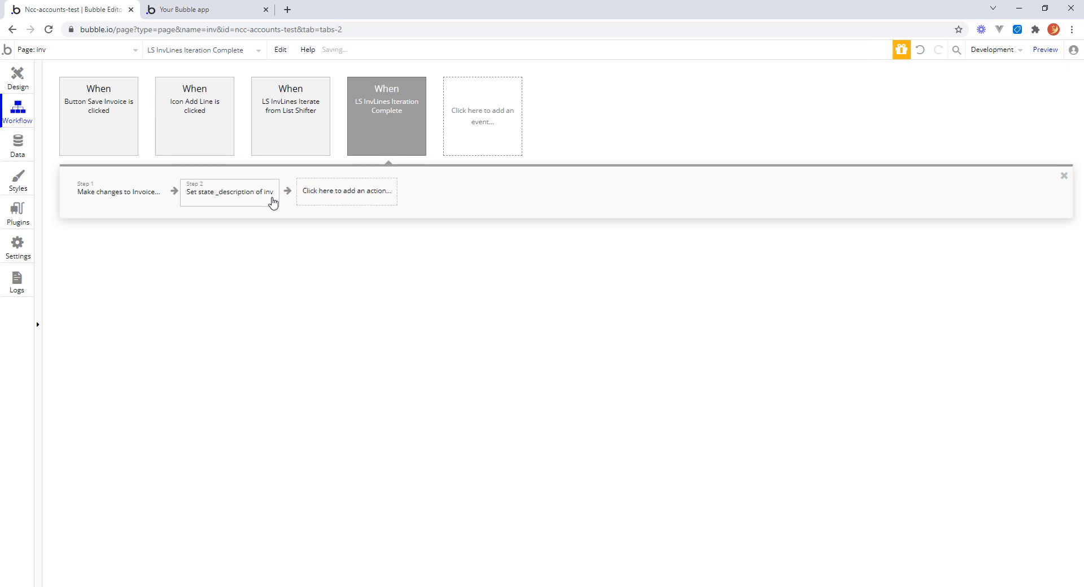
Step: Clear the value expressions of the _description, _quantity, _price and _total states in the pasted Set state action, and close its properties
left_click(247, 198)
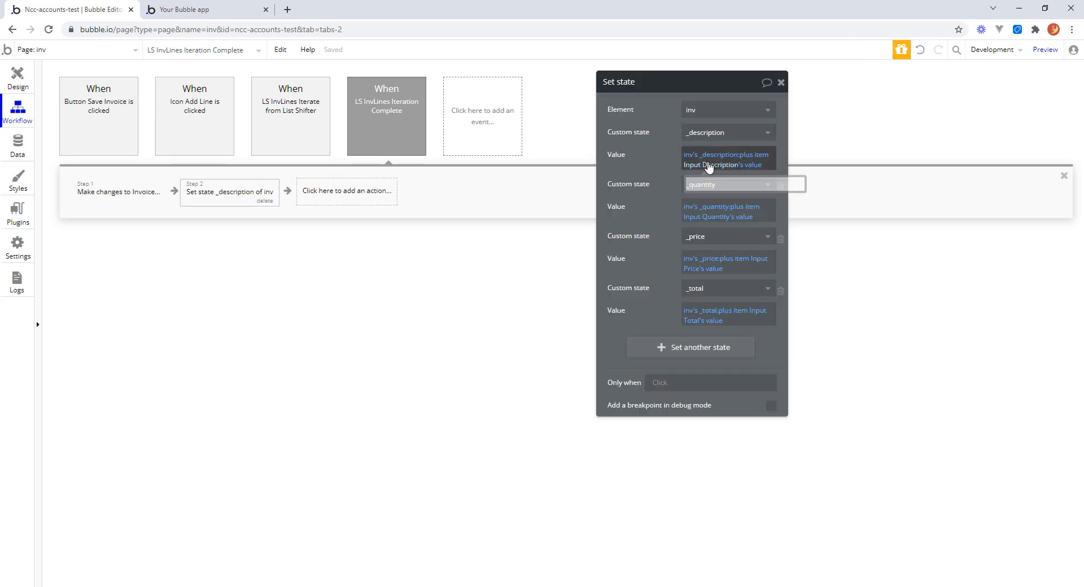
right_click(756, 162)
left_click(786, 164)
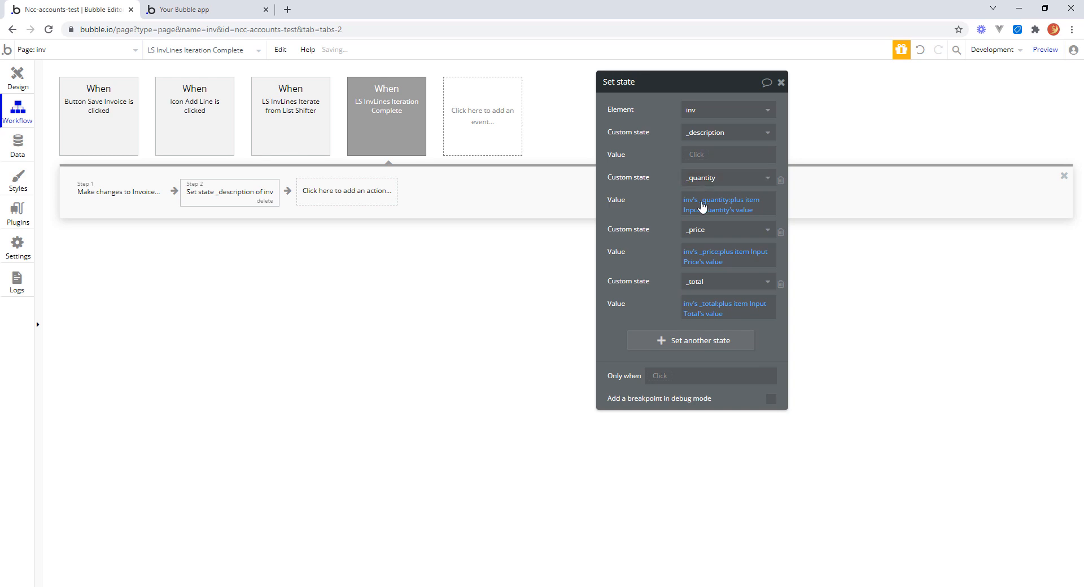
right_click(701, 208)
left_click(754, 204)
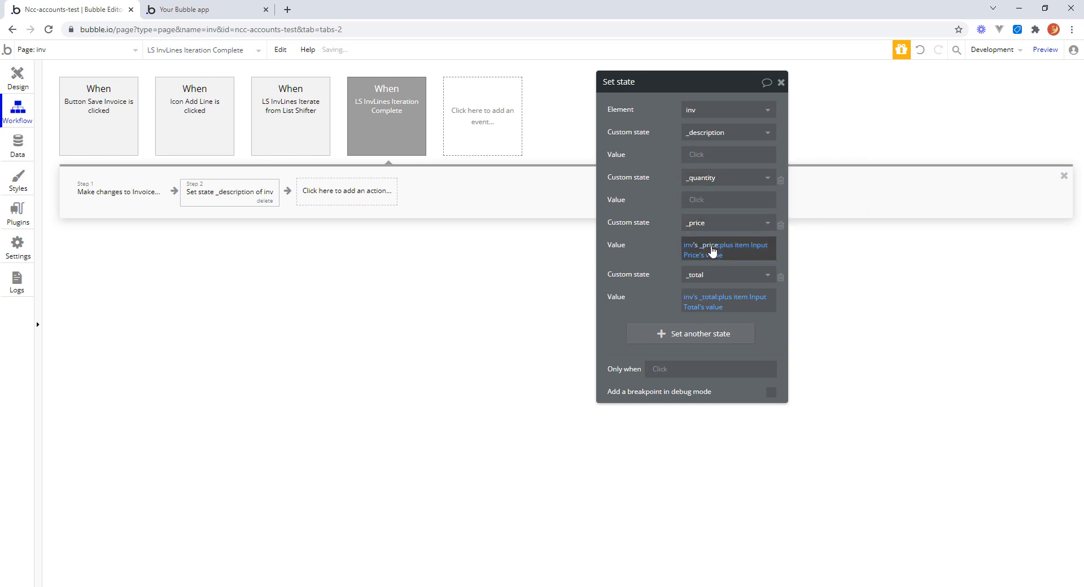
right_click(717, 250)
left_click(770, 247)
right_click(713, 298)
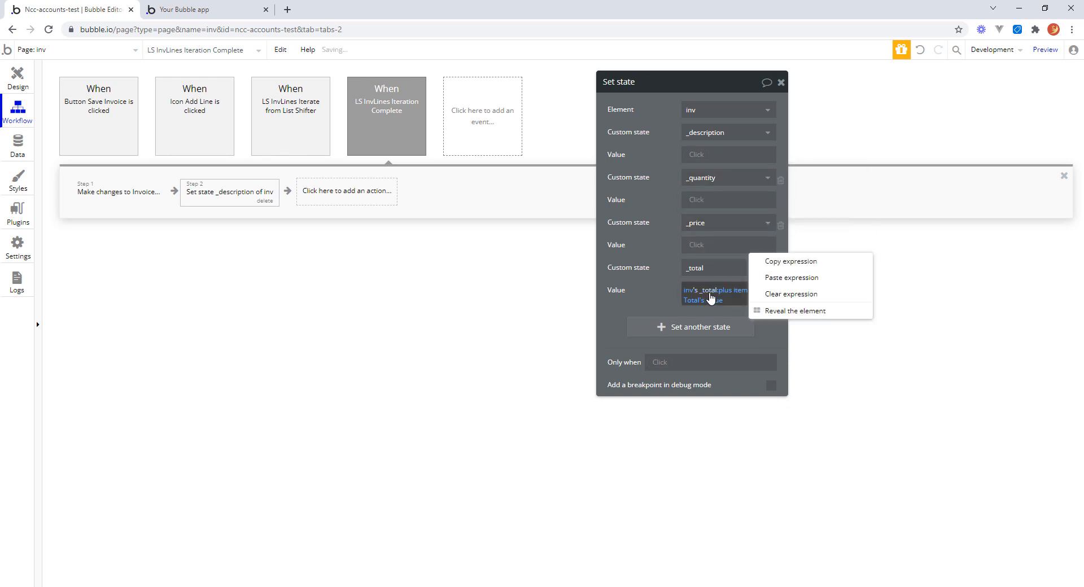
left_click(774, 299)
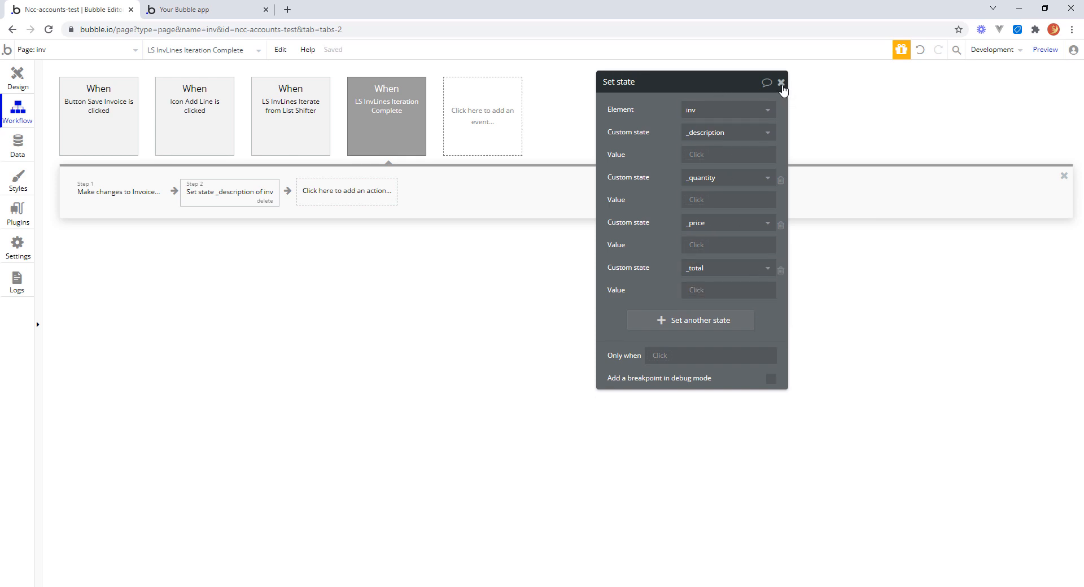
left_click(781, 83)
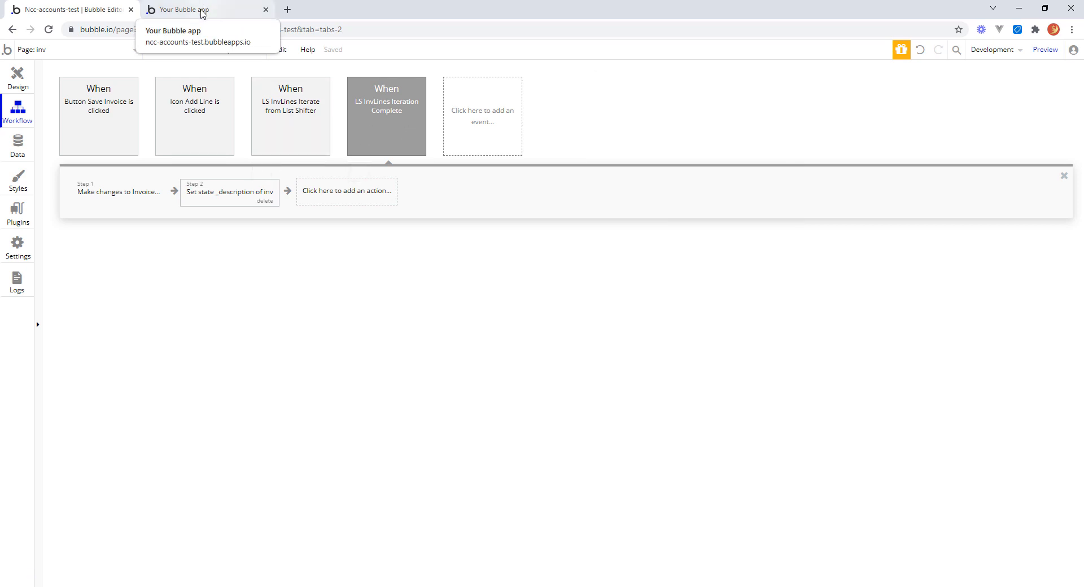
Step: Switch to the app preview, refresh it, and add an invoice line for Fantastic Flipper with quantity 4 and price 4.60
left_click(203, 13)
left_click(484, 56)
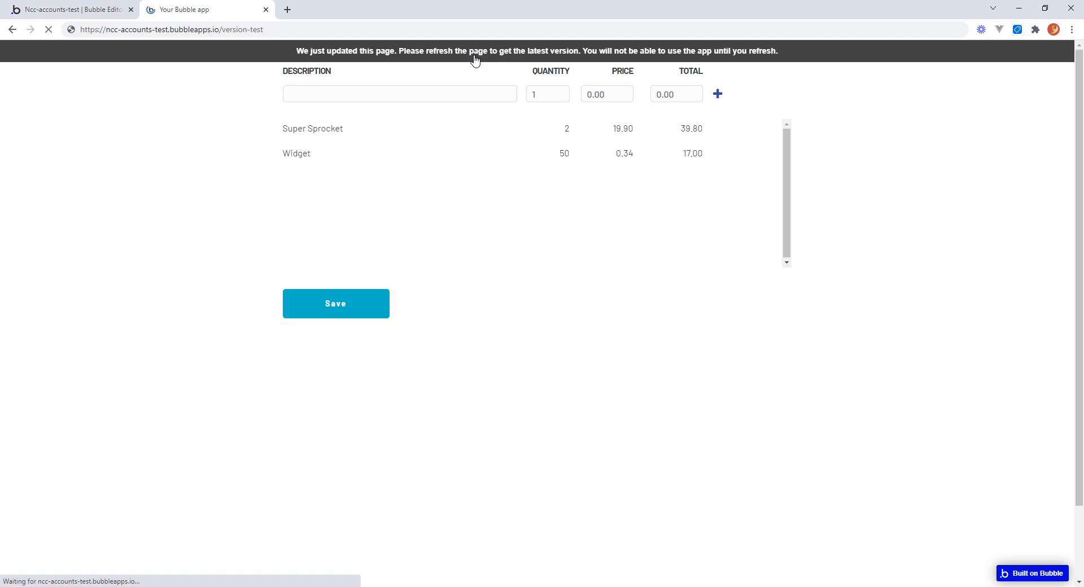
left_click(394, 93)
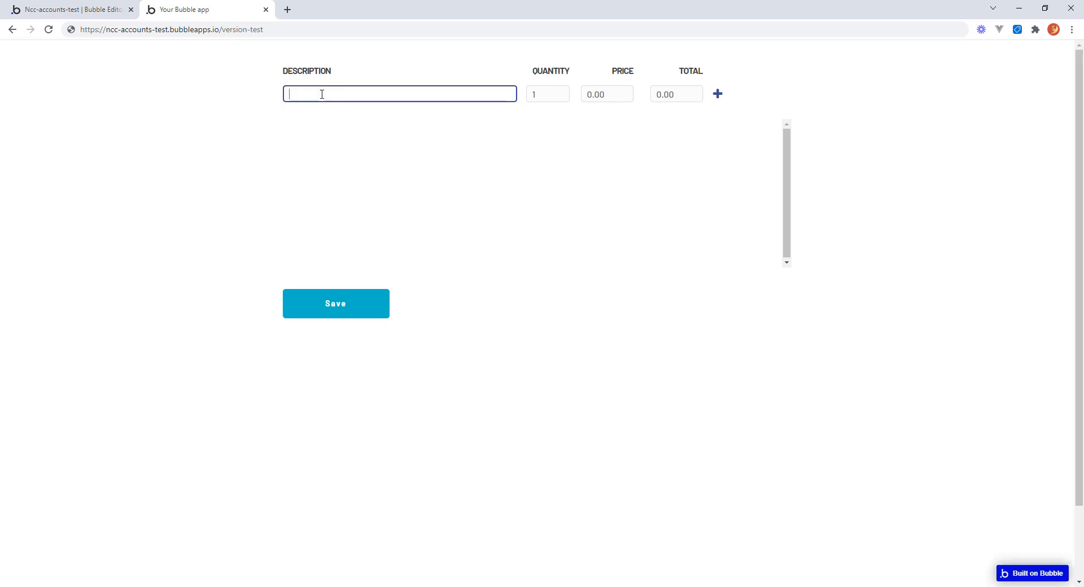
type("Fantastic Flipper")
key("Tab")
key("Tab")
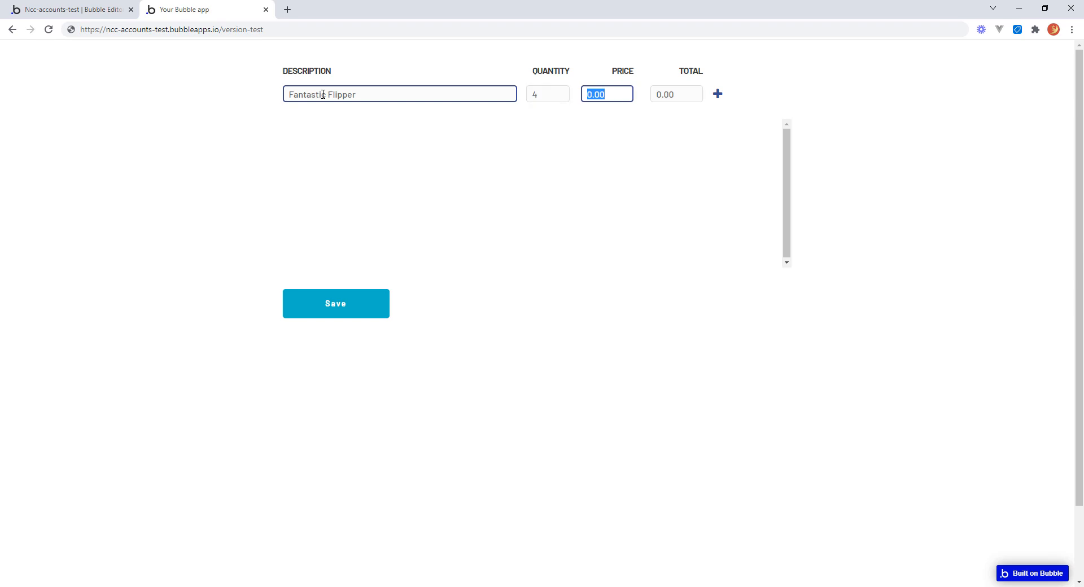
type("4.60")
key("Tab")
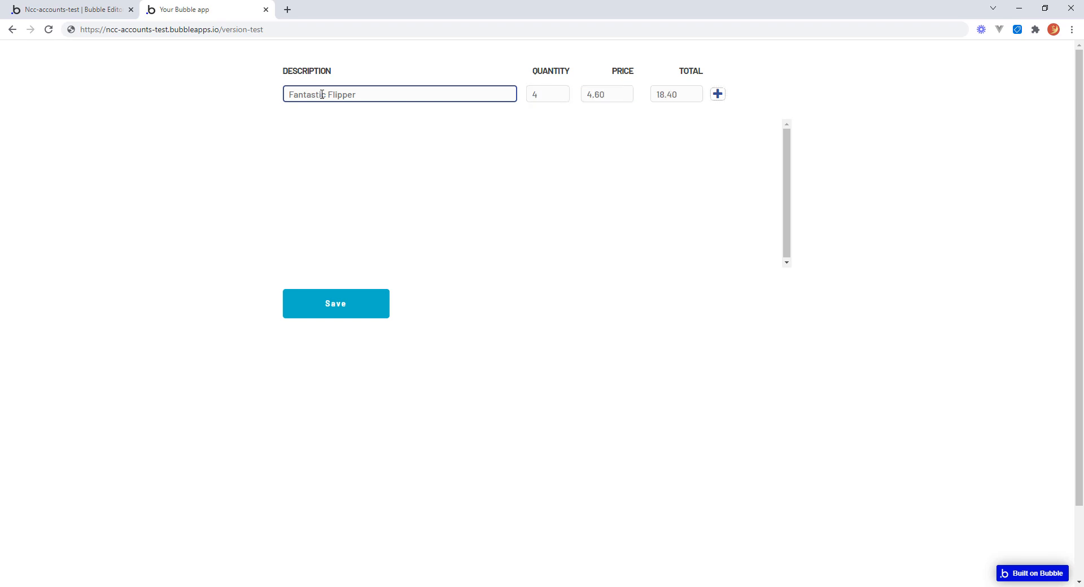
left_click(717, 95)
Step: Add a second invoice line for Super Delicious Pie with quantity 13 and price 1.25
left_click(327, 87)
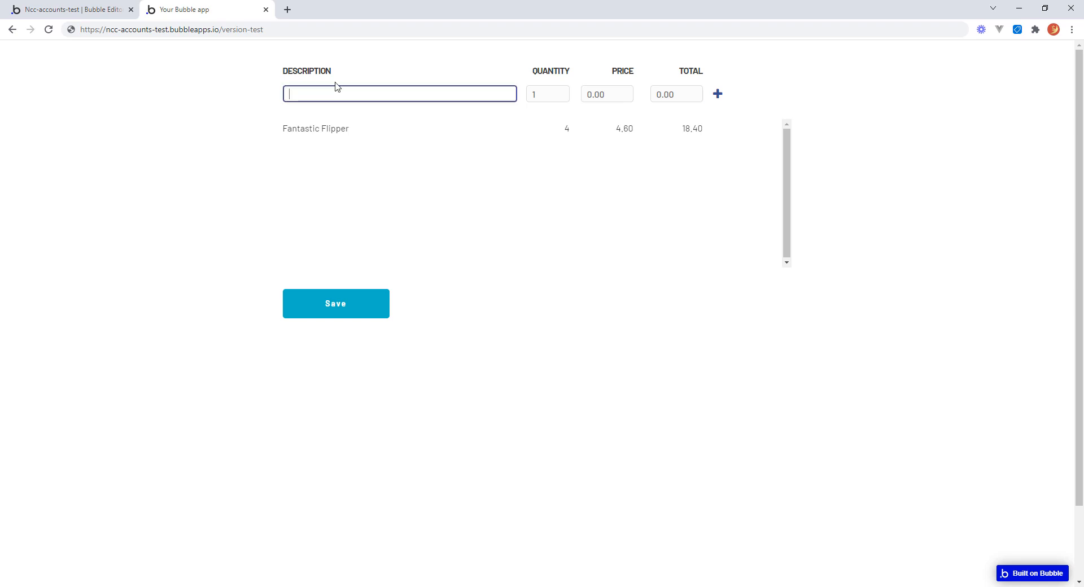
type("Super Delicious")
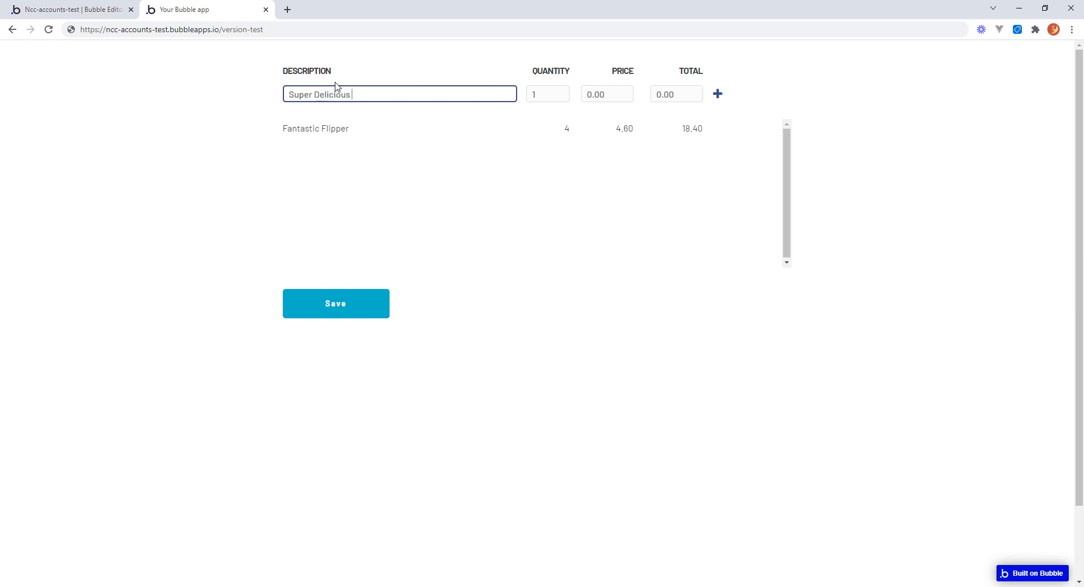
type("e")
key("Tab")
key("Tab")
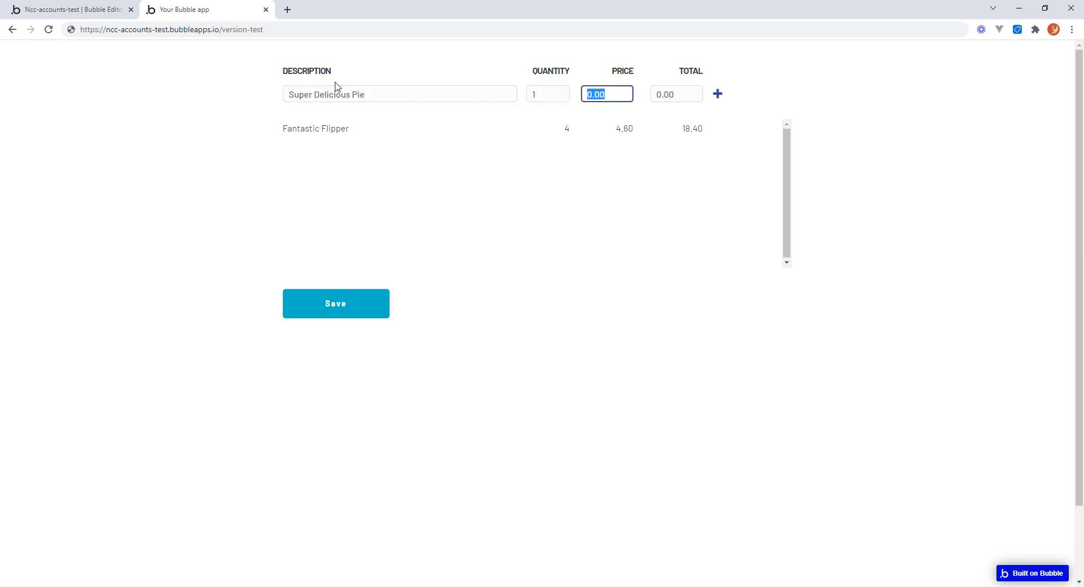
left_click(528, 95)
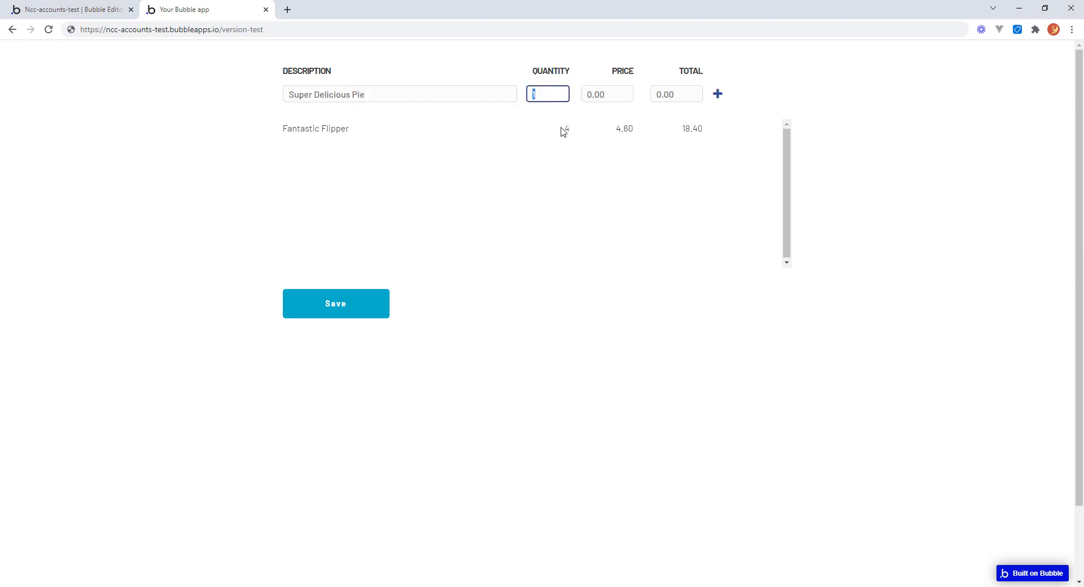
type("6")
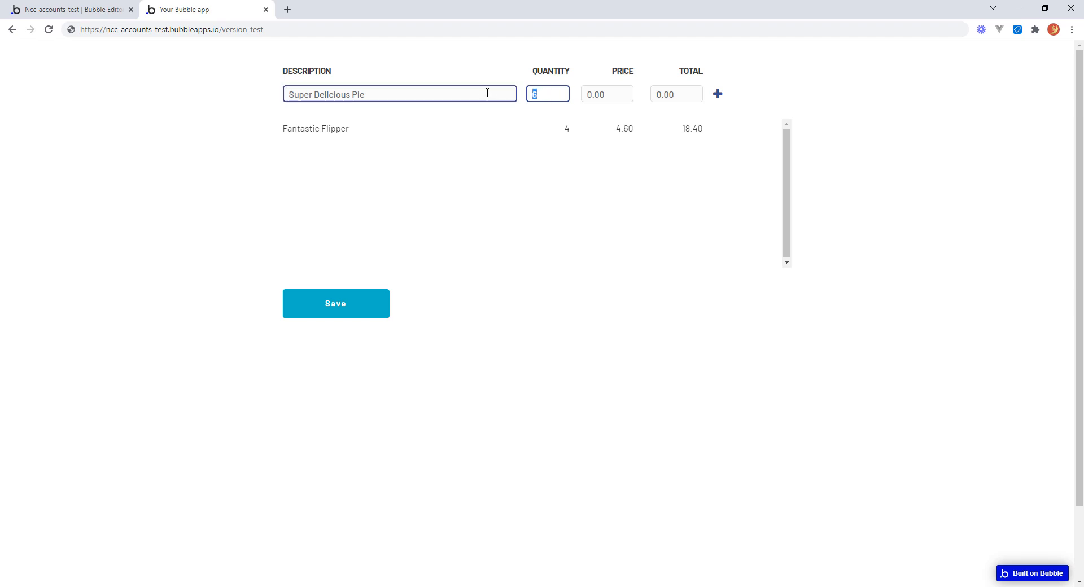
type("3")
left_click(610, 95)
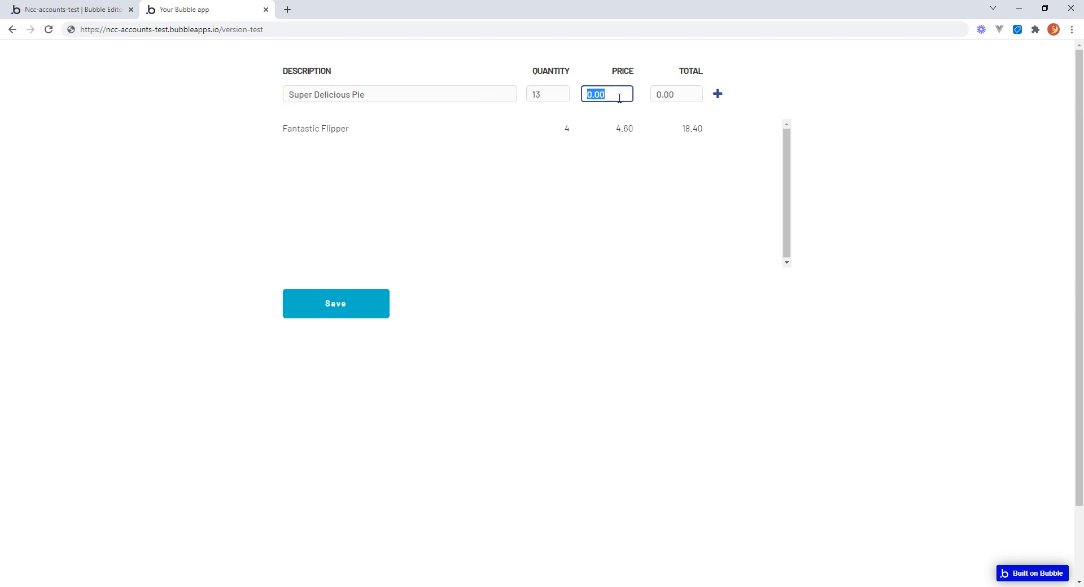
type("1.25")
key("Tab")
left_click(718, 93)
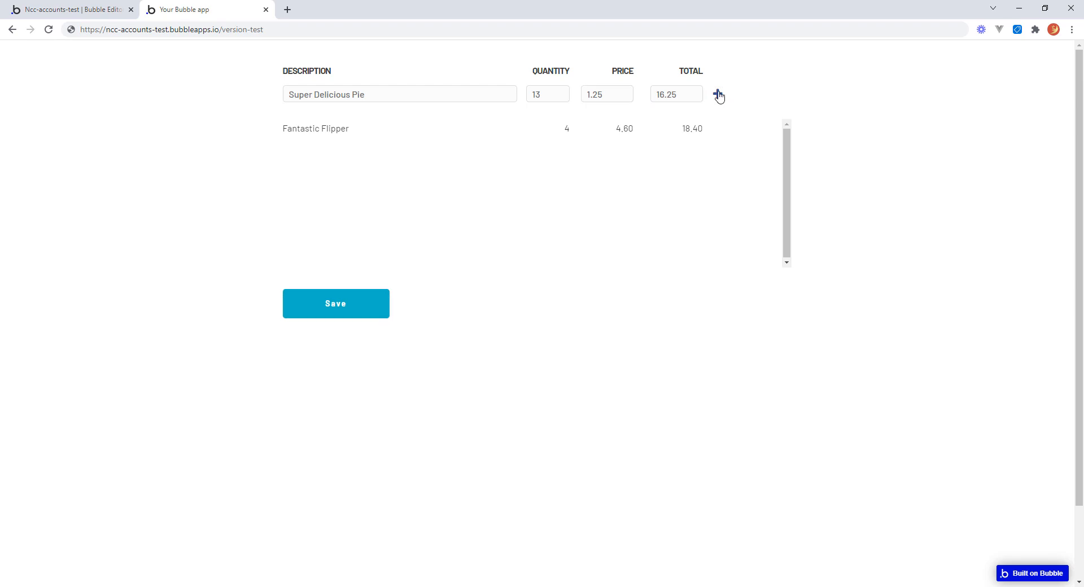
Step: Add a third invoice line for Wicked Widget with quantity 20 and price 0.99, and save the invoice
left_click(357, 88)
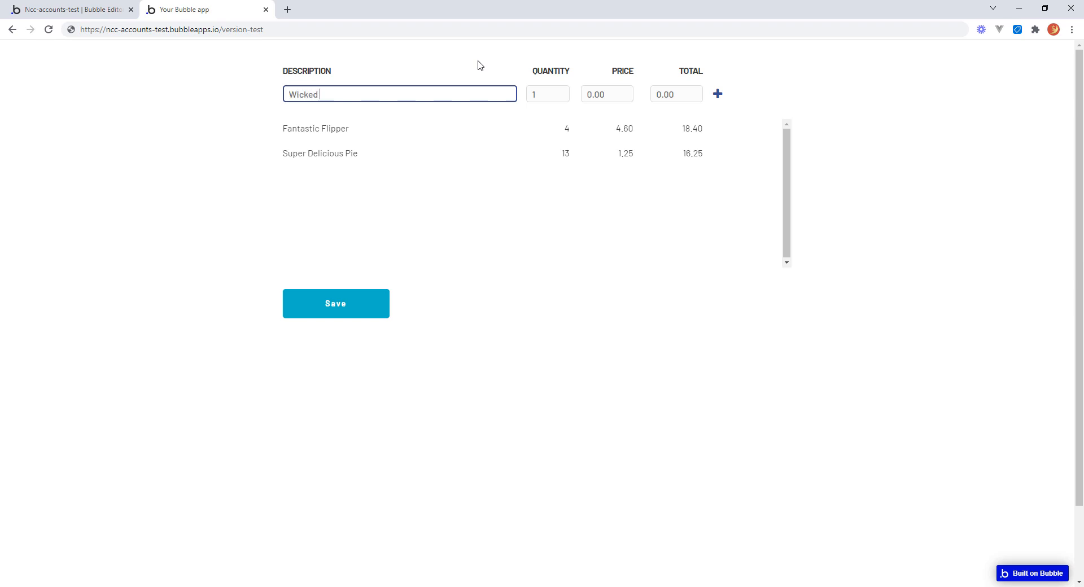
key("Tab")
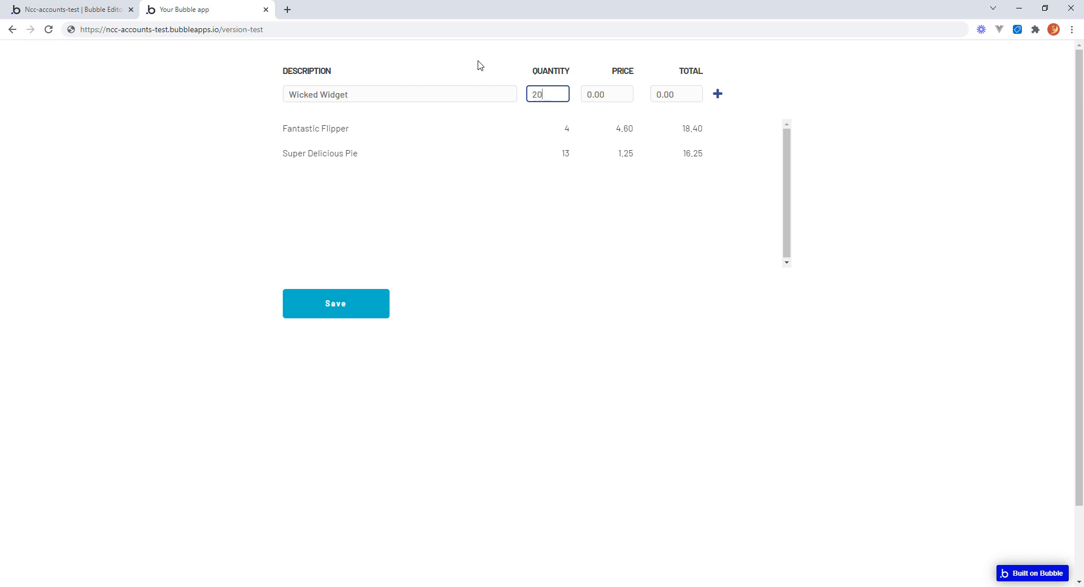
key("Tab")
type("0.9")
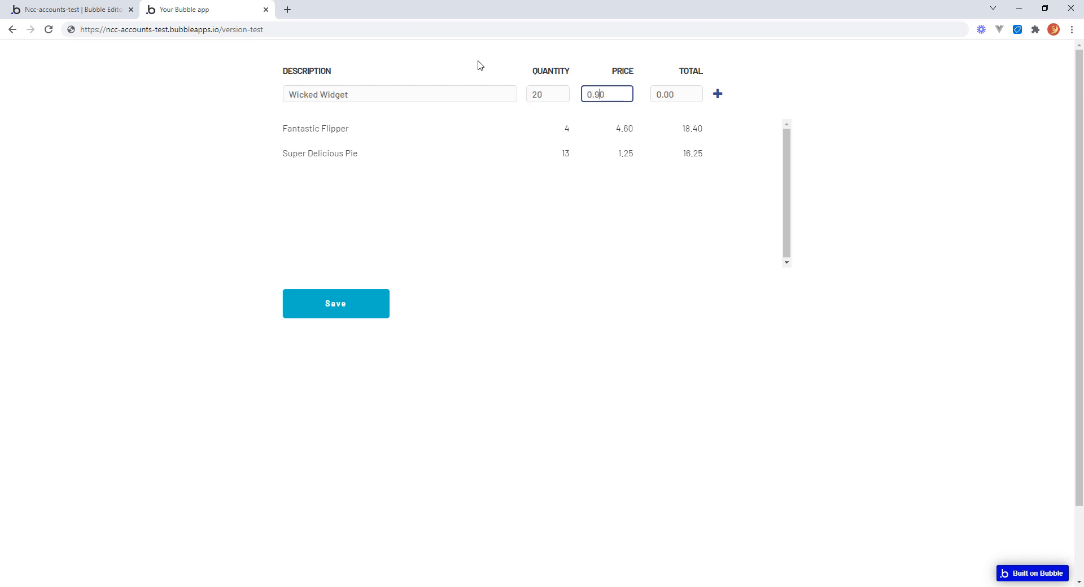
type("9")
key("Tab")
left_click(718, 96)
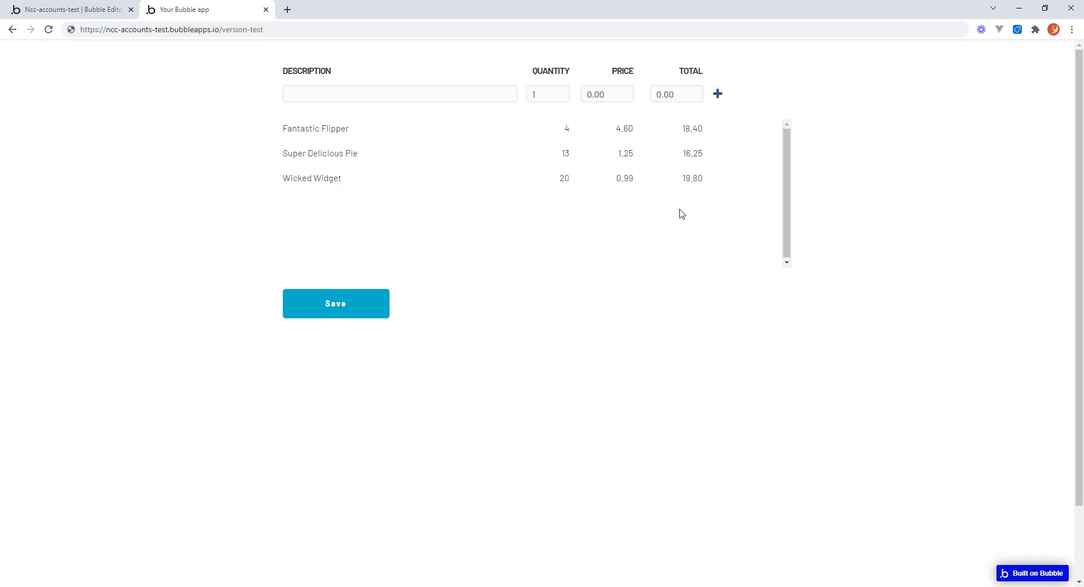
left_click(355, 306)
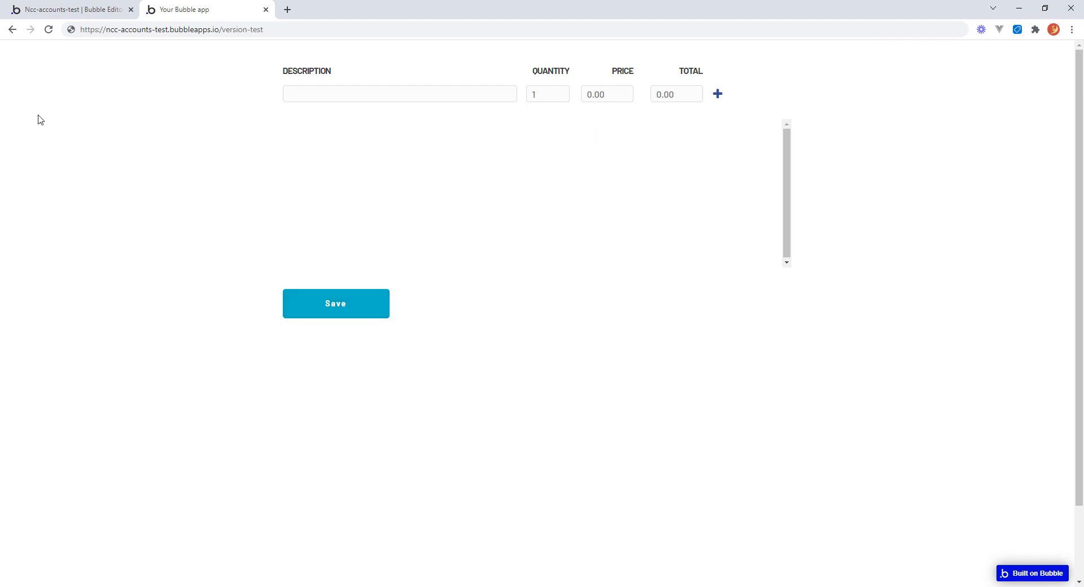
Step: Switch to the Bubble editor and examine the saved records in the All Invoices and All InvoiceLines app data
left_click(87, 13)
left_click(18, 151)
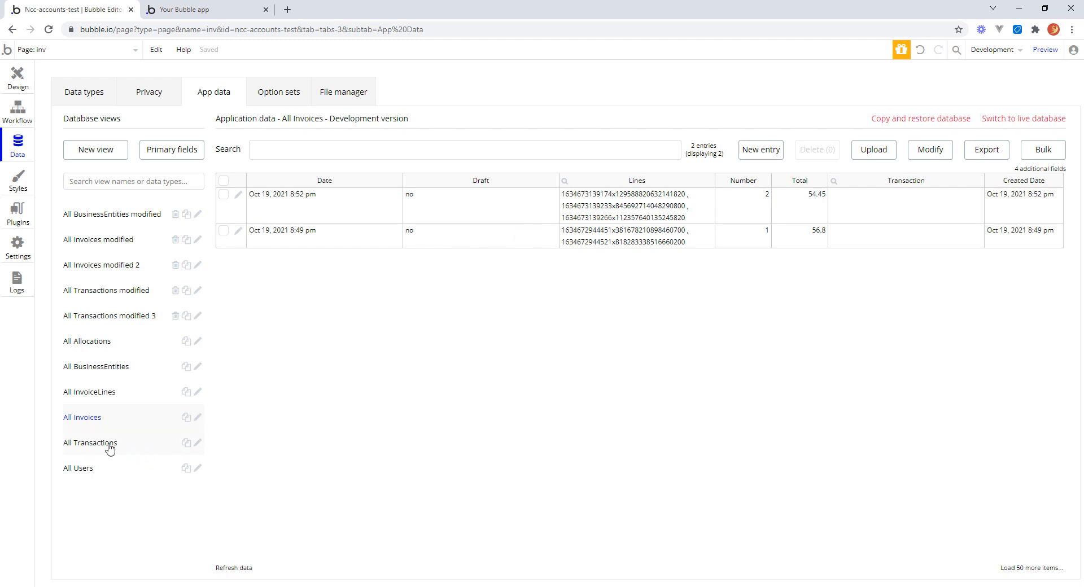
left_click(96, 393)
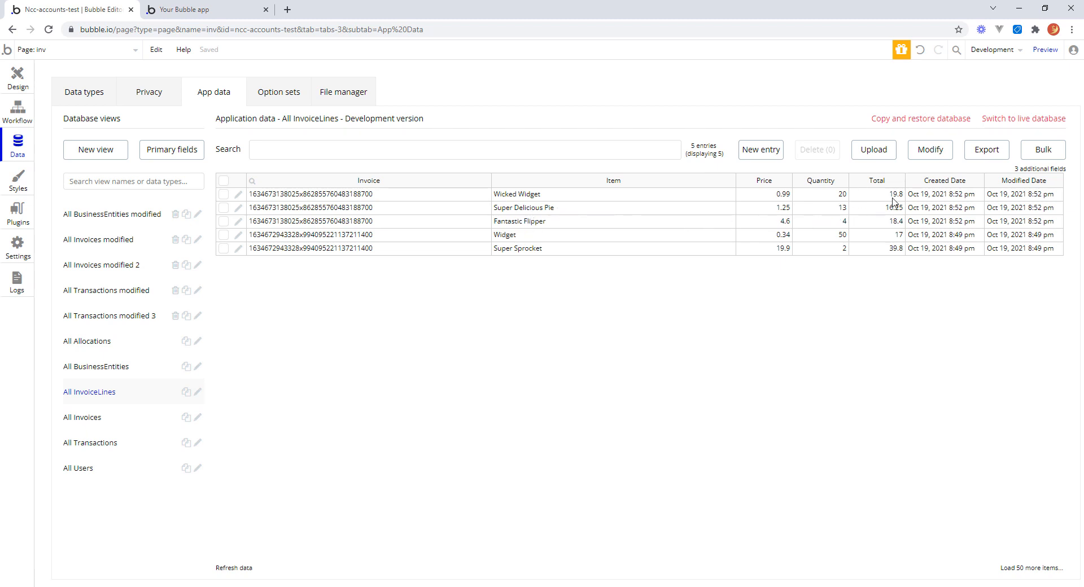
Step: Open the inv page design, move the property editor clear of the invoice form, and show the LS InvLines list shifter's properties
left_click(18, 79)
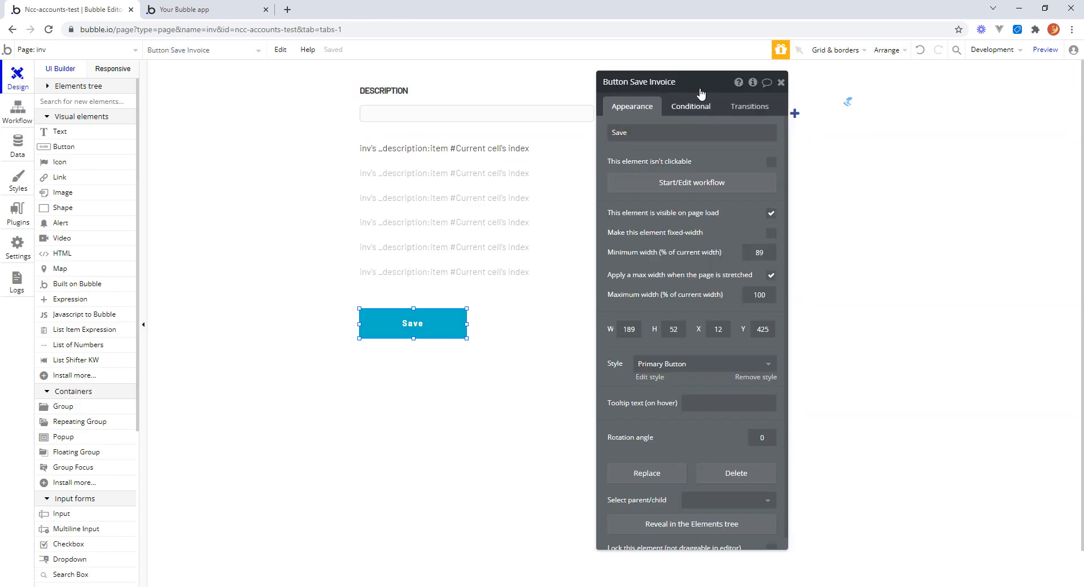
left_click_drag(700, 93, 842, 124)
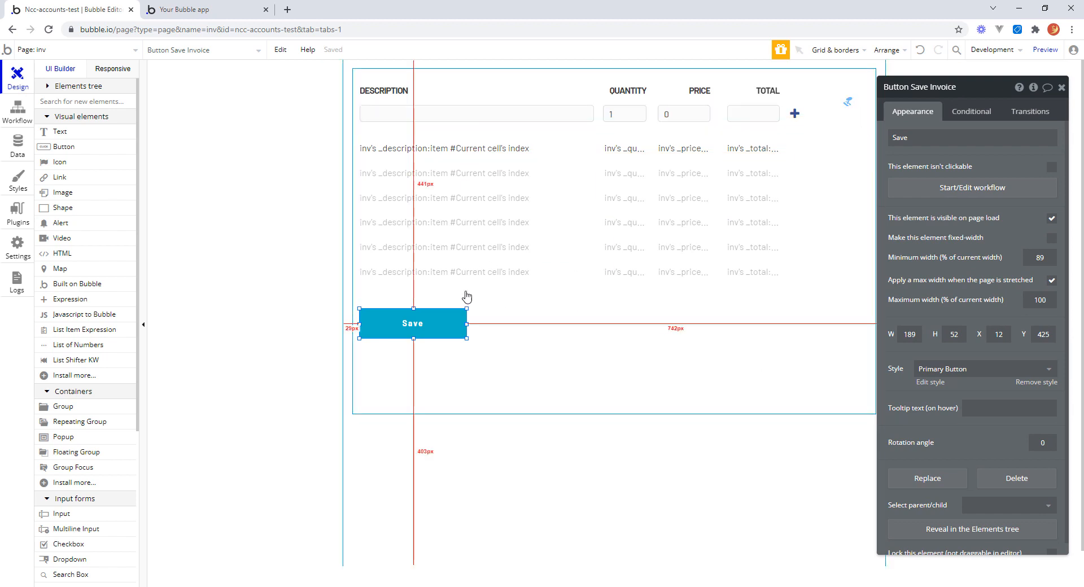
left_click(848, 102)
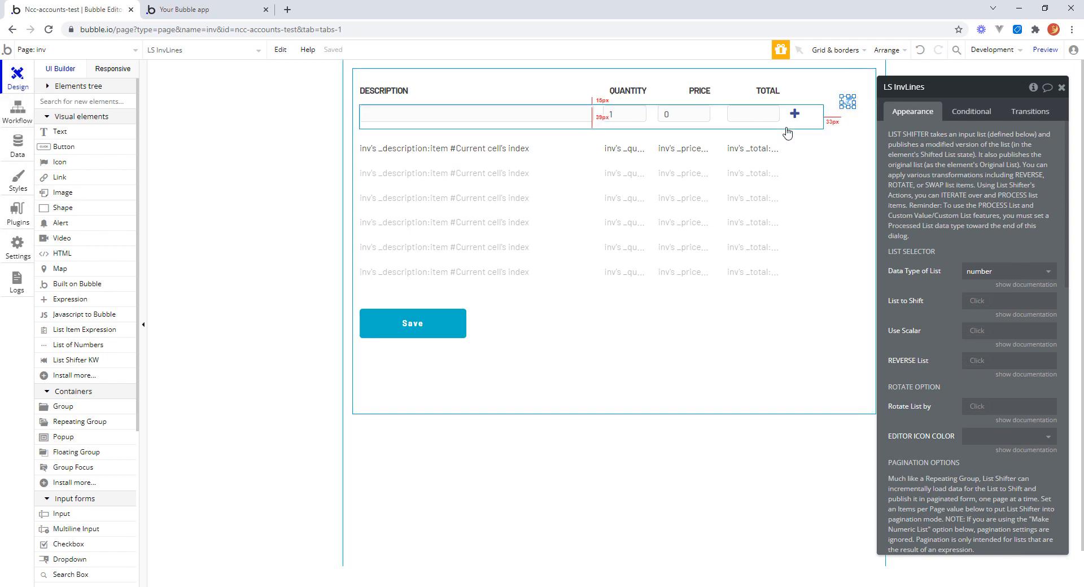
Step: Review the actions of the Button Save Invoice, LS InvLines Iterate and LS InvLines Iteration Complete workflows, and return to the page design
left_click(25, 114)
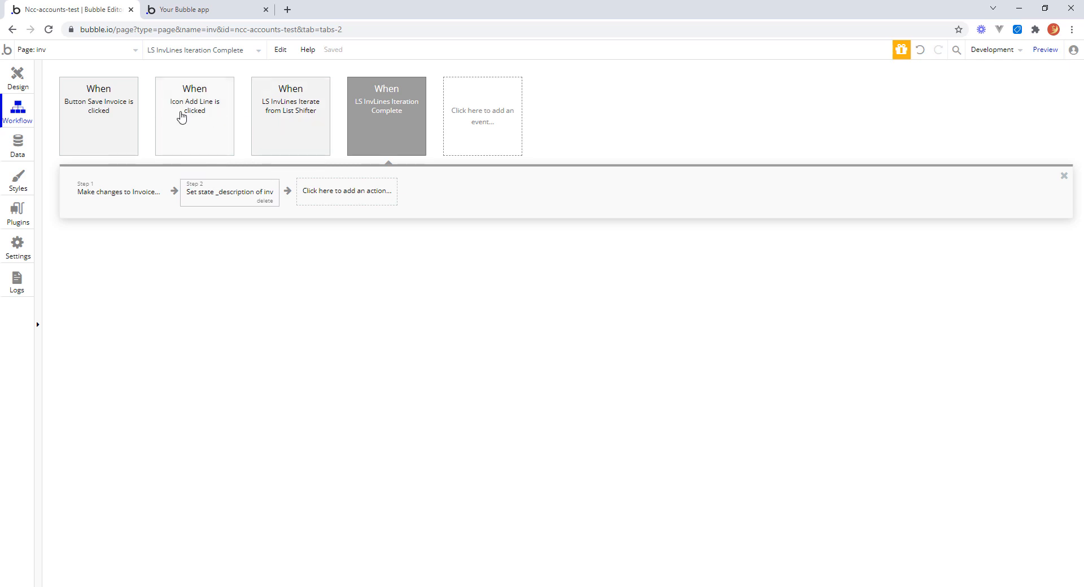
double_click(98, 112)
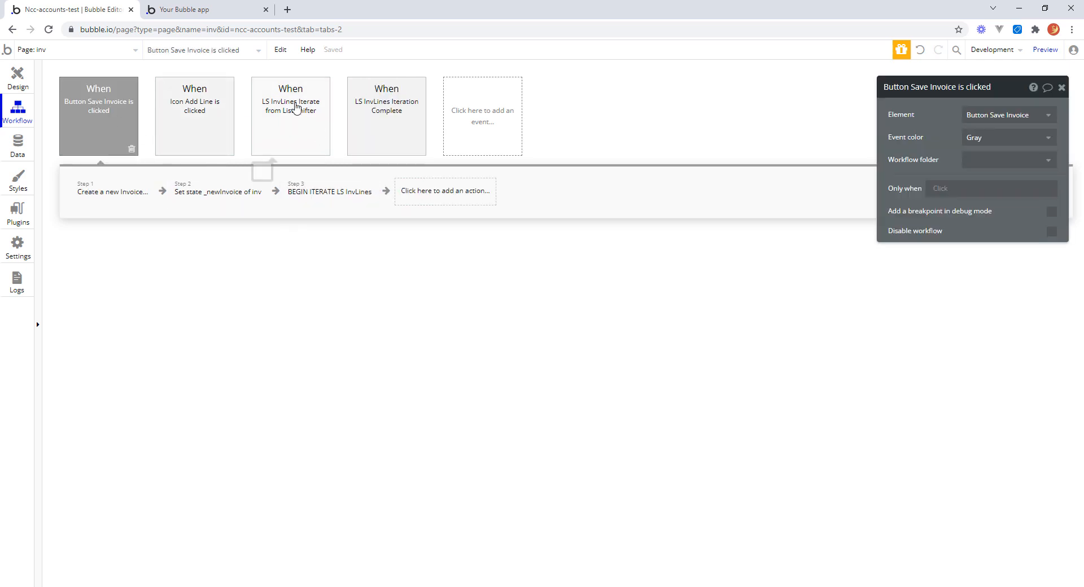
left_click(296, 106)
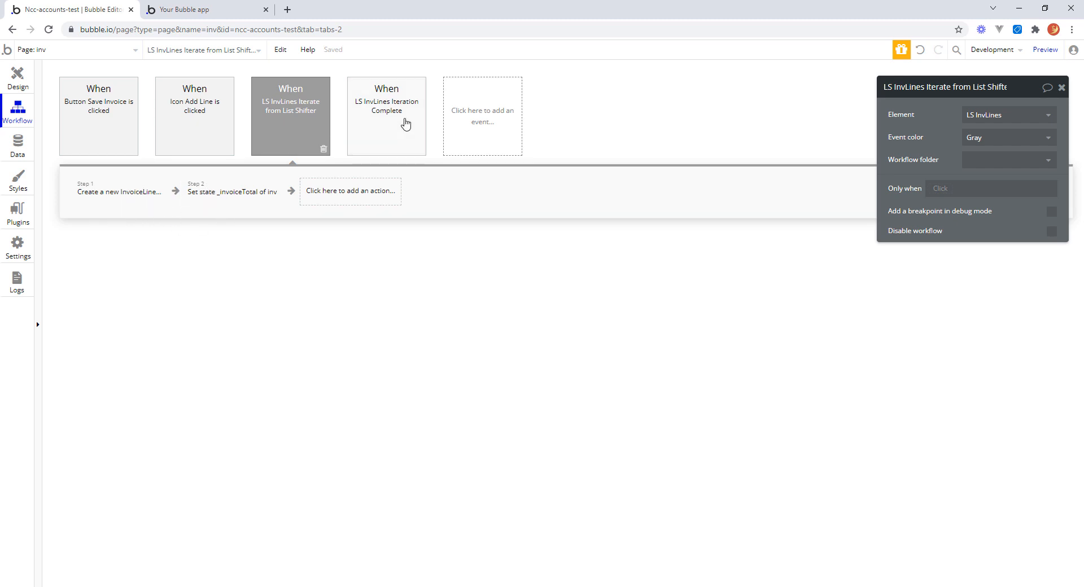
left_click(401, 115)
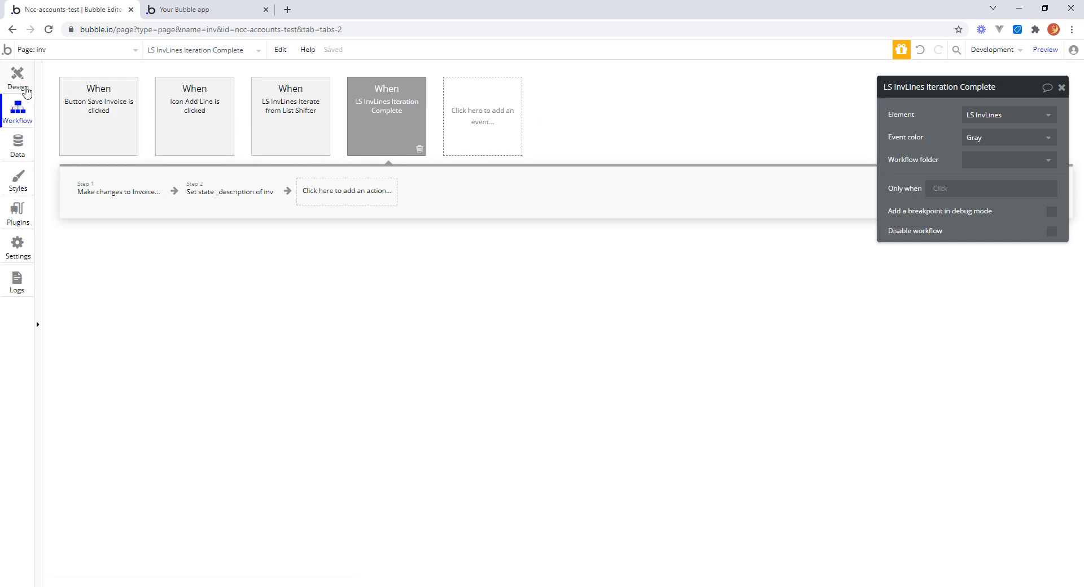
left_click(19, 81)
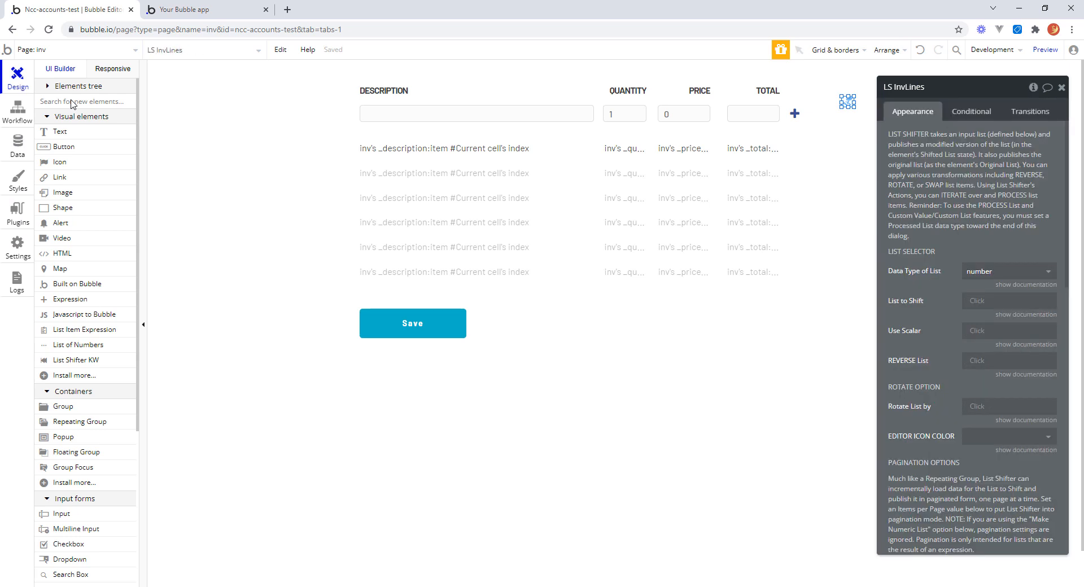